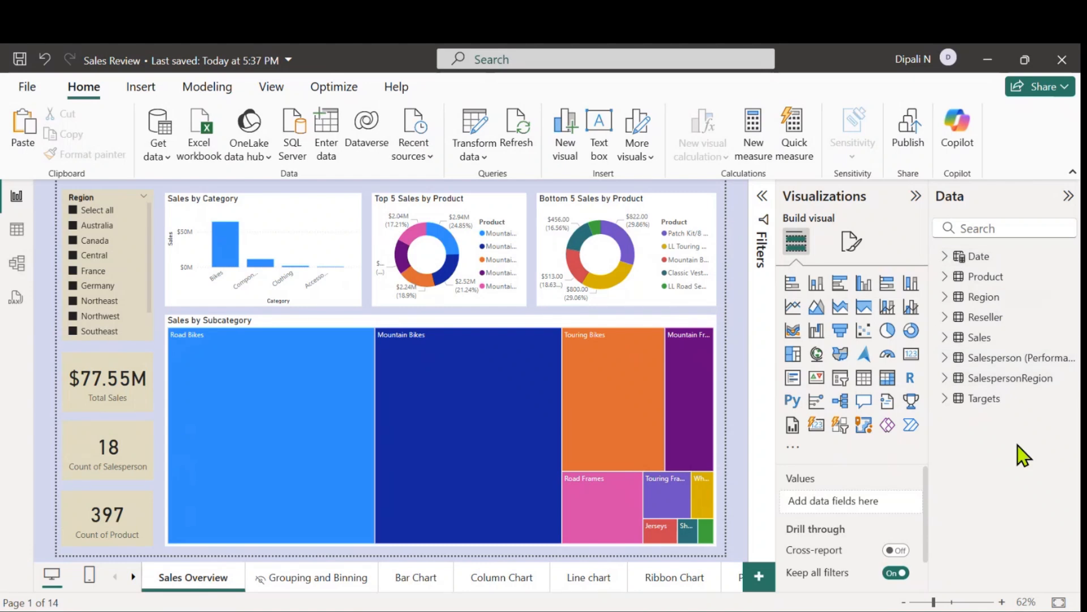
Step: Examine the Date table's fields and the commands available for inserting, modeling and viewing the report
left_click(944, 258)
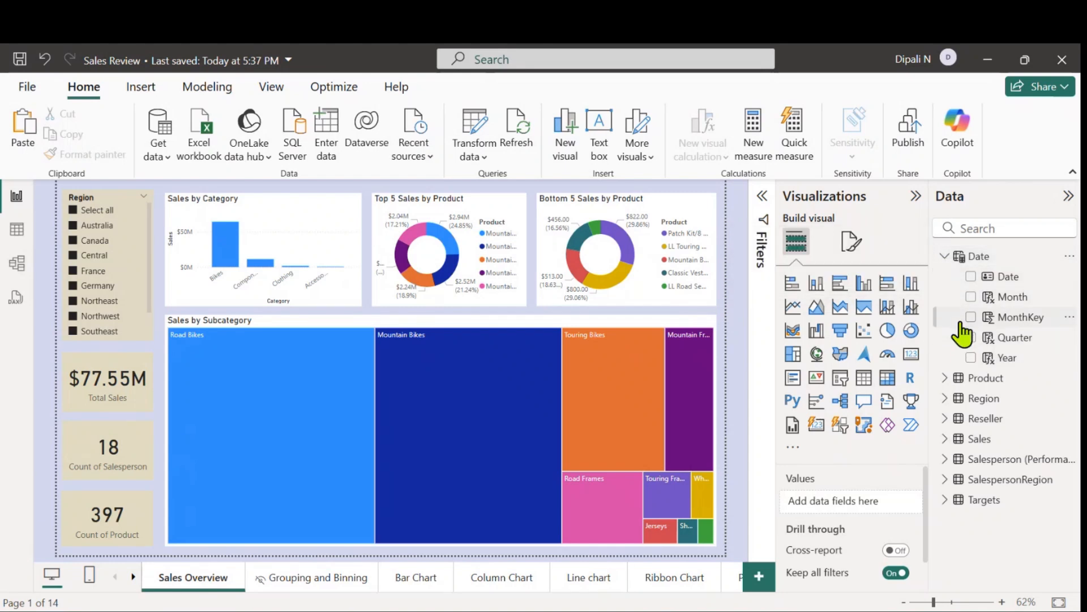
left_click(945, 257)
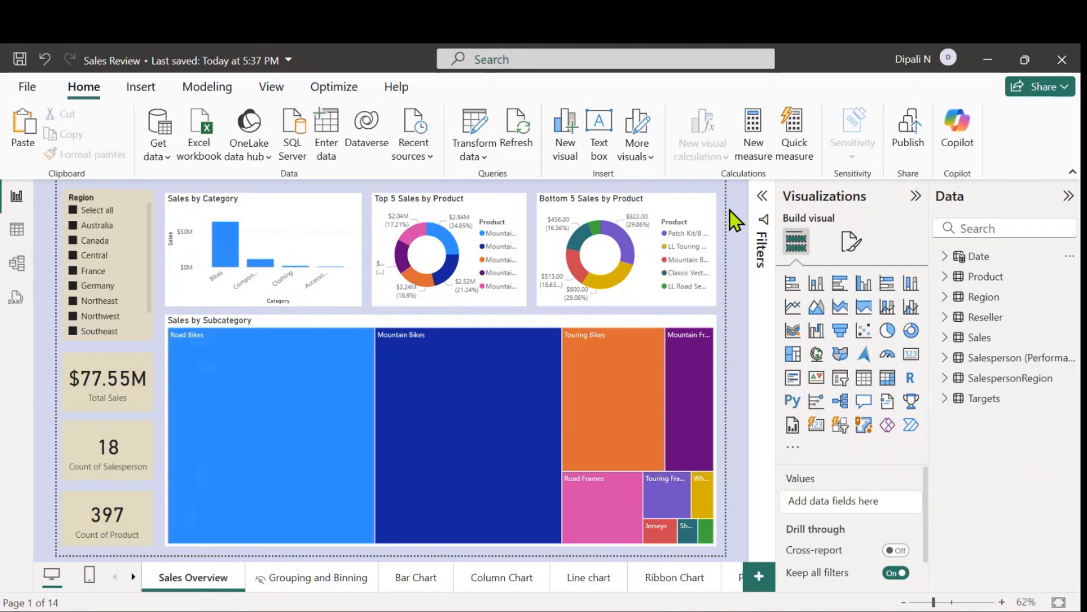
left_click(140, 90)
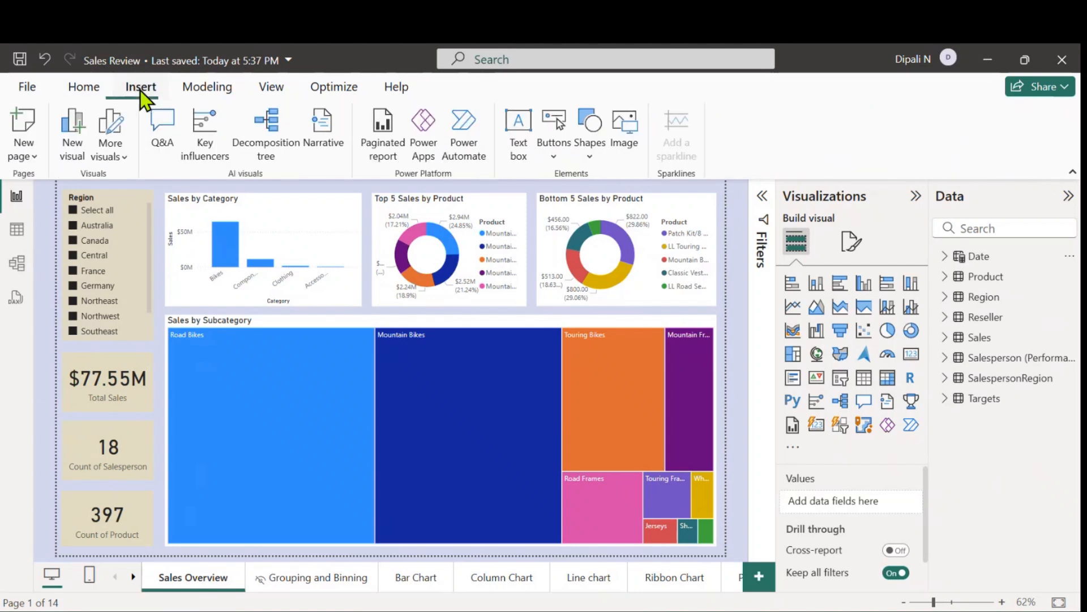
left_click(219, 90)
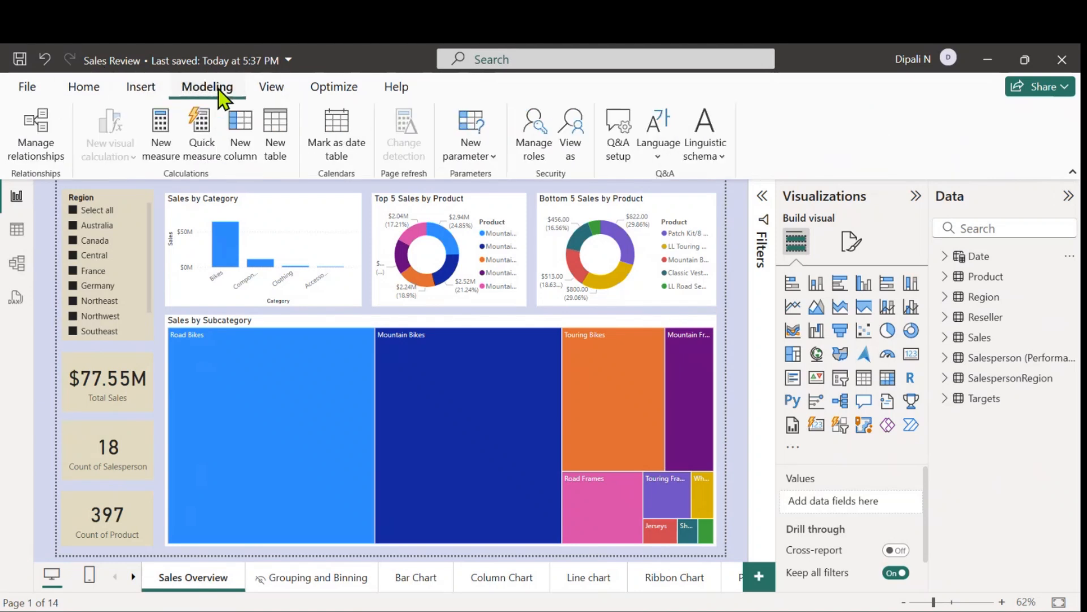
left_click(261, 92)
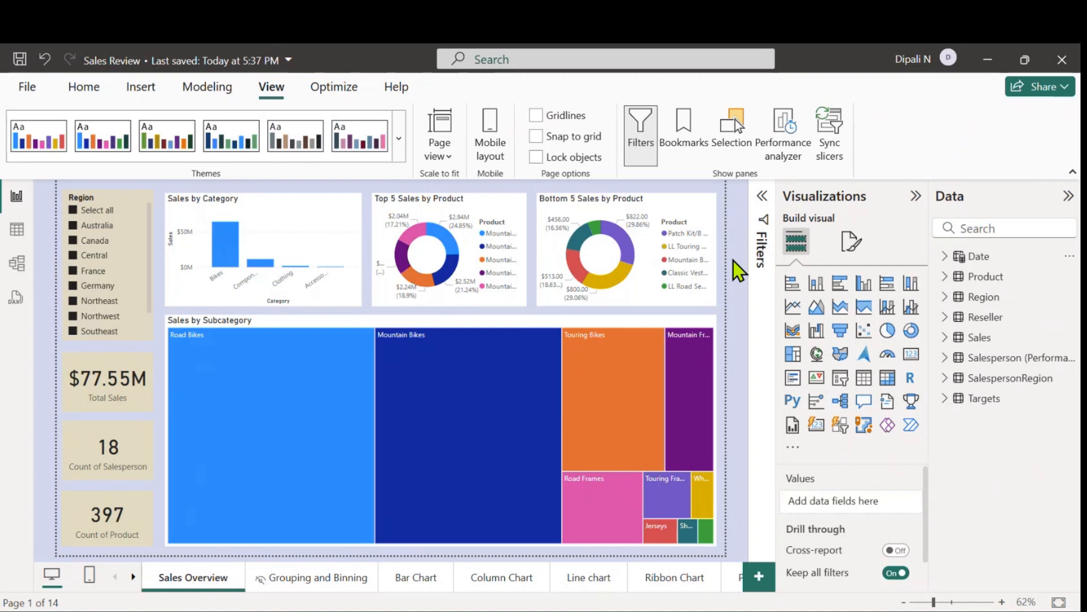
left_click(83, 91)
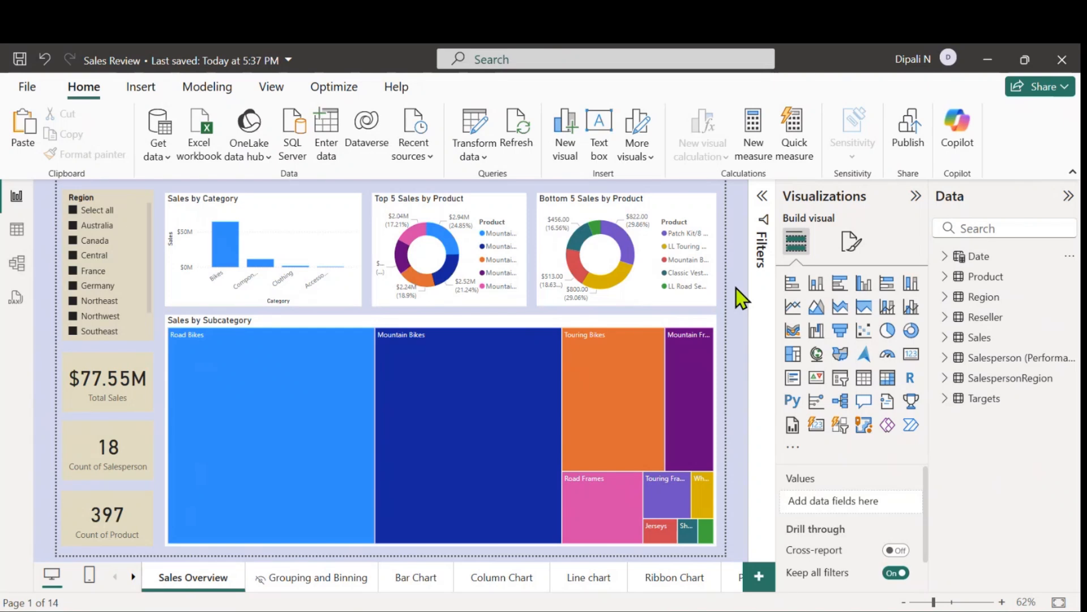
left_click(276, 87)
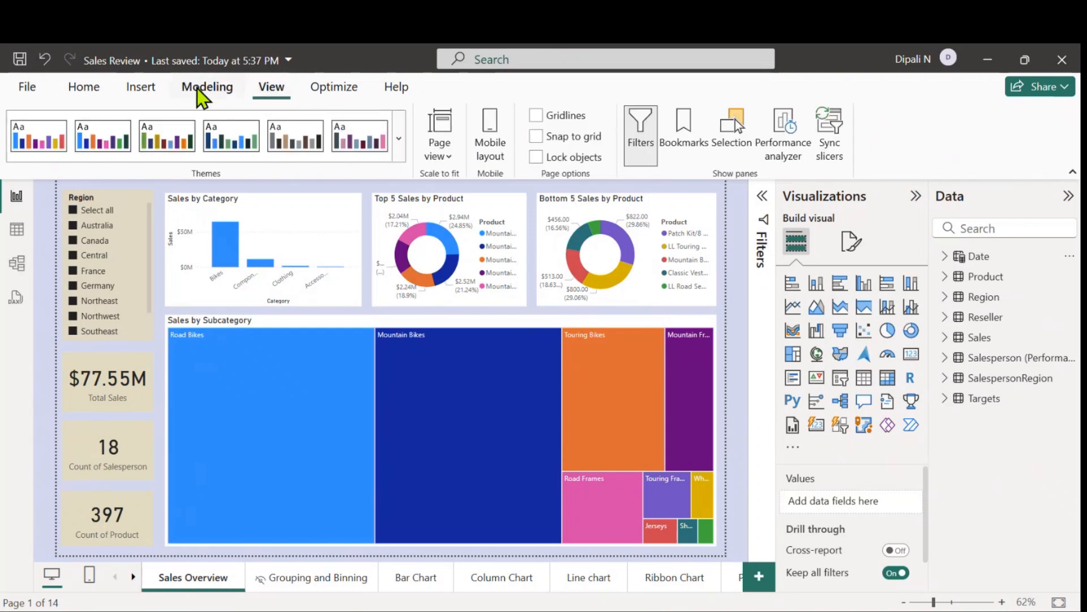
left_click(140, 89)
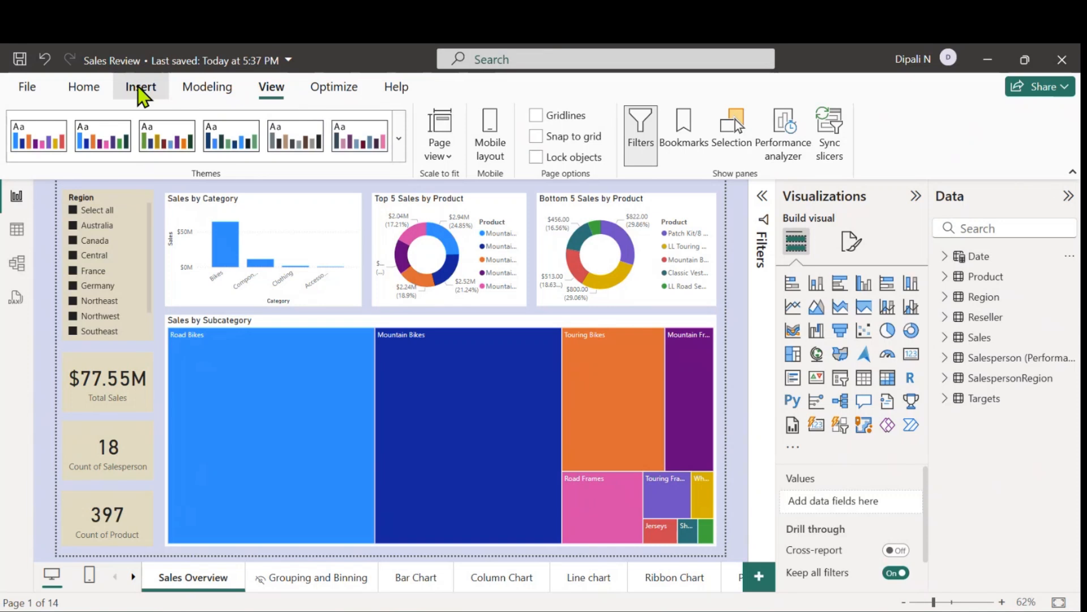
left_click(201, 91)
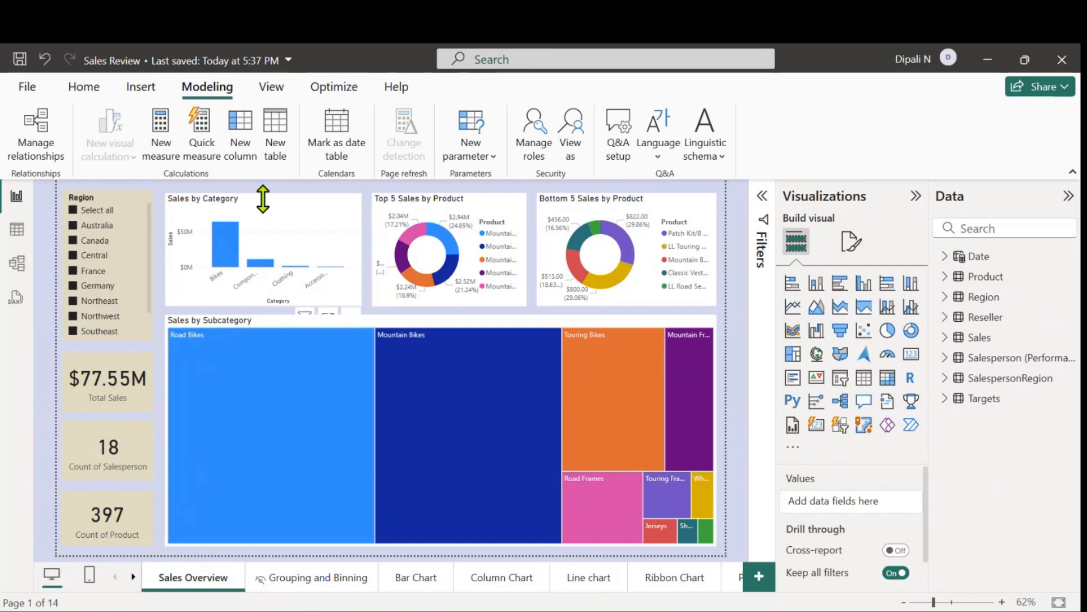
Step: Select the Sales by Category chart and look through the commands available while a visual is selected
left_click(263, 199)
left_click(275, 90)
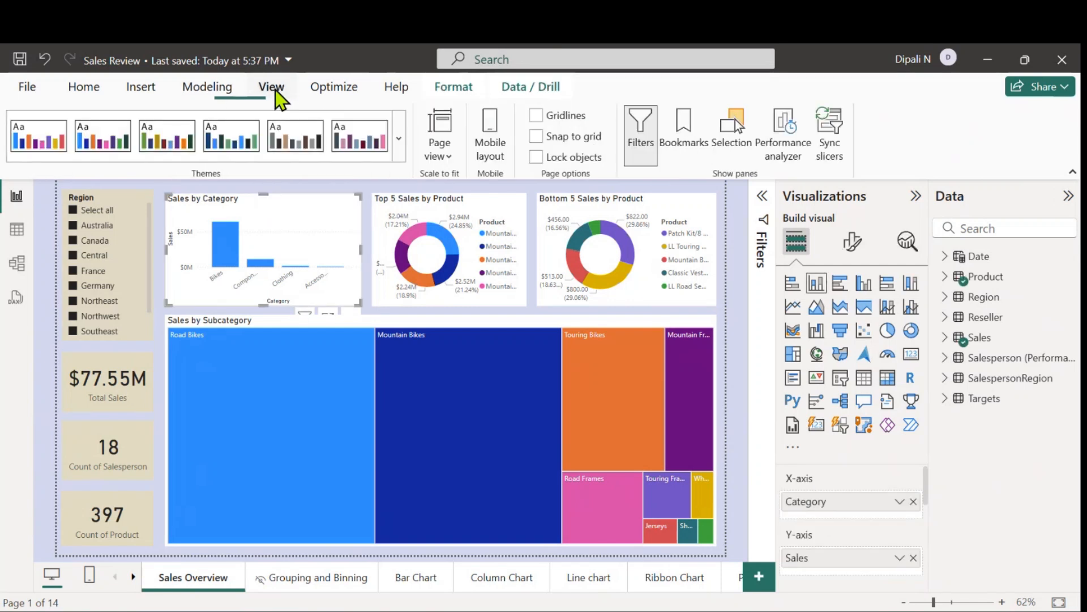
left_click(326, 95)
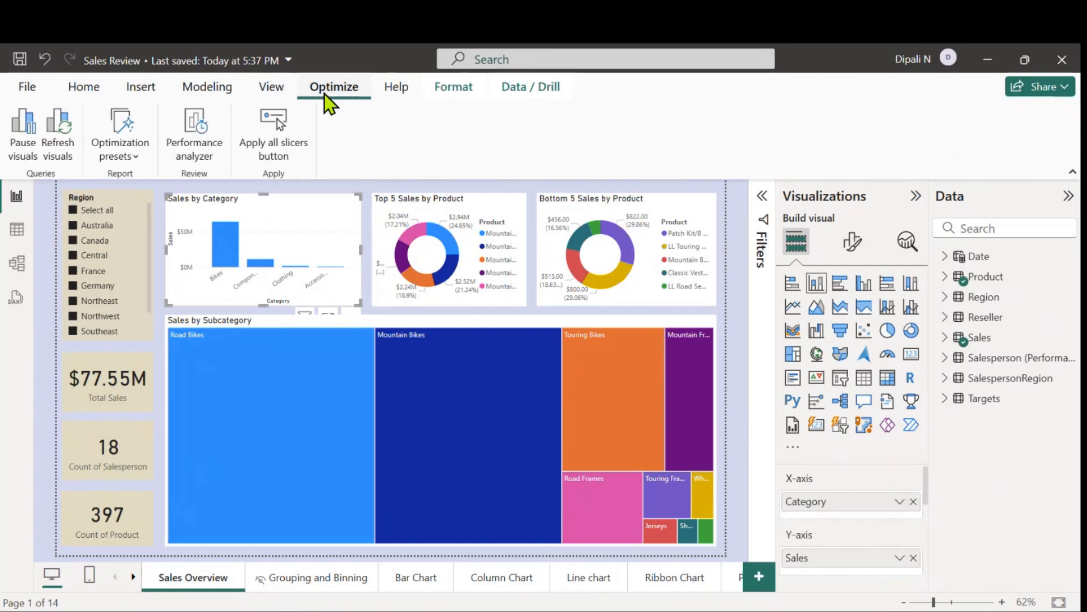
left_click(396, 95)
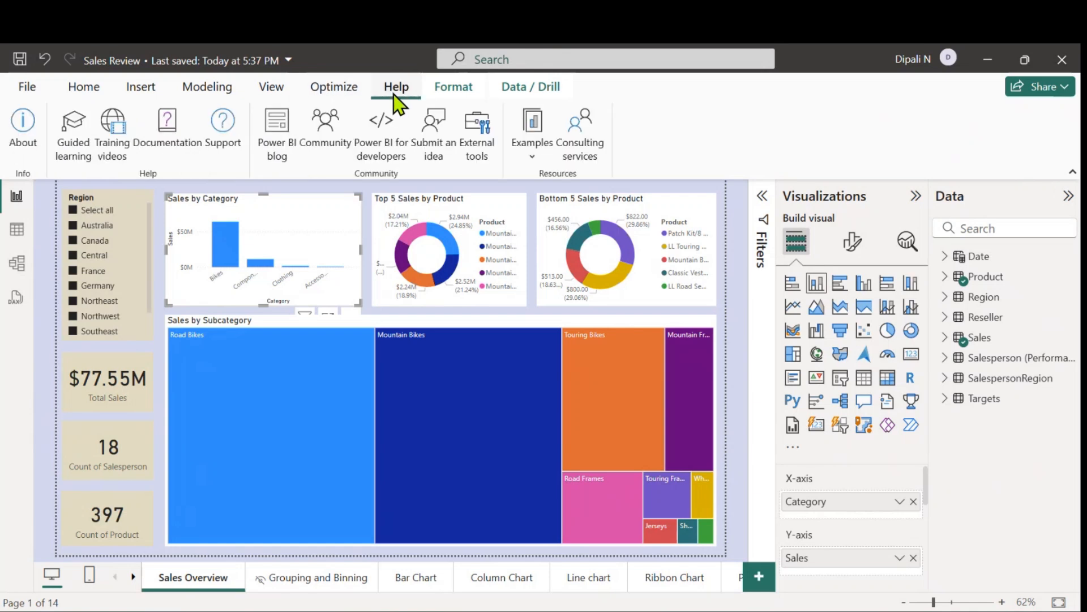
left_click(89, 89)
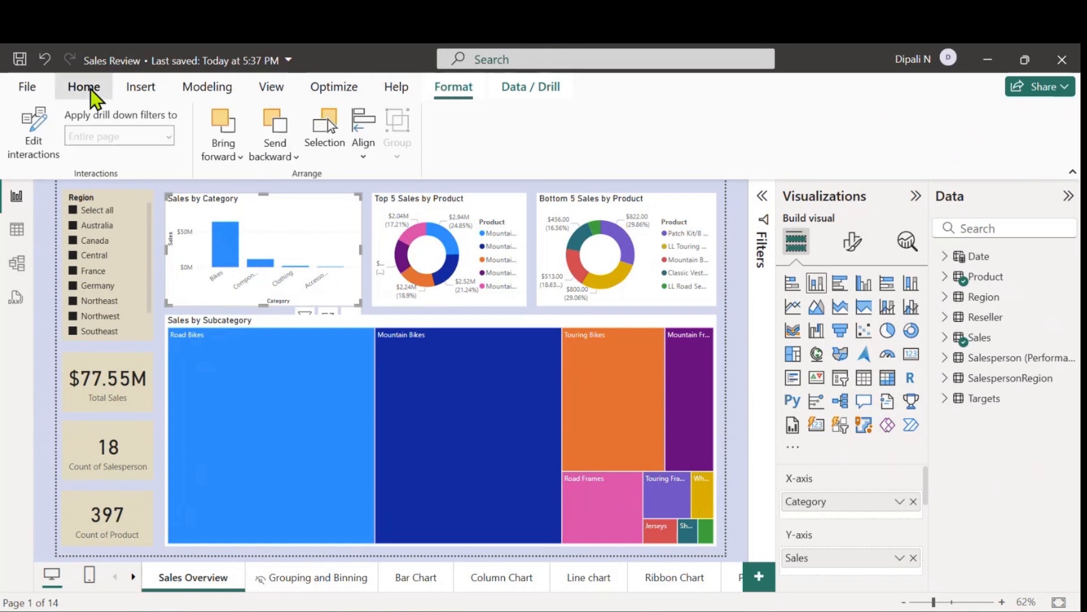
left_click(463, 89)
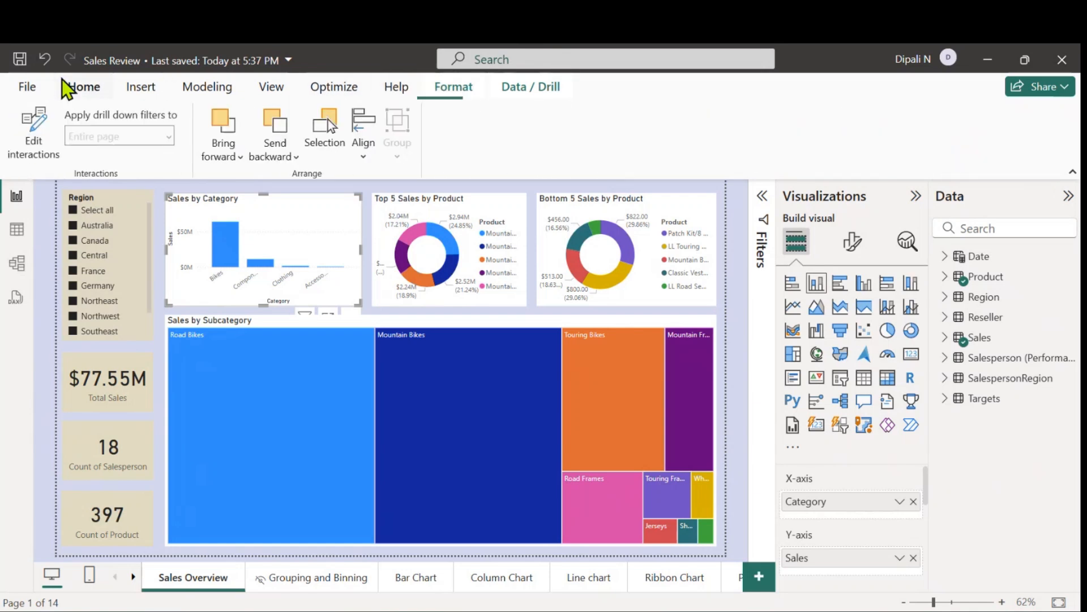
left_click(102, 94)
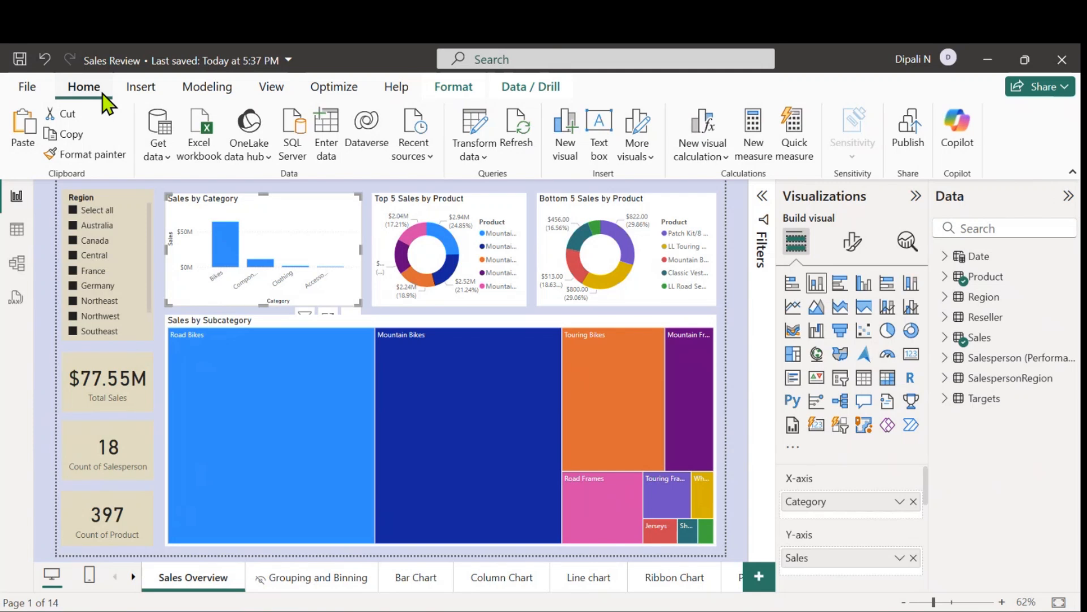
Step: Cross-filter the page by the Bikes bar in Sales by Category and view the other visuals' interaction options
left_click(223, 244)
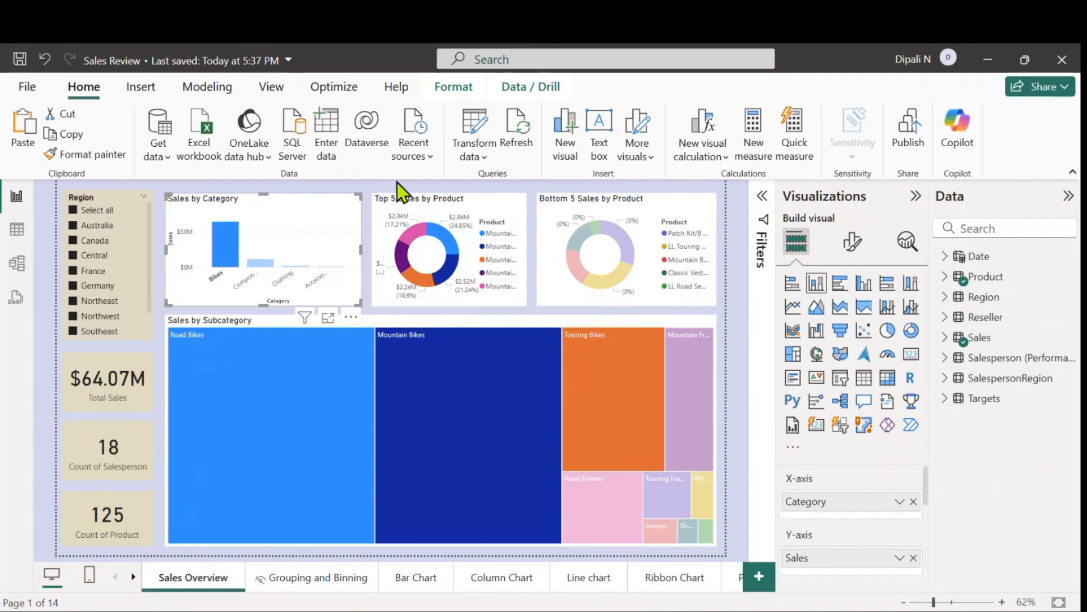
left_click(461, 91)
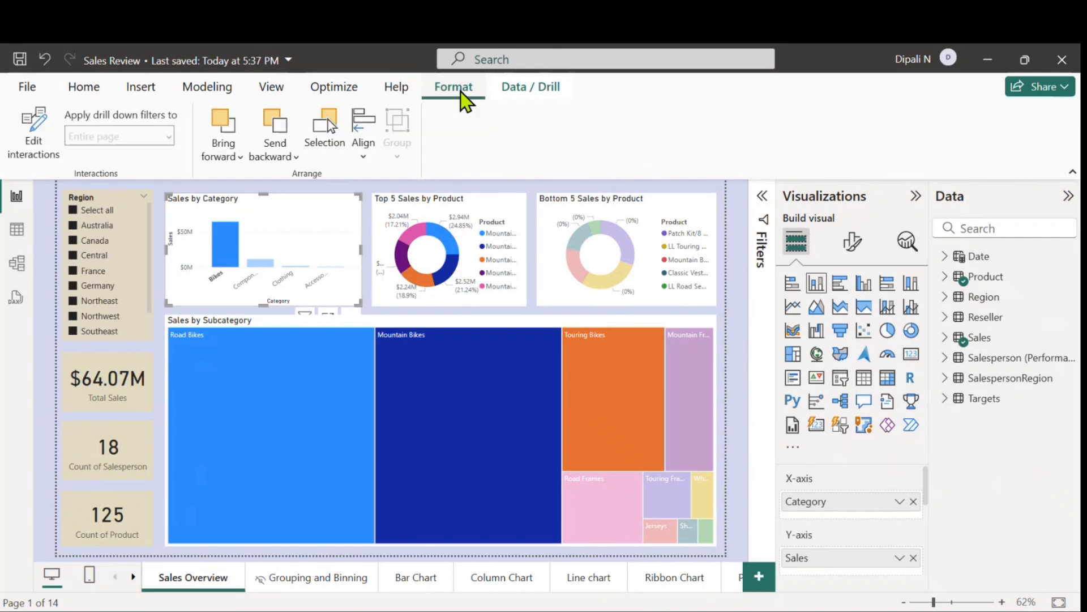
left_click(30, 153)
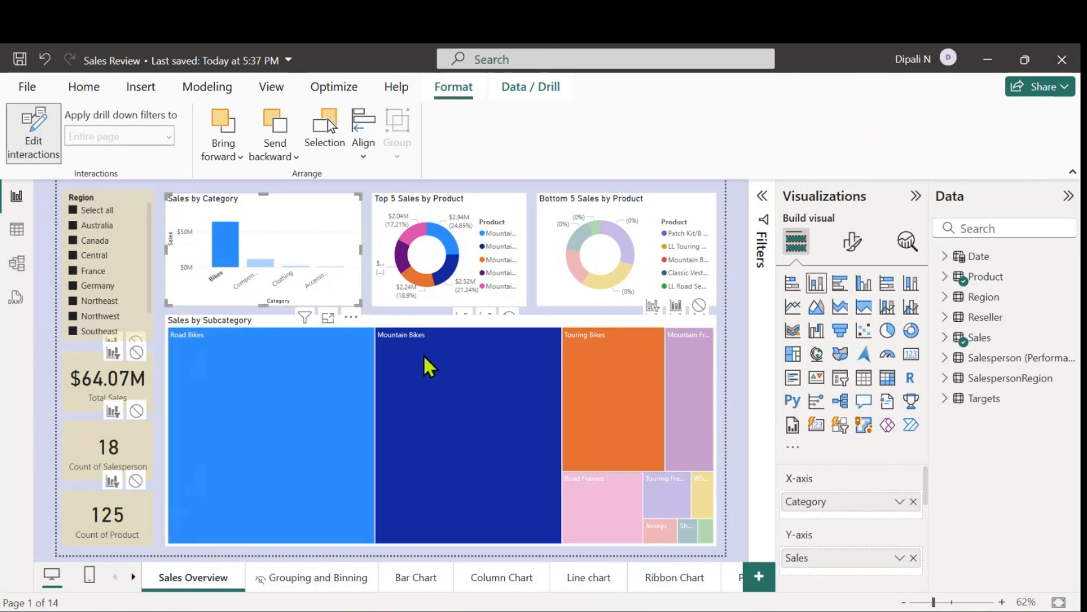
mouse_move(339, 369)
left_click(44, 152)
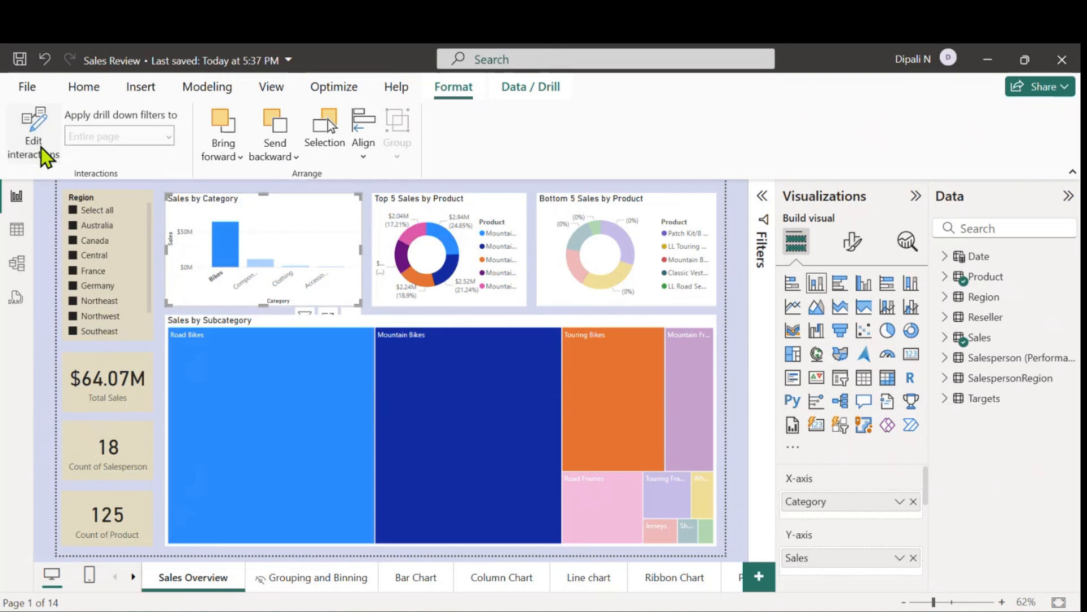
Step: Turn on Edit interactions with the Sales by Category chart selected as the source visual
left_click(195, 189)
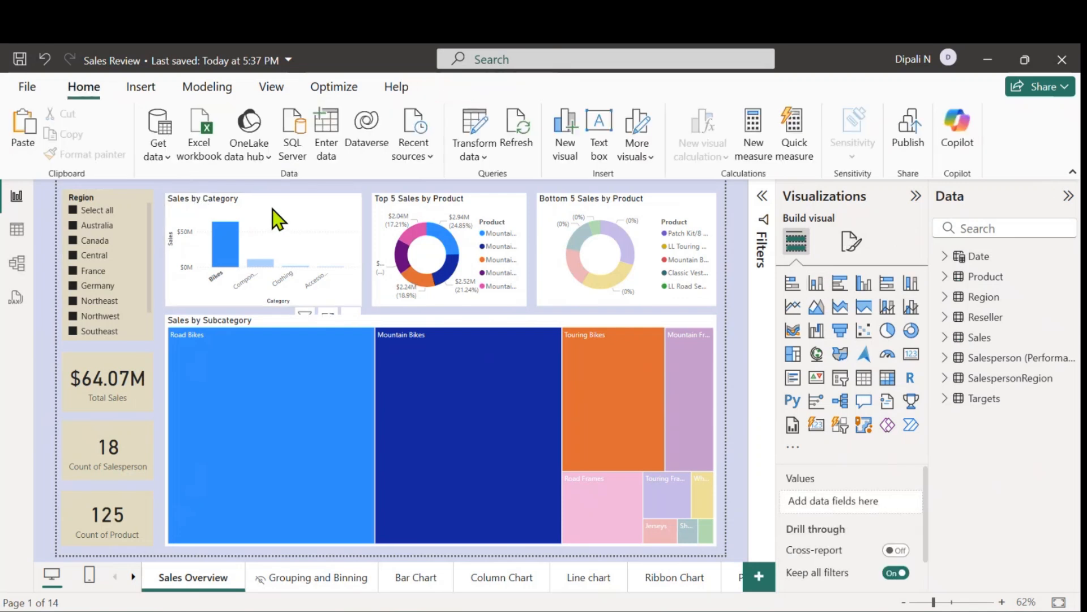
left_click(232, 250)
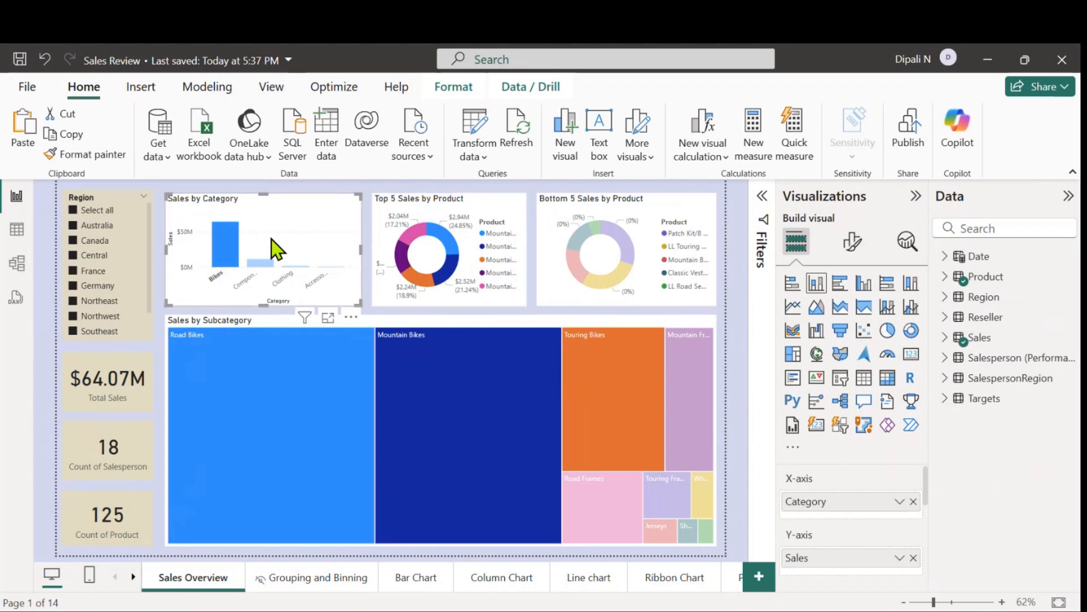
left_click(458, 90)
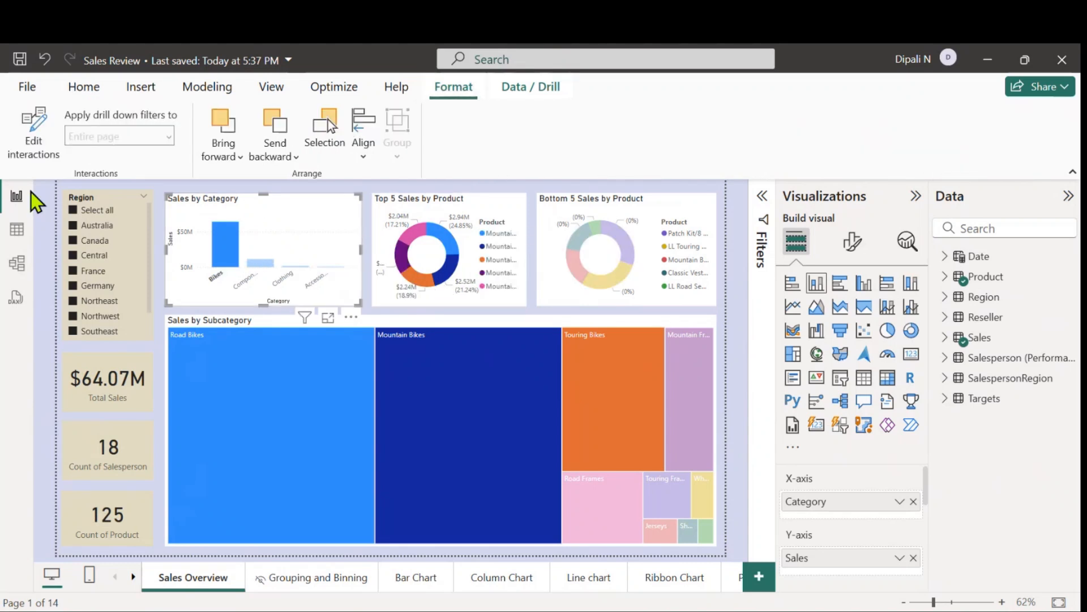
left_click(26, 148)
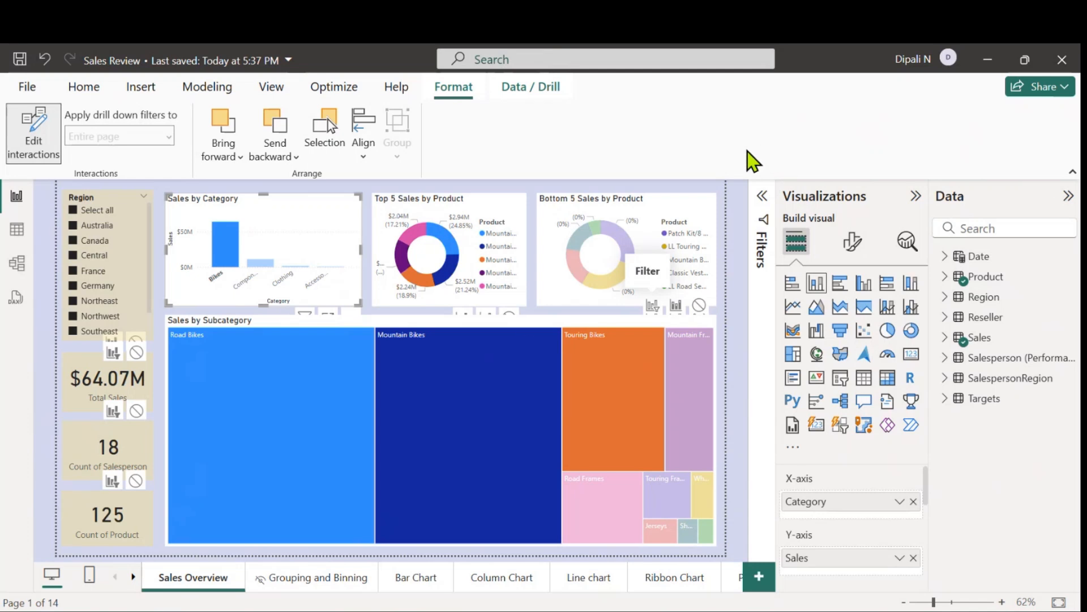
left_click(690, 313)
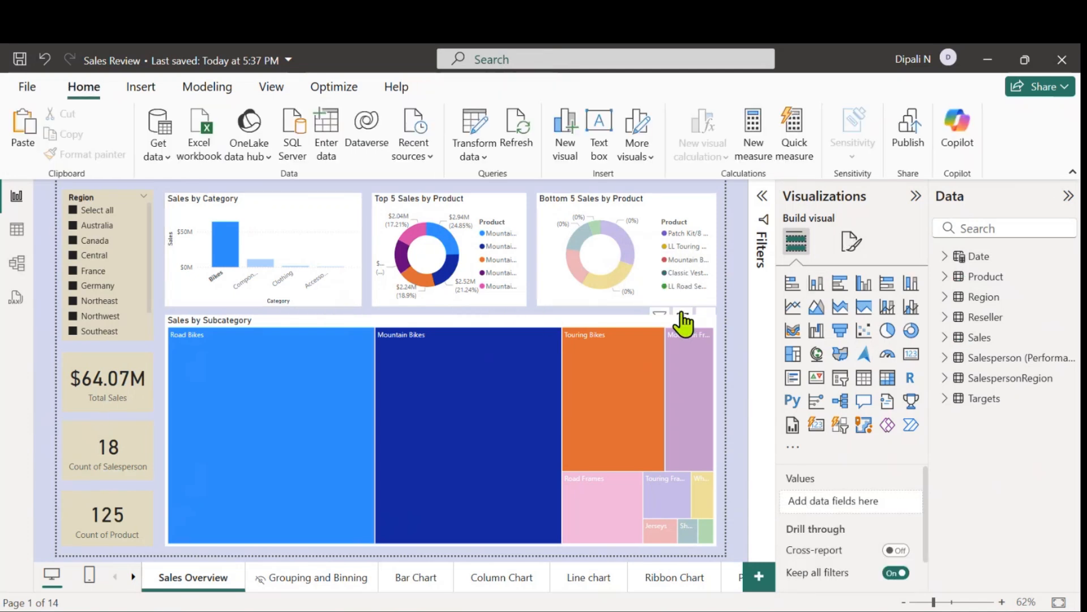
mouse_move(661, 317)
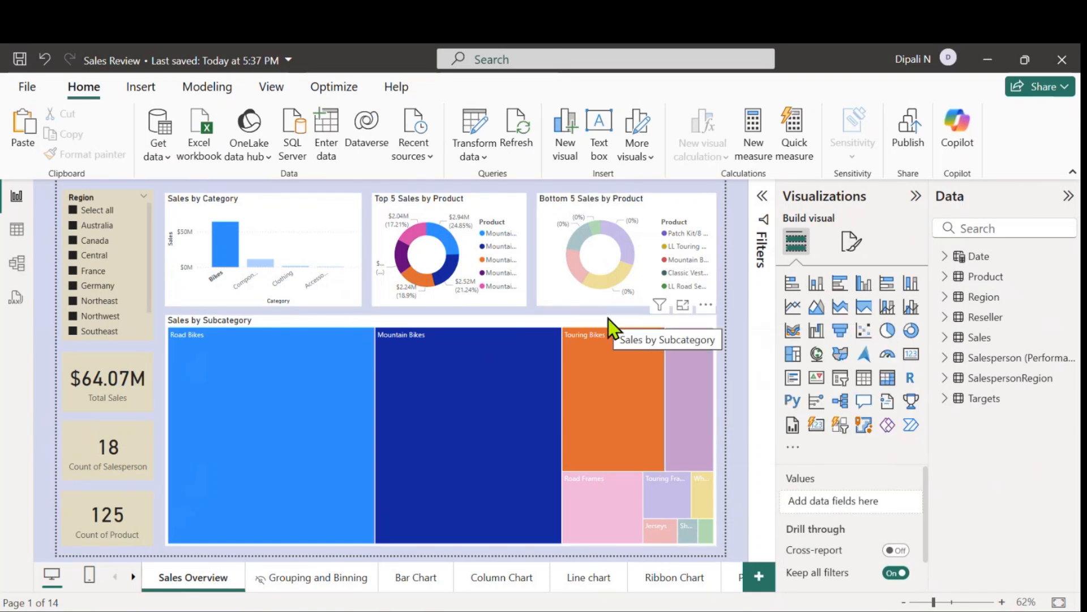
left_click(254, 203)
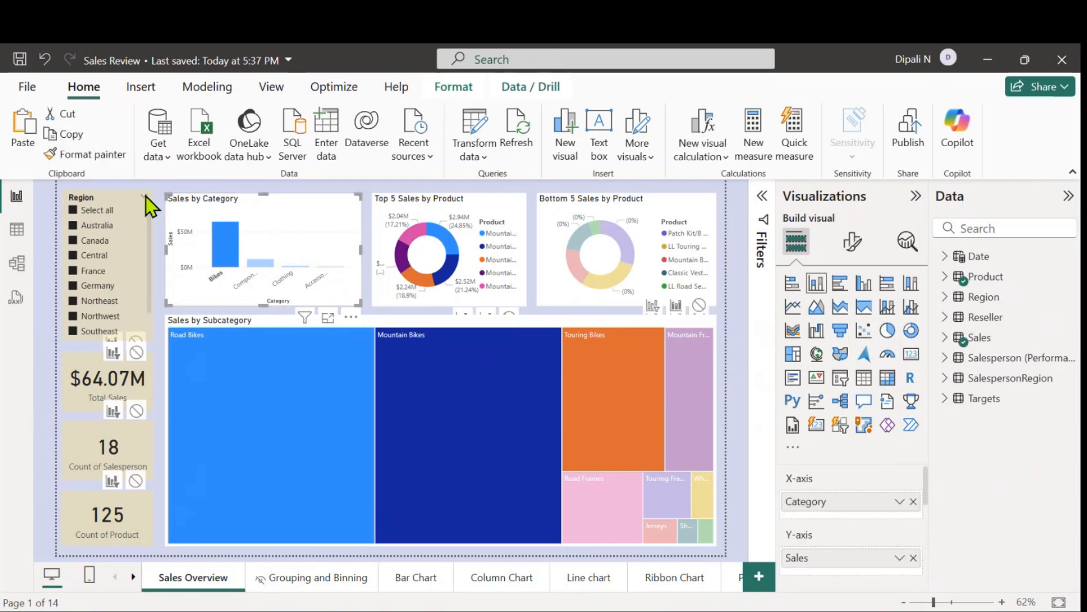
left_click(453, 87)
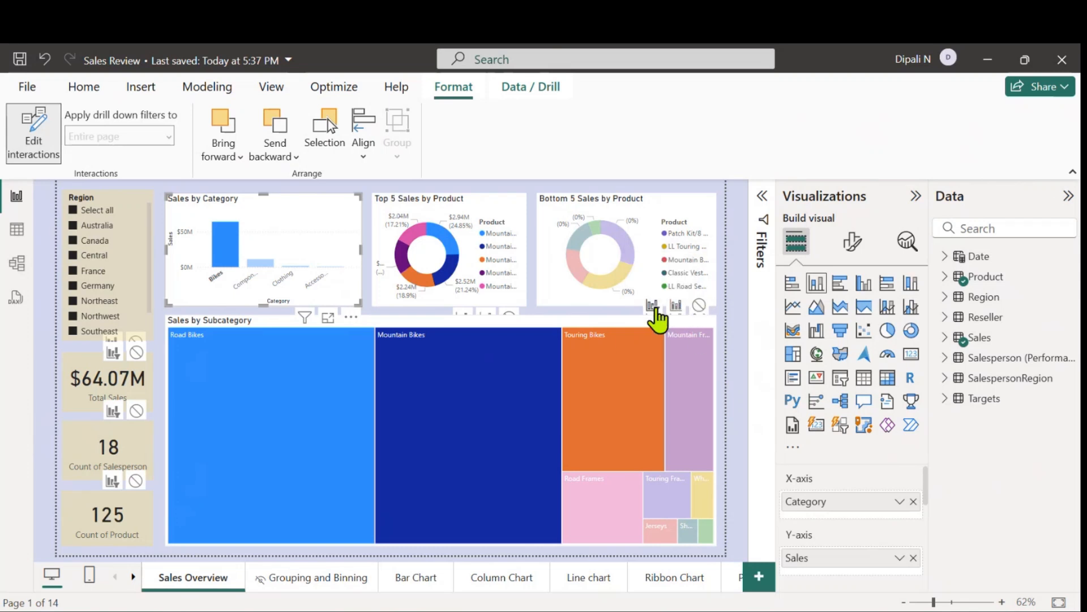
Step: Try the Filter interaction on the Sales by Subcategory treemap, set it to None, and turn off Edit interactions
left_click(654, 306)
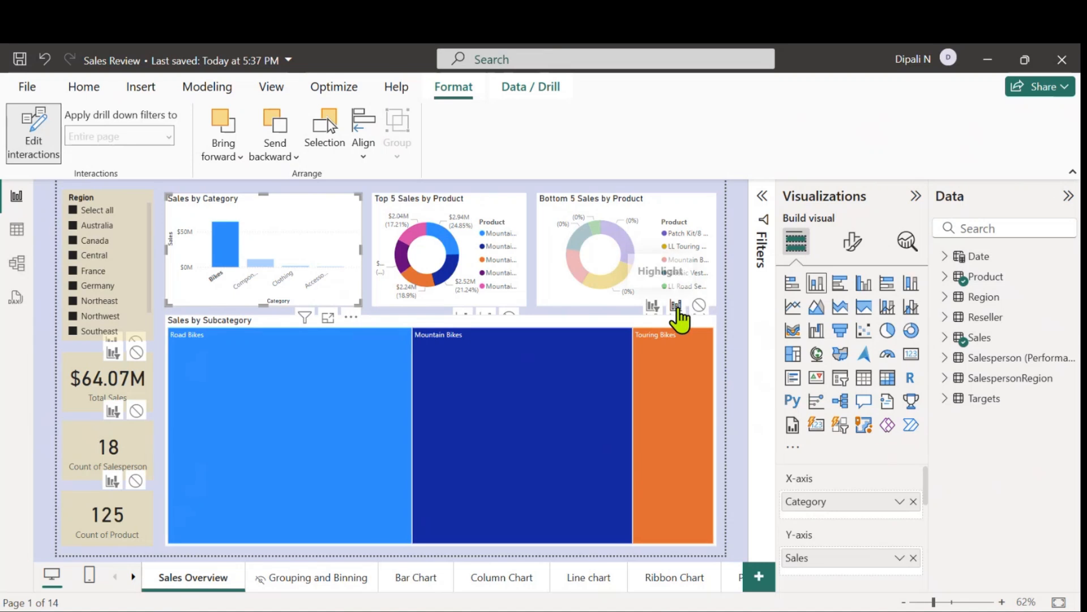
left_click(699, 306)
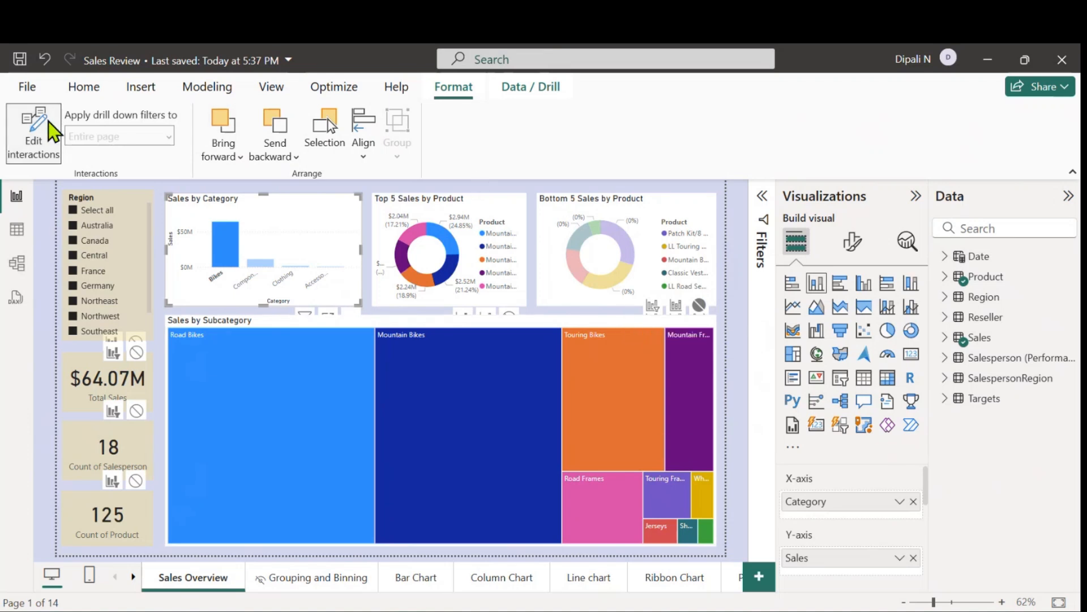
left_click(43, 148)
left_click(87, 88)
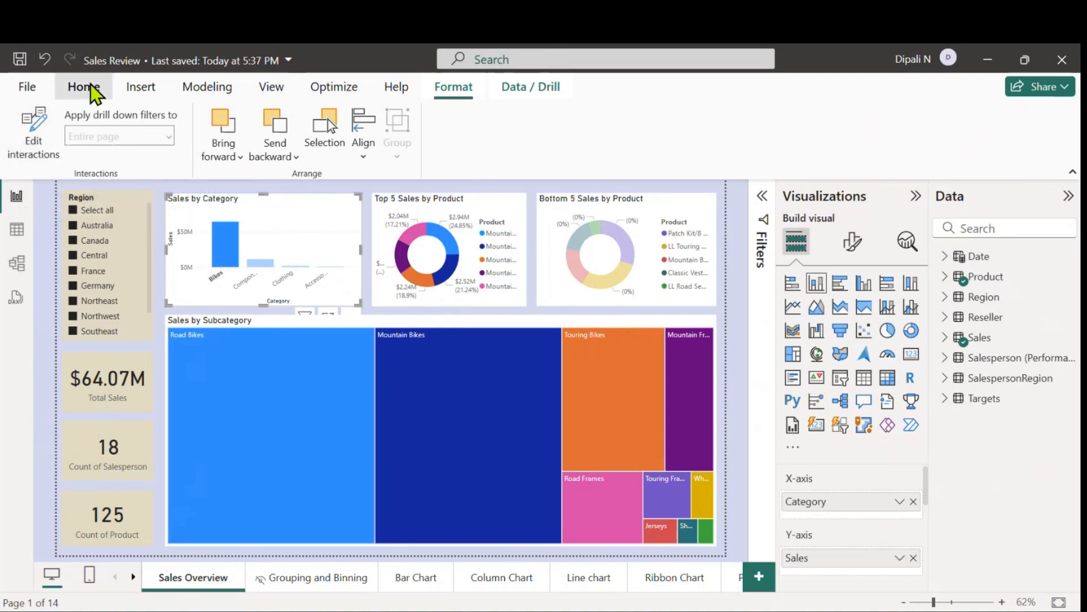
Step: Test the interactions by cross-filtering the page with the Components bar in Sales by Category
left_click(267, 265)
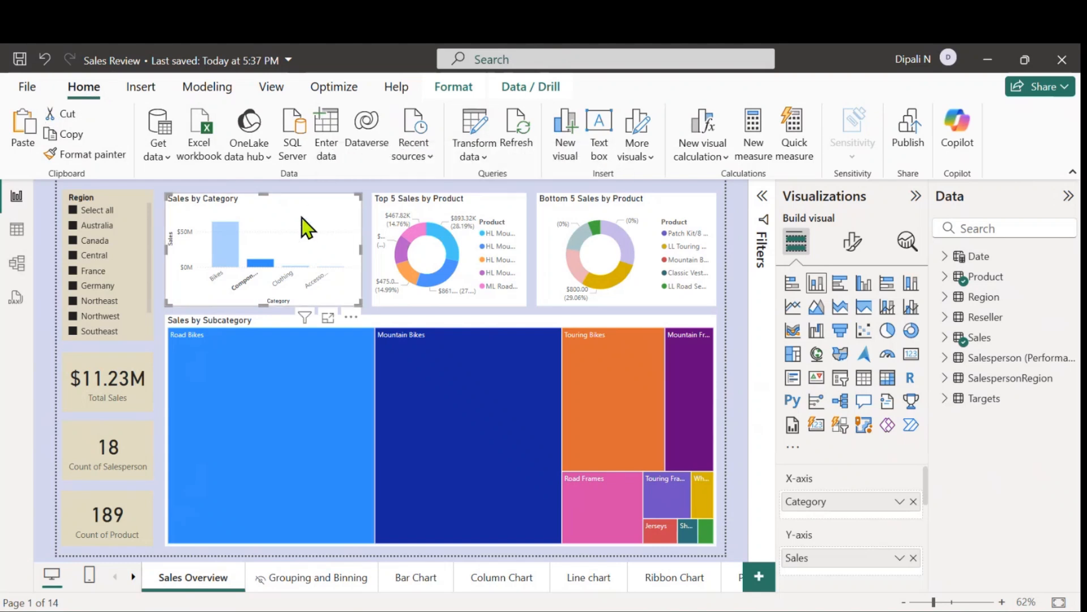
left_click(447, 91)
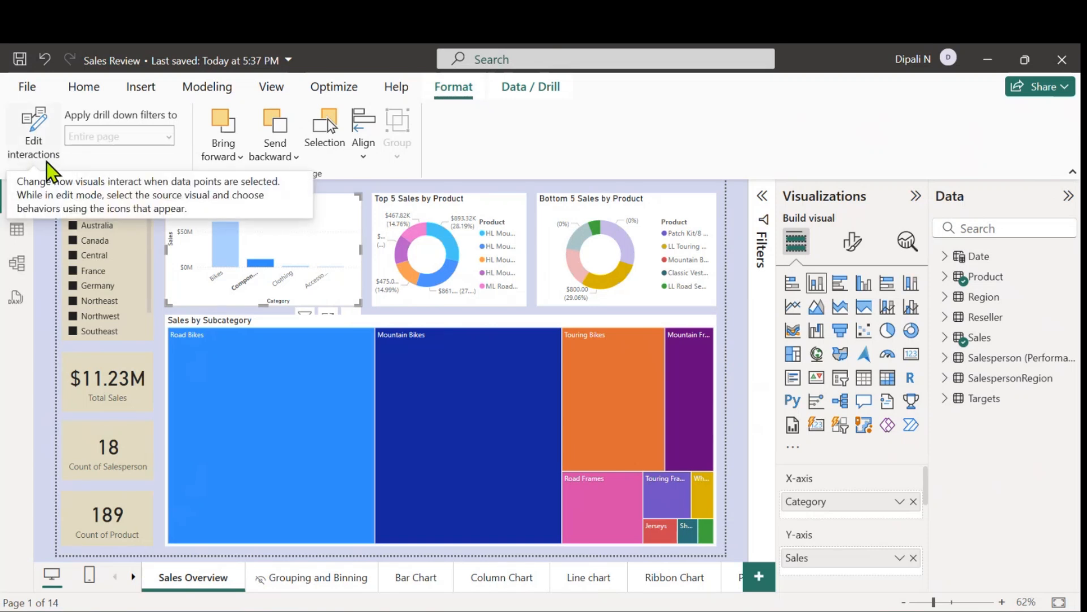
left_click(91, 88)
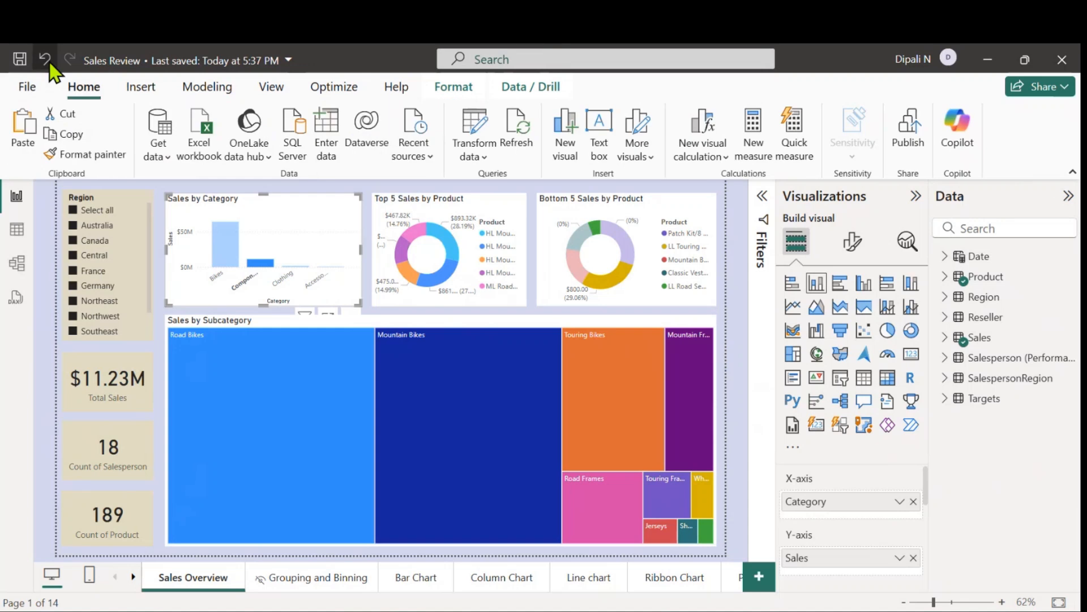
Step: Undo the last report change and deselect the Sales by Category chart
left_click(45, 59)
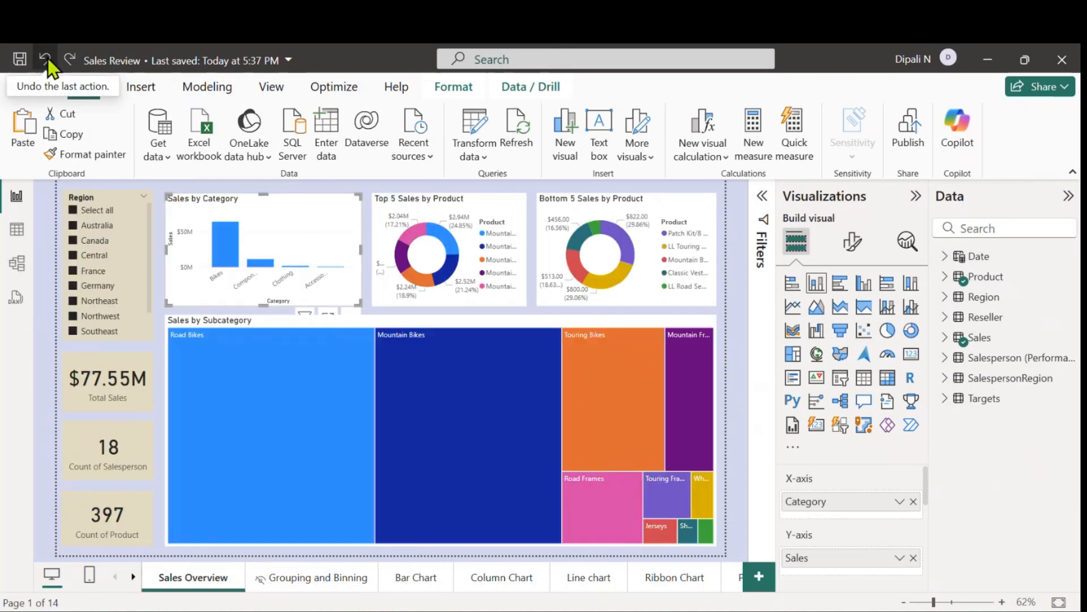
left_click(165, 185)
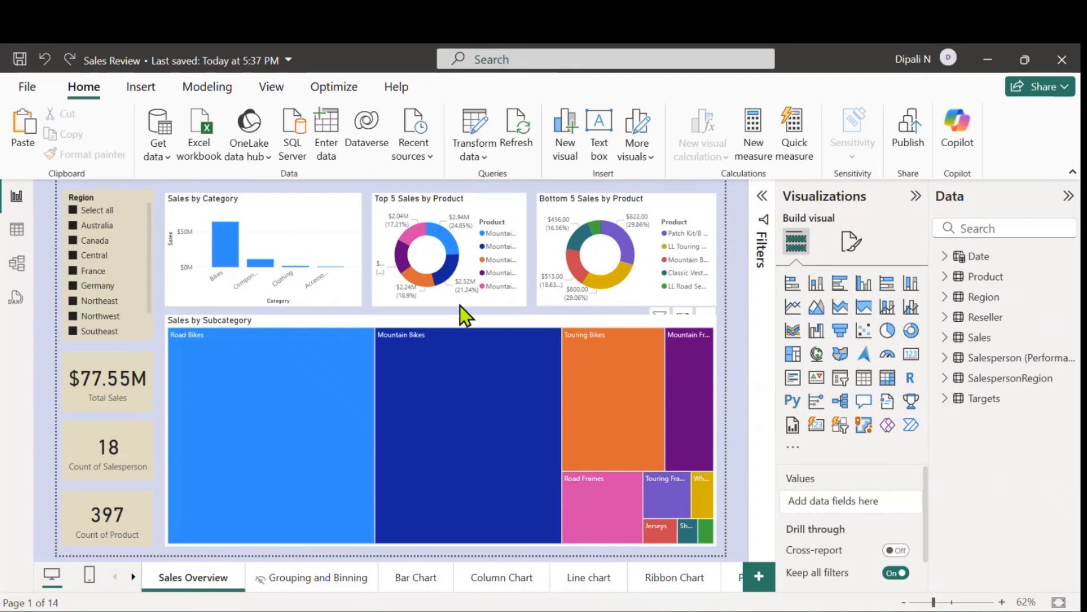
Step: View the options for getting, importing, removing and restoring visuals, and close the list
mouse_move(672, 330)
left_click(792, 447)
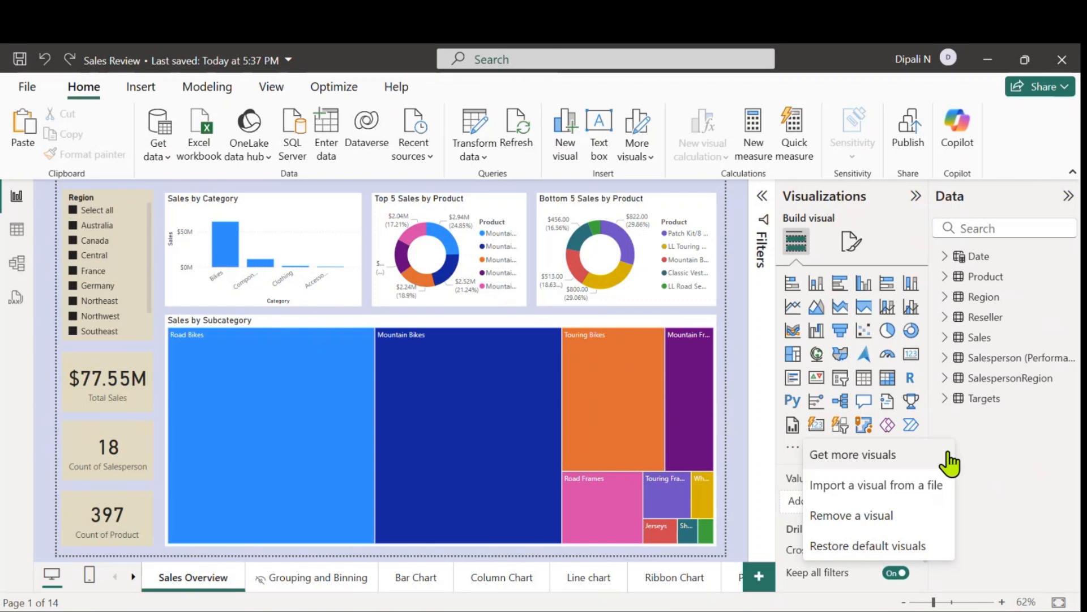
left_click(766, 479)
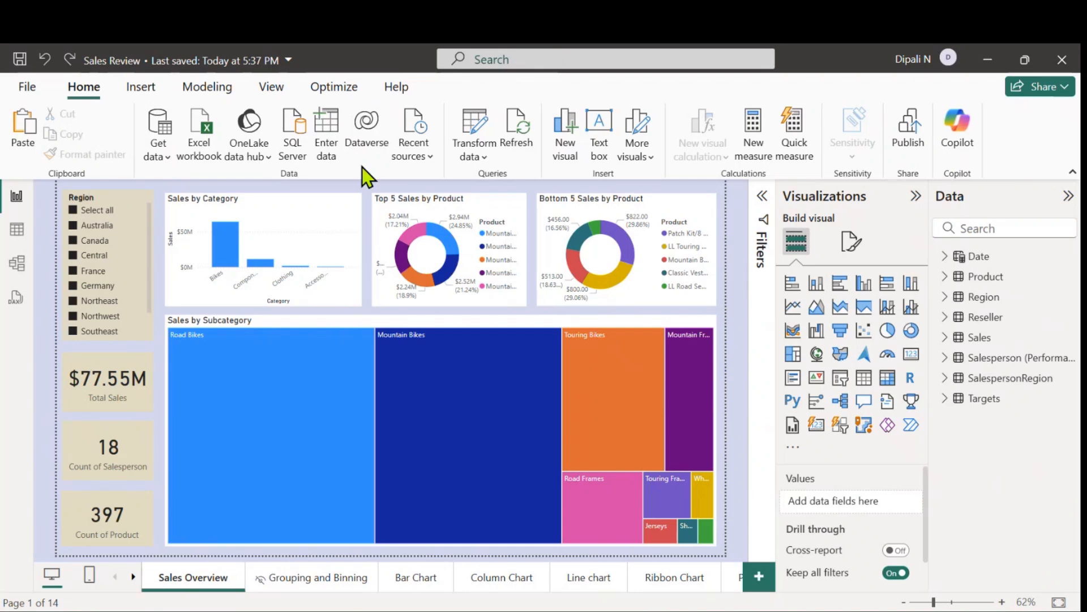
Step: Select the Region slicer and open its slicer settings in the visual formatting options
left_click(108, 197)
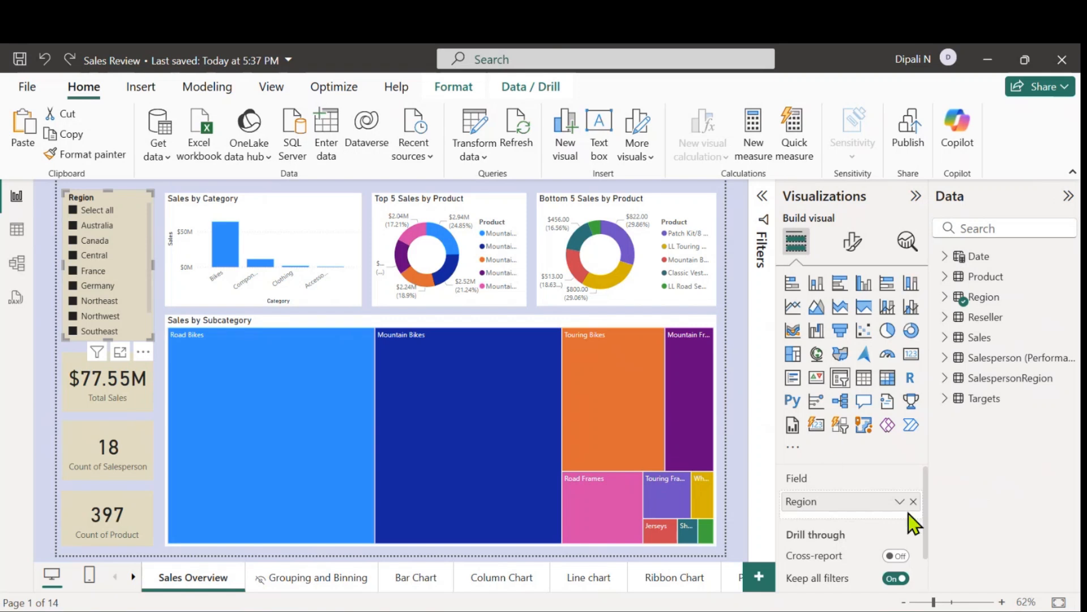
mouse_move(925, 470)
left_mouse_down()
mouse_move(925, 495)
mouse_move(928, 465)
left_mouse_up()
left_click(854, 243)
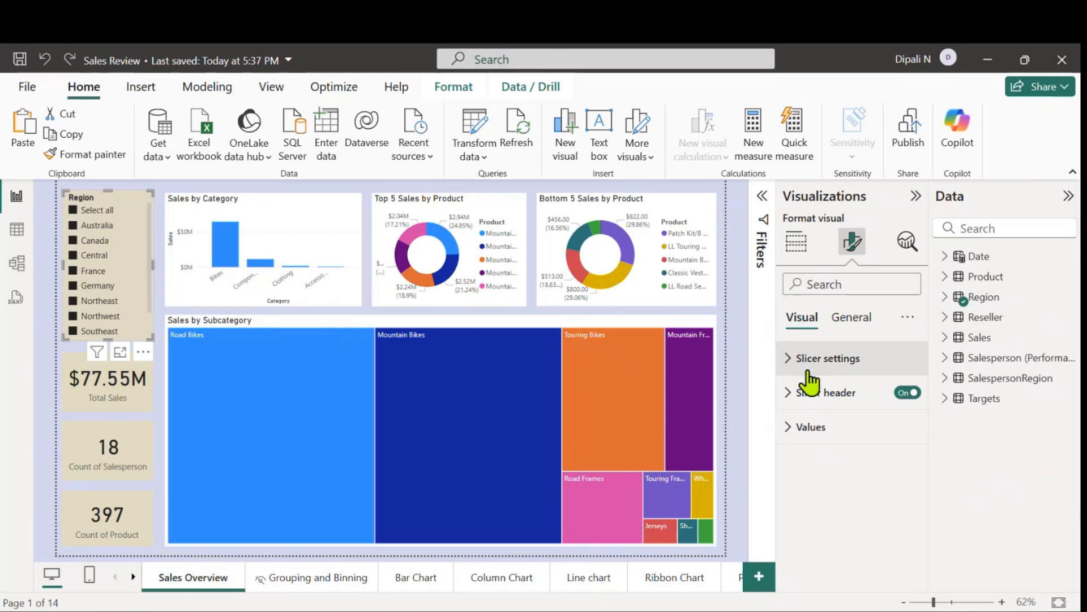
left_click(789, 359)
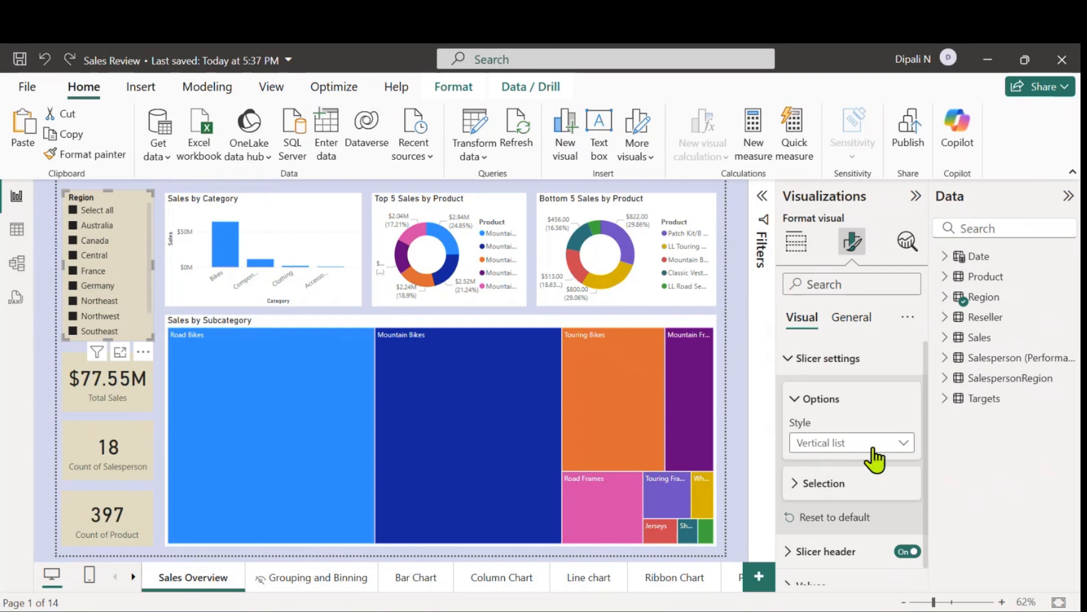
Step: Try the Tile and Dropdown styles on the Region slicer and restore its Vertical list style
left_click(903, 444)
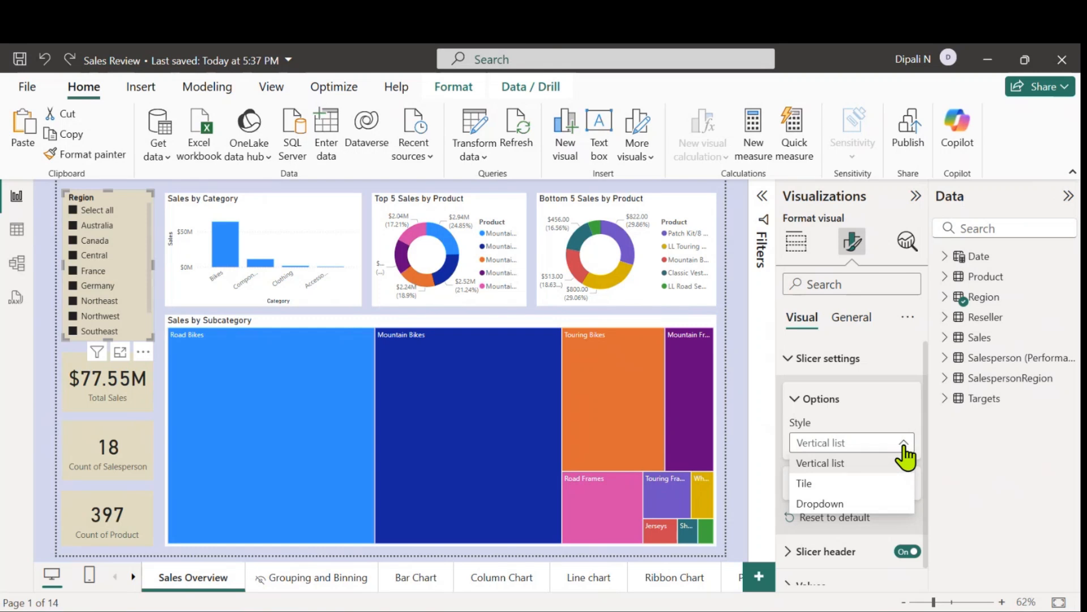
left_click(805, 484)
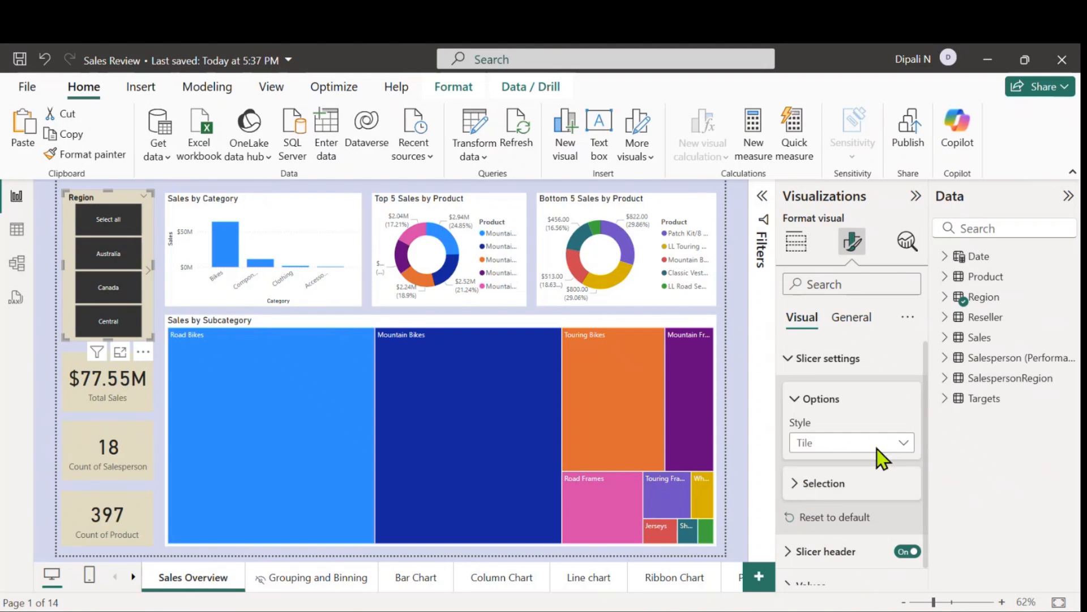
left_click(901, 444)
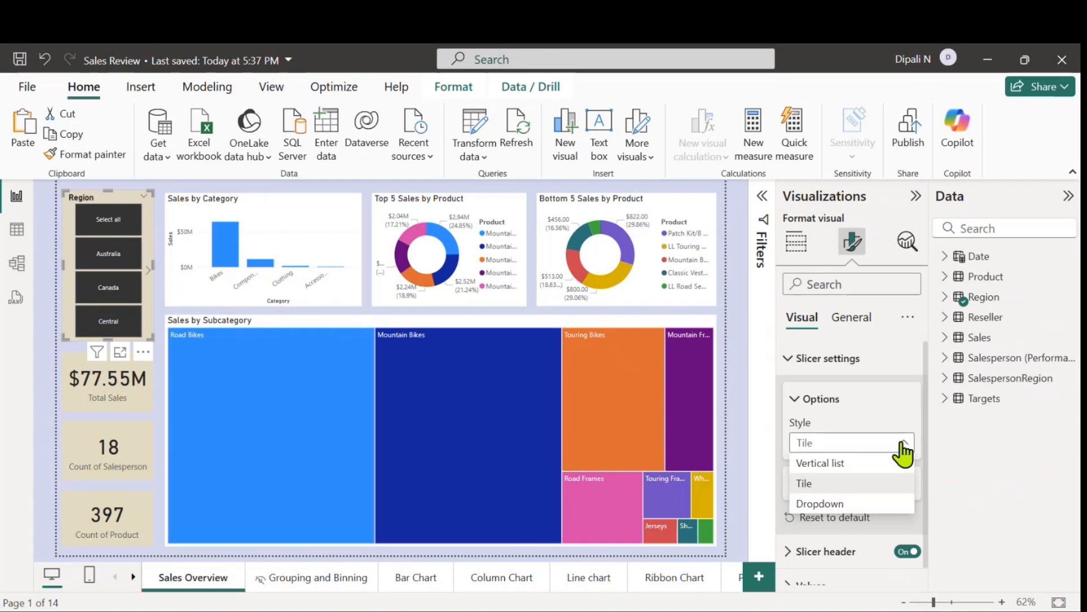
left_click(828, 504)
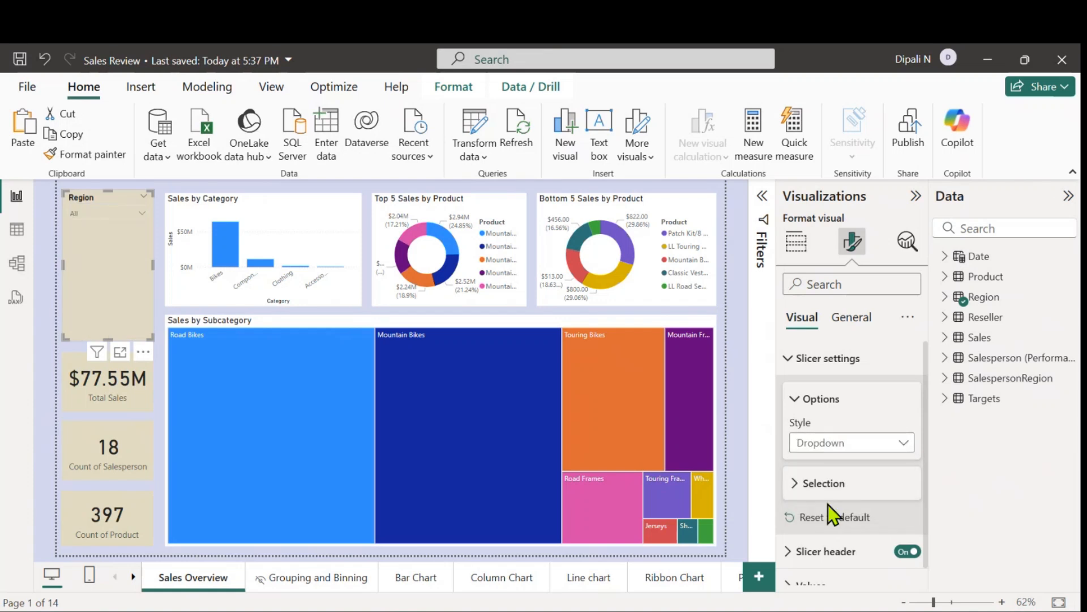
left_click(143, 214)
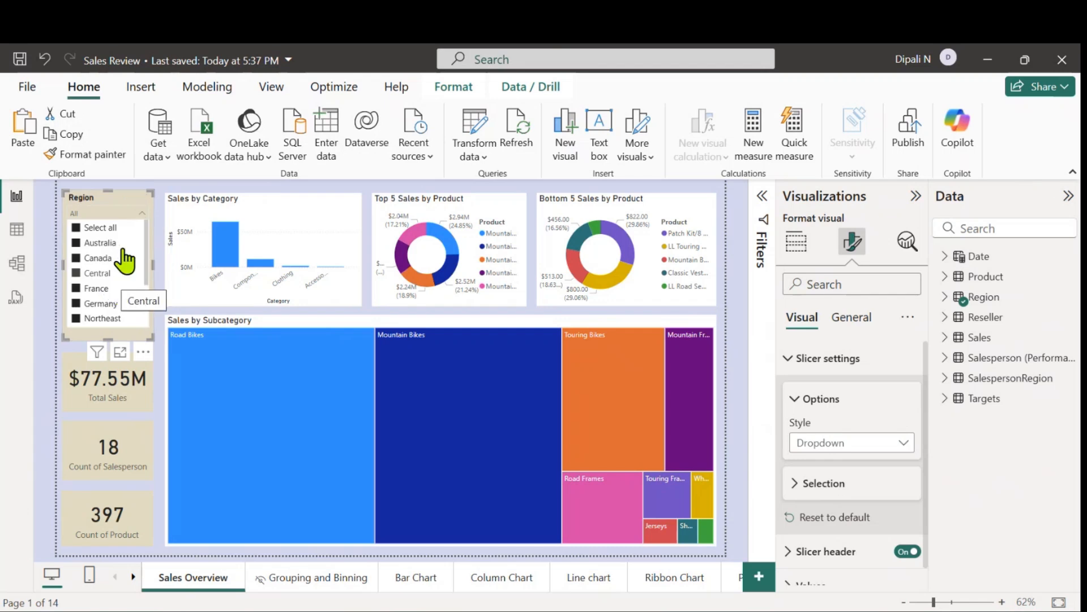
left_click(143, 213)
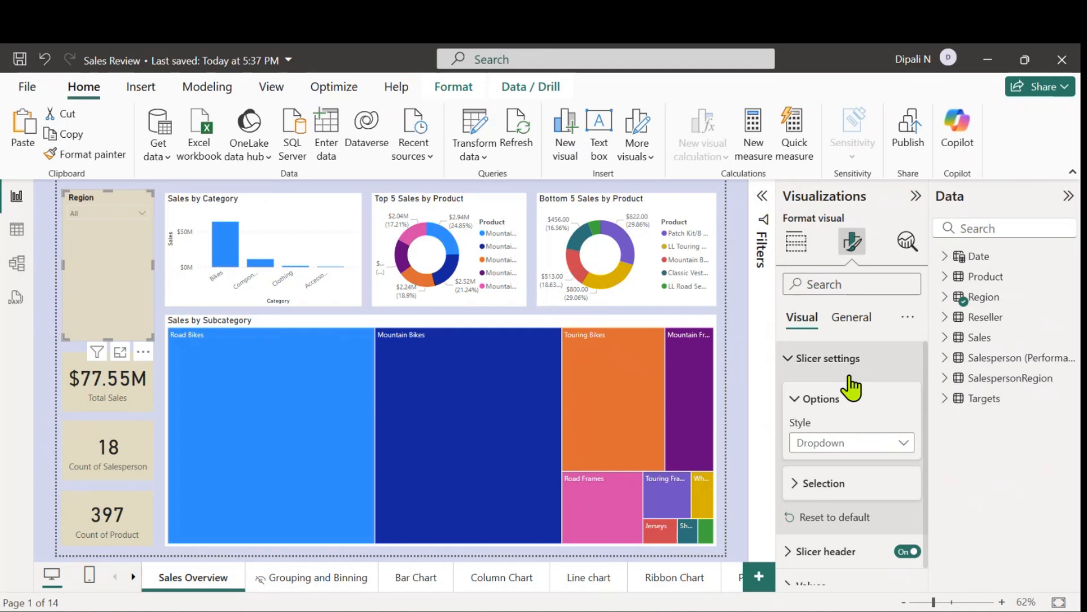
left_click(904, 448)
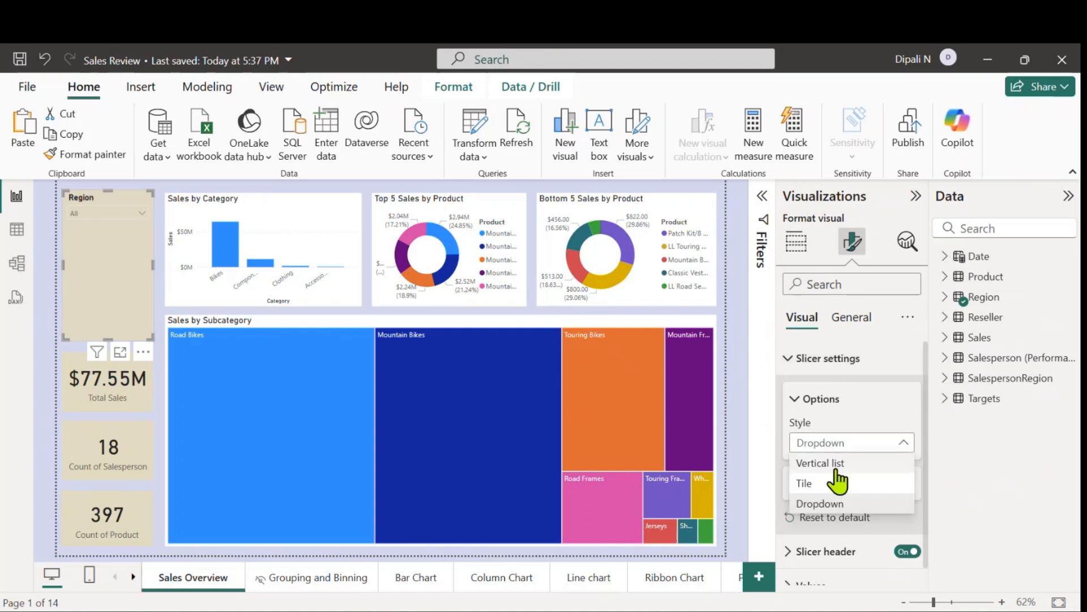
left_click(837, 469)
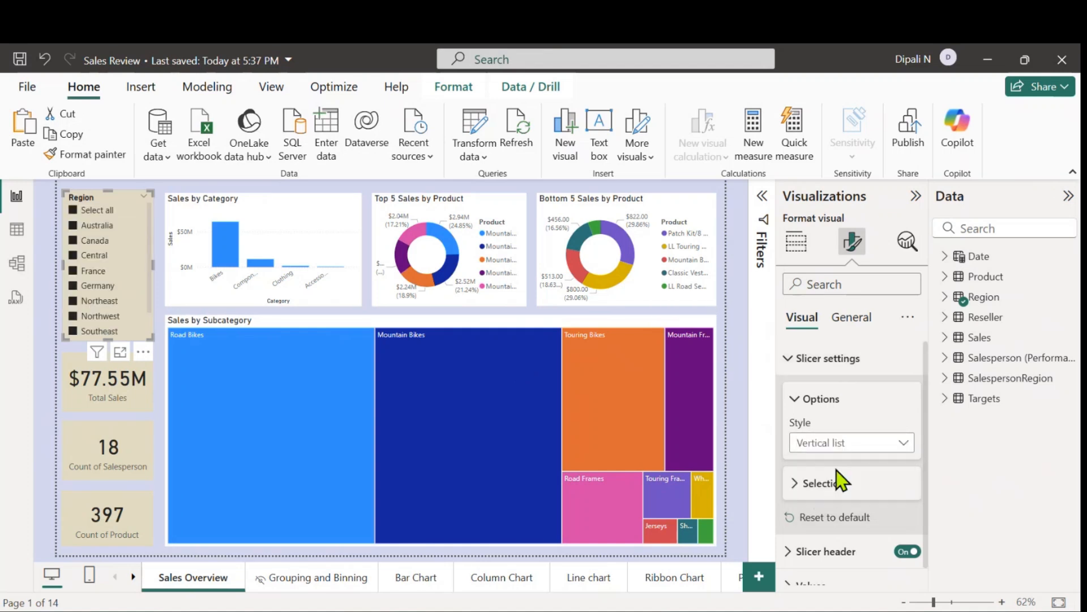
left_click(796, 403)
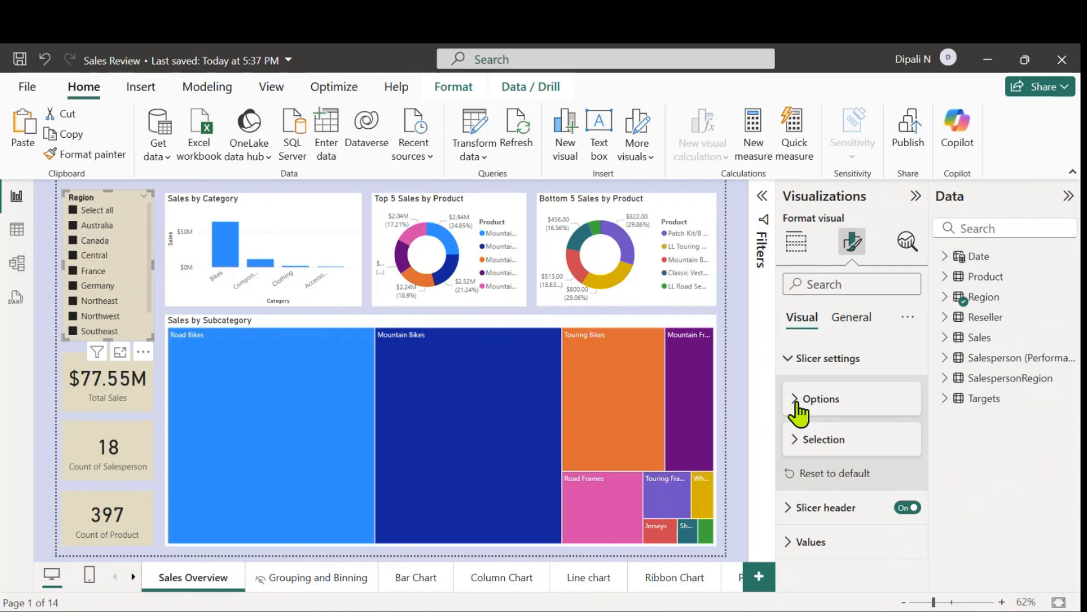
Step: Examine the Region slicer's selection options and the text settings of its slicer header
left_click(795, 442)
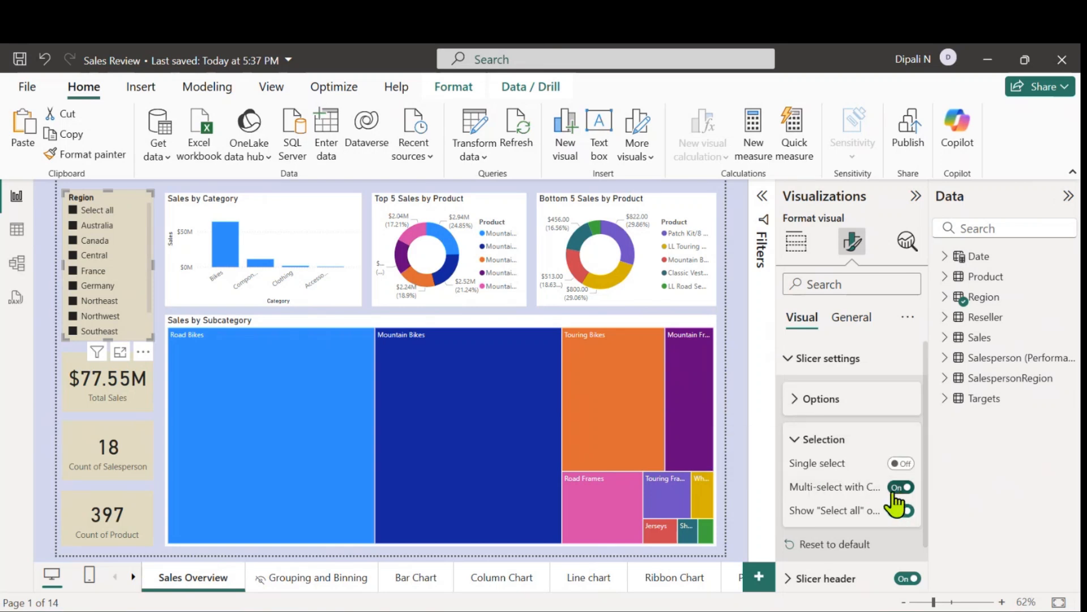
left_click(795, 439)
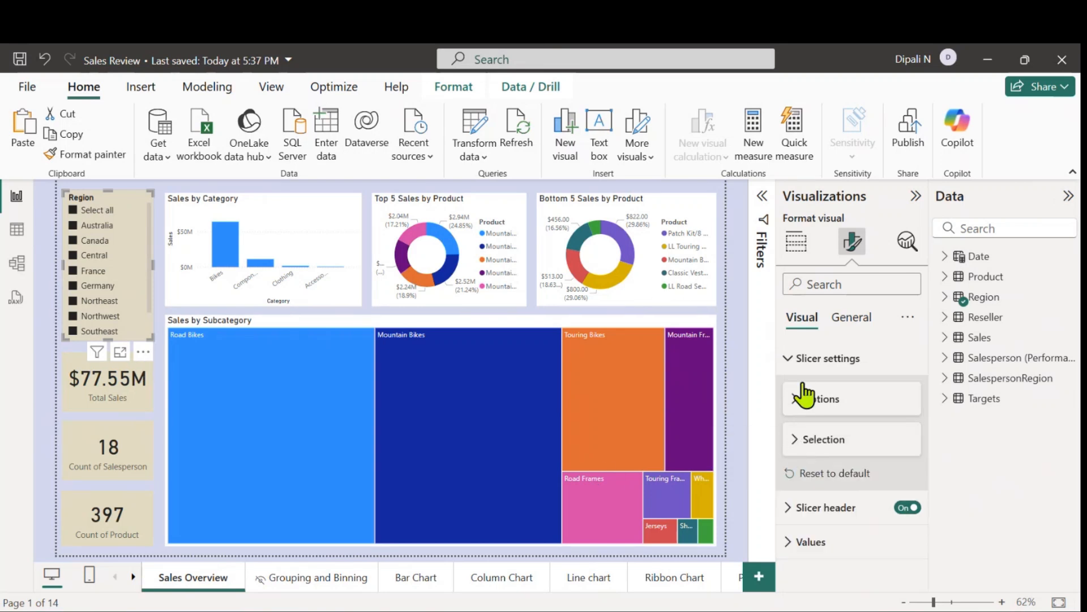
left_click(787, 363)
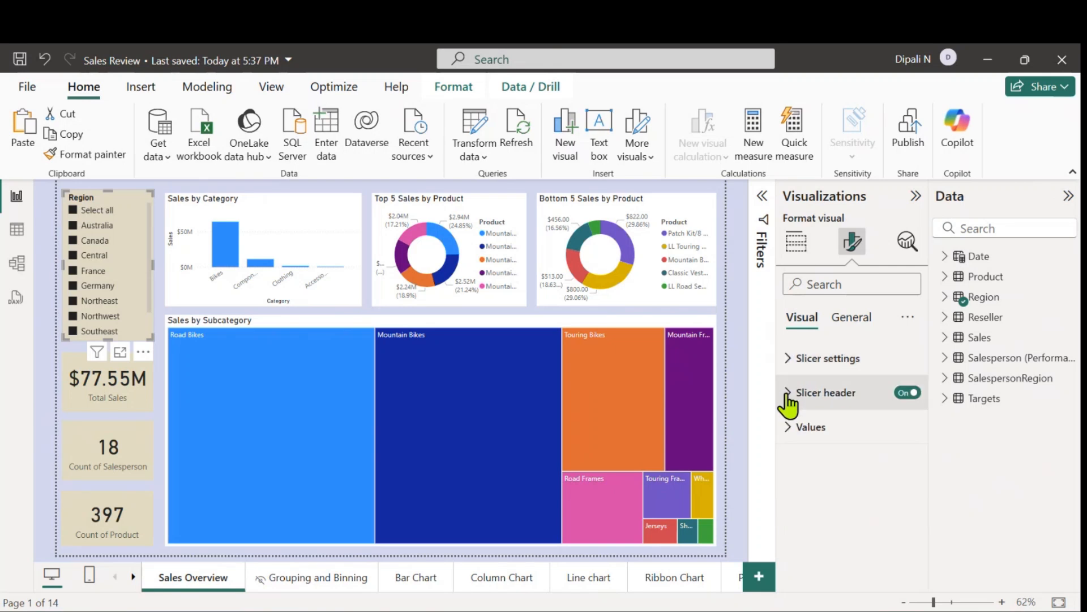
left_click(787, 392)
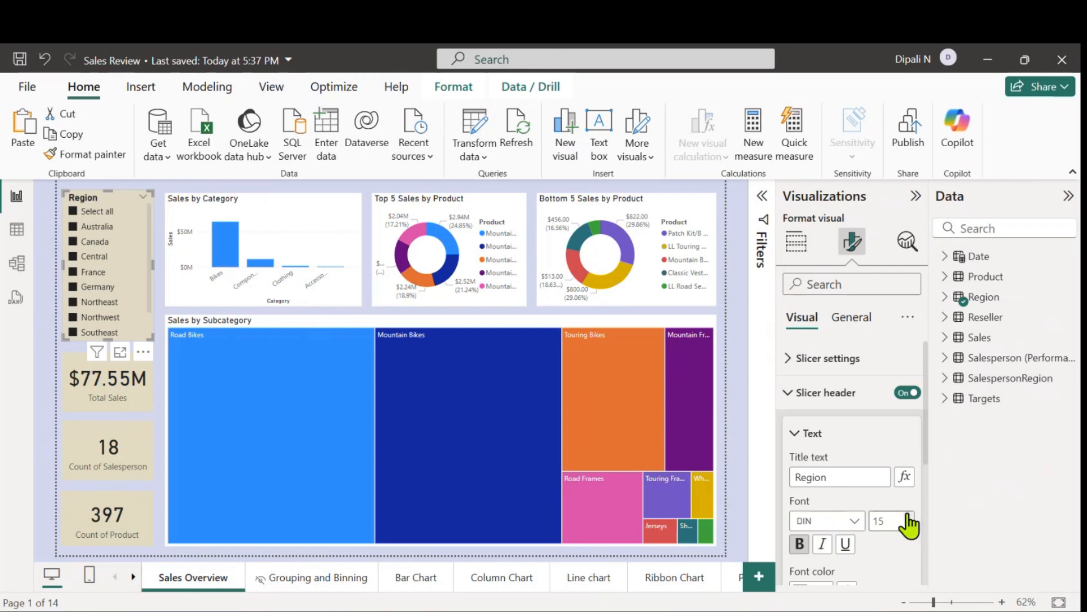
scroll(889, 532, "down", 1)
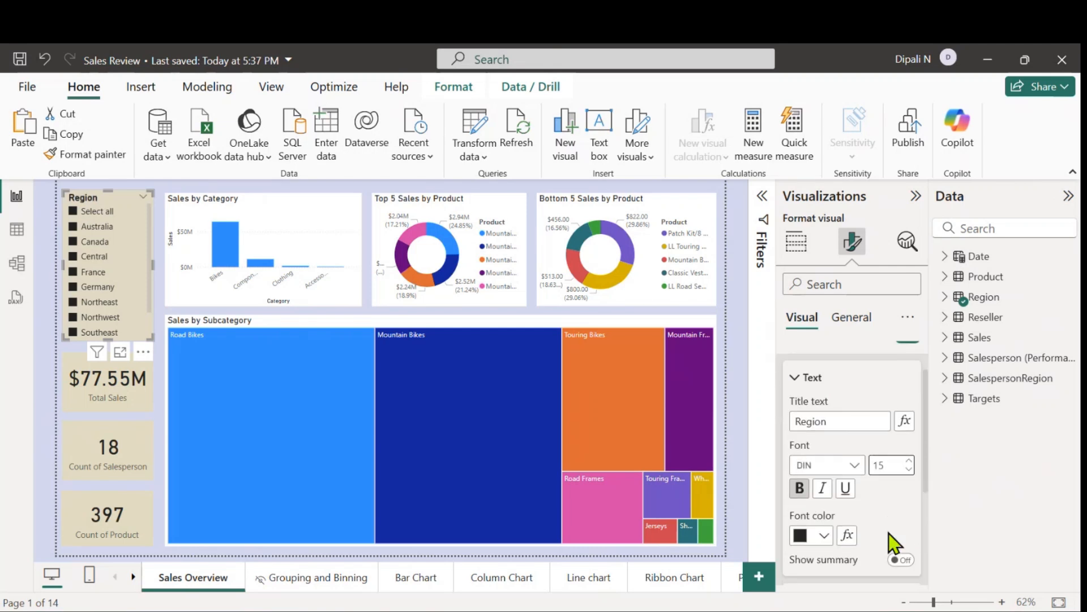
left_click(799, 495)
left_click(800, 378)
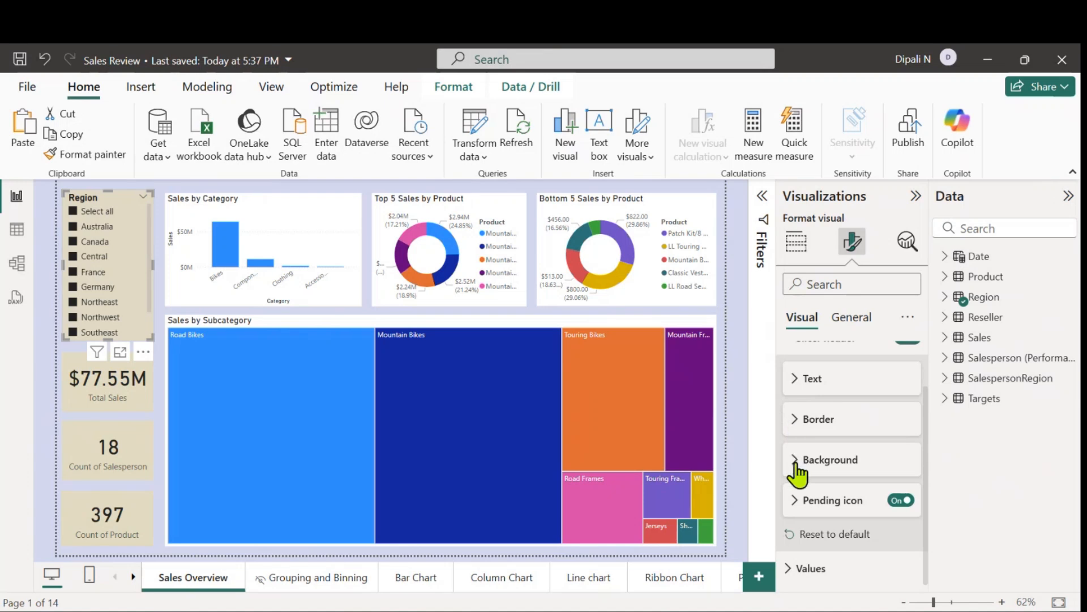
Step: Set the font size of the Region slicer's values to 11
left_click(813, 566)
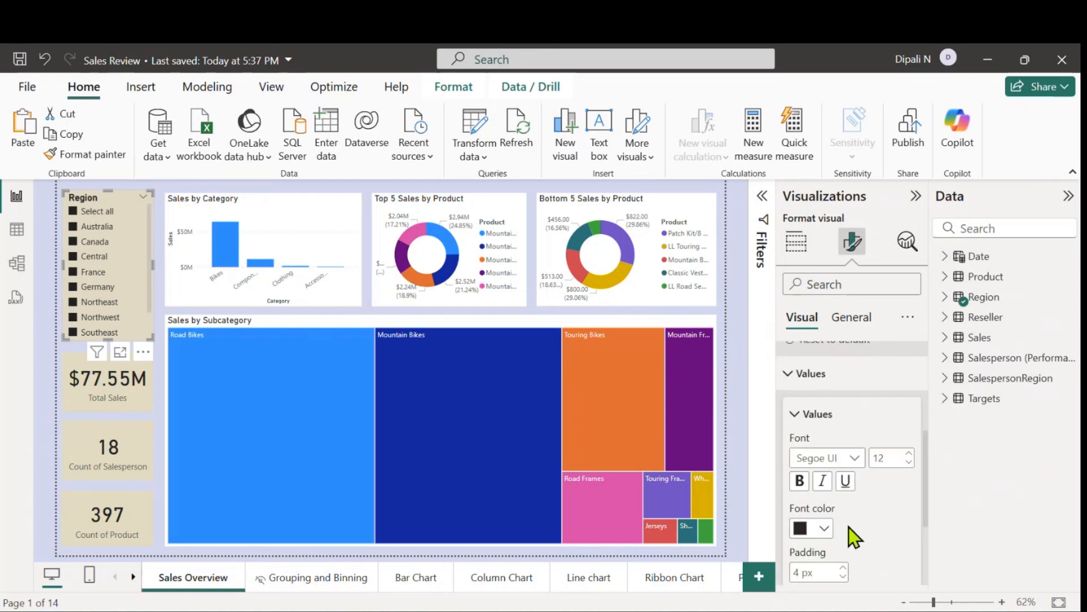
scroll(849, 536, "down", 2)
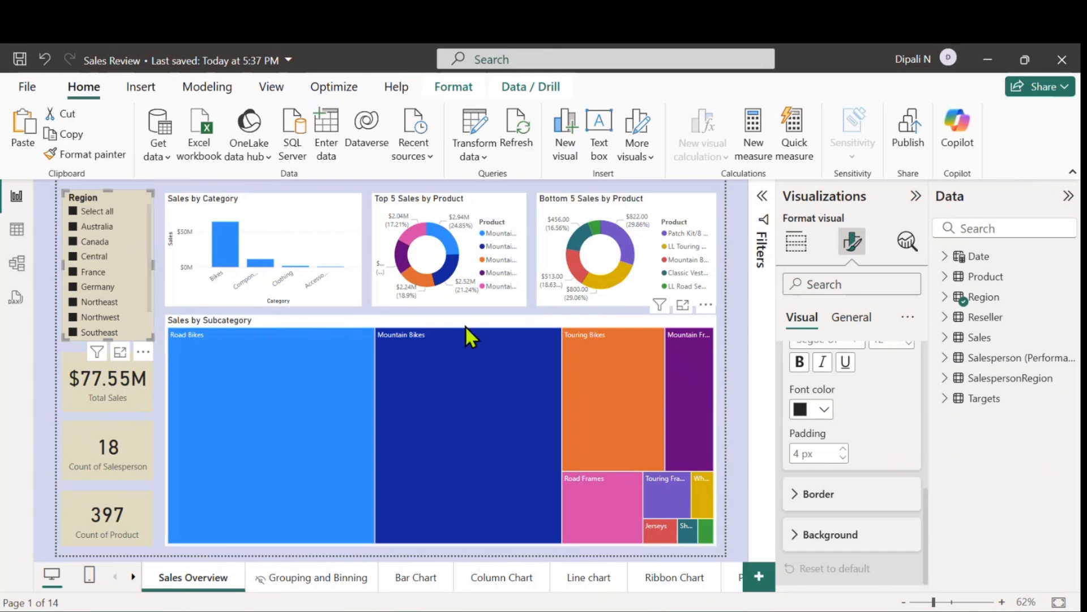
scroll(875, 426, "up", 2)
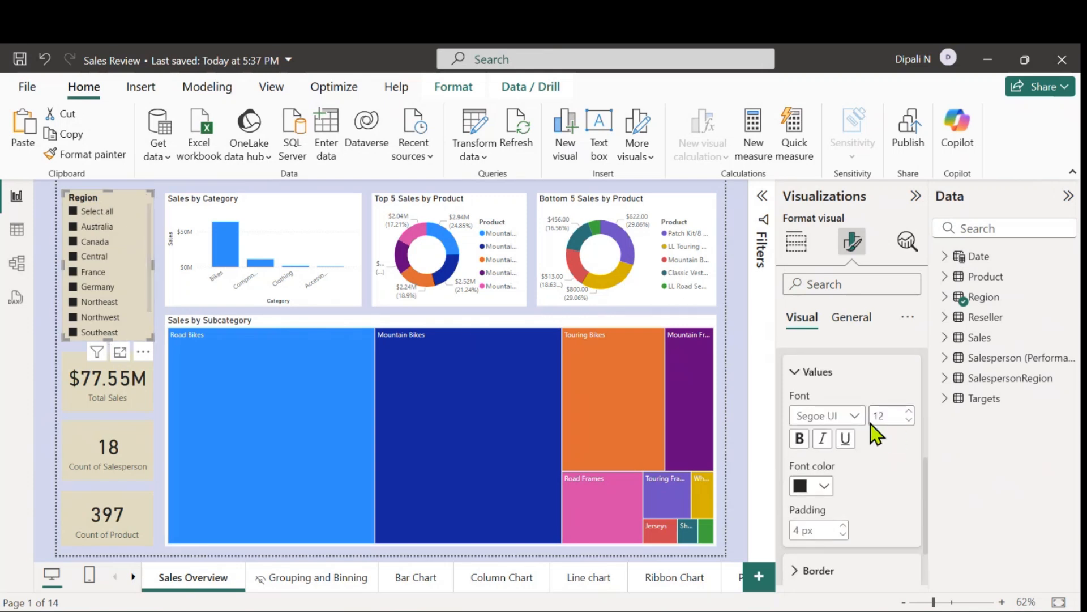
left_click(908, 422)
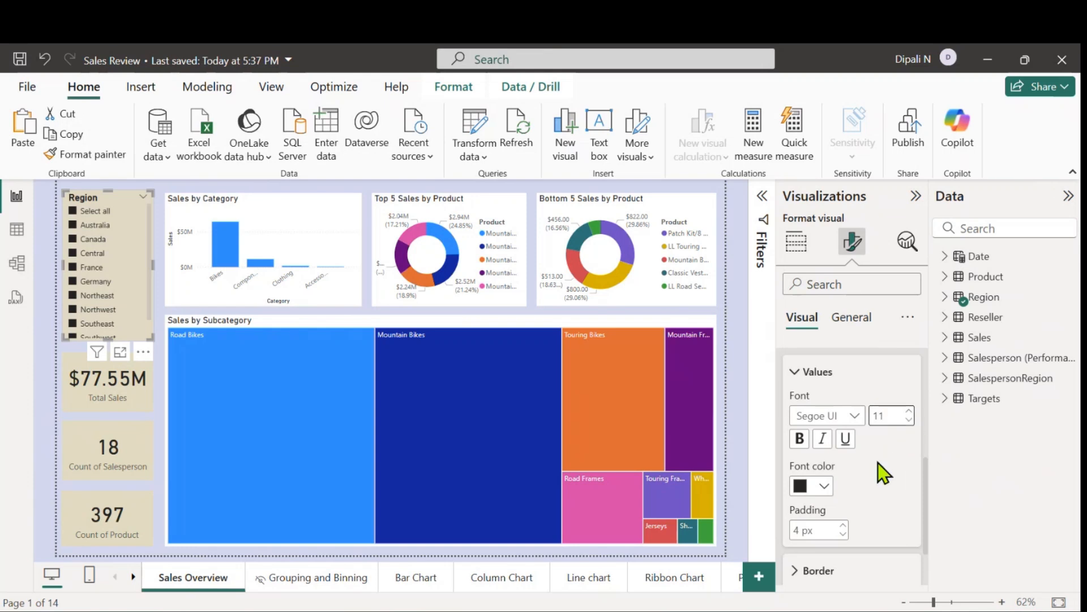
scroll(898, 499, "down", 2)
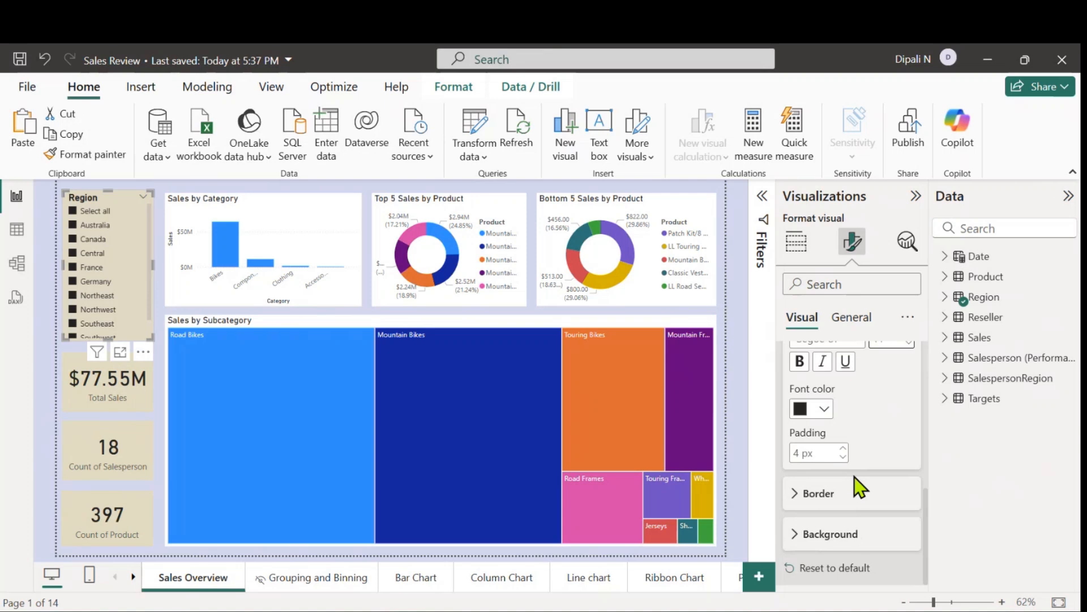
Step: Examine the Region slicer's general effects, including the background color choices and transparency
left_click(852, 319)
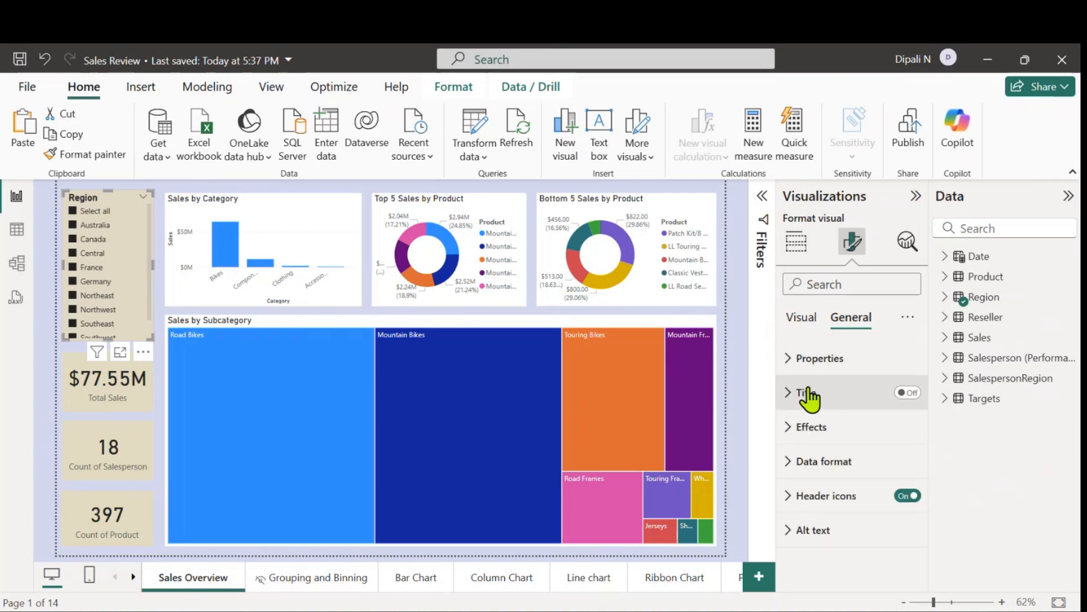
left_click(787, 435)
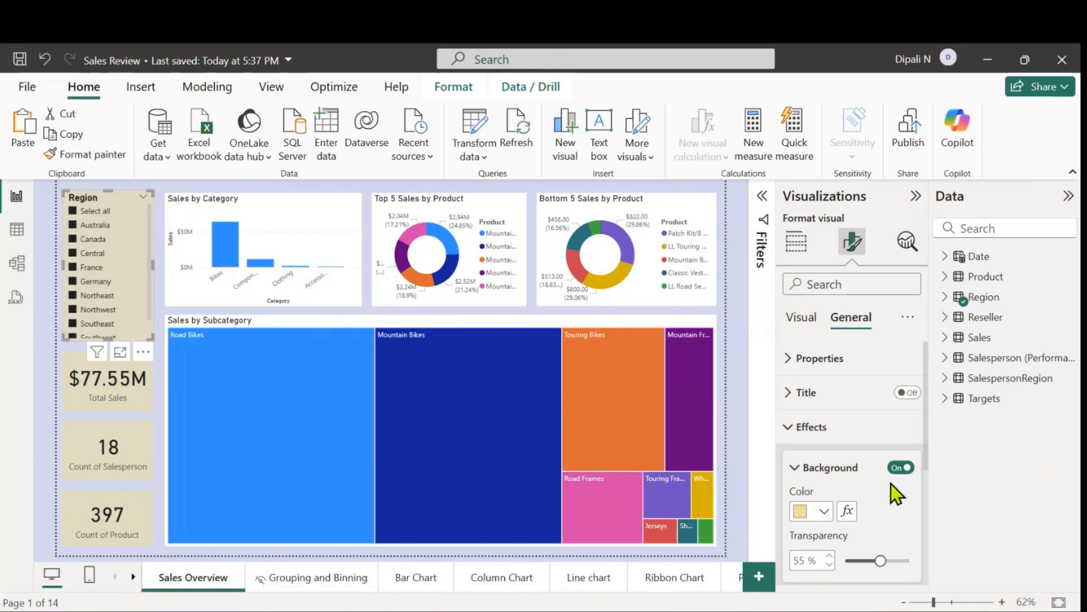
scroll(875, 494, "down", 2)
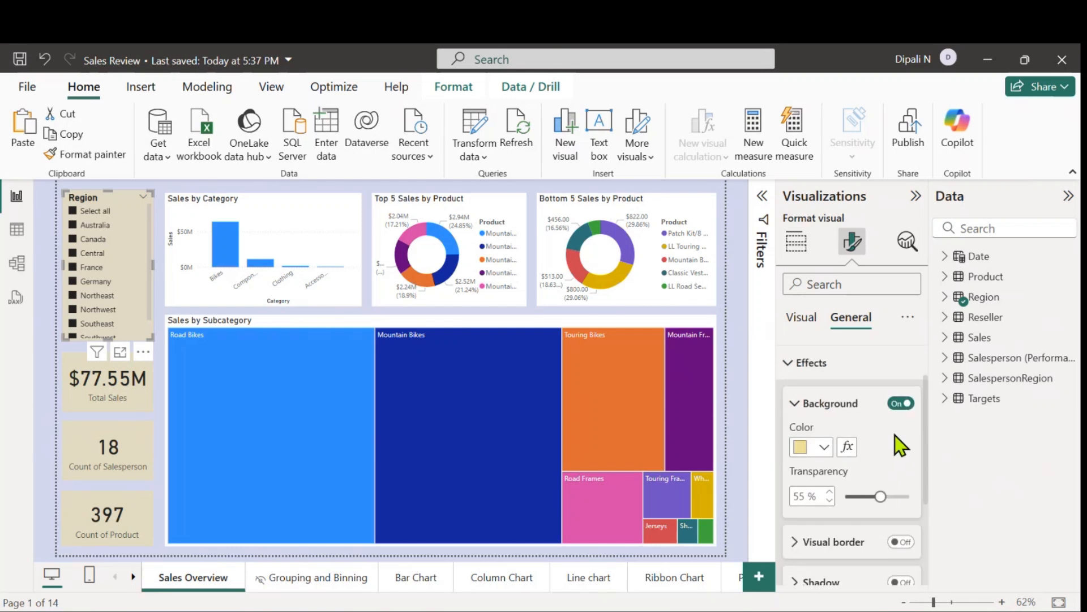
left_click(826, 448)
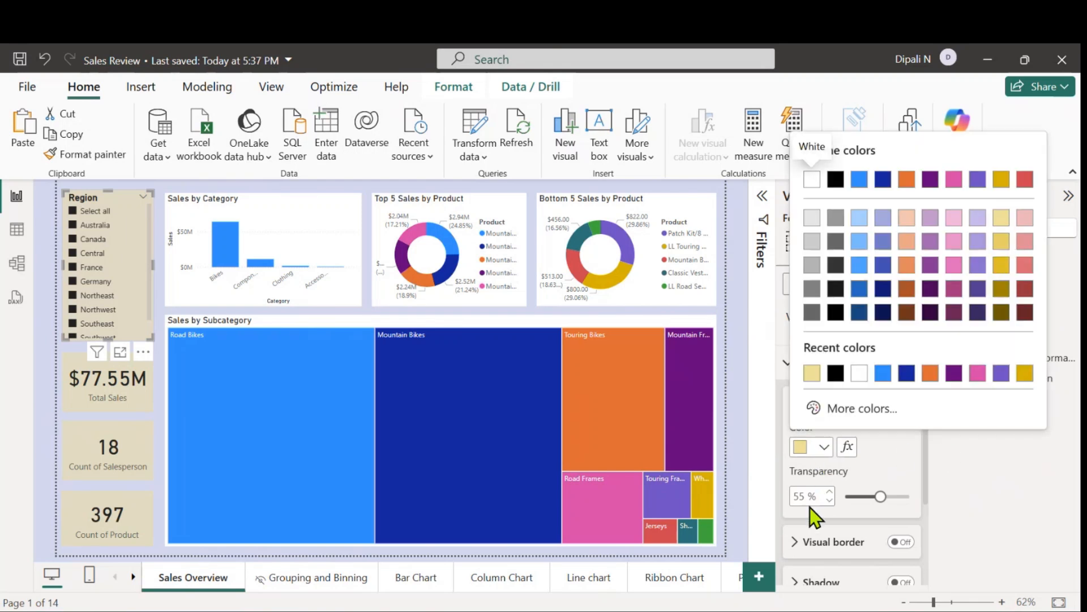
left_click(895, 461)
left_click(792, 363)
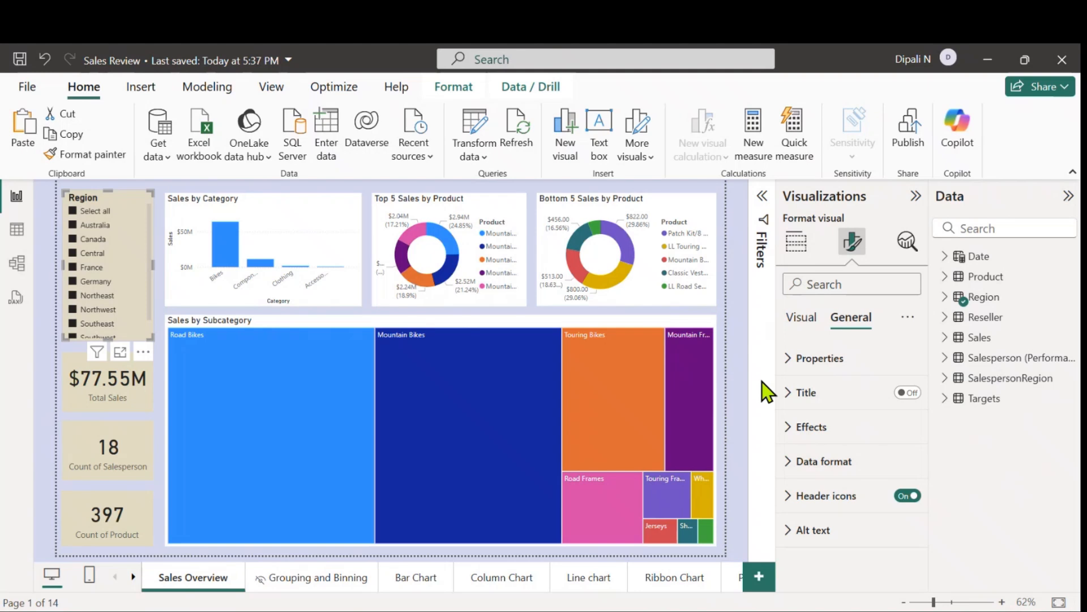
Step: Select the Total Sales card and look through its visual and general formatting options, including Effects
left_click(149, 402)
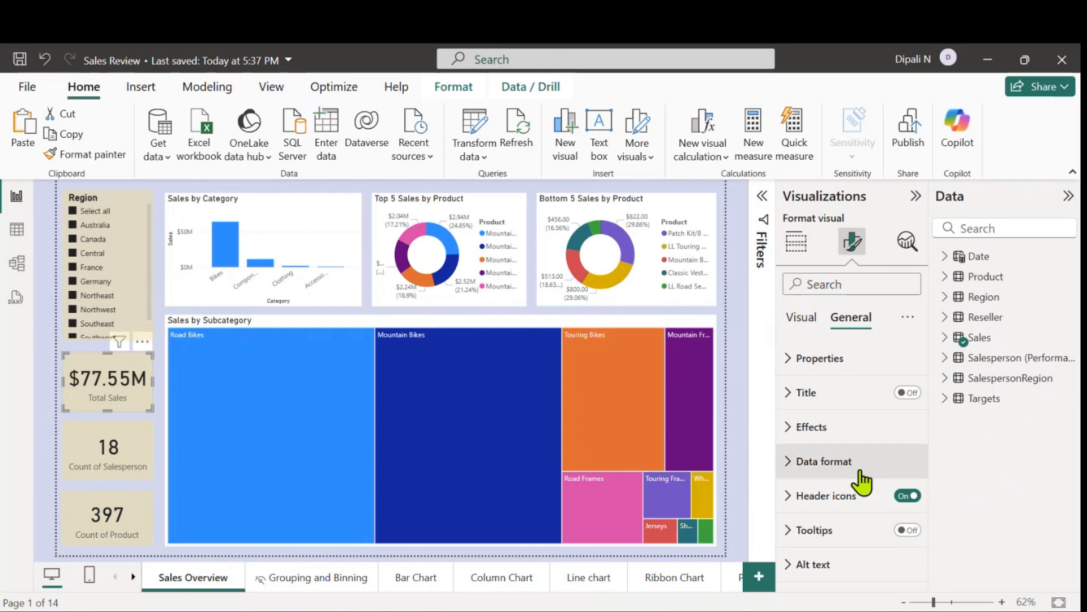
left_click(801, 320)
left_click(851, 320)
left_click(787, 431)
left_click(787, 431)
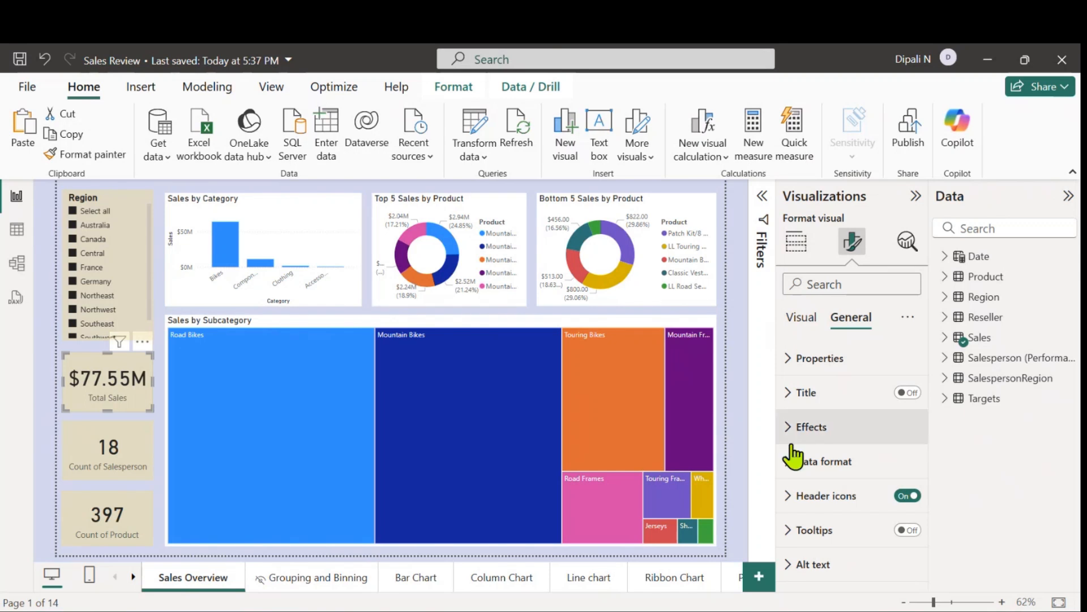
Step: Select the Sales by Category chart and review its visual formatting options down to the plot area background
left_click(263, 199)
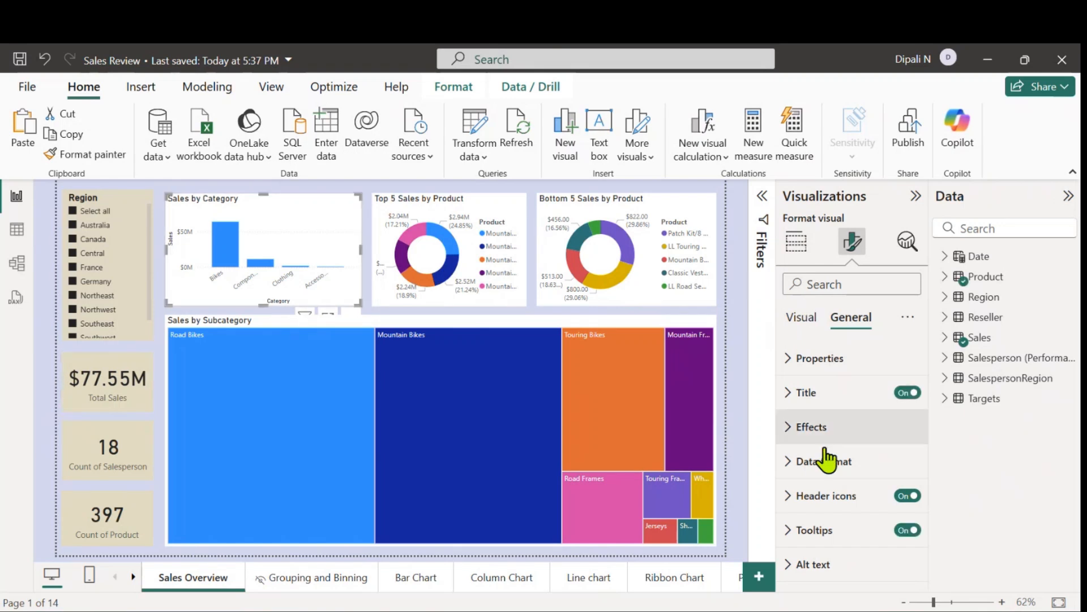
left_click(801, 320)
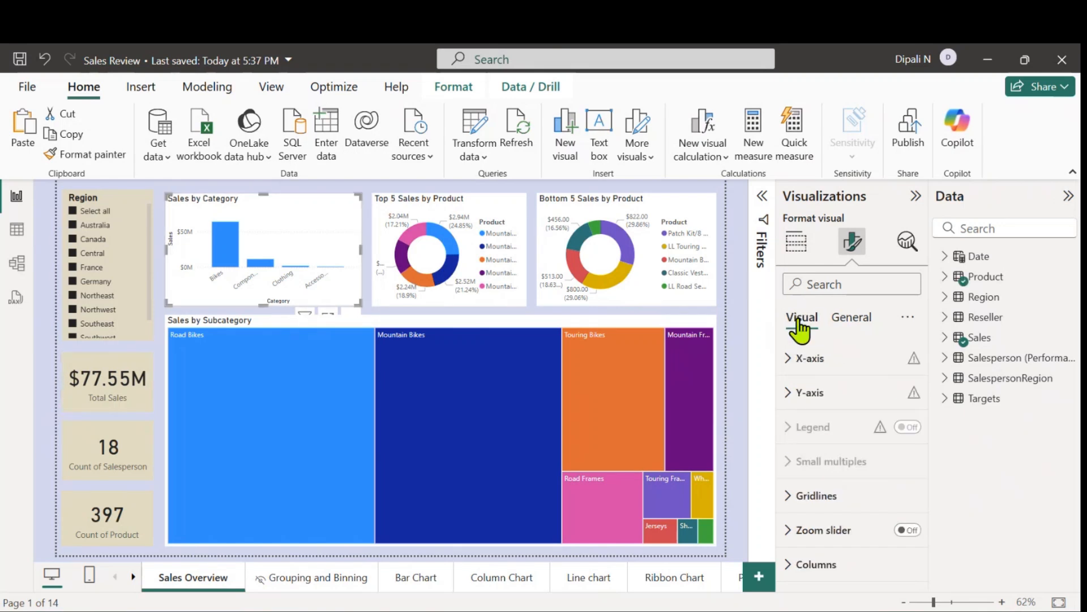
scroll(832, 536, "down", 3)
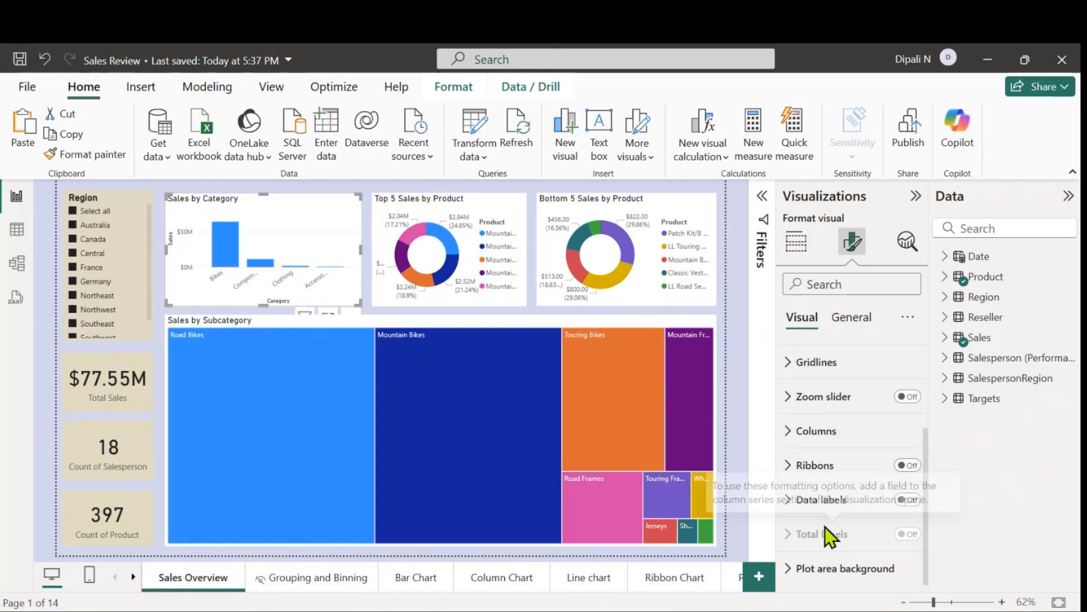
Step: Examine the Sales by Category chart's Y-axis formatting, including its Range and Values options, and the remaining visual settings
scroll(814, 550, "up", 3)
scroll(814, 549, "down", 3)
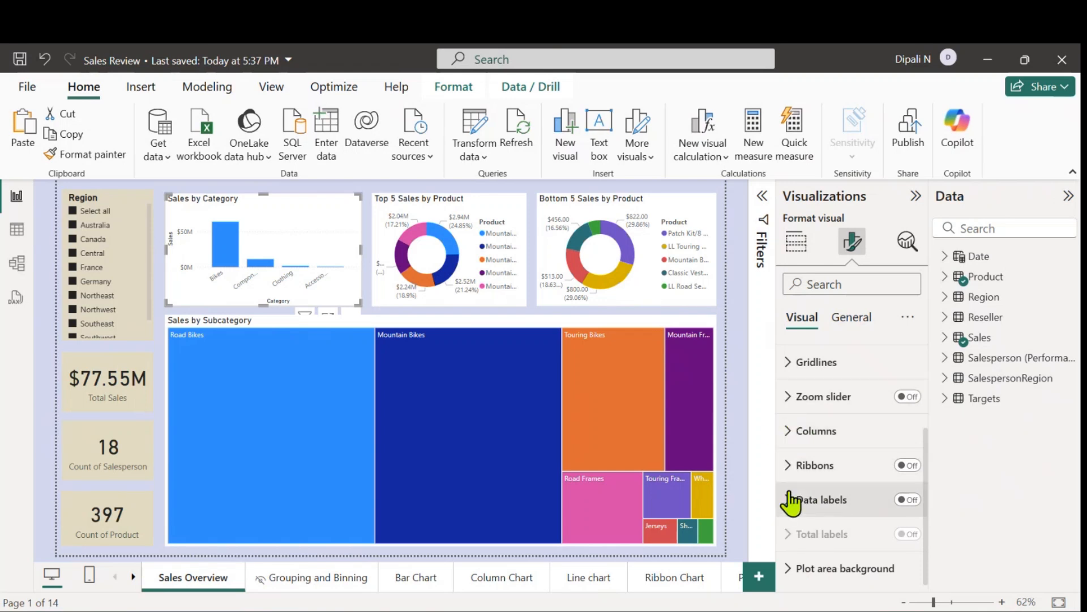
scroll(800, 462, "up", 3)
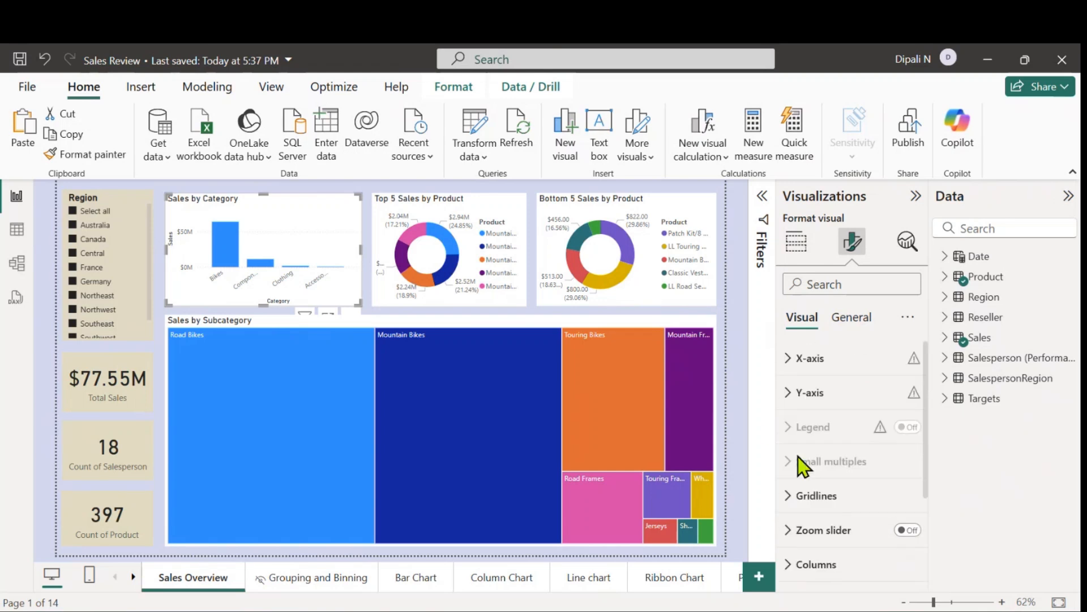
left_click(787, 397)
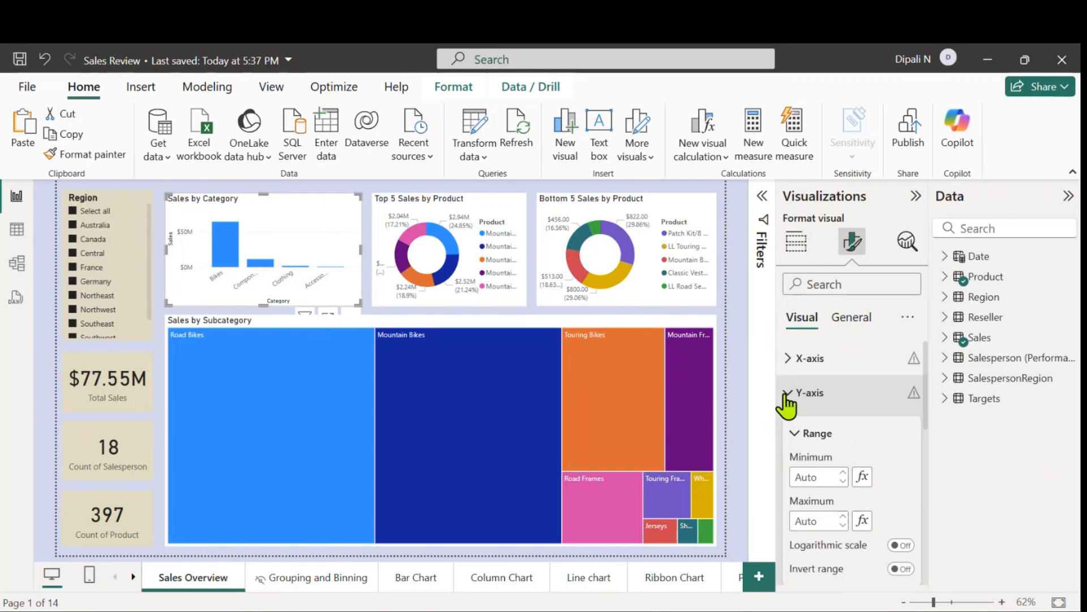
scroll(874, 473, "down", 3)
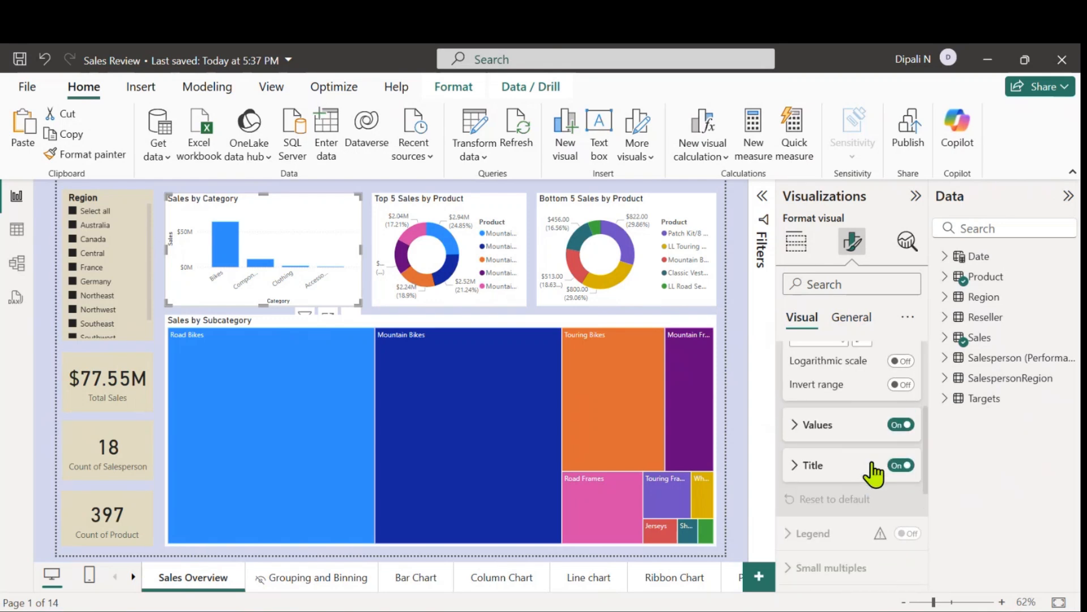
left_click(794, 424)
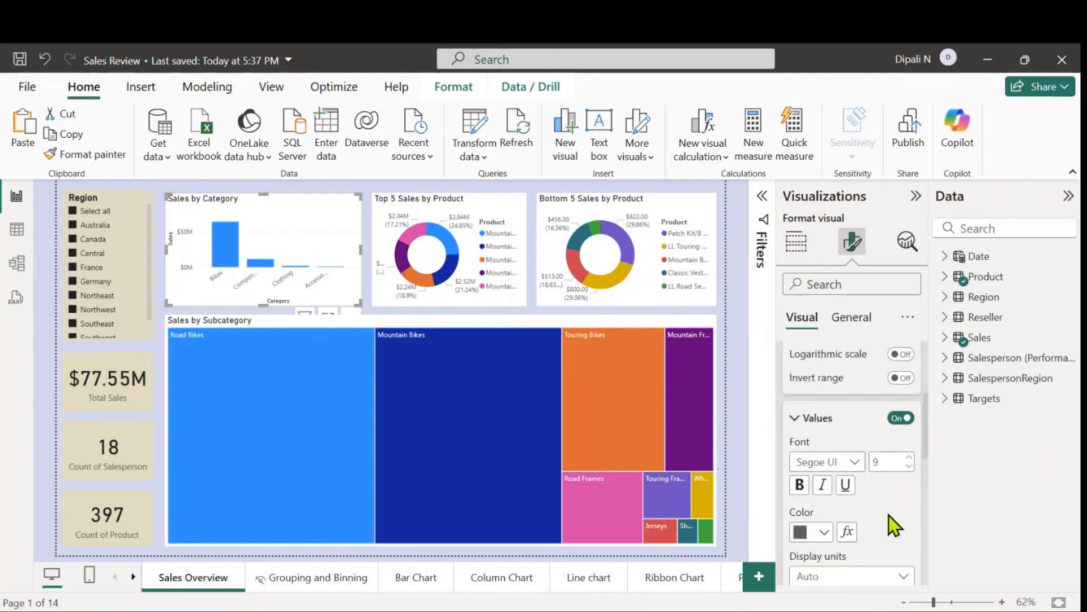
scroll(888, 515, "down", 10)
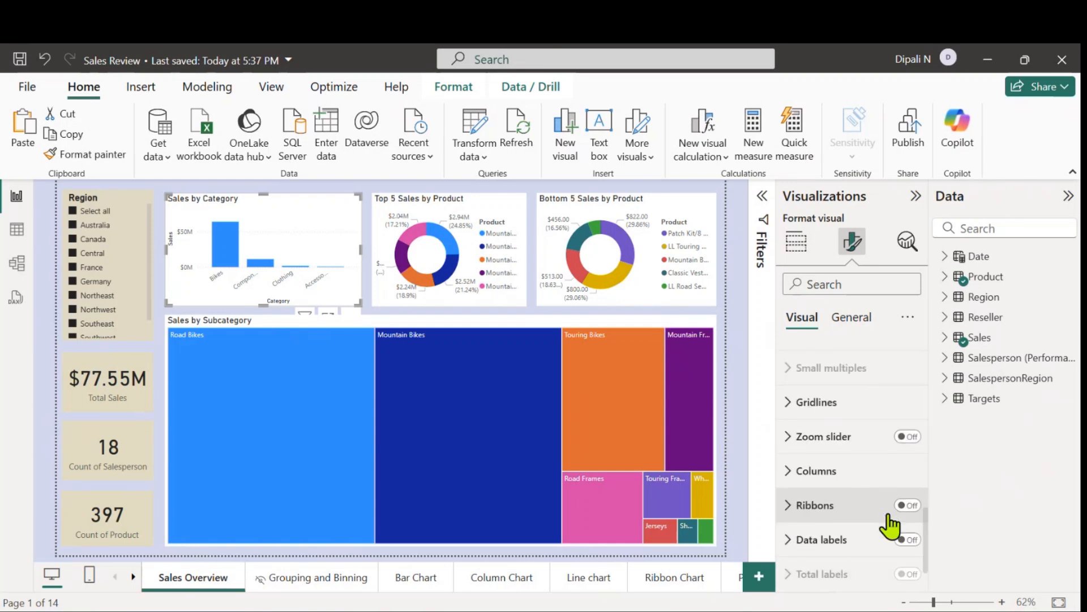
scroll(889, 526, "down", 1)
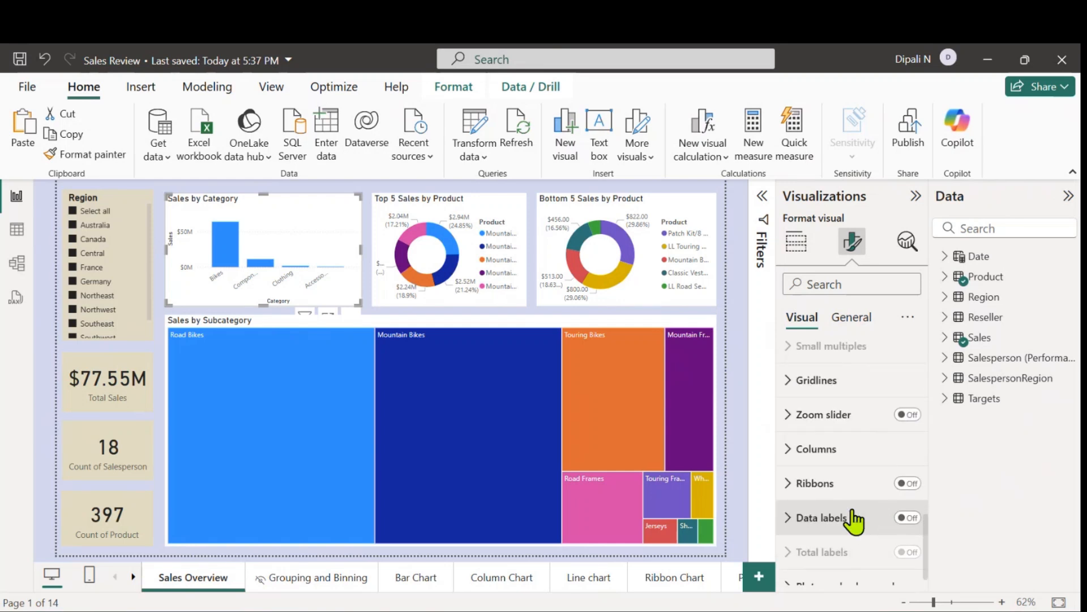
Step: Recolor all columns of the Sales by Category chart, trying #717bc5 (Theme color 2, 40% lighter) first and settling on the next darker blue
left_click(791, 453)
scroll(891, 501, "down", 3)
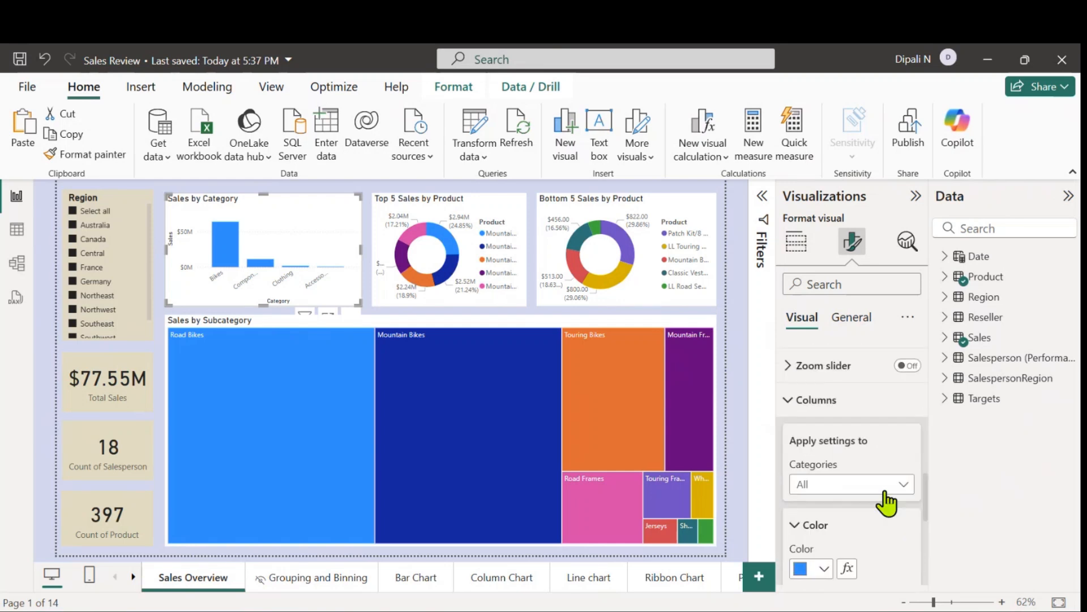
scroll(883, 423, "up", 3)
scroll(889, 428, "down", 3)
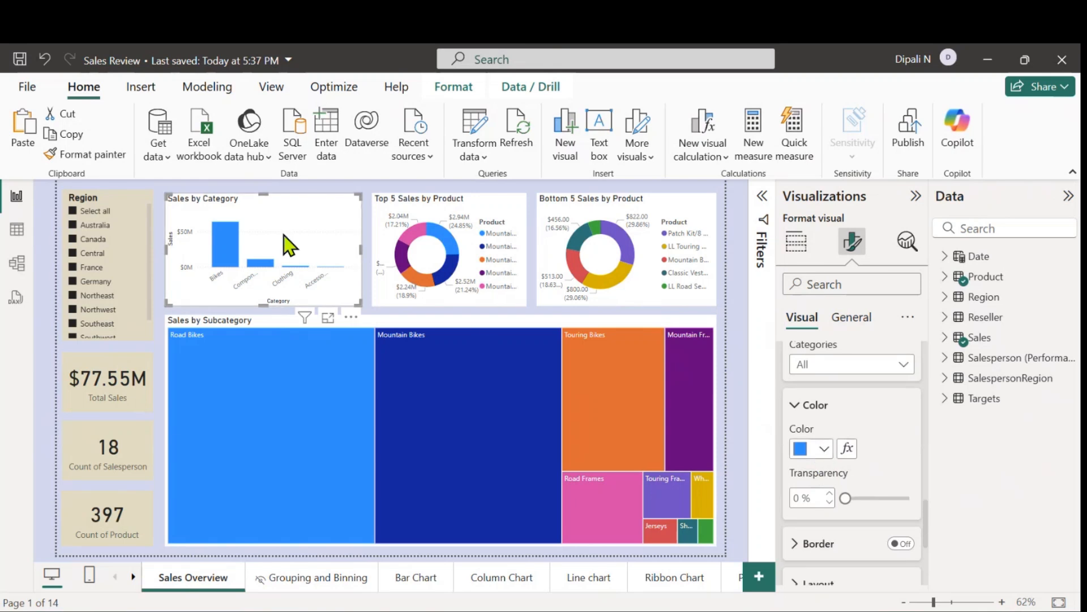
left_click(824, 449)
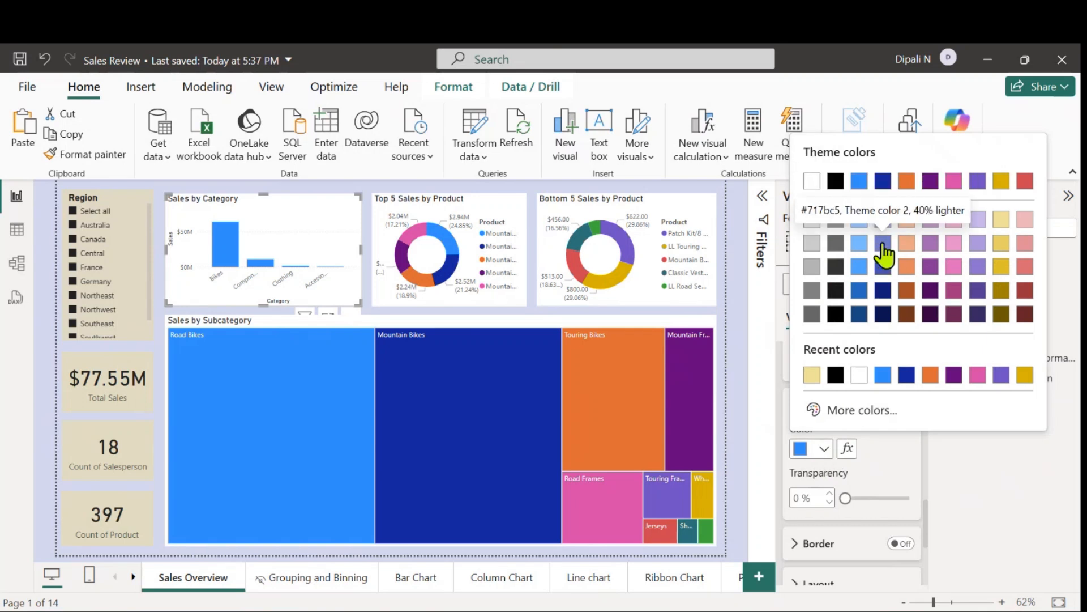
left_click(883, 245)
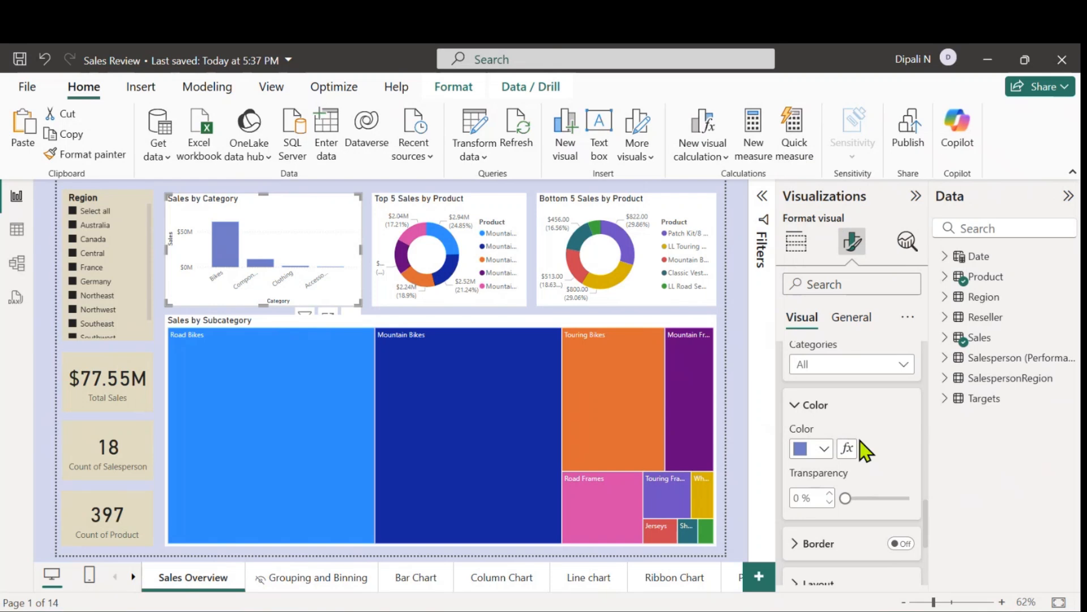
left_click(830, 450)
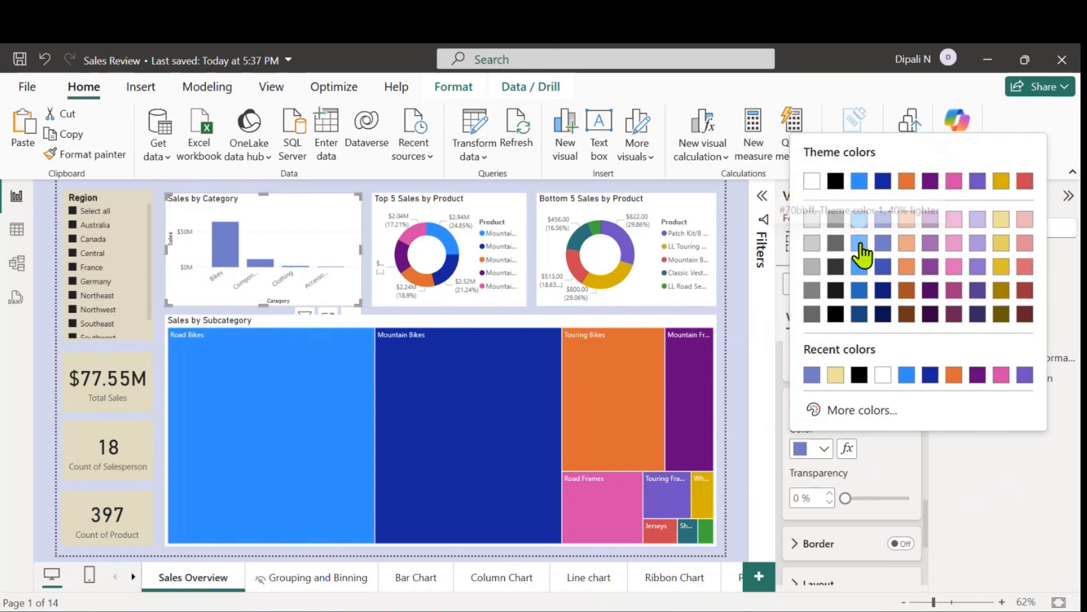
left_click(883, 266)
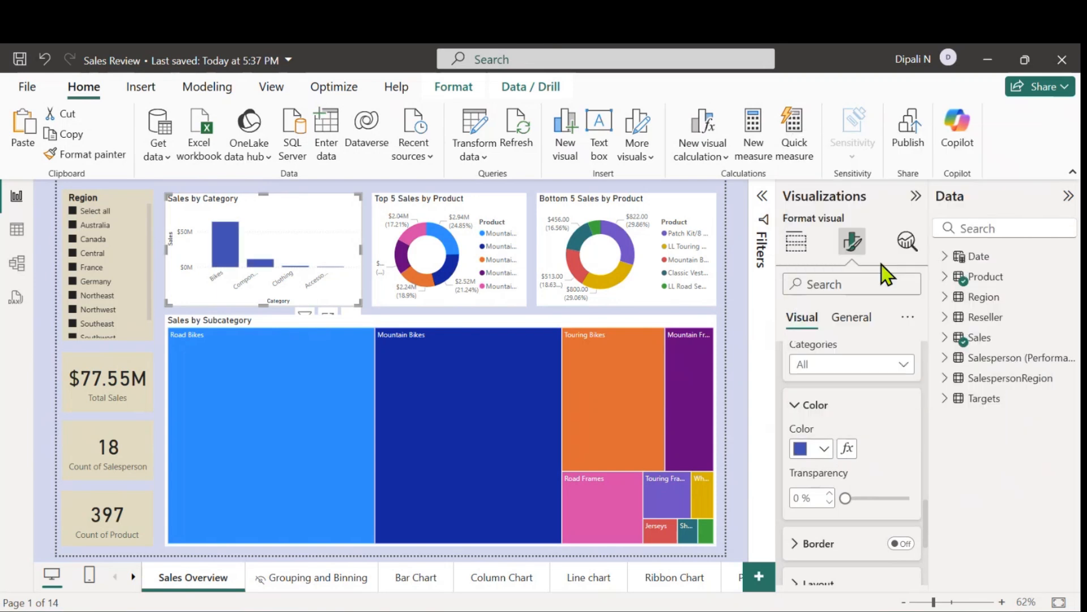
Step: Try a gold color on the Sales by Category columns and return them to the medium-dark blue shade
left_click(824, 451)
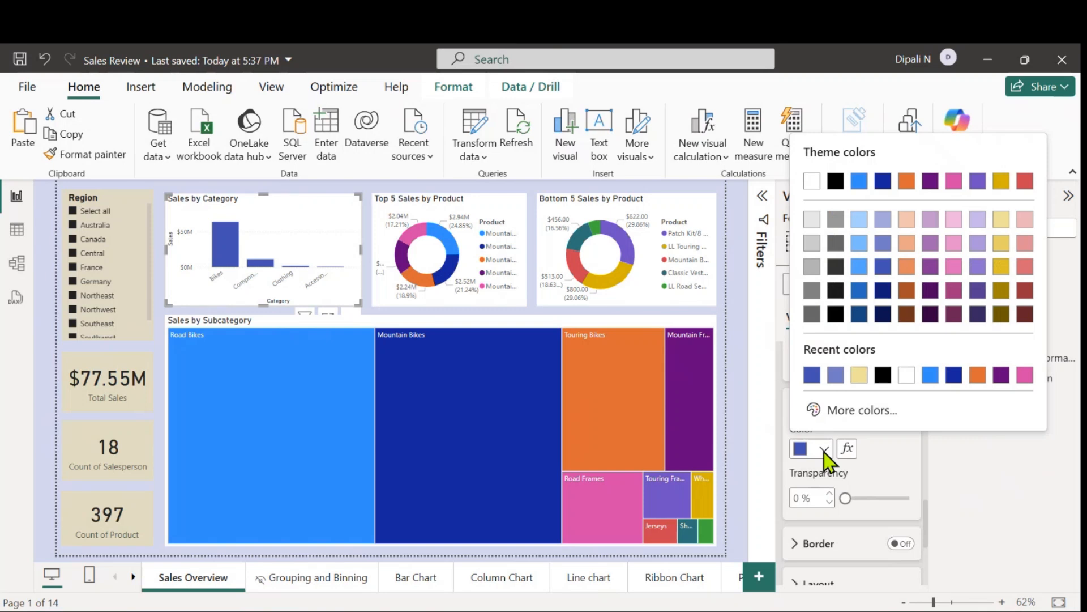
left_click(1003, 272)
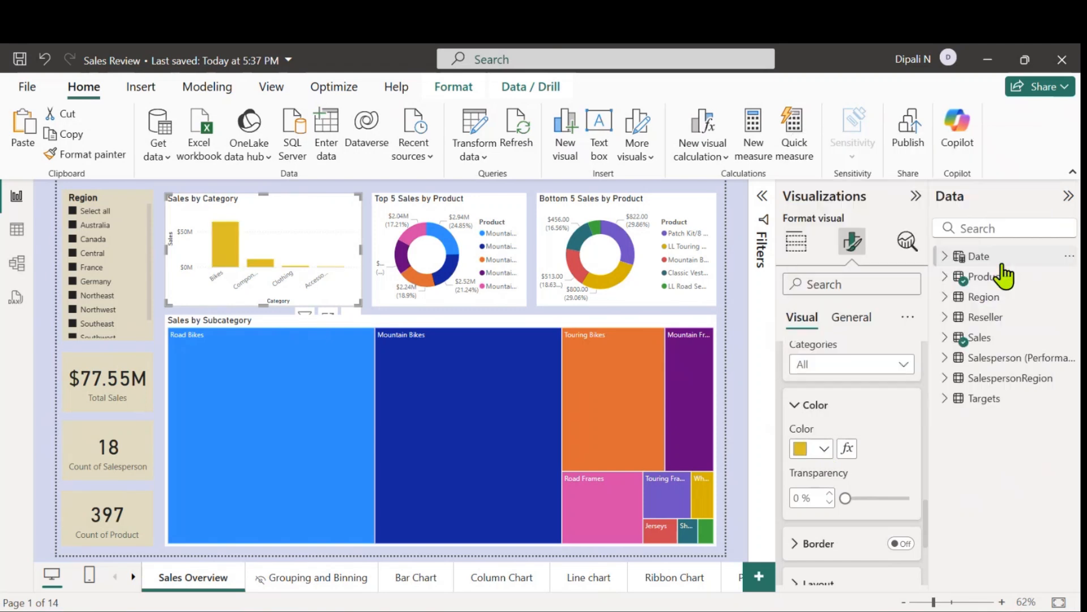
left_click(824, 453)
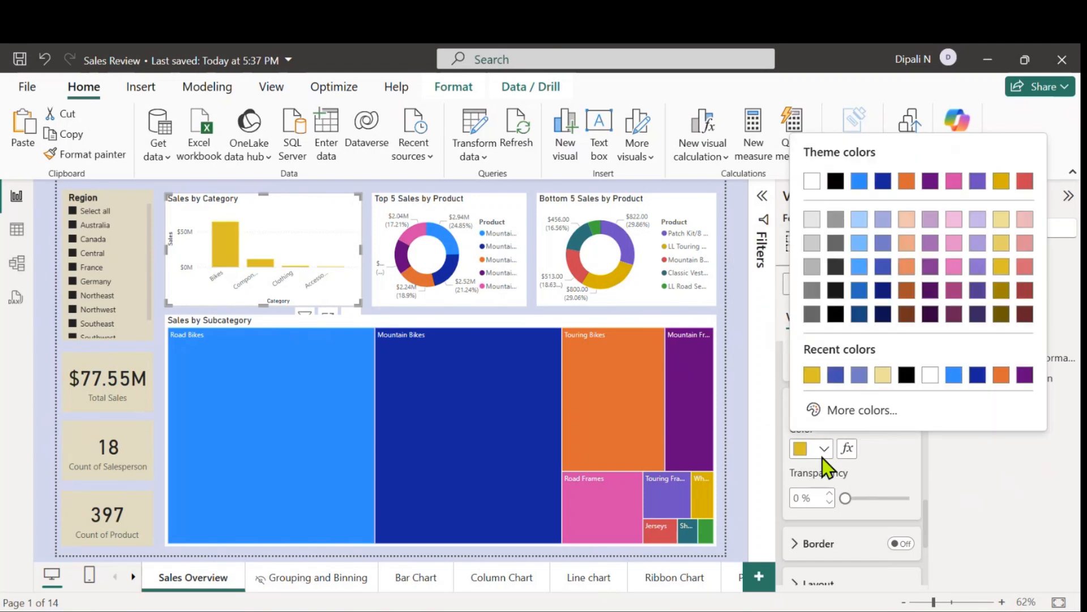
left_click(883, 266)
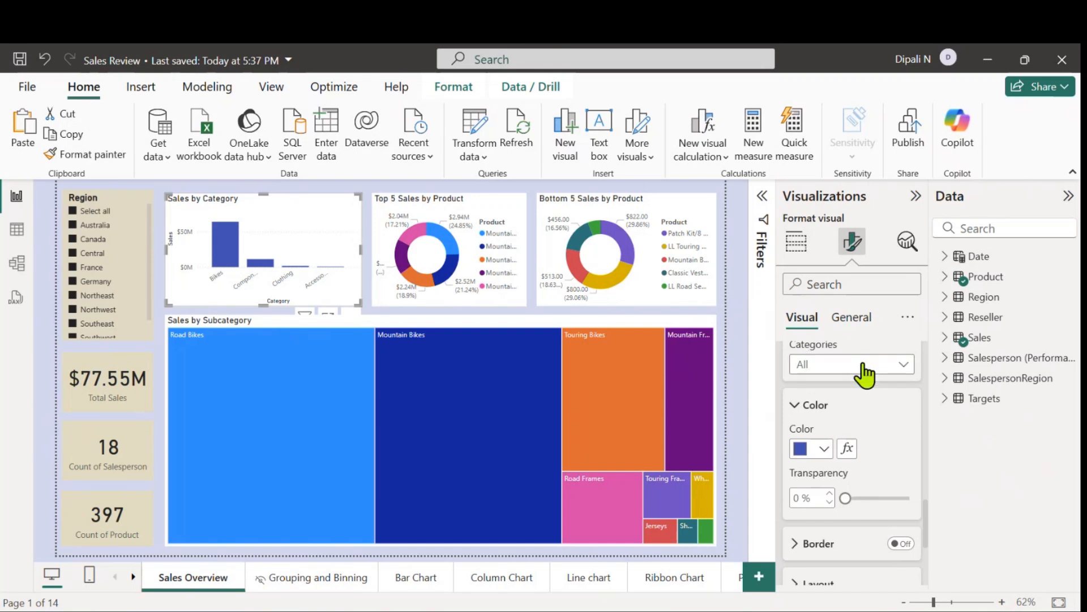
Step: Collapse the Values, Y-axis and Columns formatting sections of the Sales by Category chart
scroll(865, 369, "up", 5)
scroll(793, 436, "up", 5)
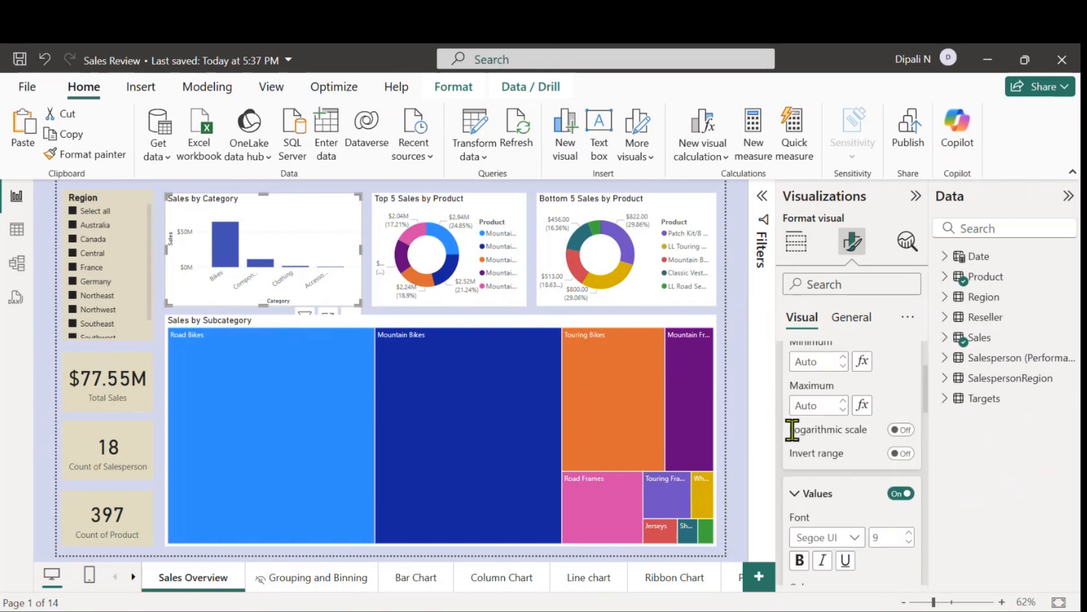
left_click(796, 503)
scroll(840, 461, "up", 2)
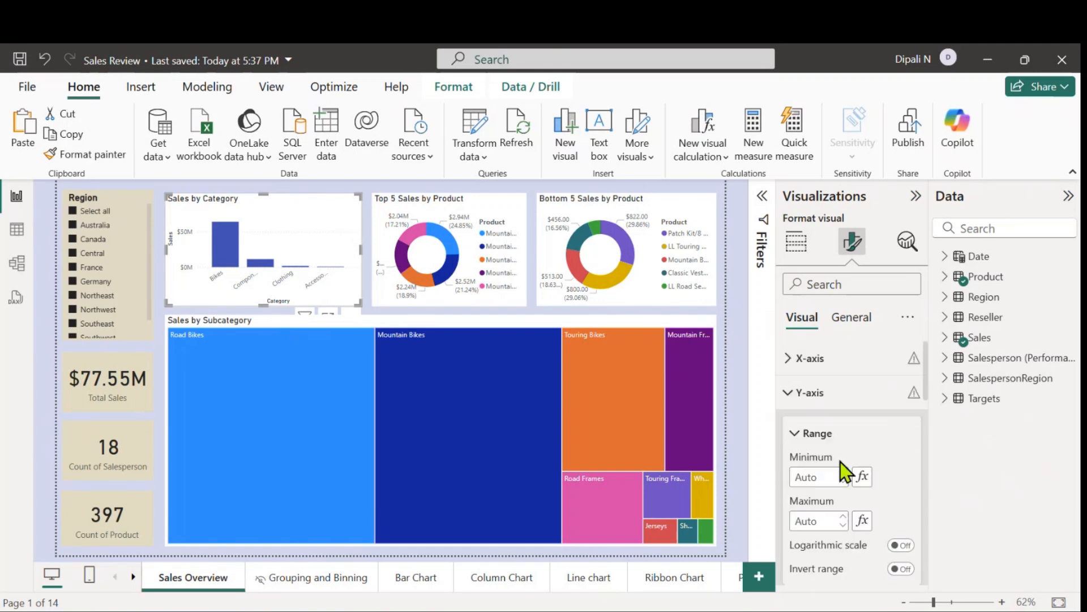
left_click(790, 402)
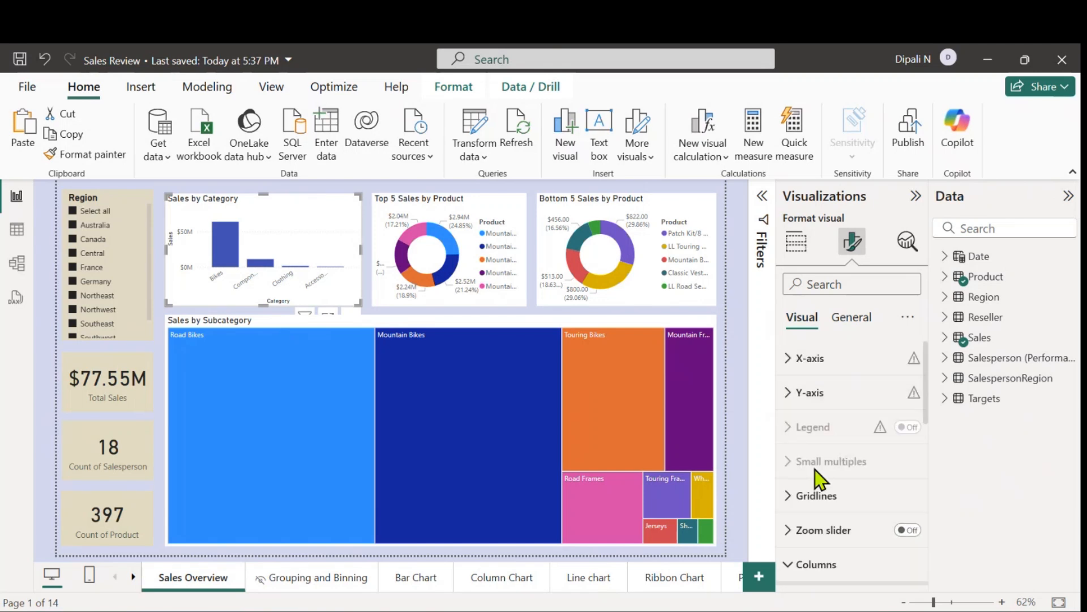
scroll(819, 479, "down", 3)
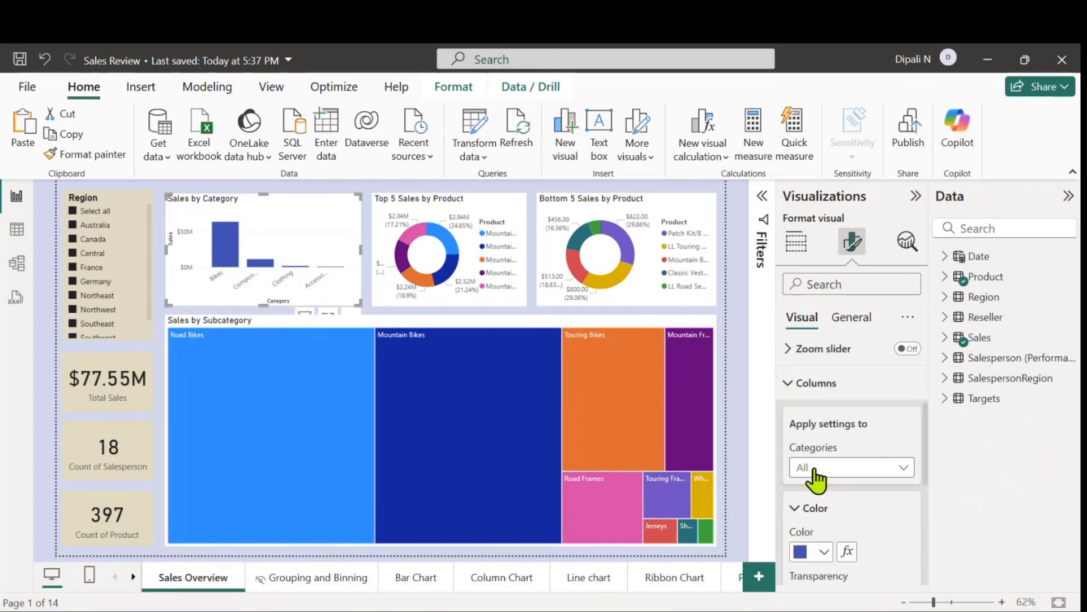
left_click(789, 387)
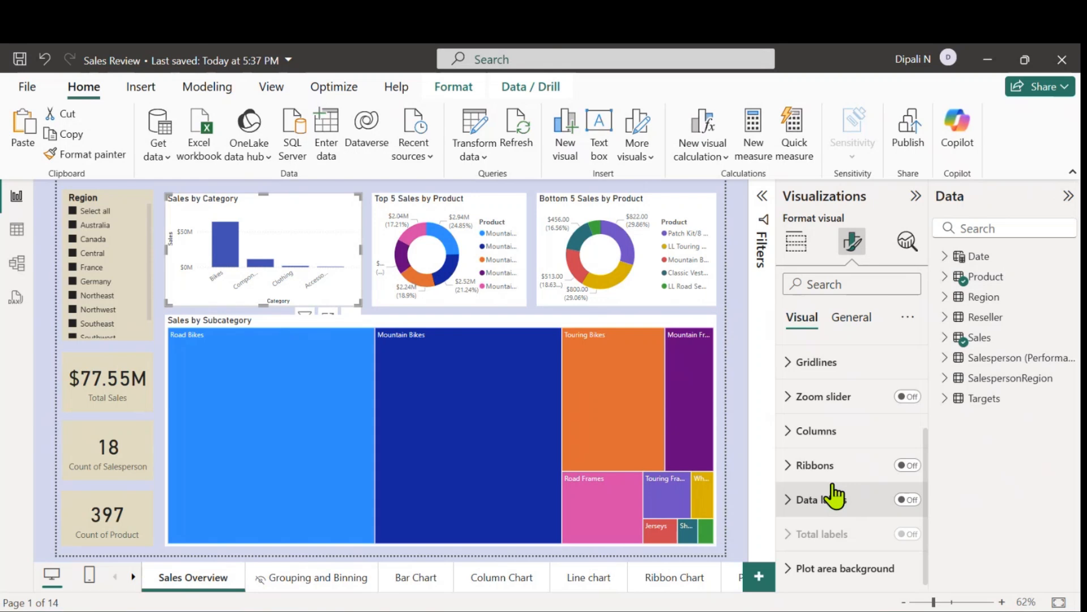
Step: Set the detail labels position of the Top 5 Sales by Product donut chart to Inside
left_click(470, 261)
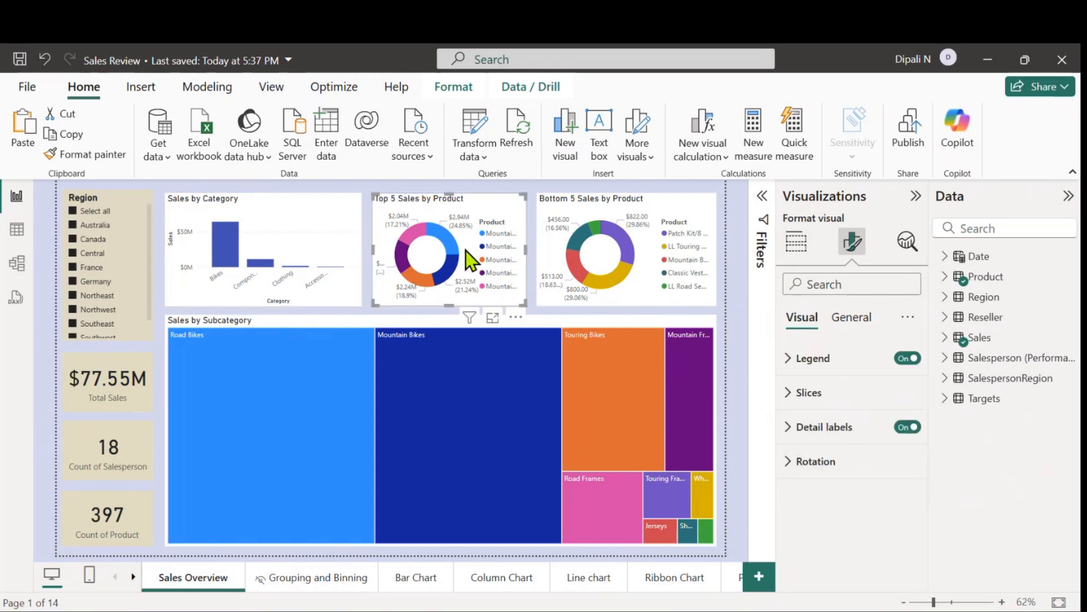
left_click(789, 430)
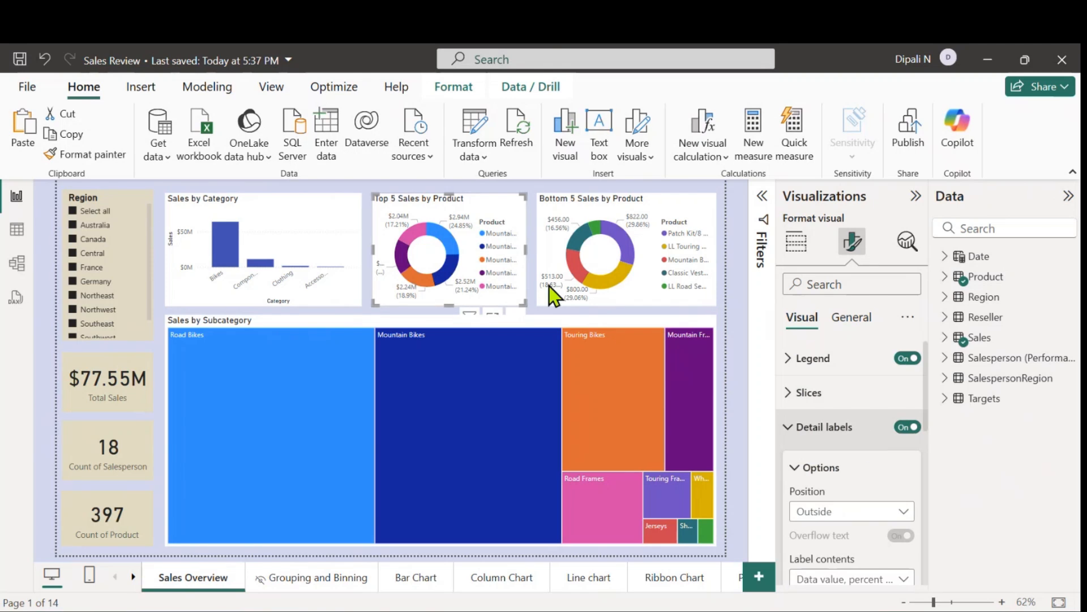
left_click(904, 513)
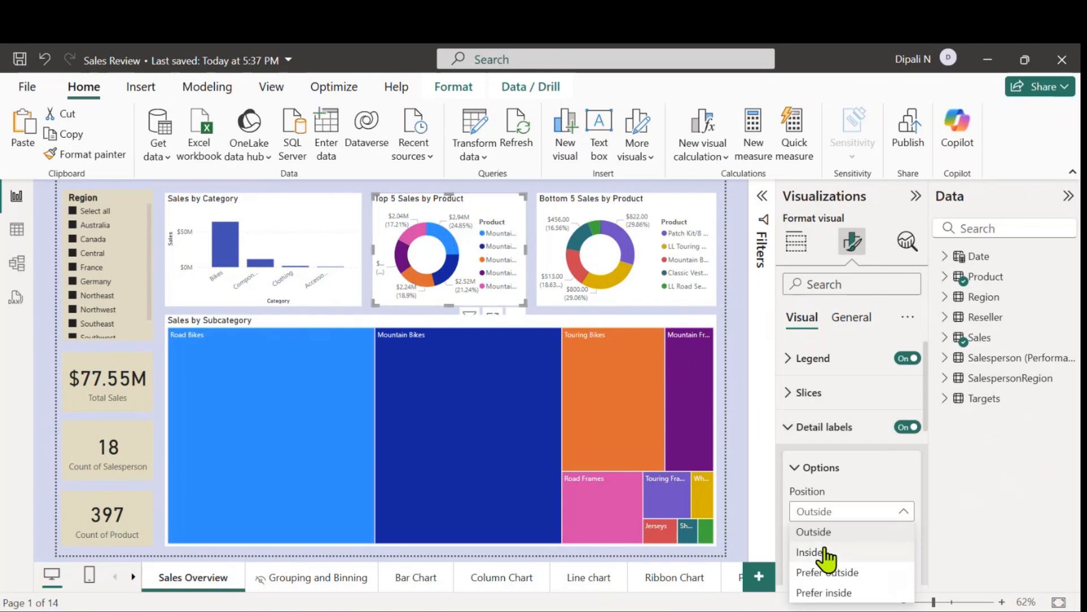
left_click(810, 552)
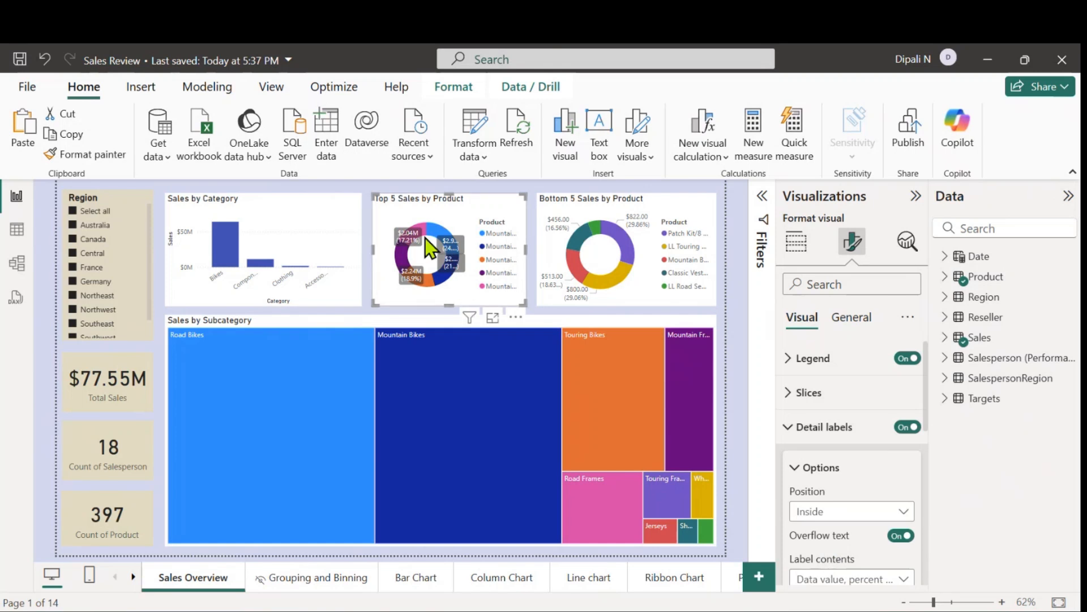
Step: Try Prefer outside for the donut chart's detail labels, set their position back to Outside and collapse the section
left_click(904, 513)
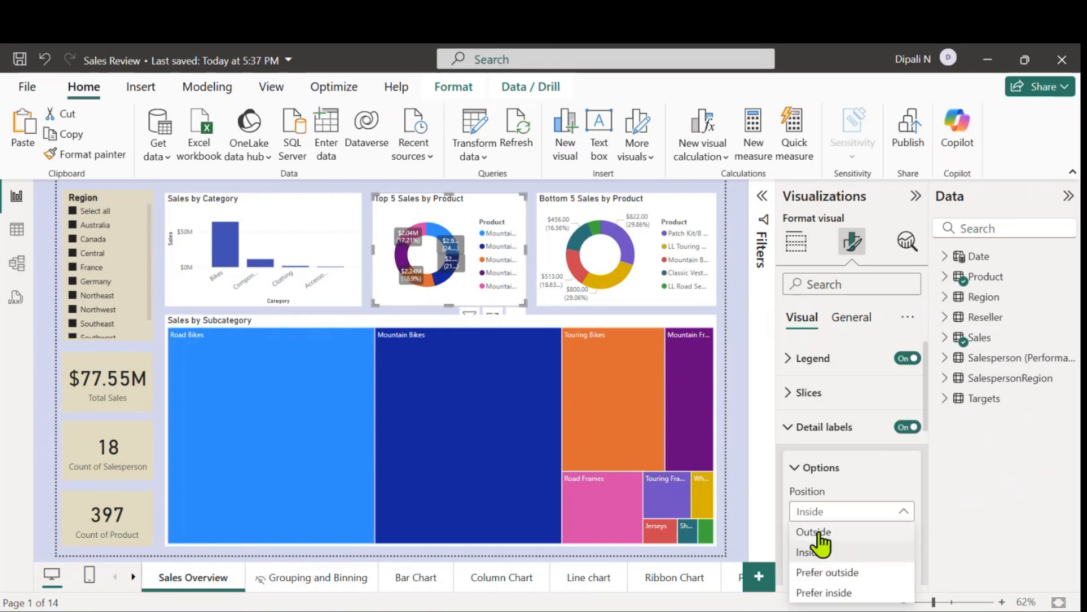
left_click(836, 576)
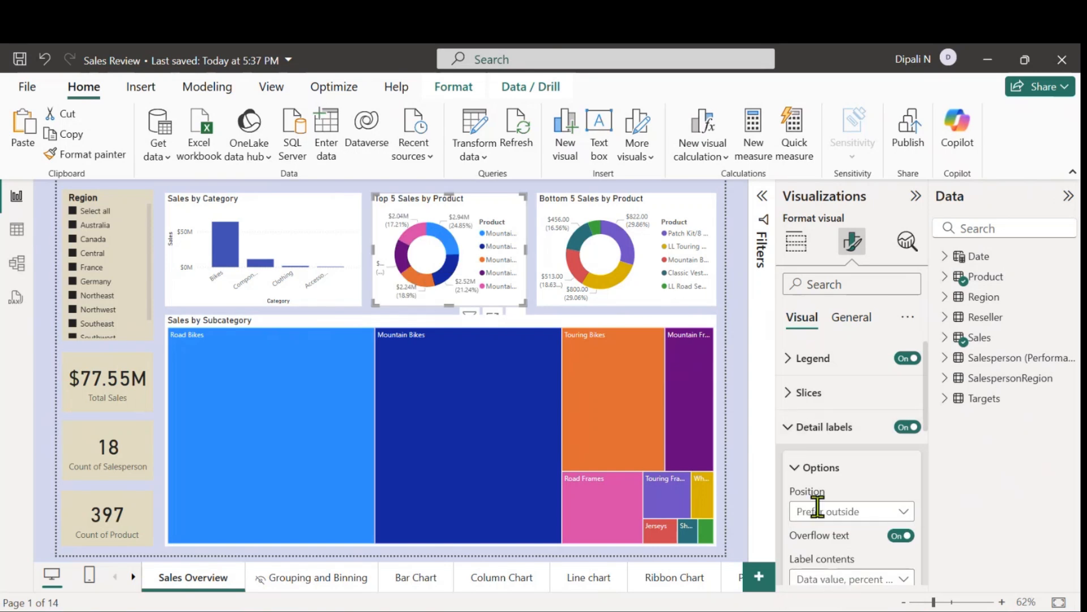
left_click(902, 513)
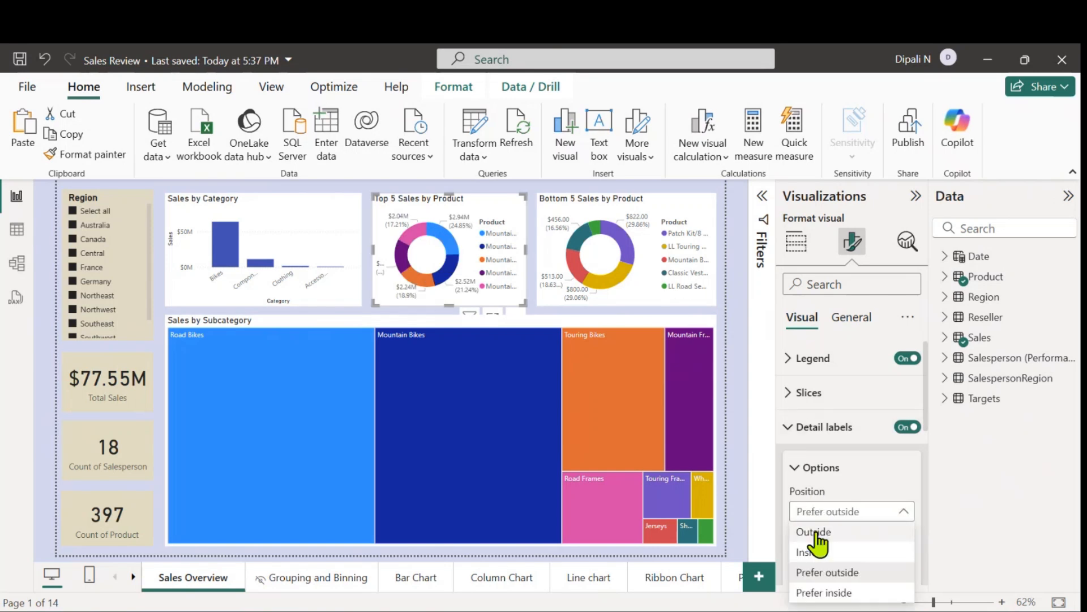
left_click(816, 532)
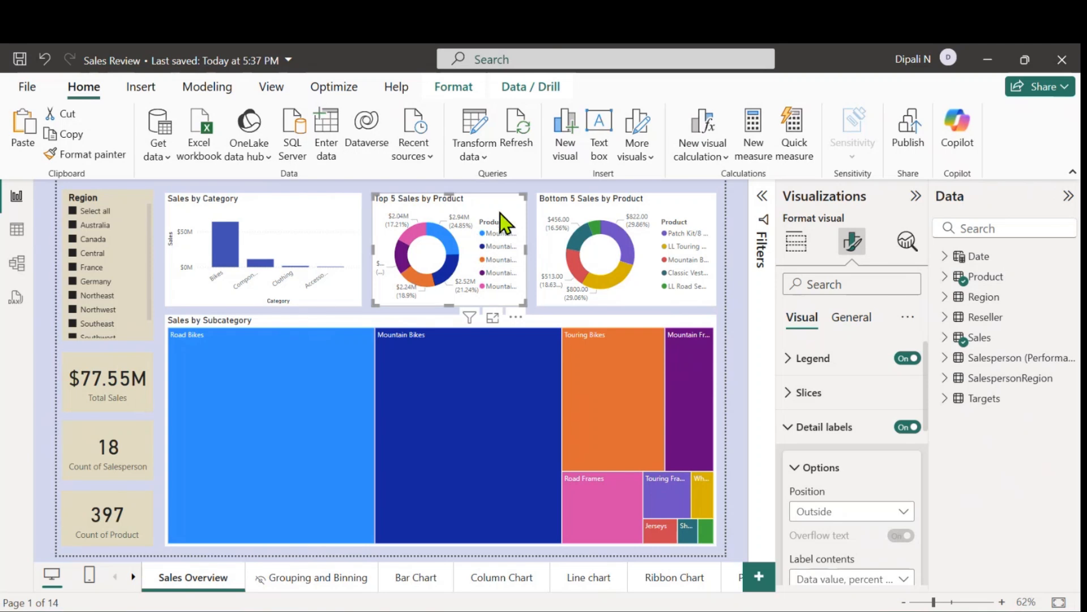
left_click(783, 432)
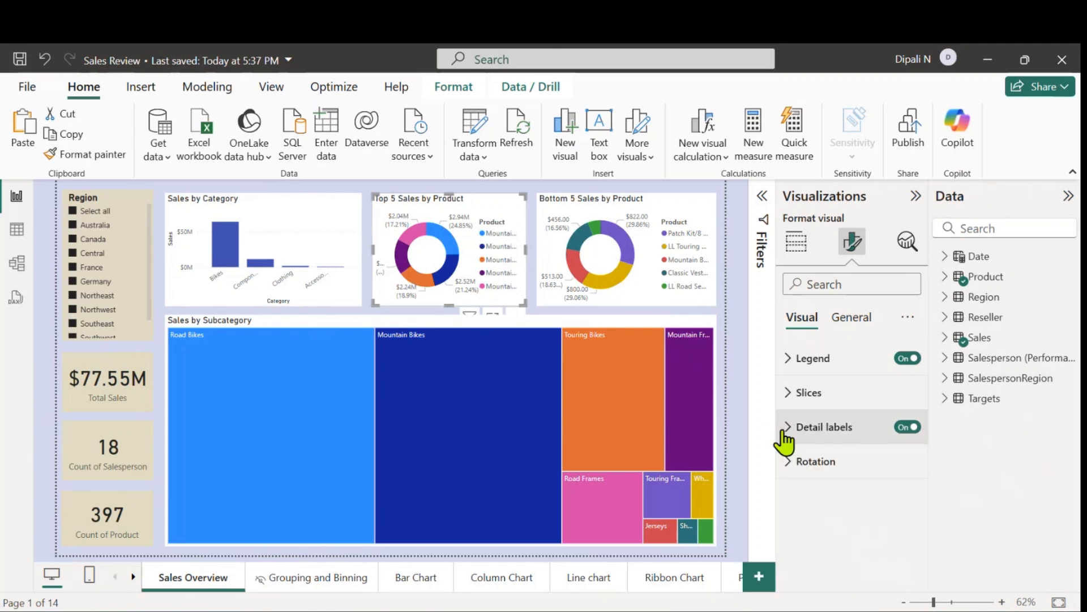
Step: Try Quantity as a tooltip field on the Sales by Category chart, check the Bikes column's tooltip, and remove the field again
left_click(801, 254)
scroll(841, 535, "down", 5)
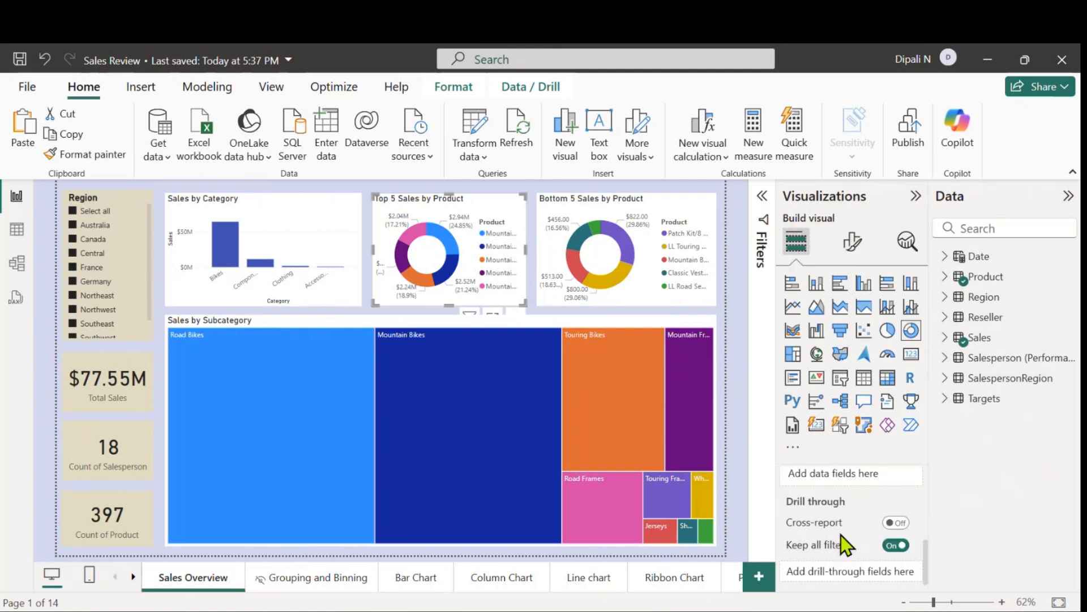
scroll(841, 535, "up", 1)
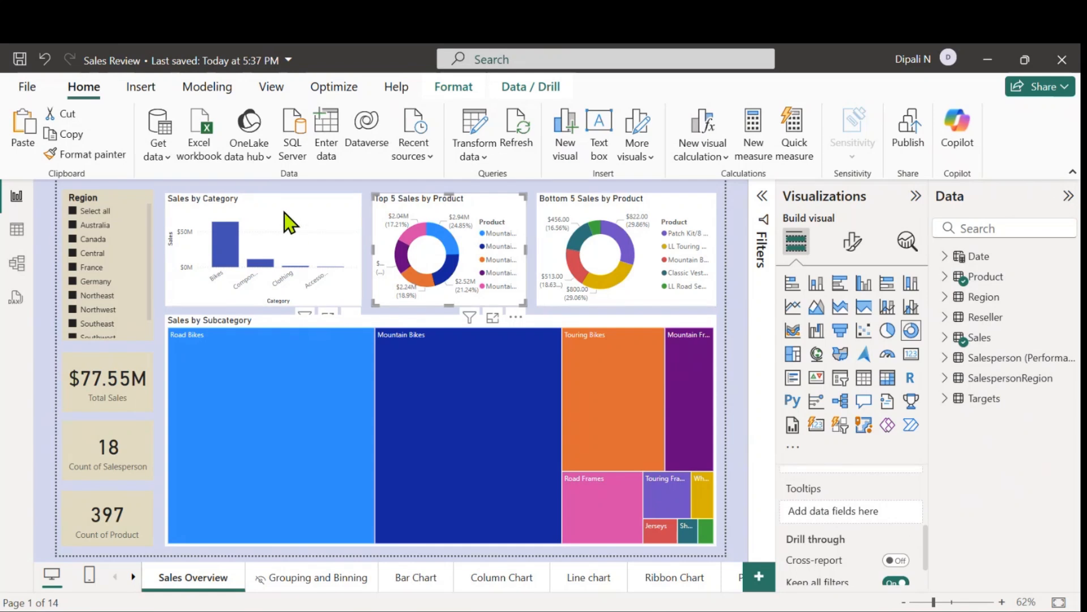
left_click(228, 240)
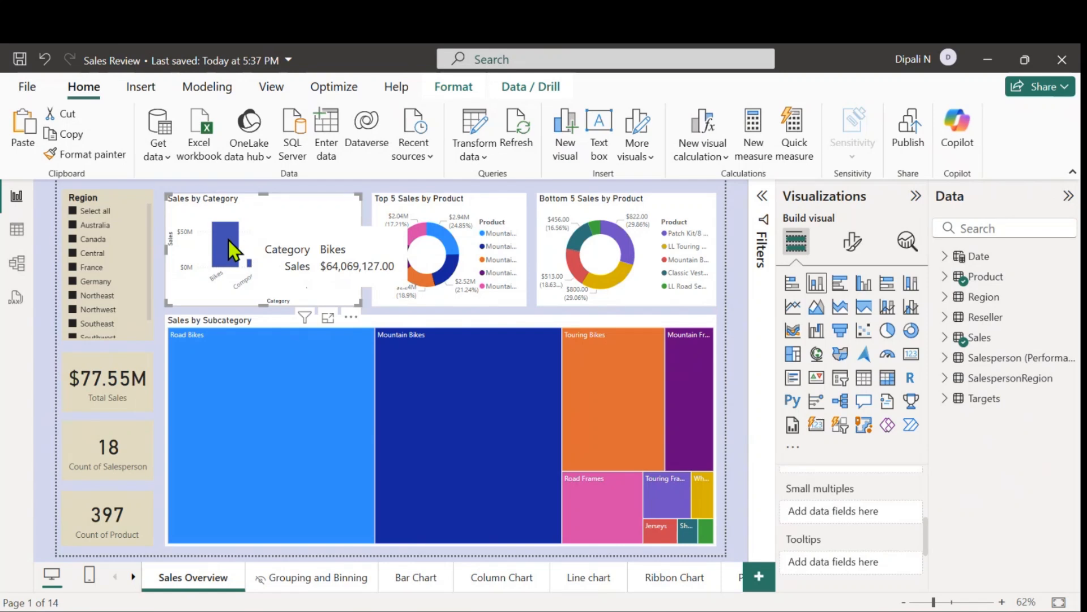
left_click(944, 340)
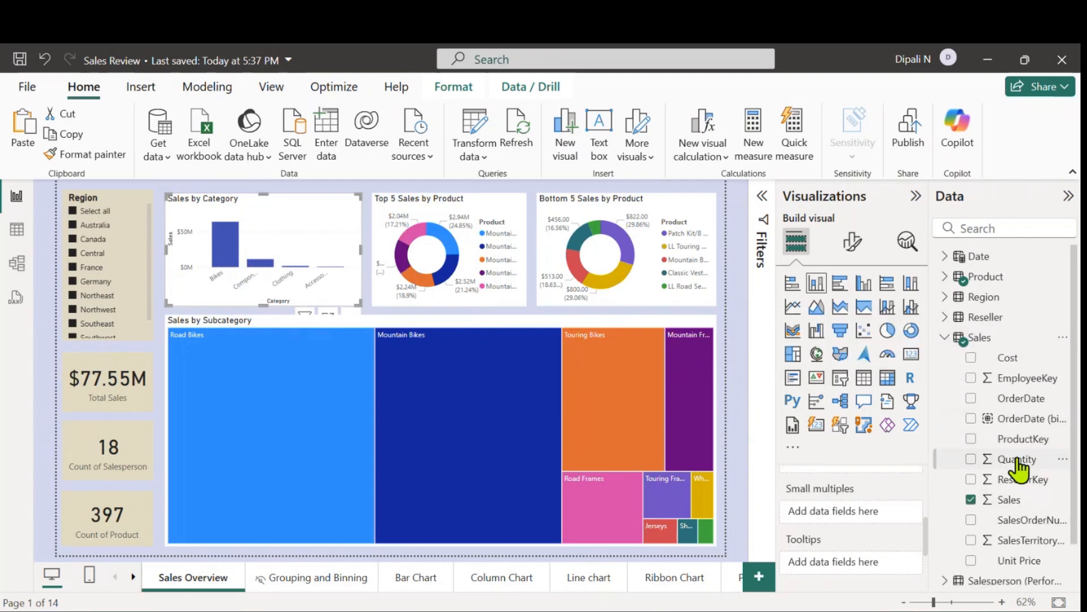
left_click_drag(1017, 459, 867, 563)
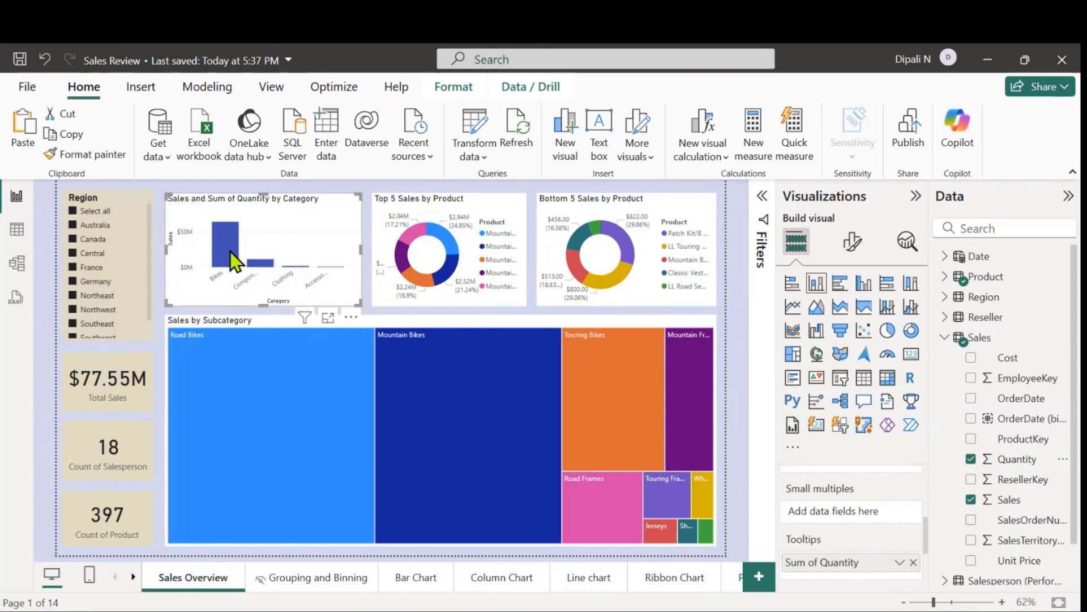
mouse_move(231, 255)
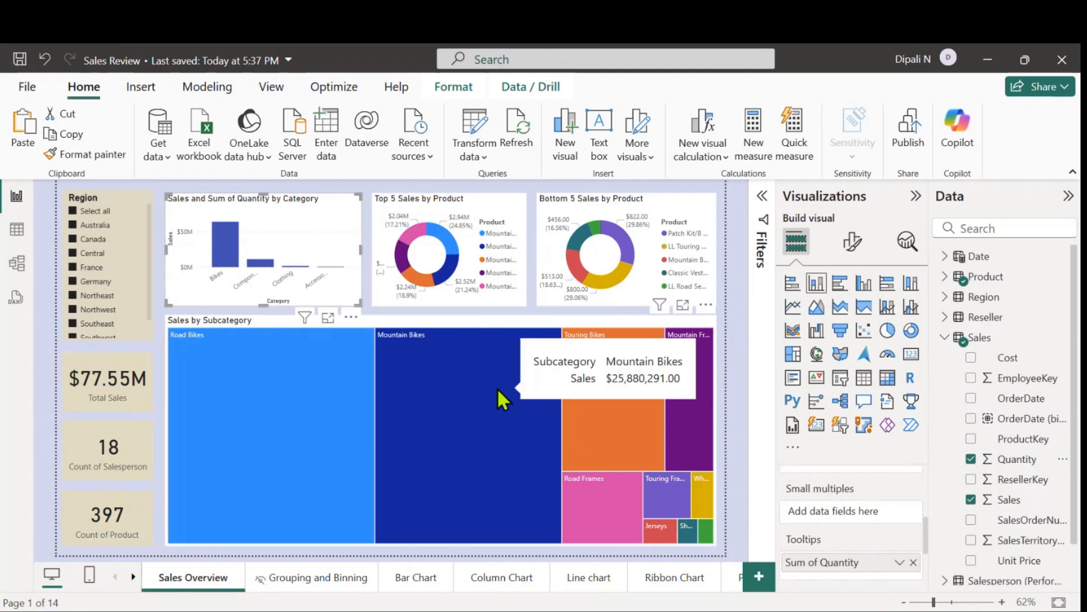
left_click(912, 563)
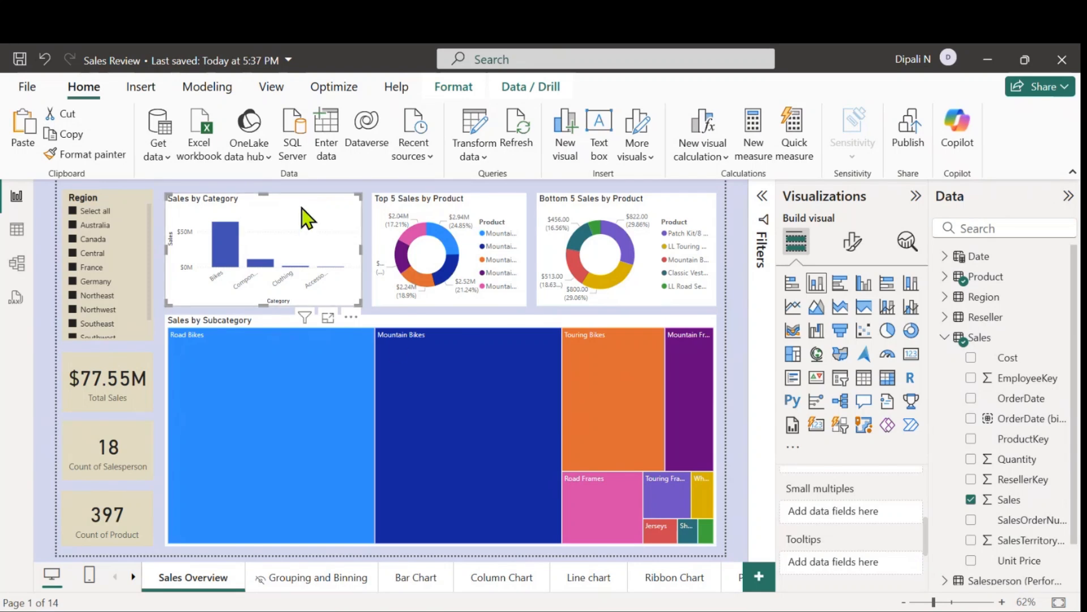
Step: Try sorting the Sales by Category chart's axis ascending by Sales, return it to descending and deselect the chart
left_click(351, 317)
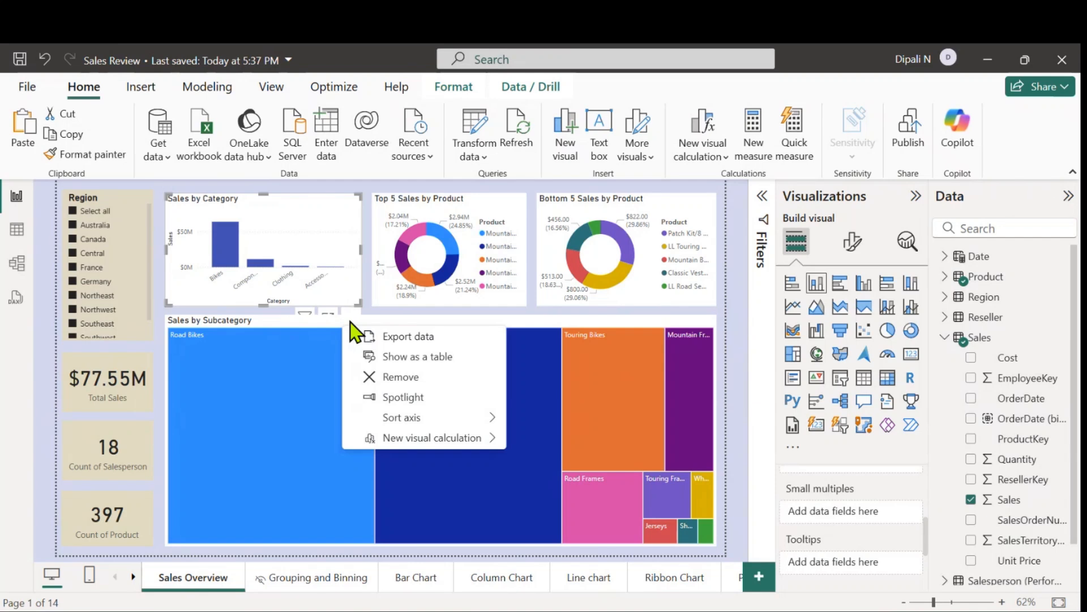
mouse_move(413, 425)
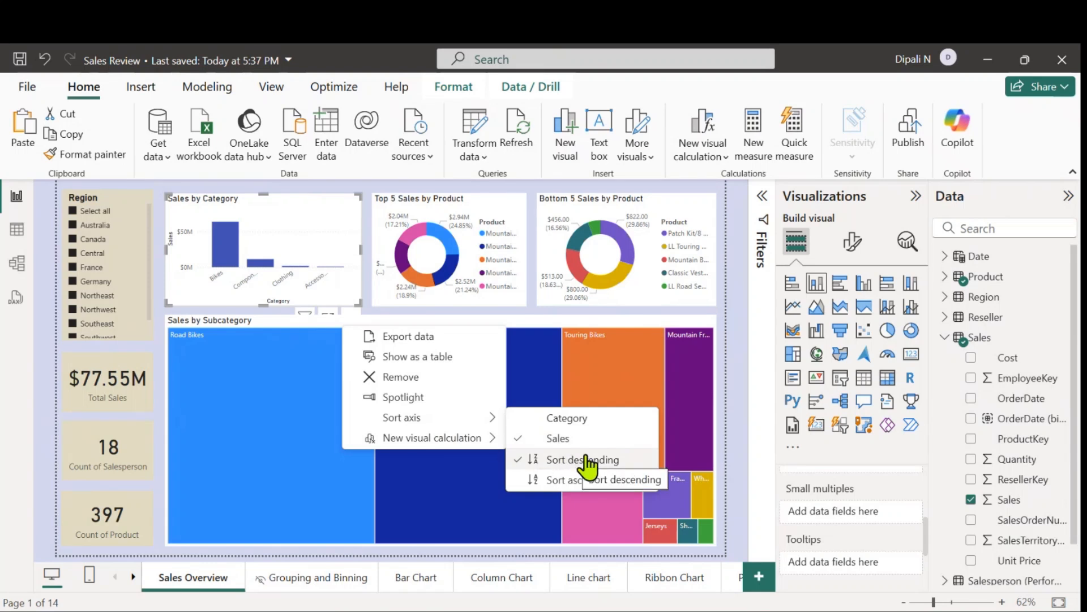
left_click(571, 480)
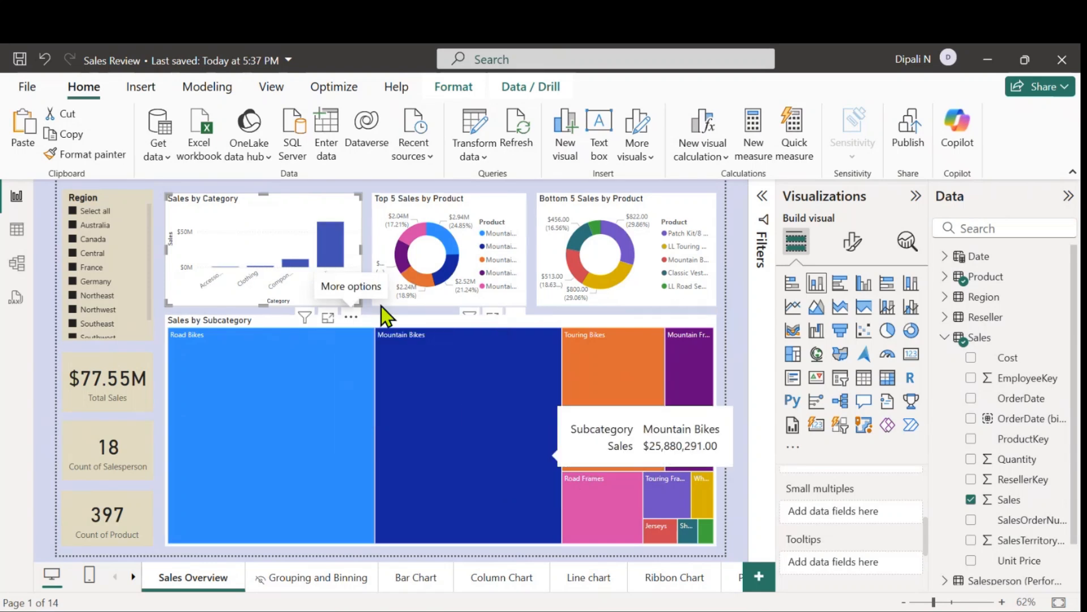
left_click(351, 318)
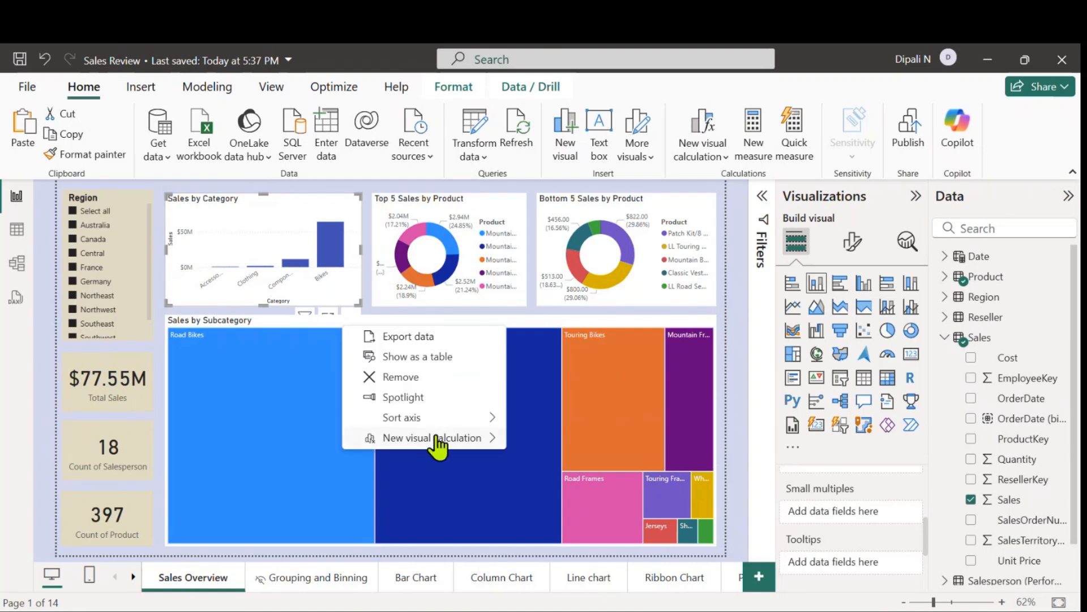
mouse_move(468, 419)
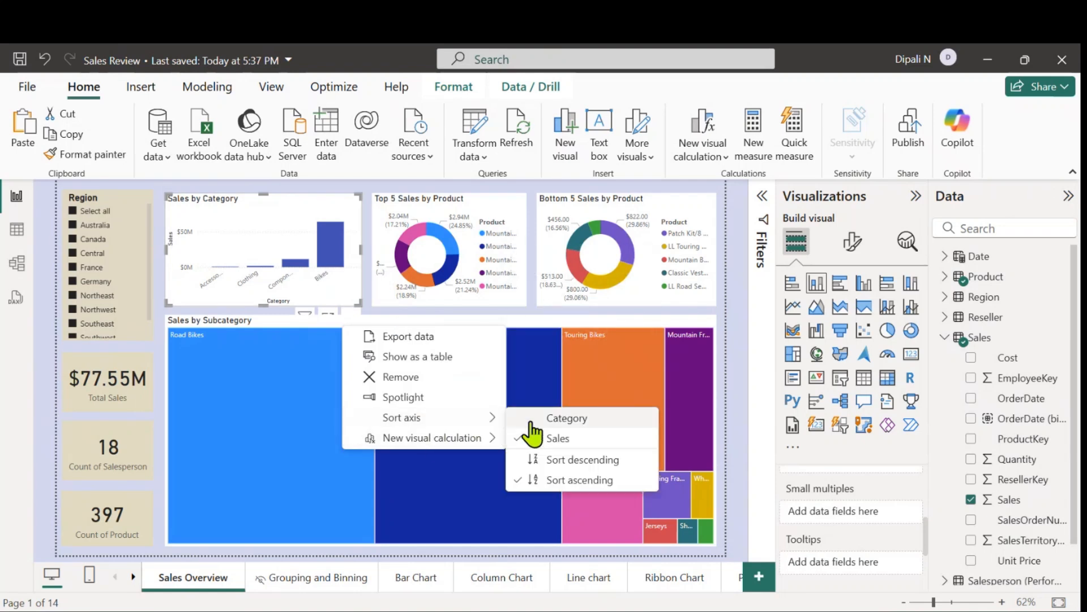
left_click(561, 461)
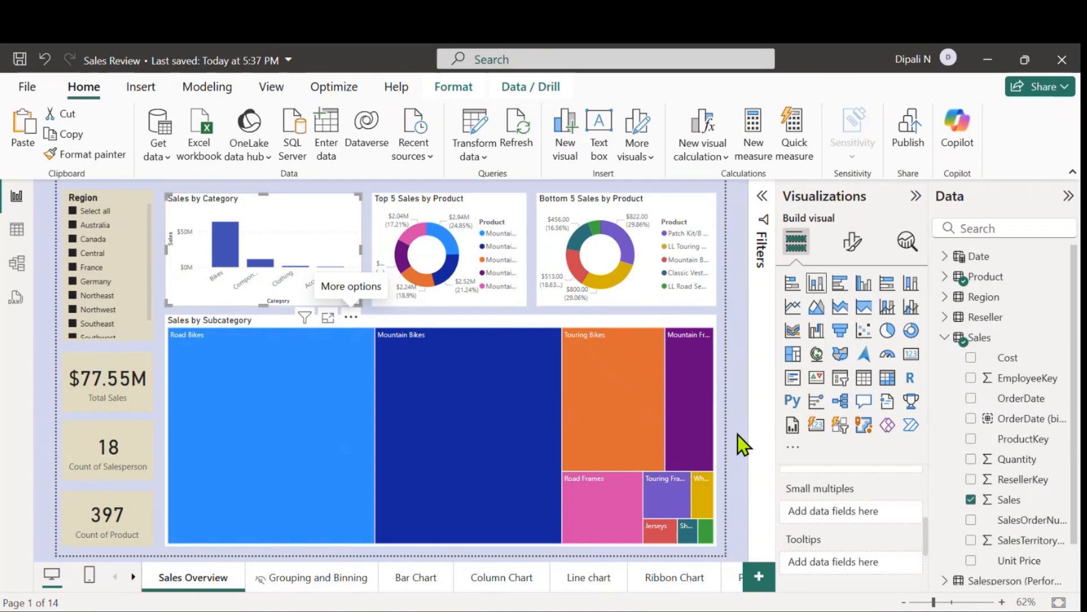
left_click(733, 209)
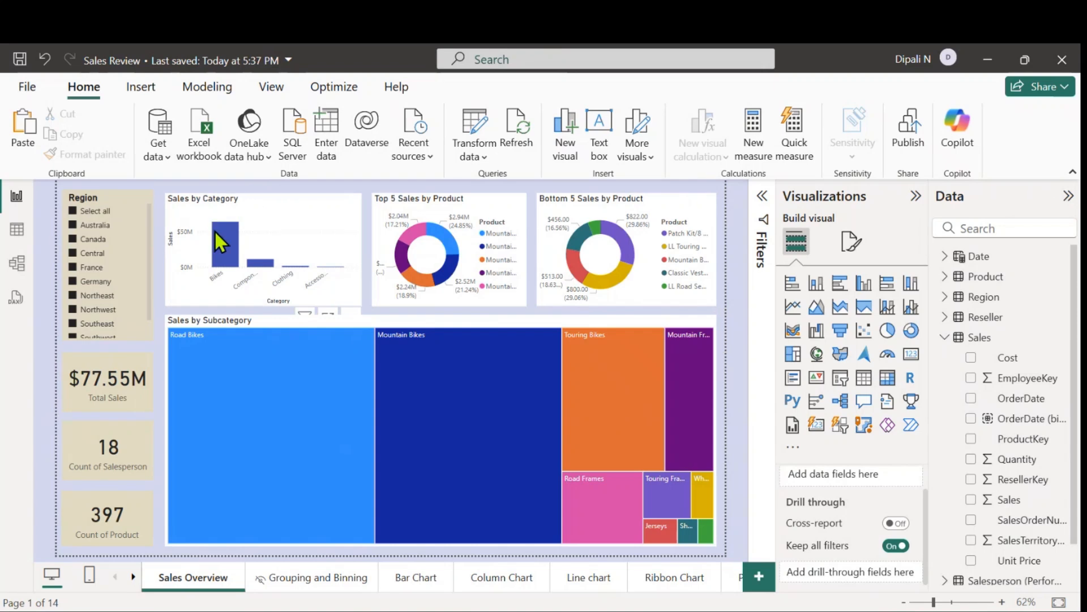
mouse_move(216, 242)
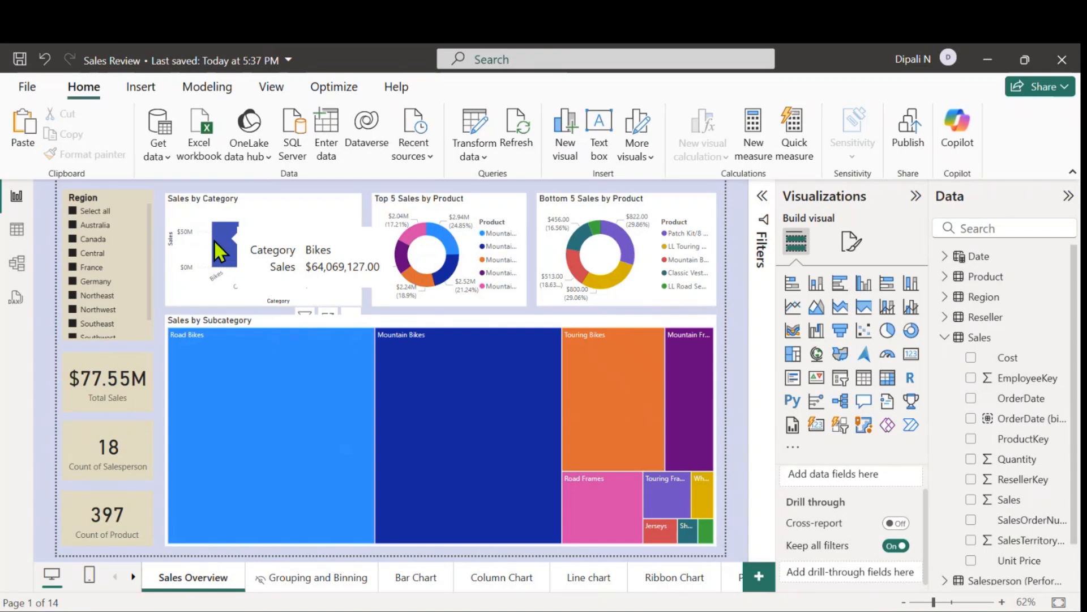
Step: Add a new report page and name it Category Details
left_click(760, 577)
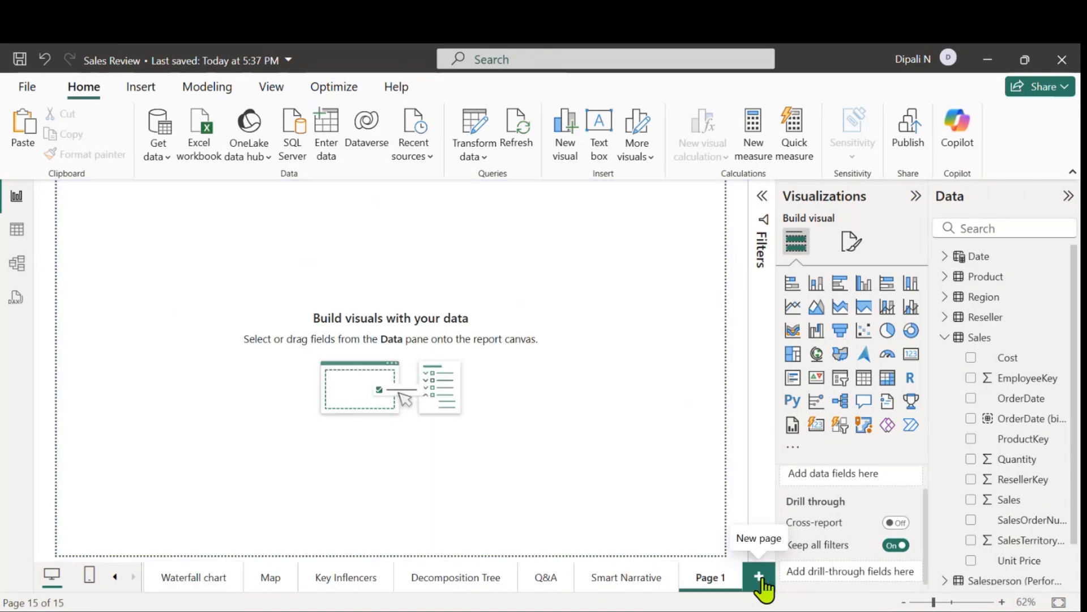
double_click(708, 576)
key("BackSpace")
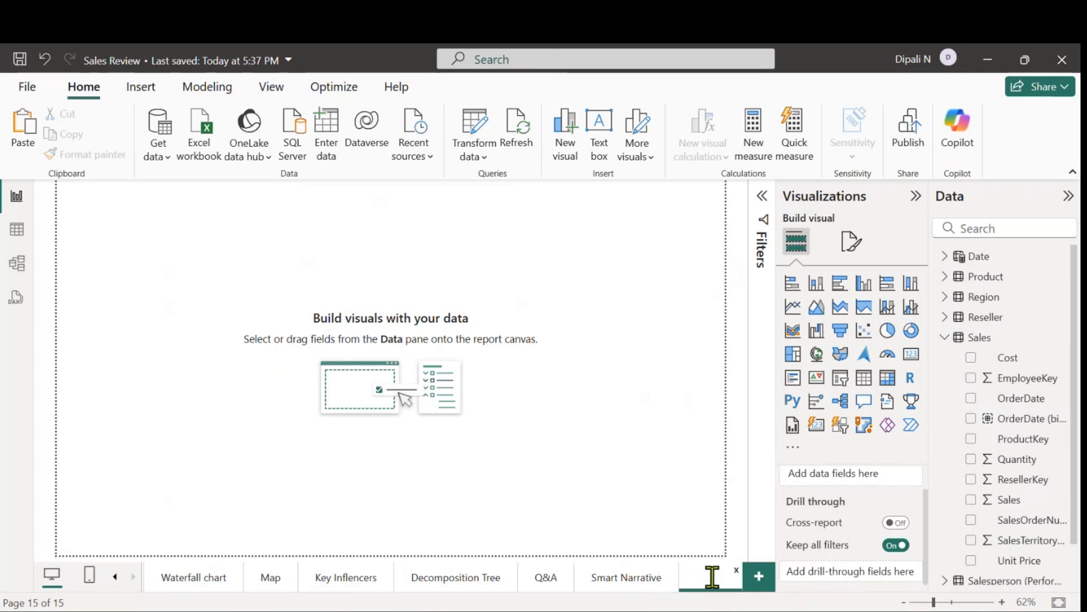
type("Categ")
type("orie")
key("BackSpace")
key("BackSpace")
key("BackSpace")
type("ry Details")
key("Return")
Step: Insert a matrix visual on the Category Details page and enlarge it to cover most of the canvas
left_click(888, 379)
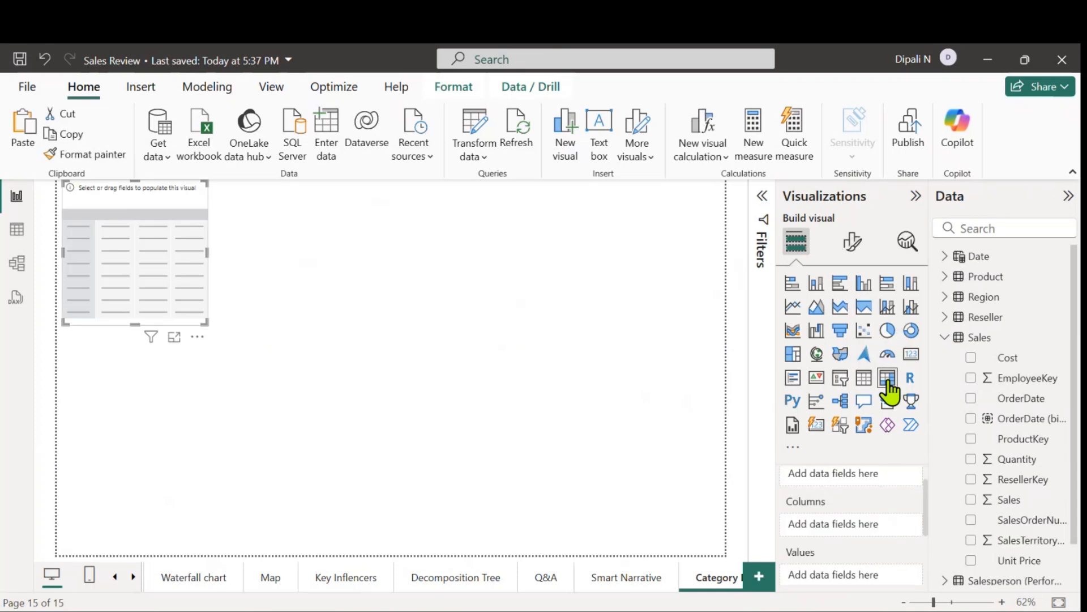
left_click_drag(209, 326, 528, 492)
left_click_drag(334, 369, 357, 383)
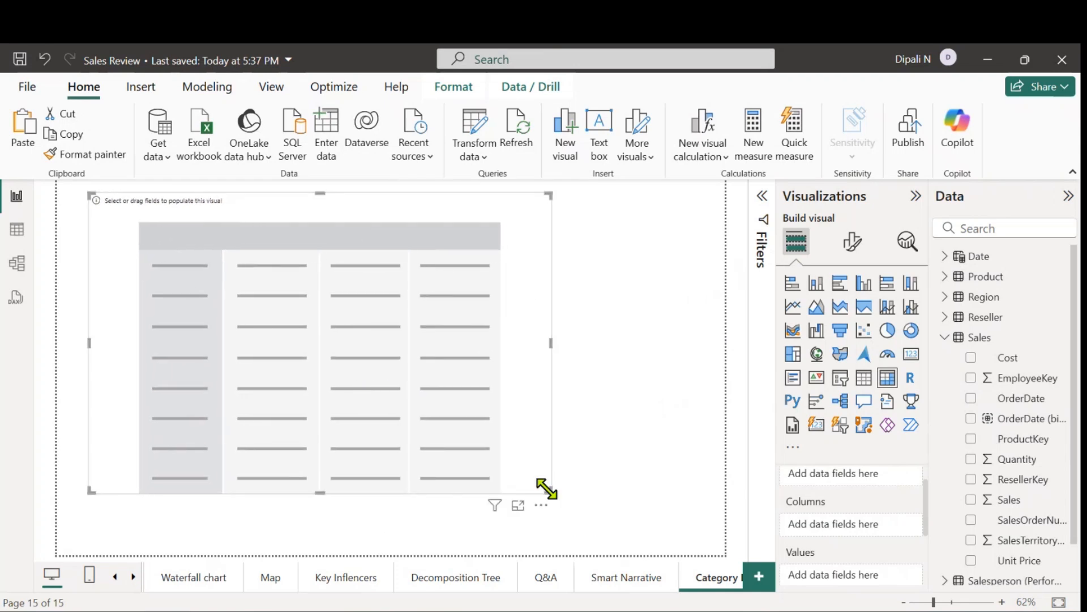
left_click_drag(547, 490, 664, 518)
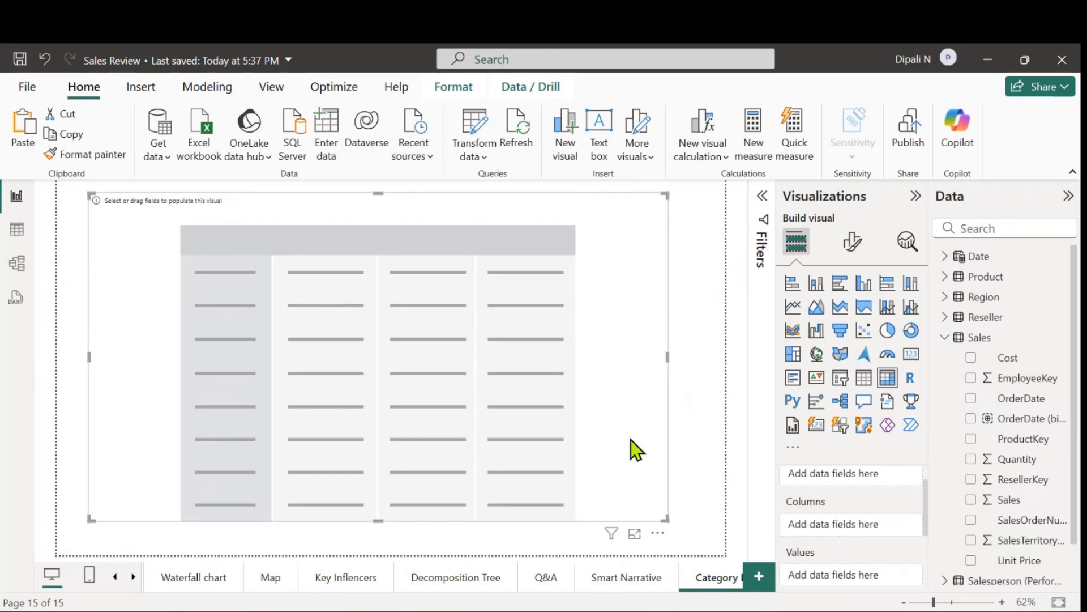
Step: Add the Category field from the Product table to the matrix rows
left_click(945, 338)
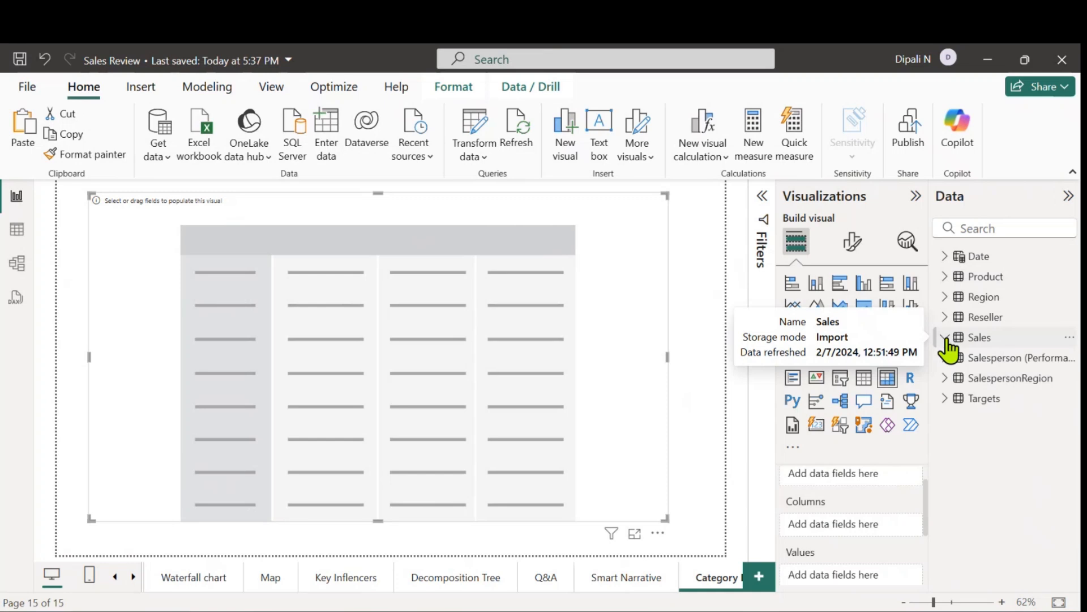
left_click(946, 298)
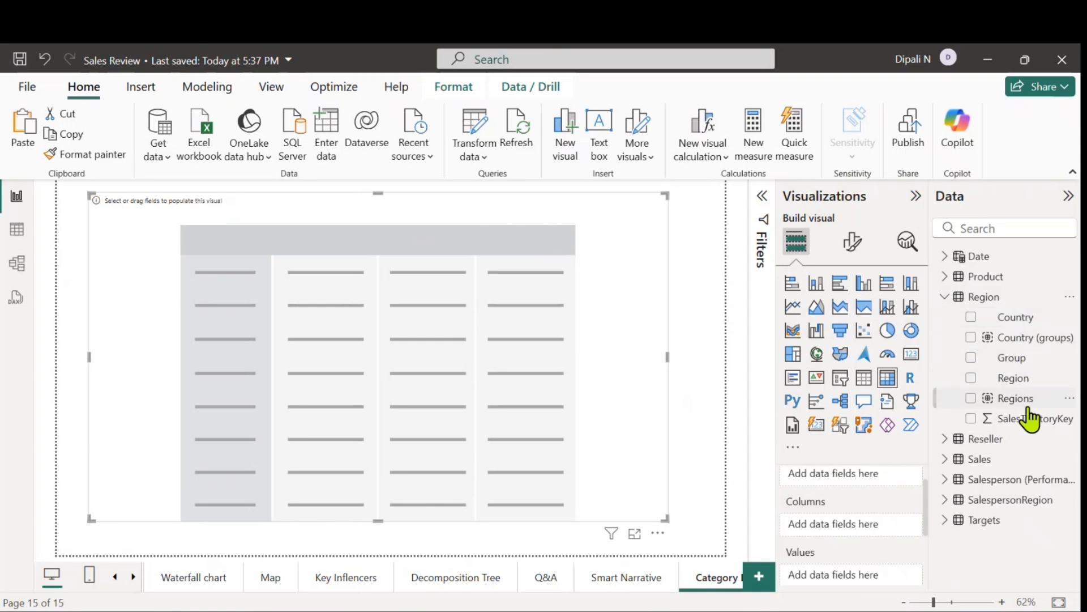
left_click(944, 297)
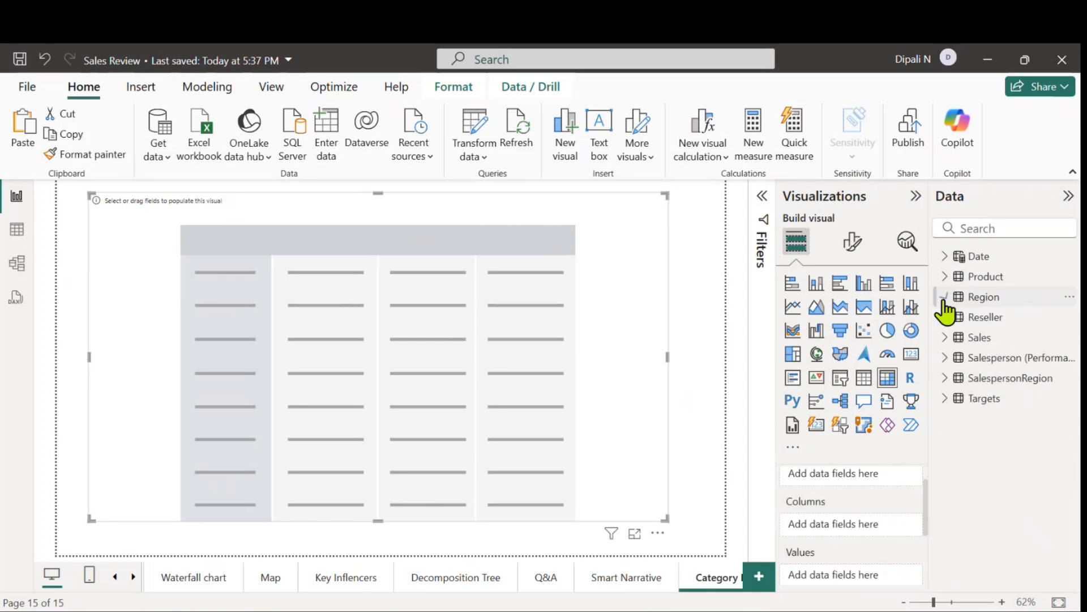
left_click(945, 276)
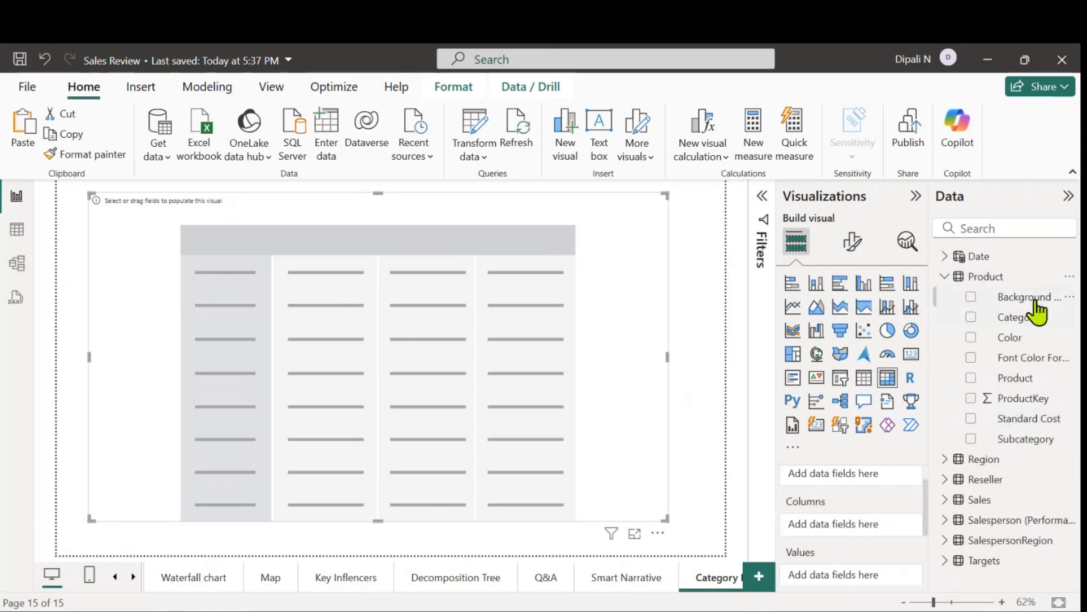
left_click(971, 317)
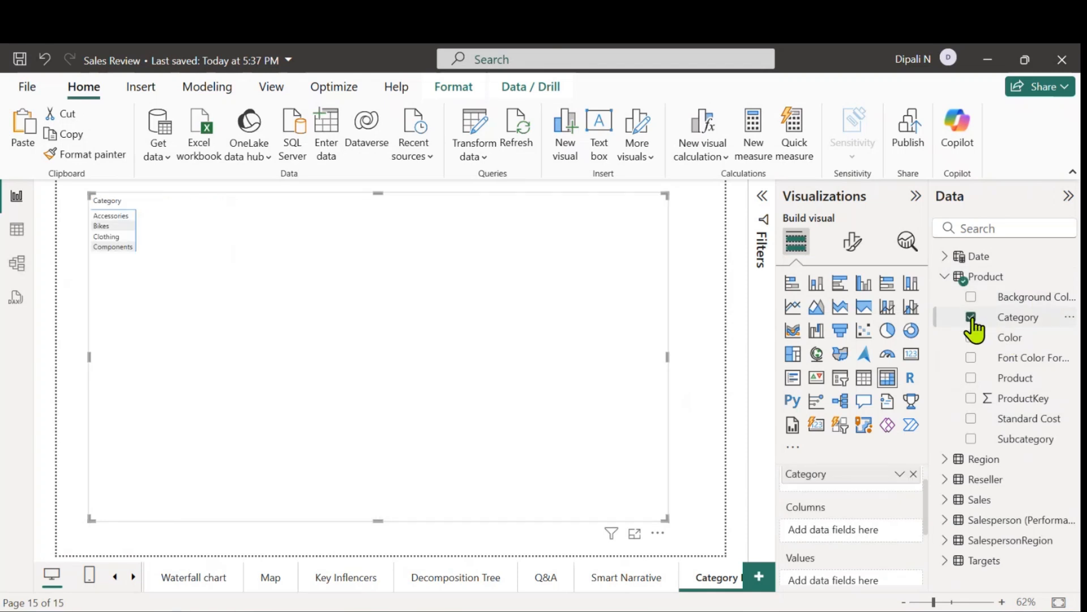
Step: Add Sales and Quantity from the Sales table to the matrix as values
left_click(944, 499)
scroll(1007, 509, "down", 3)
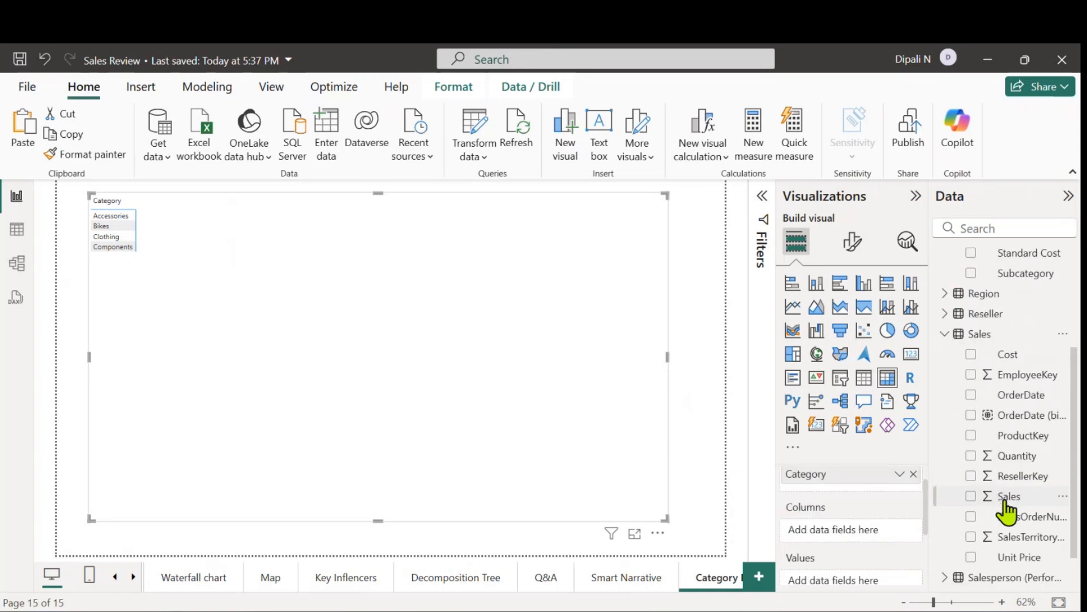
left_click(971, 496)
left_click(971, 456)
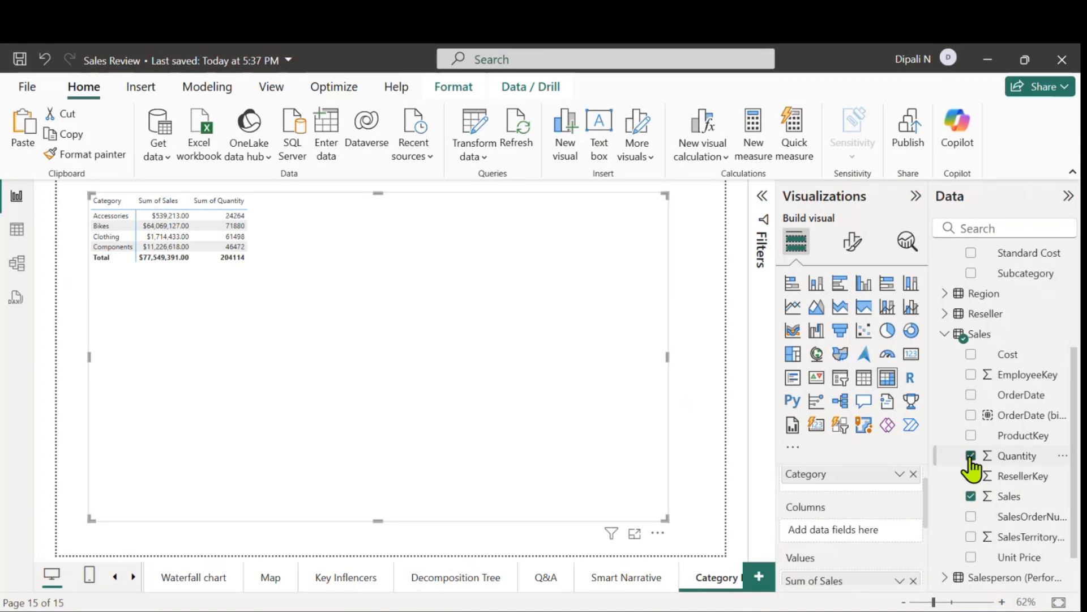
Step: Add the Unit Price field from the Sales table and convert the matrix into a table visual
scroll(1029, 512, "down", 1)
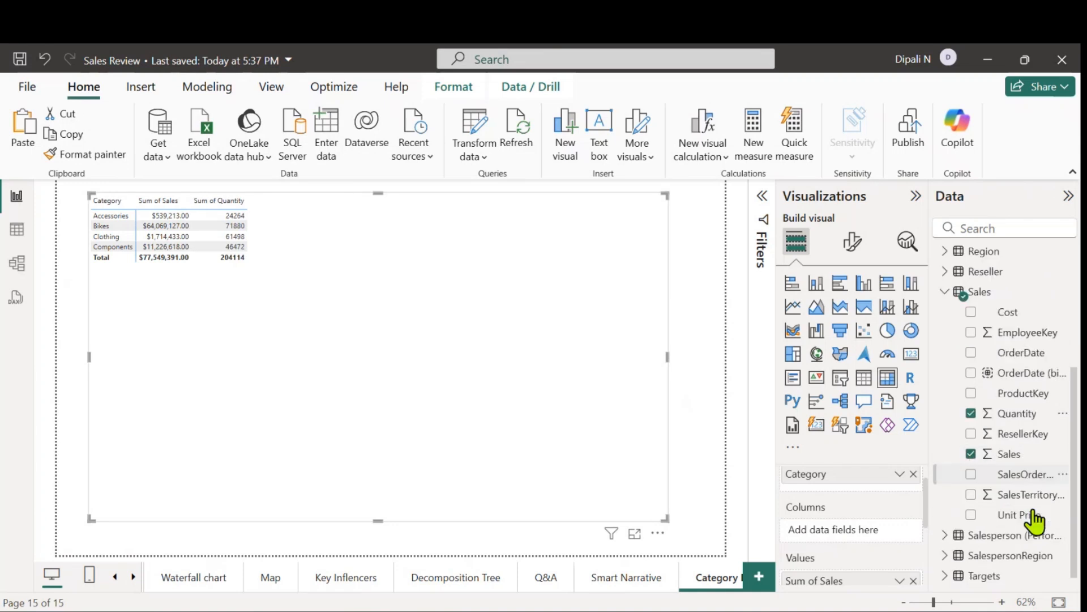
left_click(971, 513)
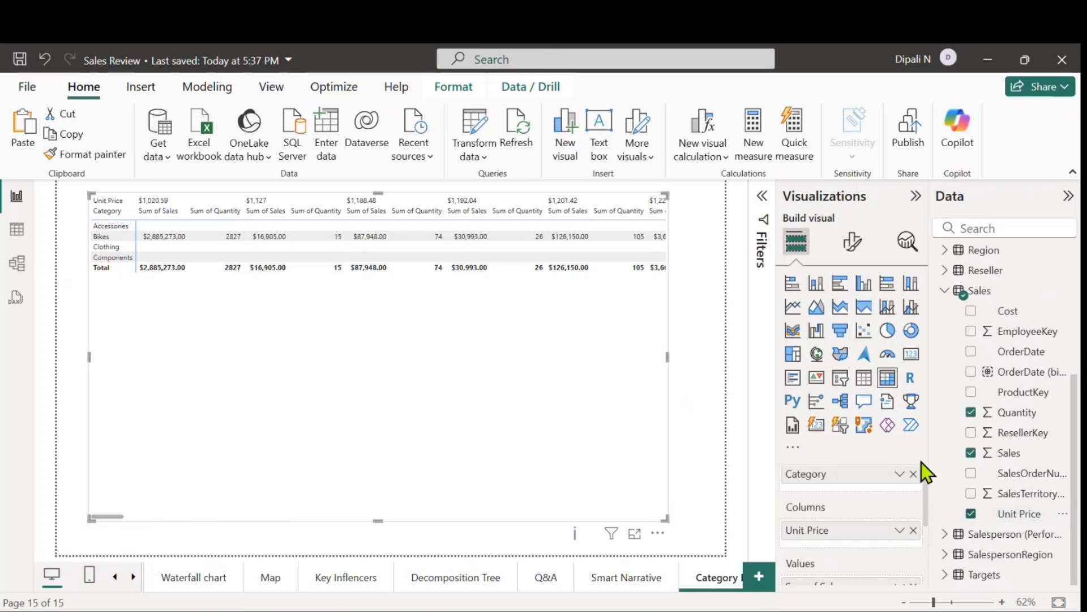
left_click(863, 379)
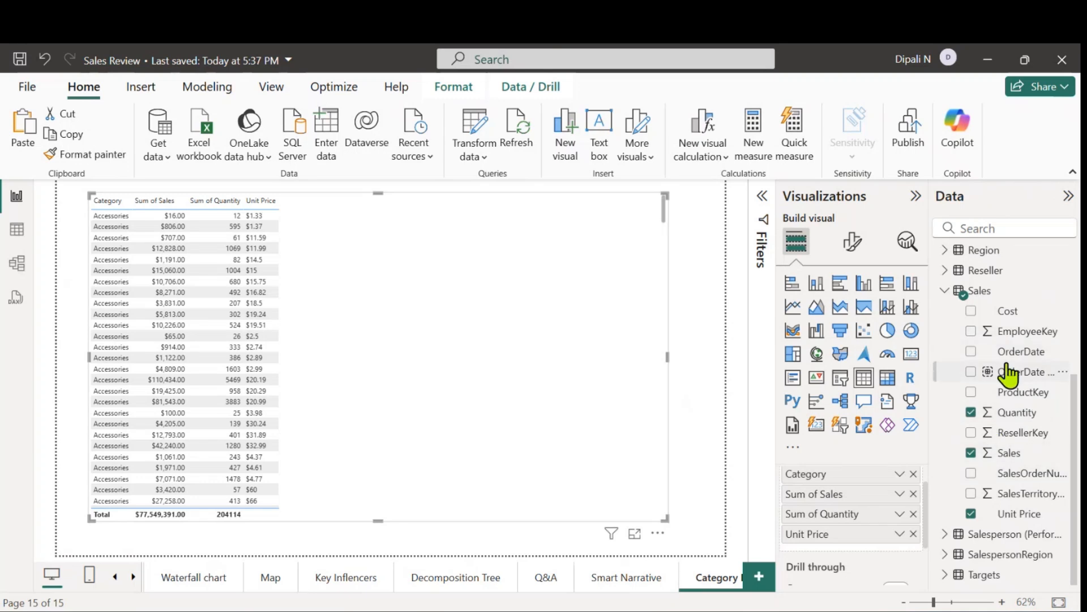
Step: Examine the fields in the Reseller and Region tables and collapse both along with the Sales table
left_click(944, 273)
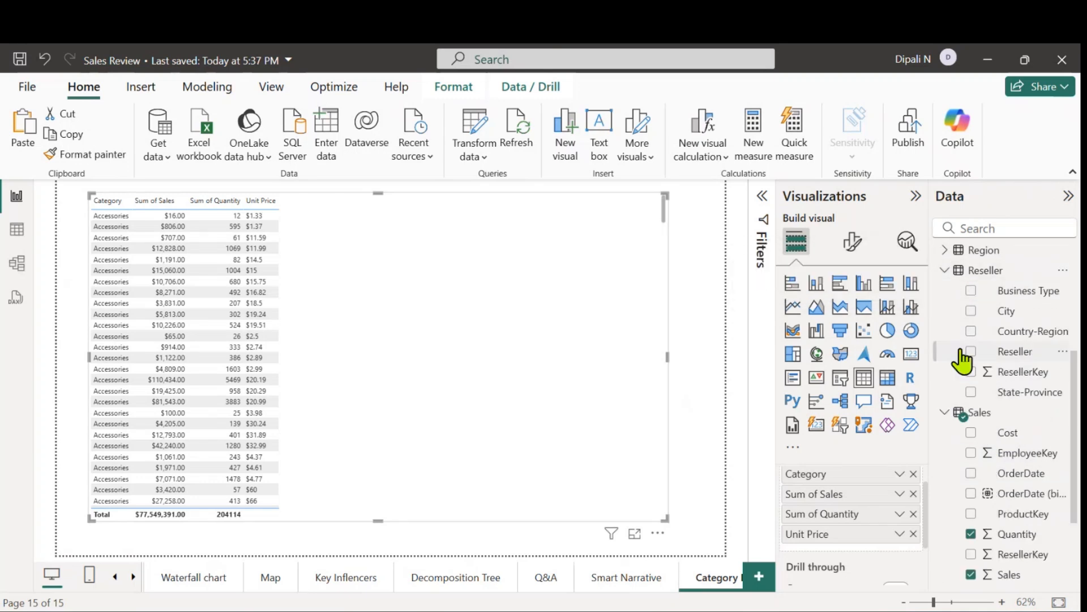
left_click(945, 271)
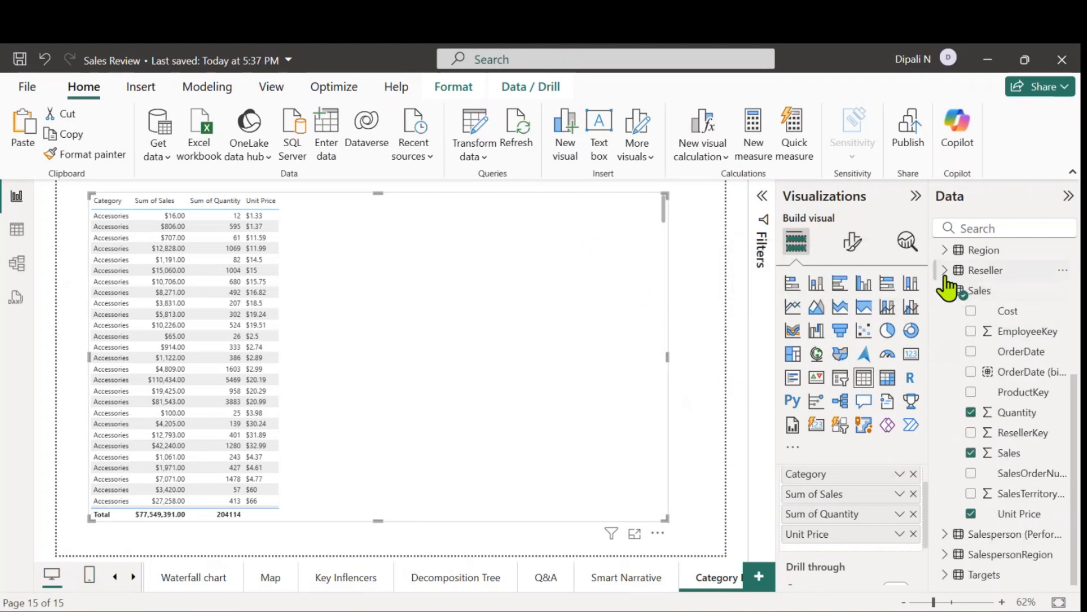
left_click(945, 252)
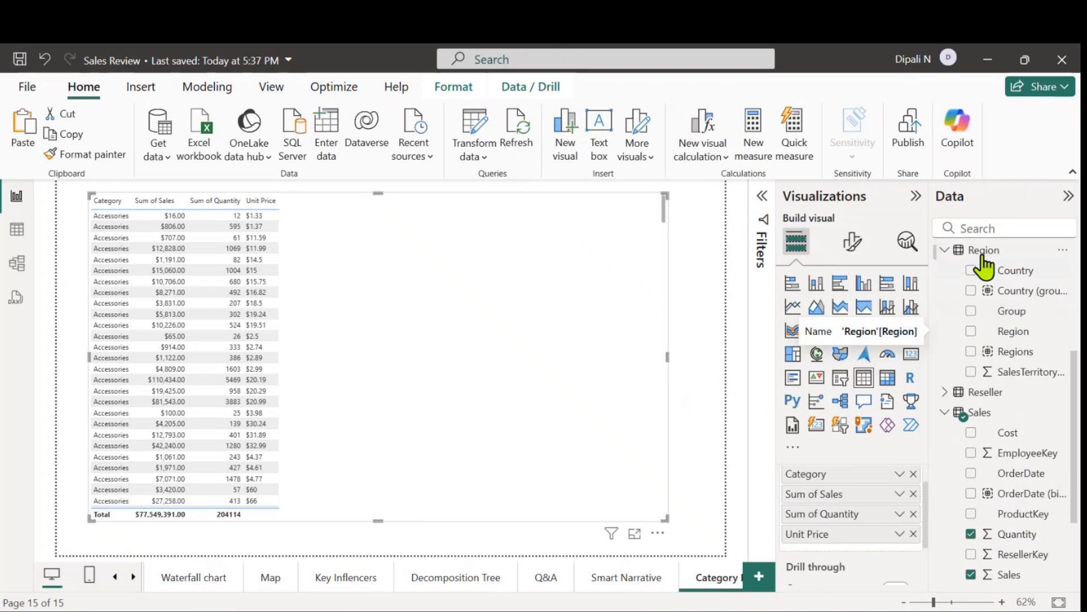
left_click(945, 250)
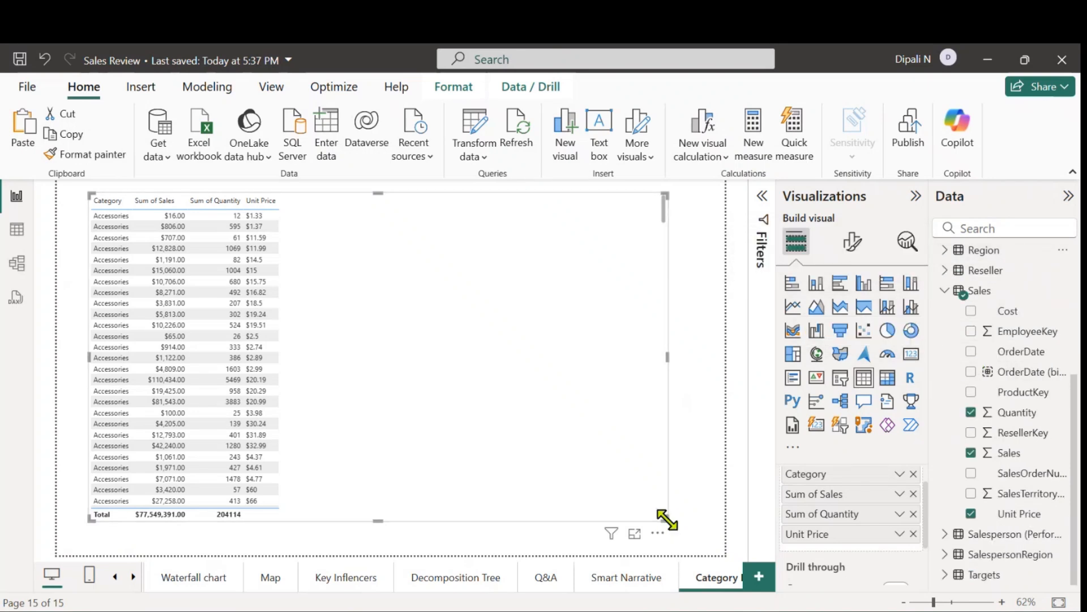
left_click(944, 291)
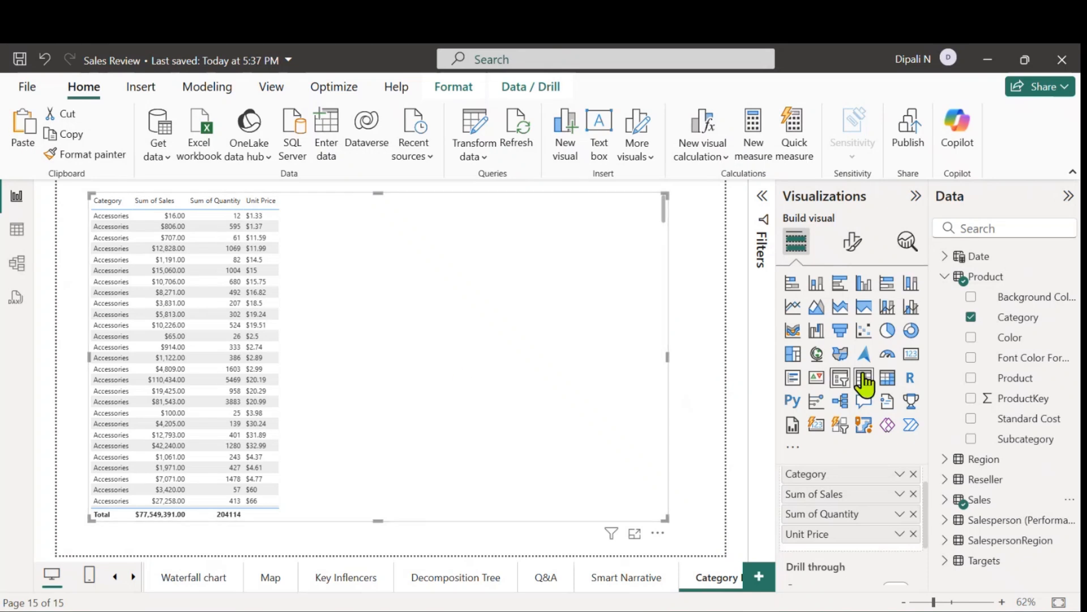
Step: Set the font size of the table's values to 14
left_click(852, 243)
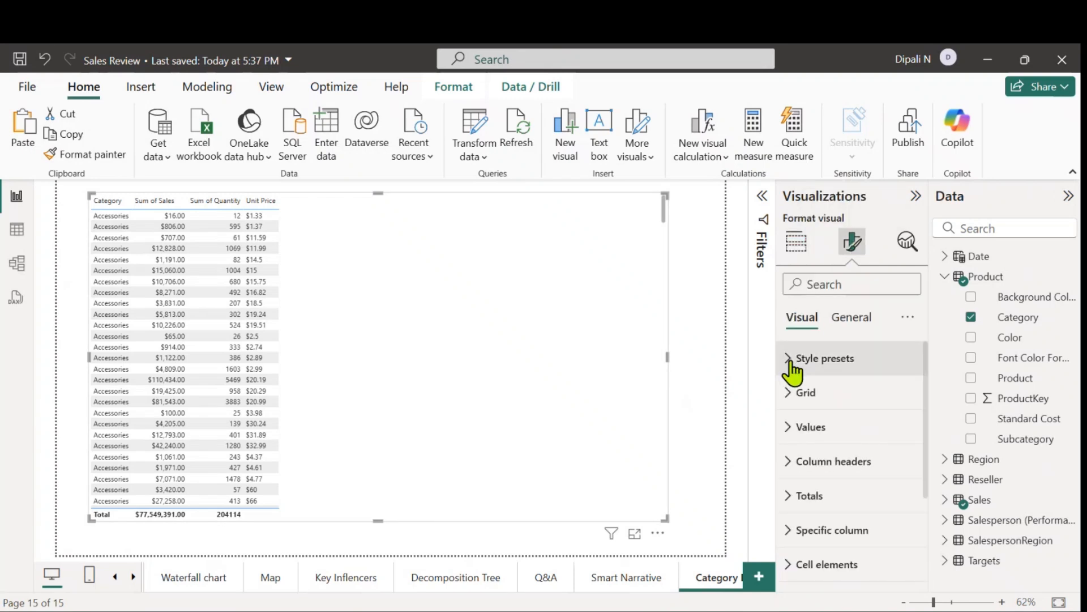
left_click(788, 428)
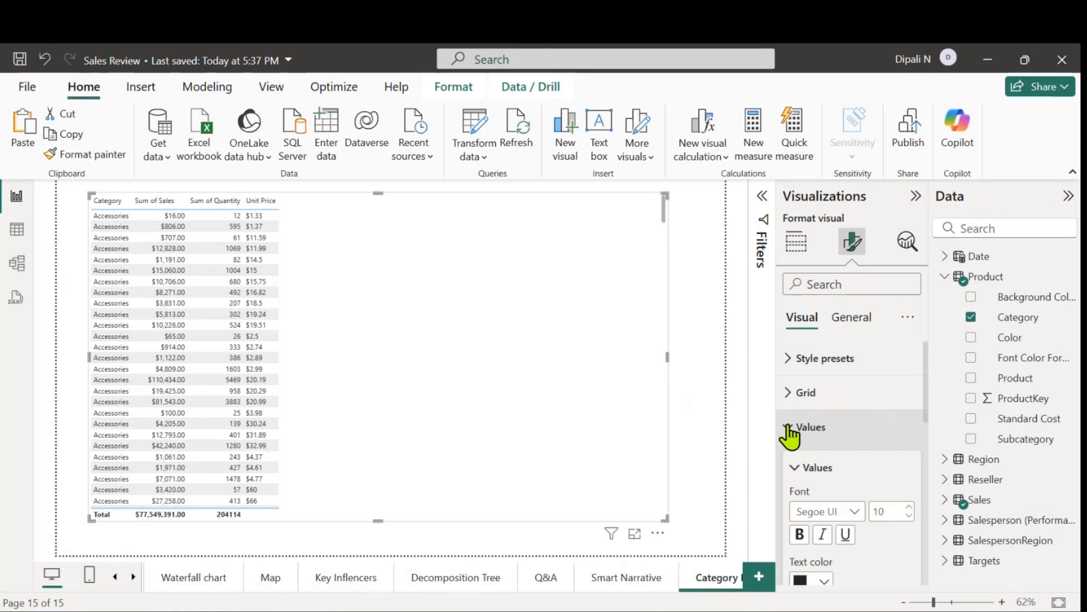
left_click_drag(925, 376, 919, 412)
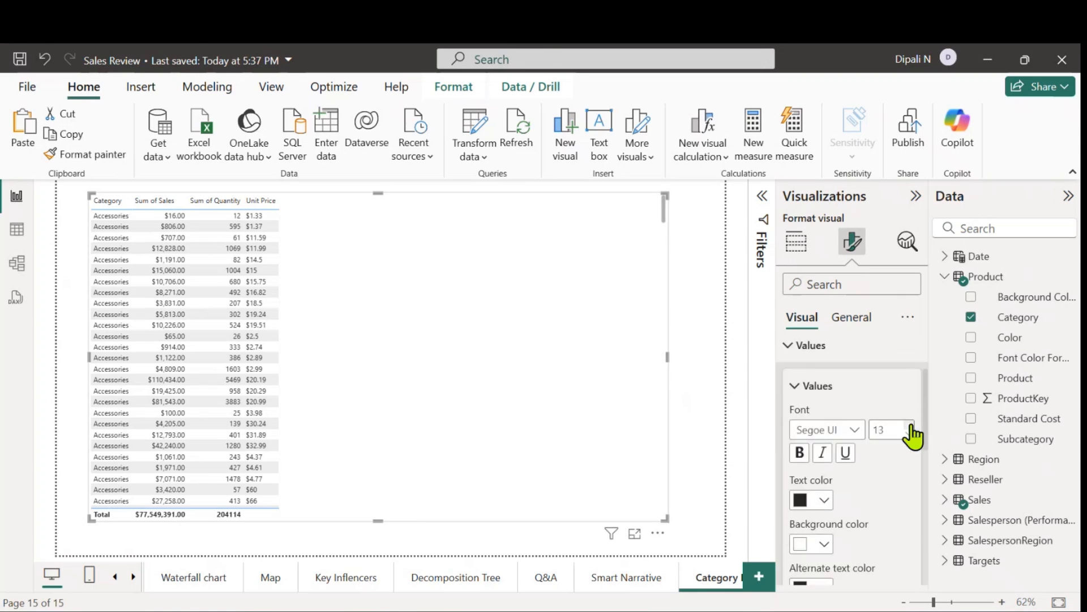
left_click(912, 426)
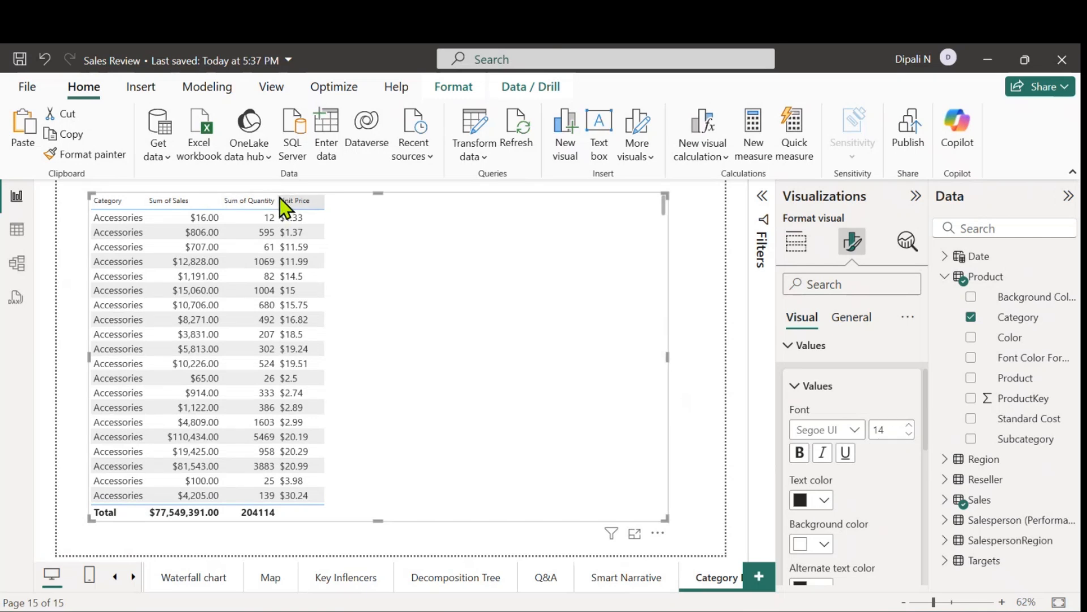
Step: Sort the table by Unit Price and adjust the widths of the Sum of Quantity and Unit Price columns
left_click(294, 198)
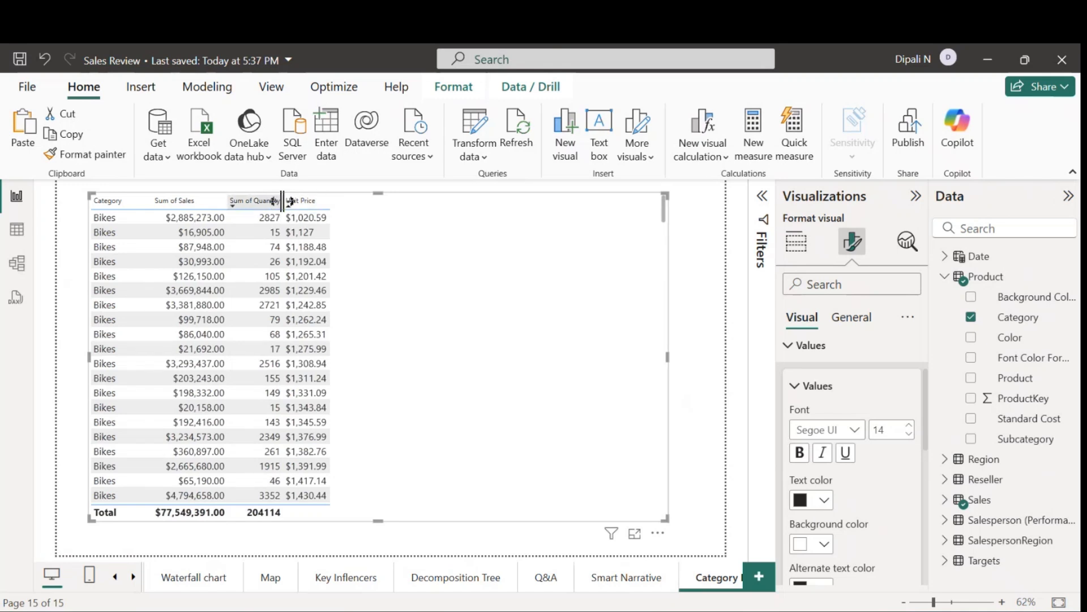
mouse_move(282, 200)
left_mouse_down()
mouse_move(294, 201)
mouse_move(281, 197)
left_mouse_up()
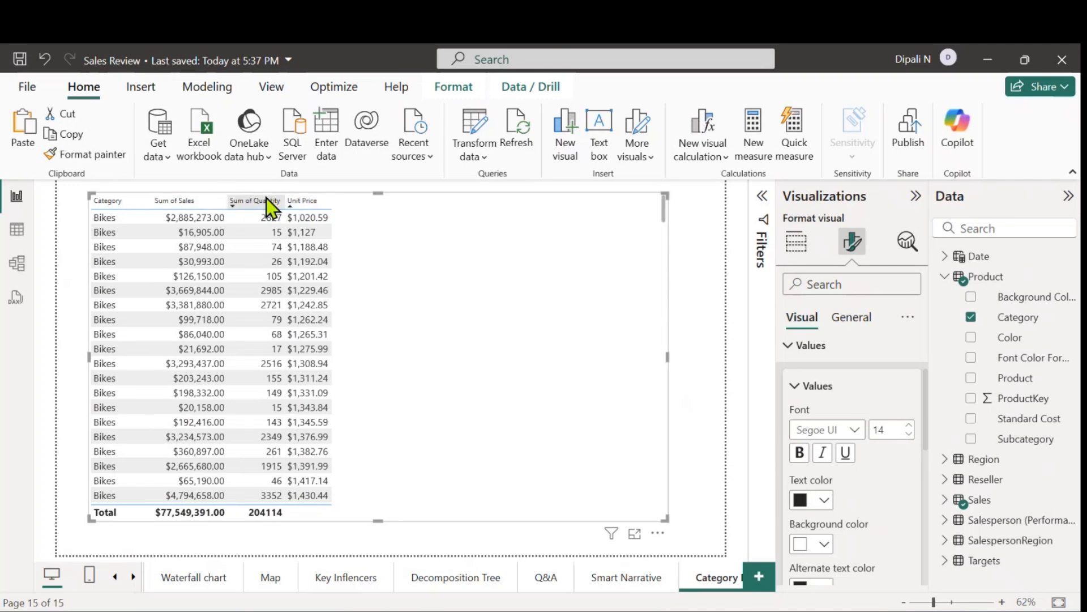
mouse_move(332, 199)
left_mouse_down()
mouse_move(362, 201)
mouse_move(339, 199)
left_mouse_up()
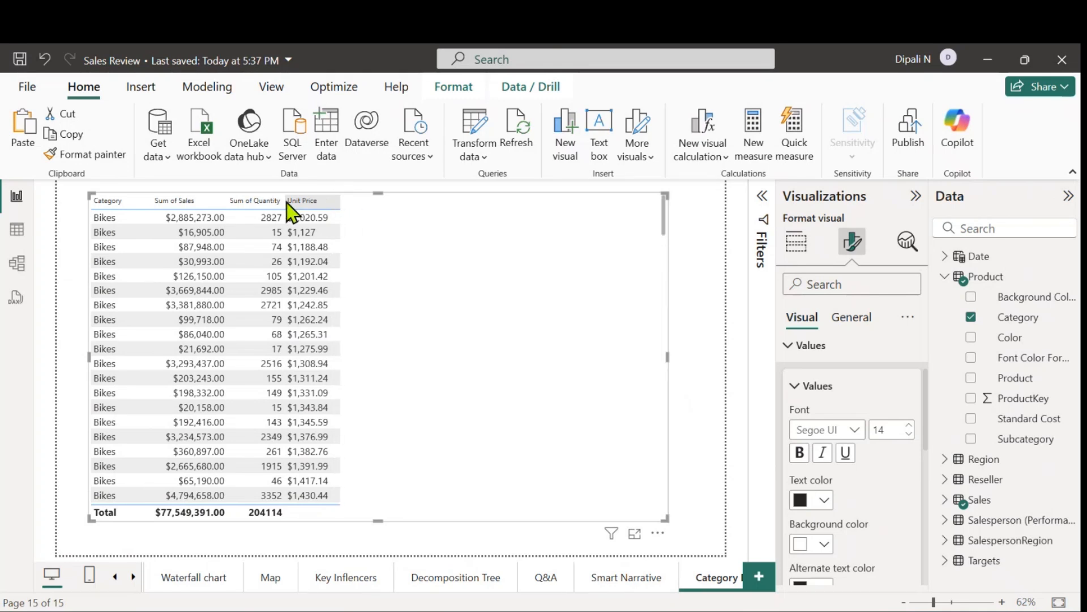
mouse_move(285, 202)
left_mouse_down()
mouse_move(302, 203)
mouse_move(261, 203)
mouse_move(282, 203)
left_mouse_up()
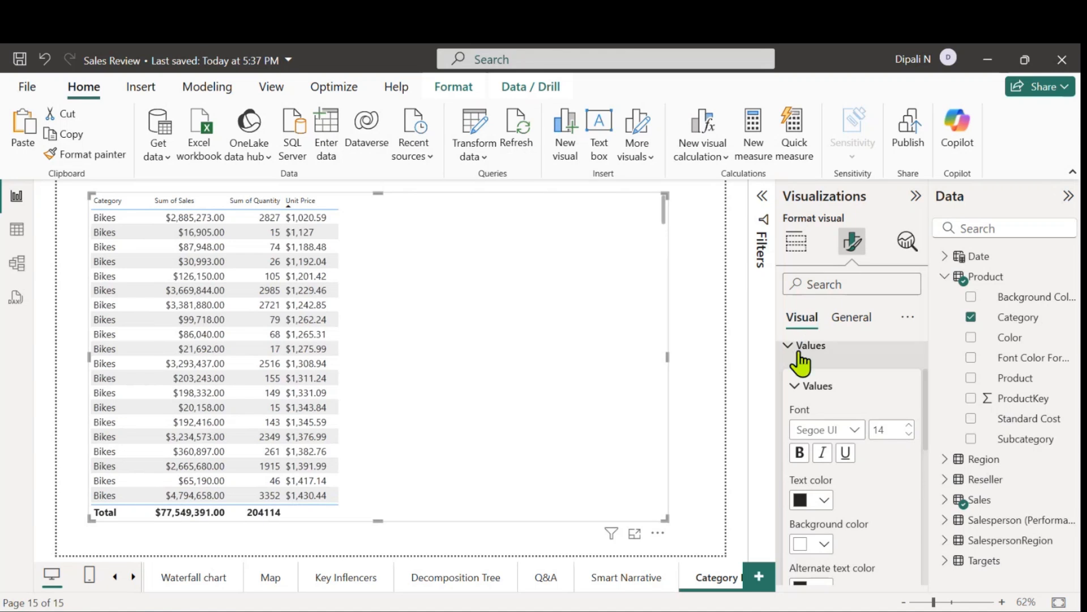
Step: Remove Unit Price from the table's columns and add it back from the Sales table
left_click(797, 256)
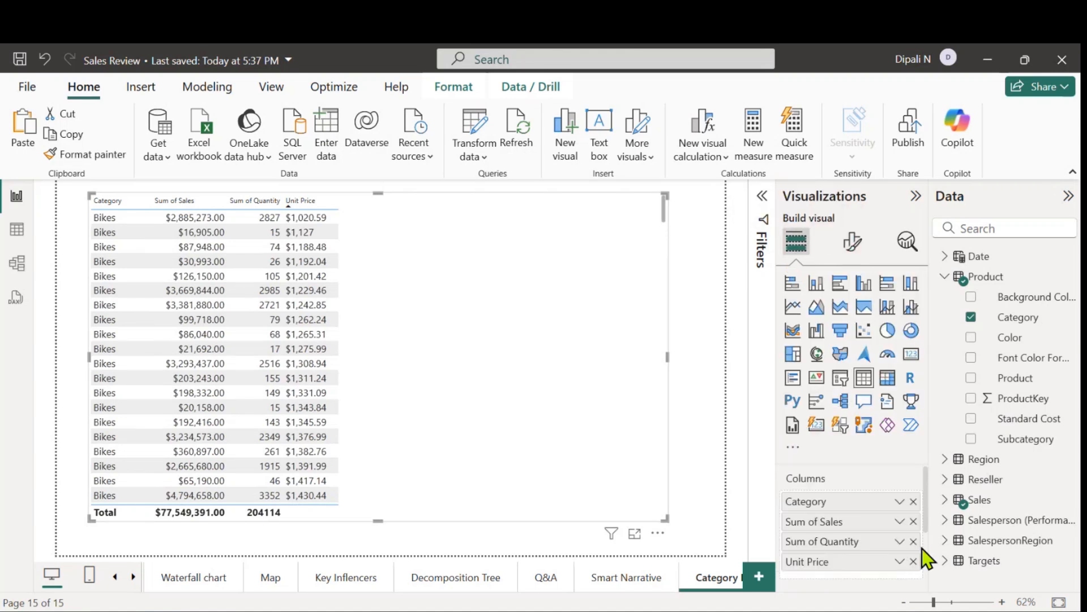
left_click(913, 561)
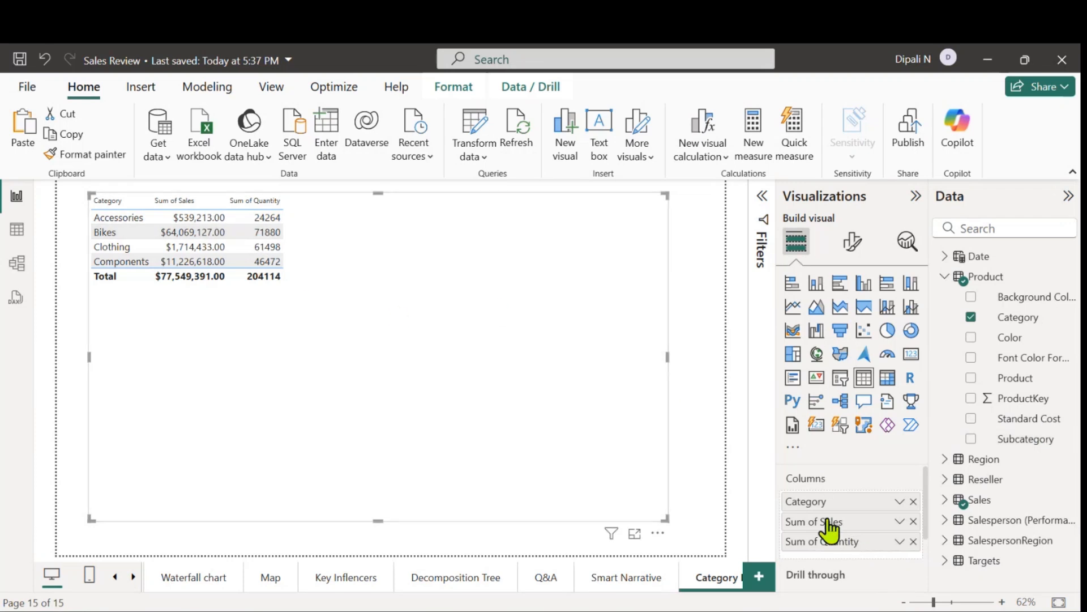
left_click(944, 277)
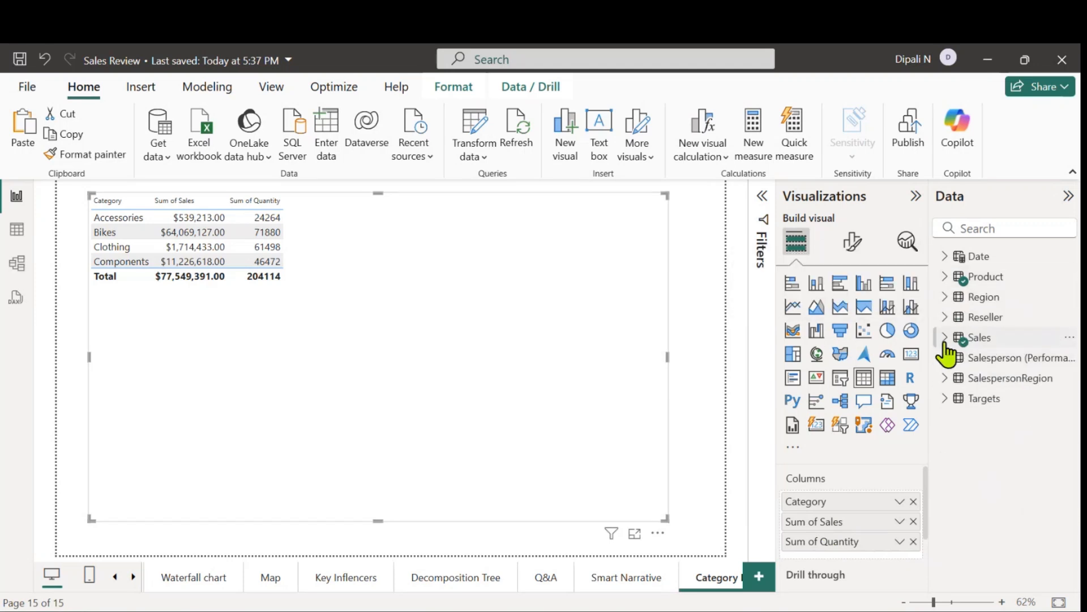
left_click(945, 338)
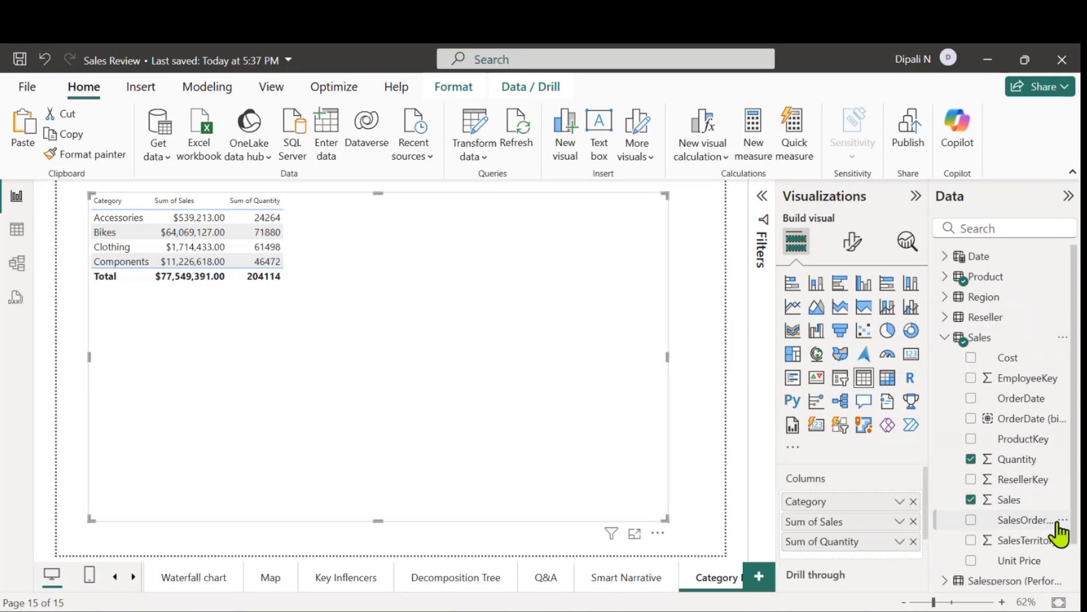
left_click(971, 561)
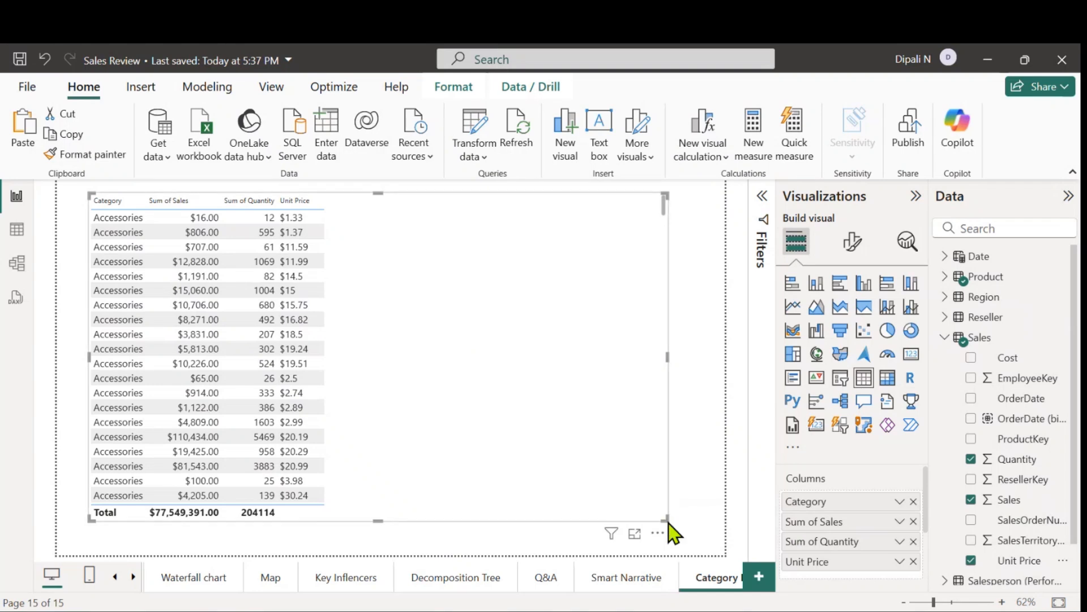
Step: Narrow the table visual to fit its columns and move it toward the middle of the page
left_click_drag(666, 518, 363, 522)
left_click_drag(345, 391, 474, 389)
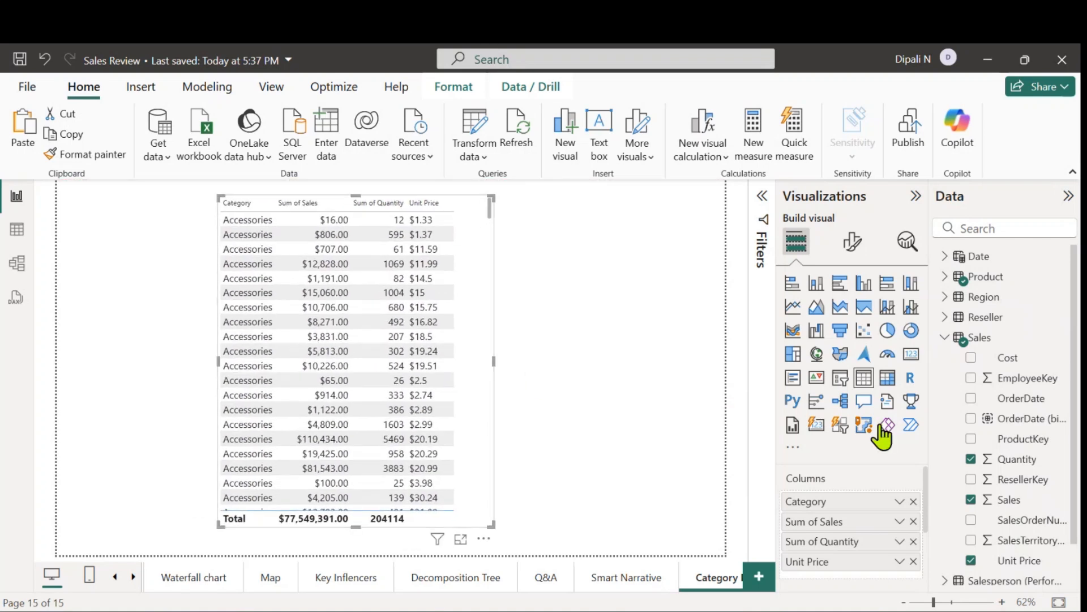
Step: Try the visual as a matrix, widen it, and convert it back to a table
left_click(888, 378)
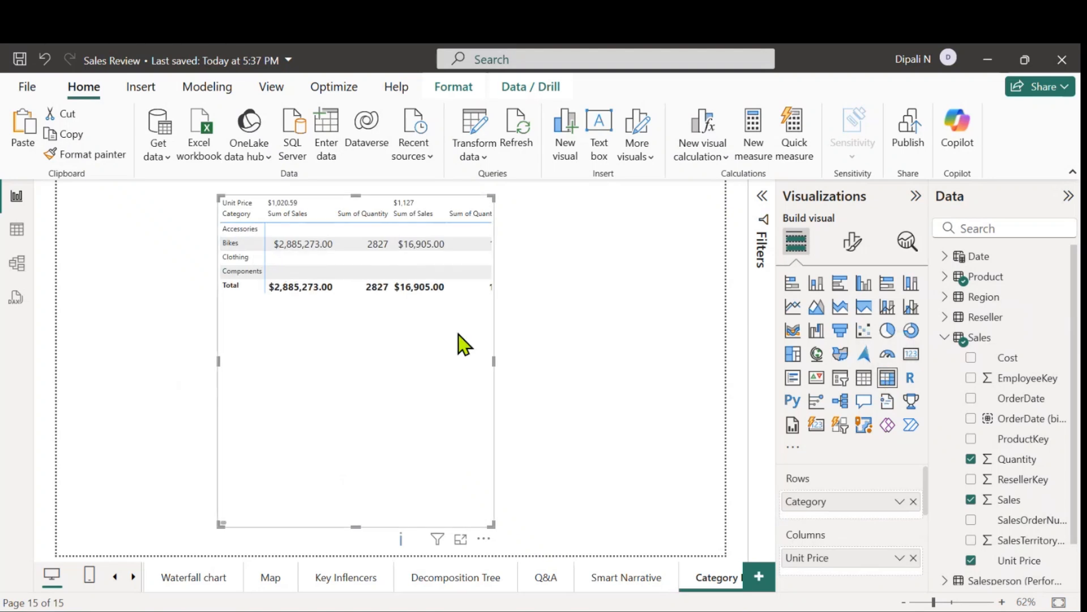
left_click_drag(491, 525, 559, 505)
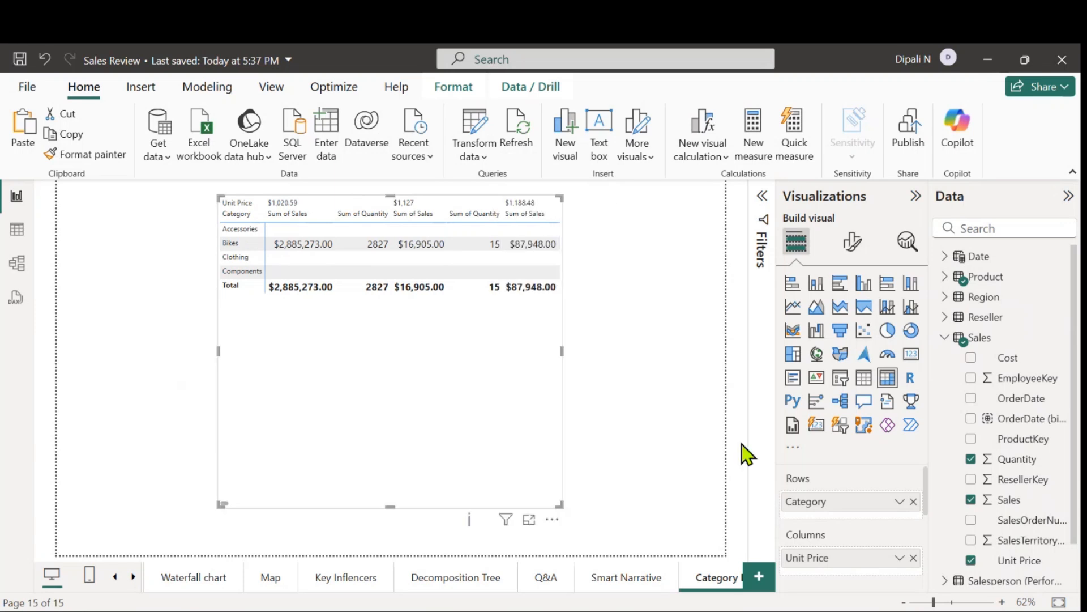
left_click(864, 379)
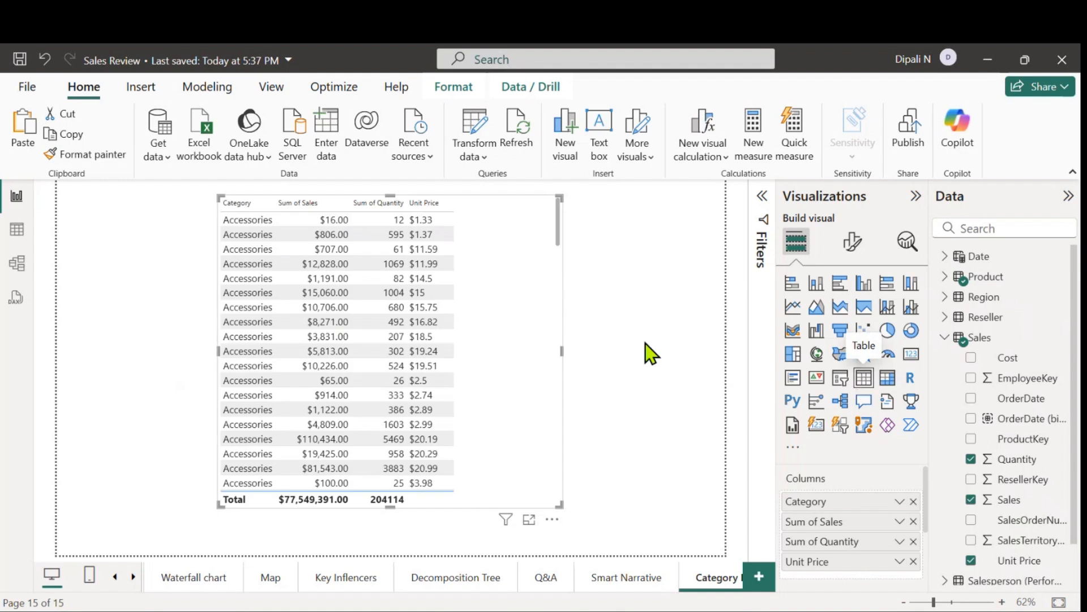
Step: Set the font size of the table's column headers to 13
left_click(852, 242)
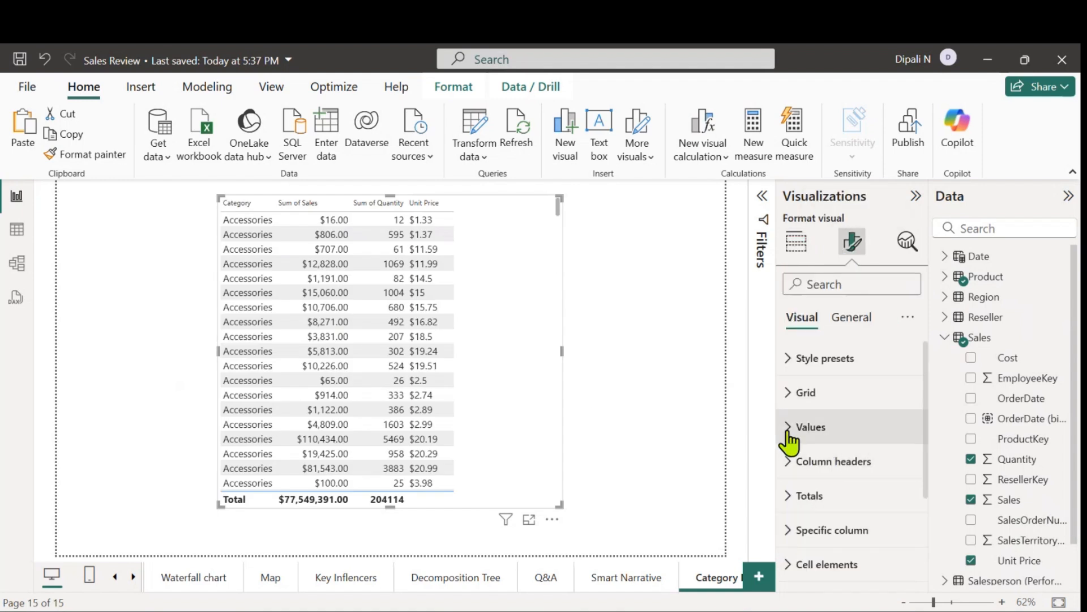
left_click(789, 461)
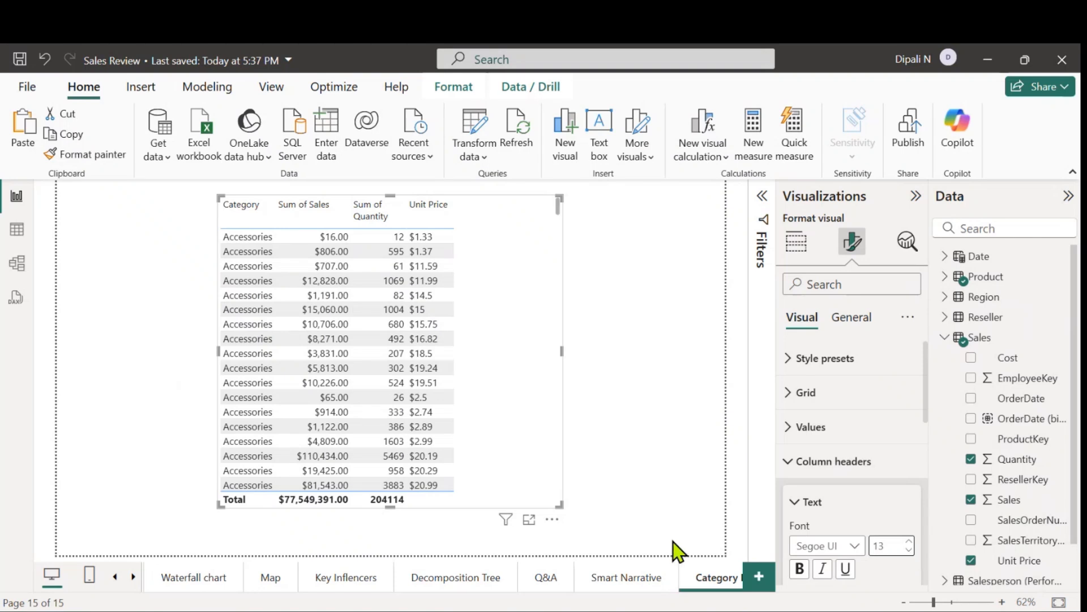
left_click(796, 507)
left_click(789, 471)
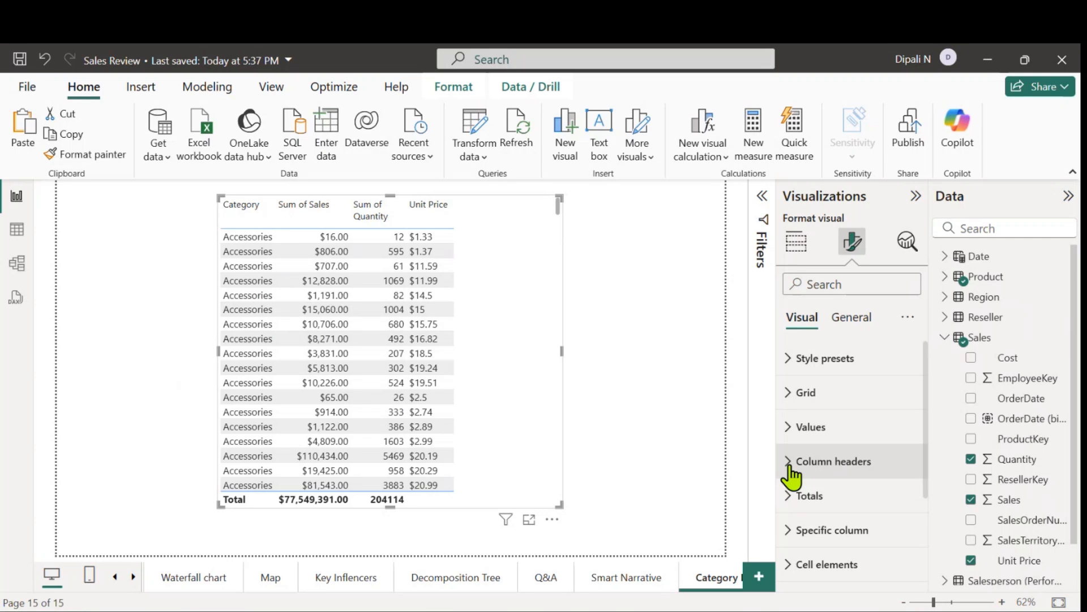
Step: Examine the table's available formatting categories and the color and text wrap options for its values
scroll(826, 502, "down", 3)
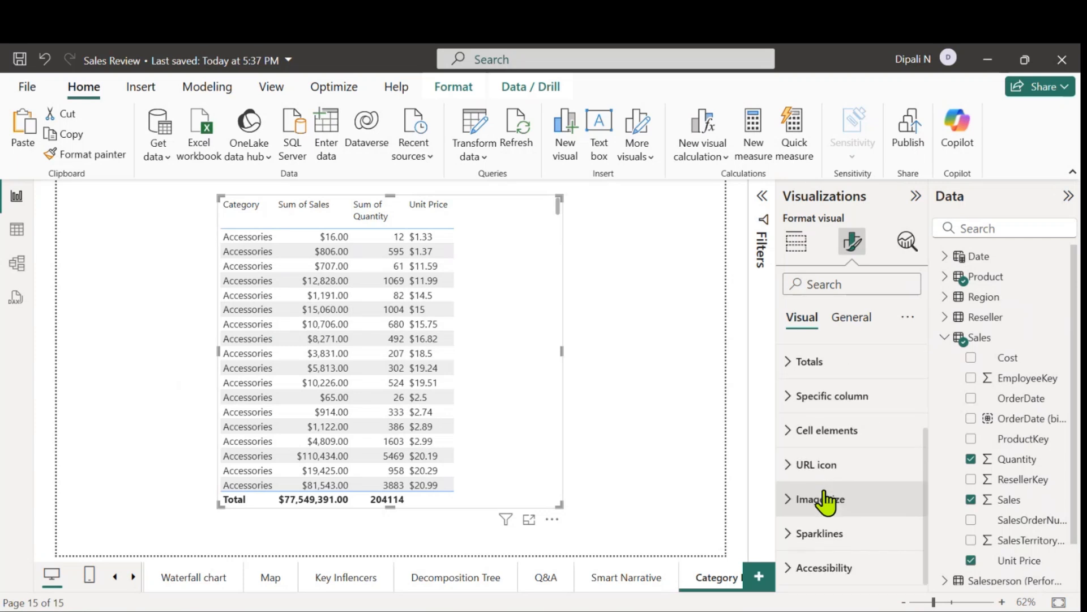
scroll(825, 502, "up", 3)
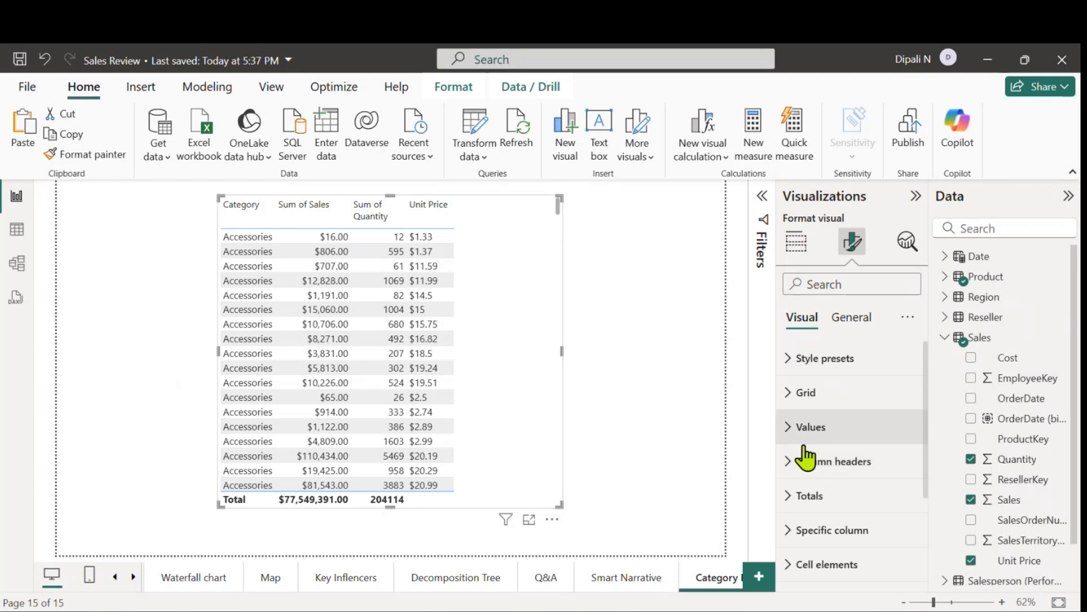
left_click(790, 431)
scroll(860, 495, "down", 1)
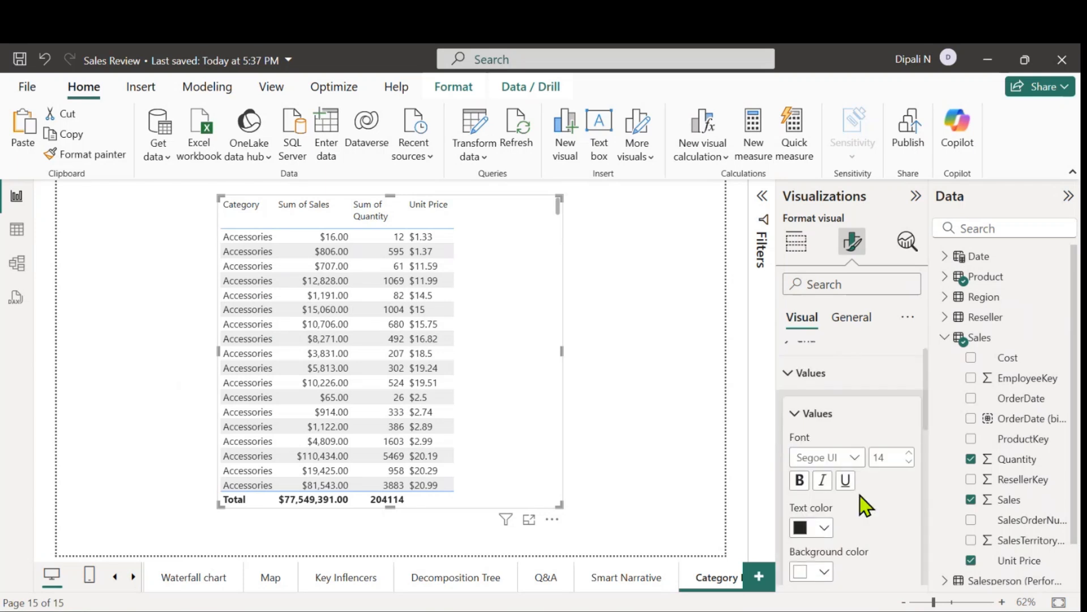
scroll(860, 495, "down", 5)
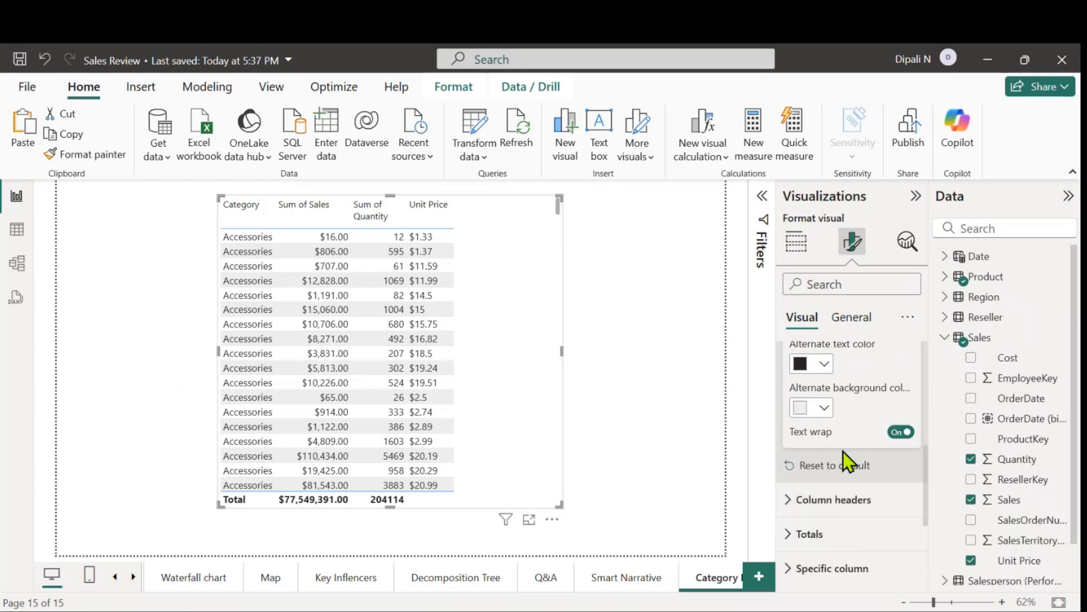
scroll(843, 451, "up", 5)
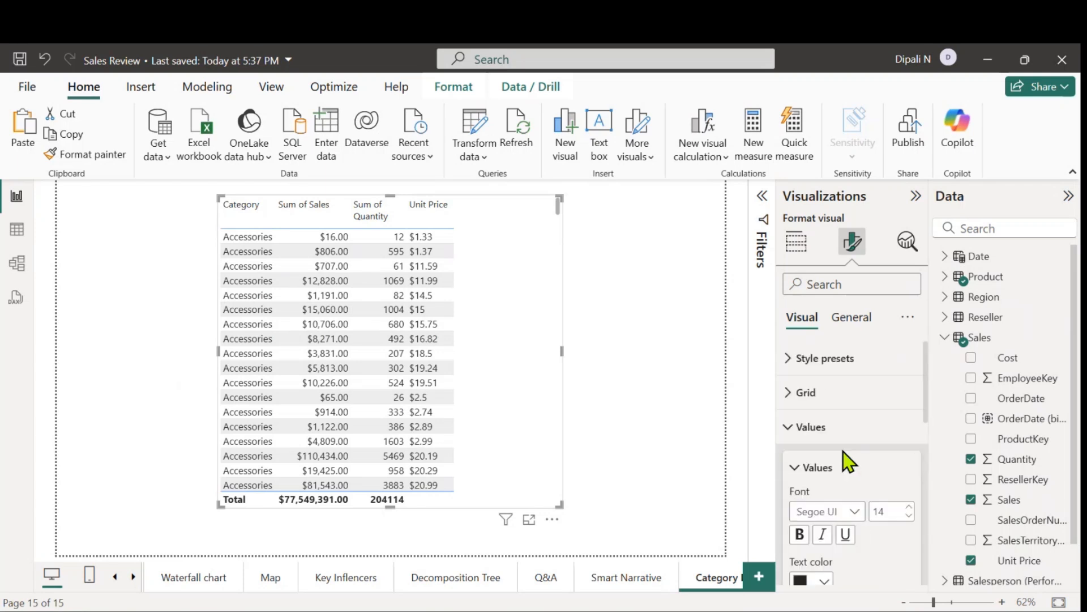
left_click(791, 430)
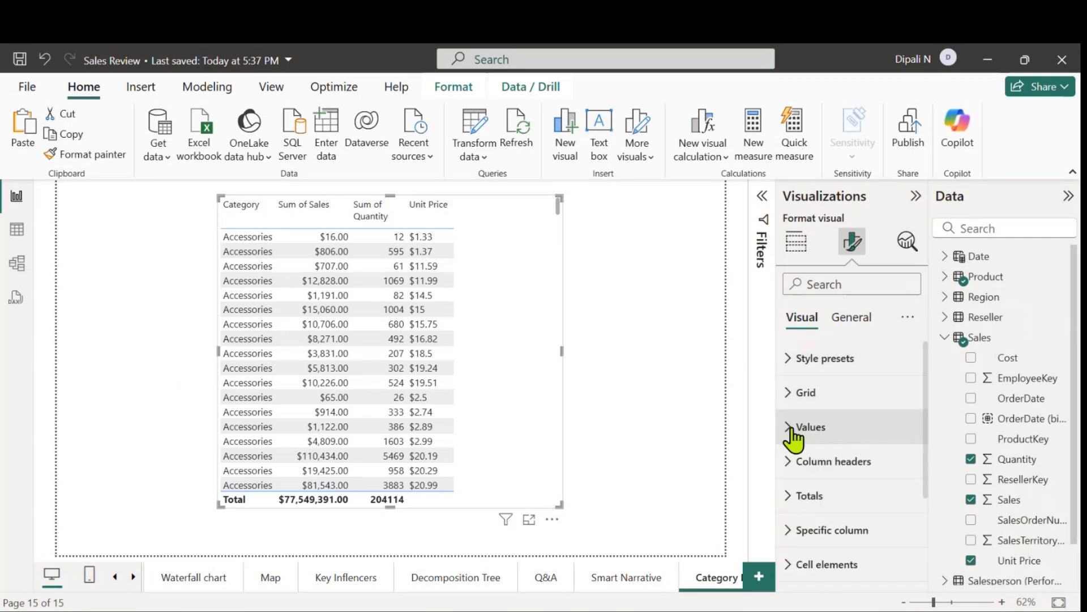
Step: Turn off the totals row of the table
left_click(789, 497)
left_click(905, 537)
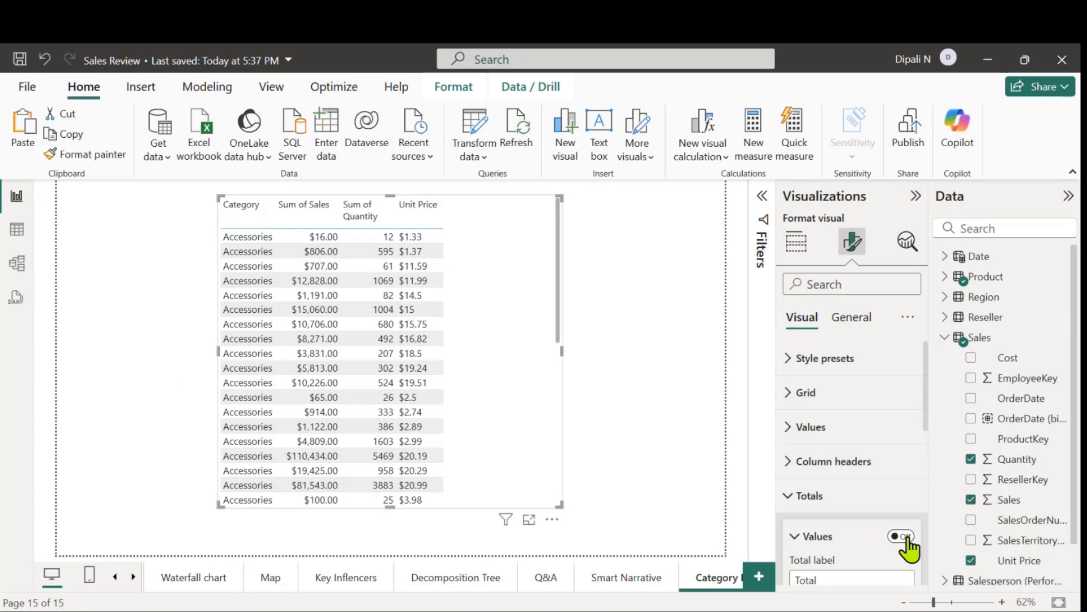
left_click(790, 501)
Step: Try the None style preset on the table
scroll(864, 546, "down", 3)
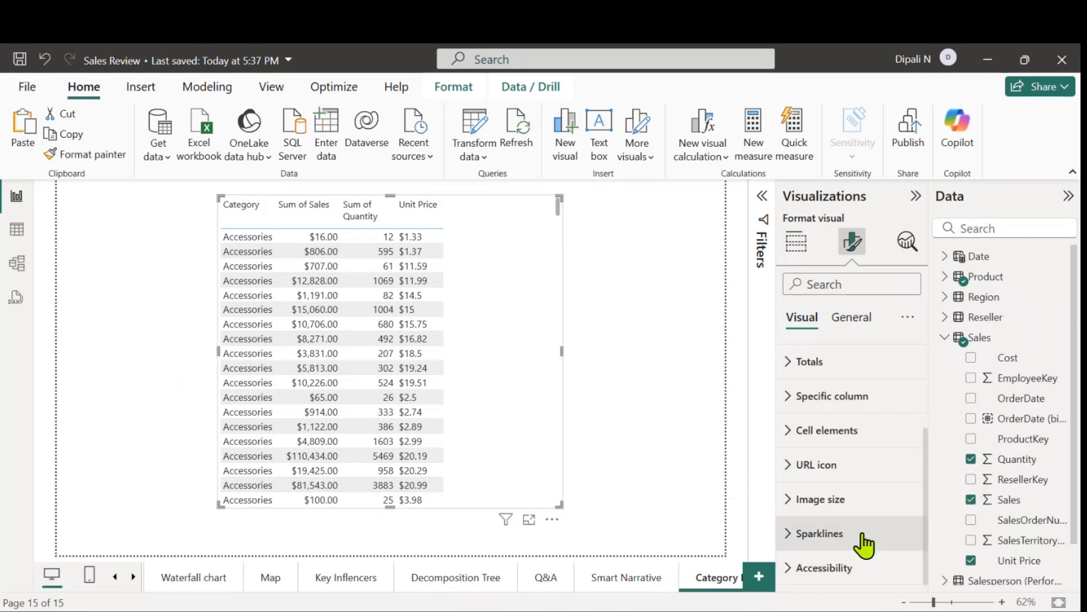
scroll(861, 546, "up", 3)
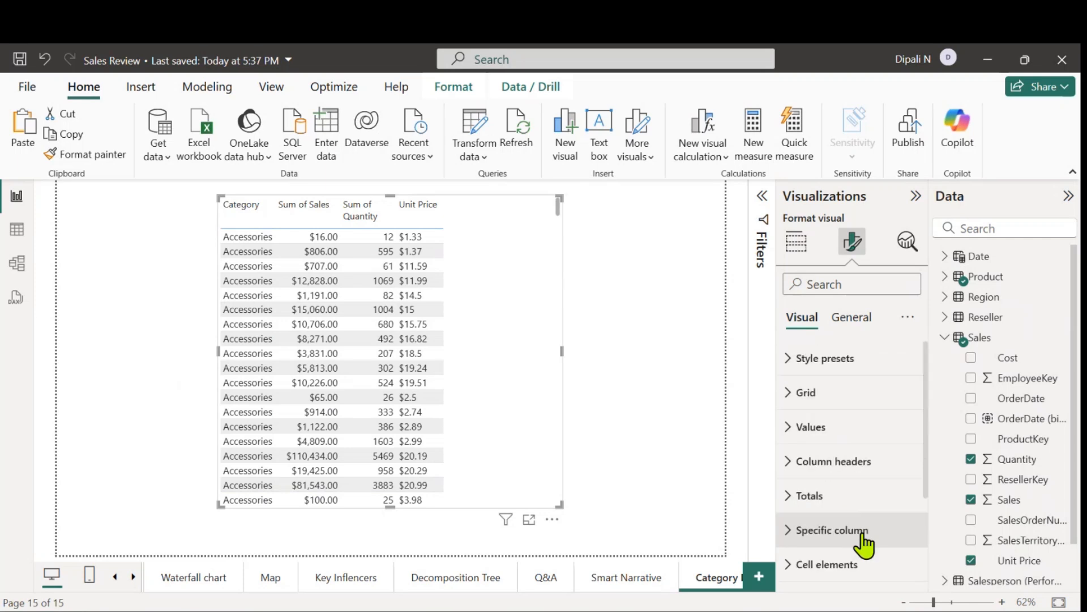
left_click(788, 362)
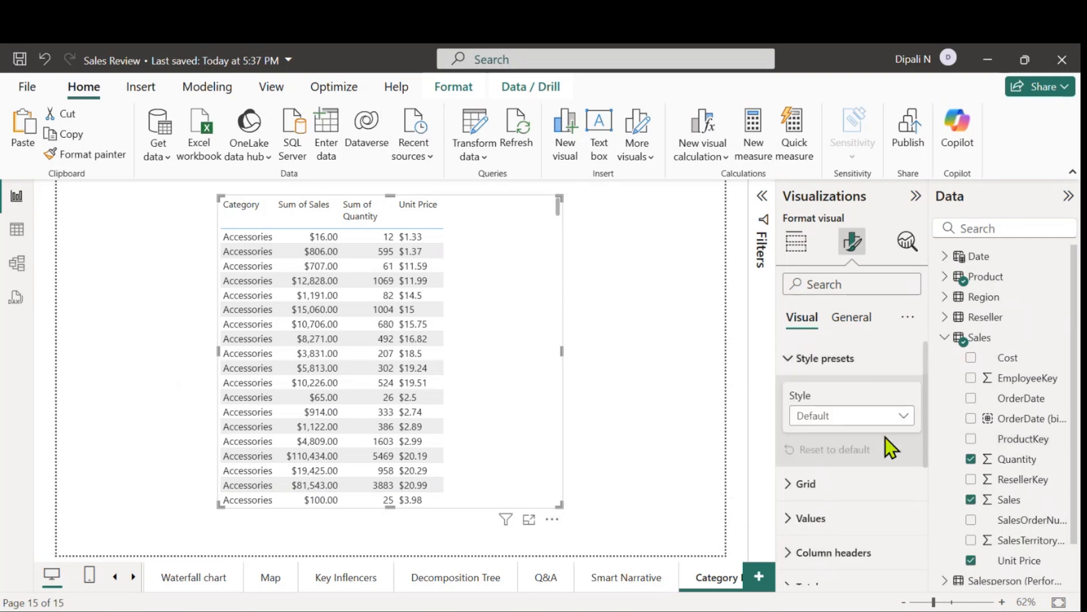
left_click(903, 419)
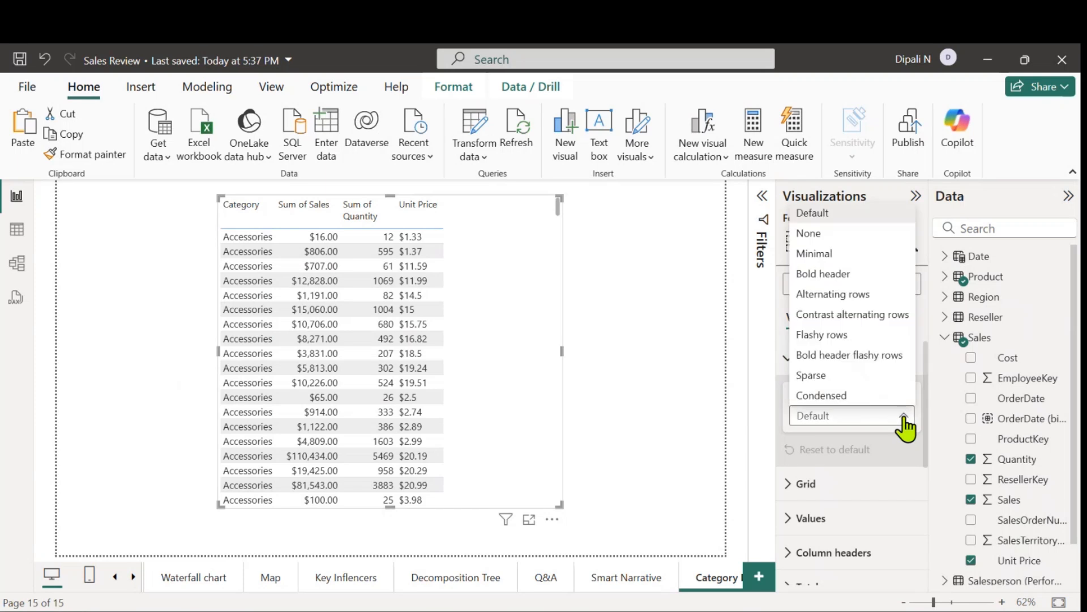
left_click(821, 234)
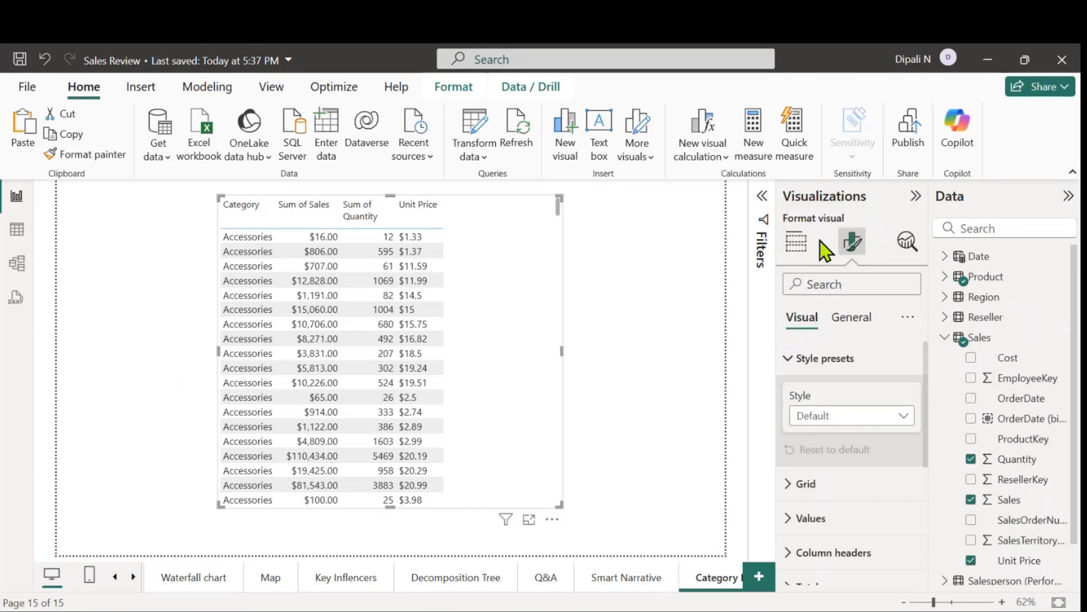
Step: Apply the Minimal style preset to the table and make the visual slightly narrower and taller
left_click(904, 418)
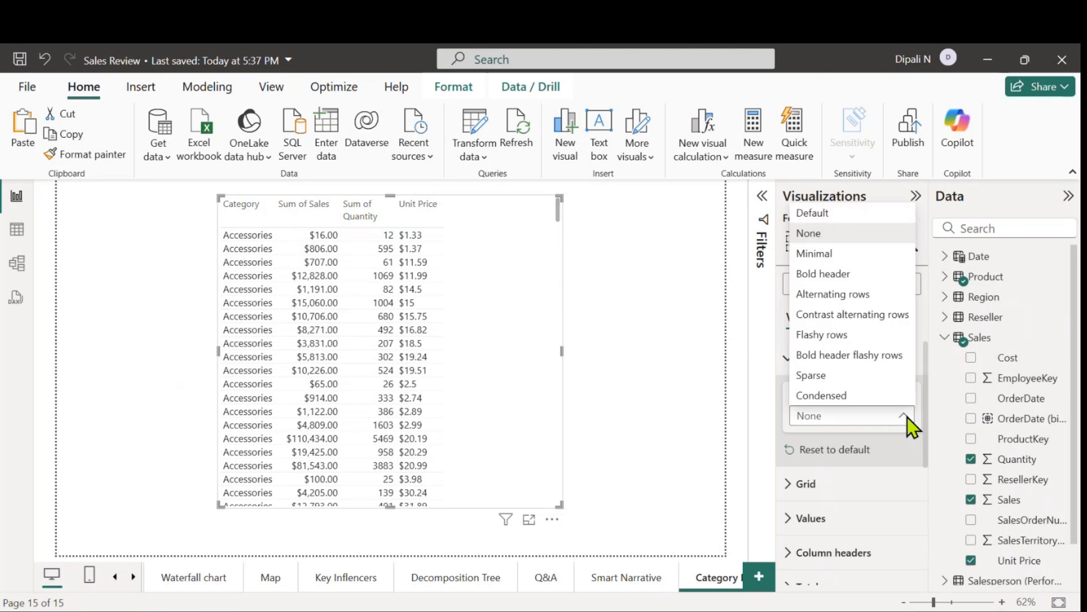
left_click(830, 256)
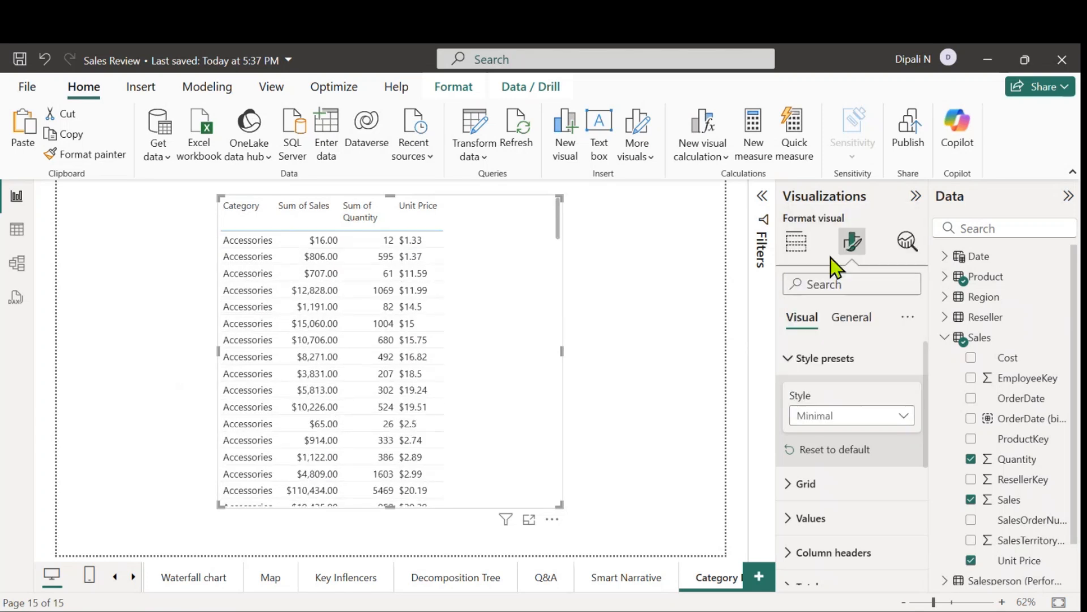
left_click_drag(546, 511, 519, 526)
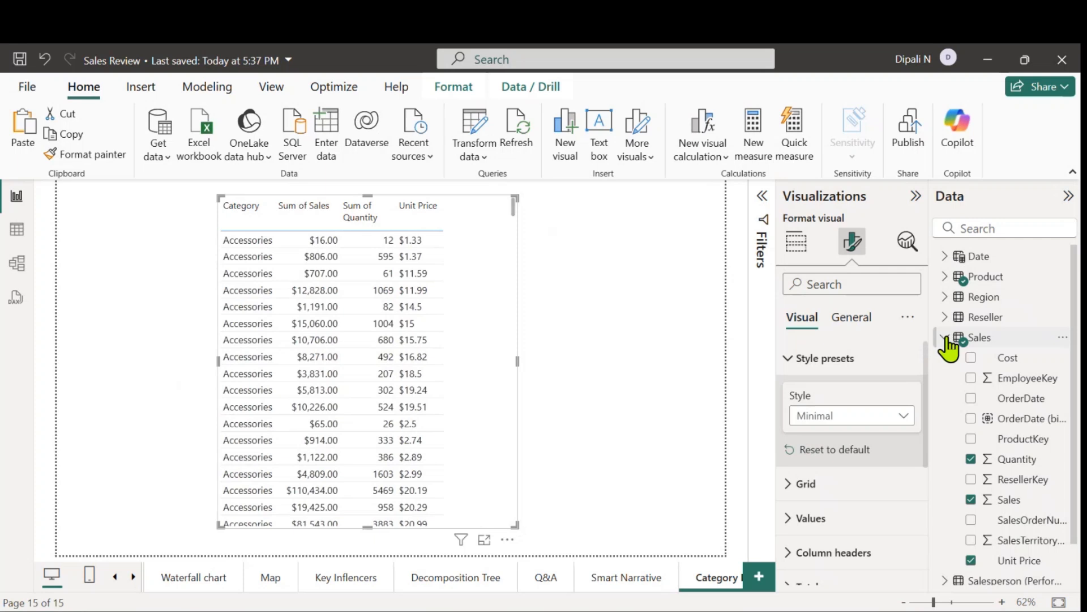
Step: Add the Product field from the Product table to the category table and widen the visual to fit the product names
left_click(944, 338)
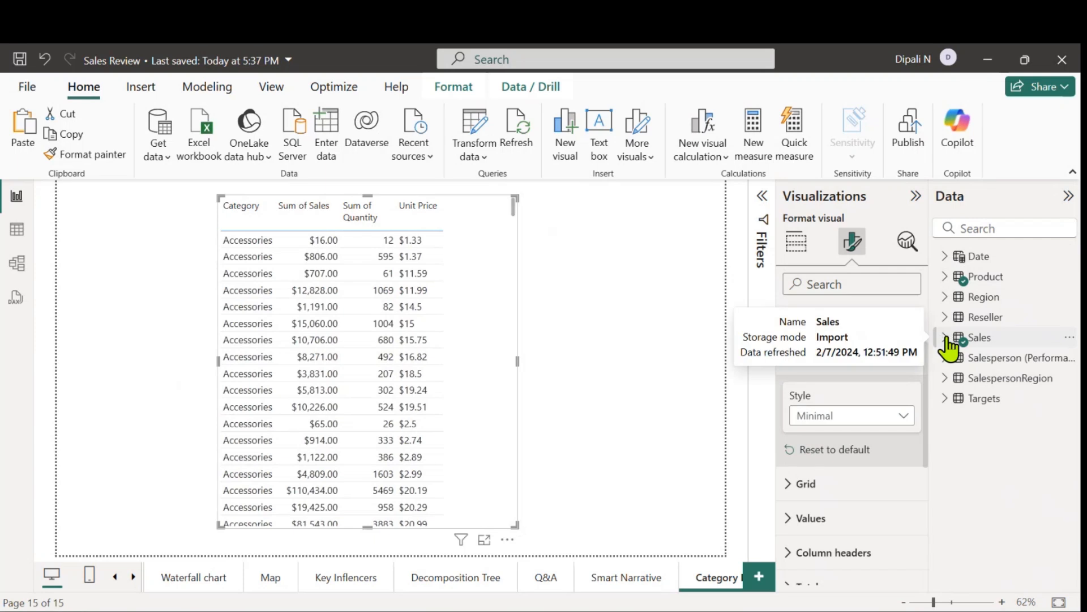
left_click(945, 277)
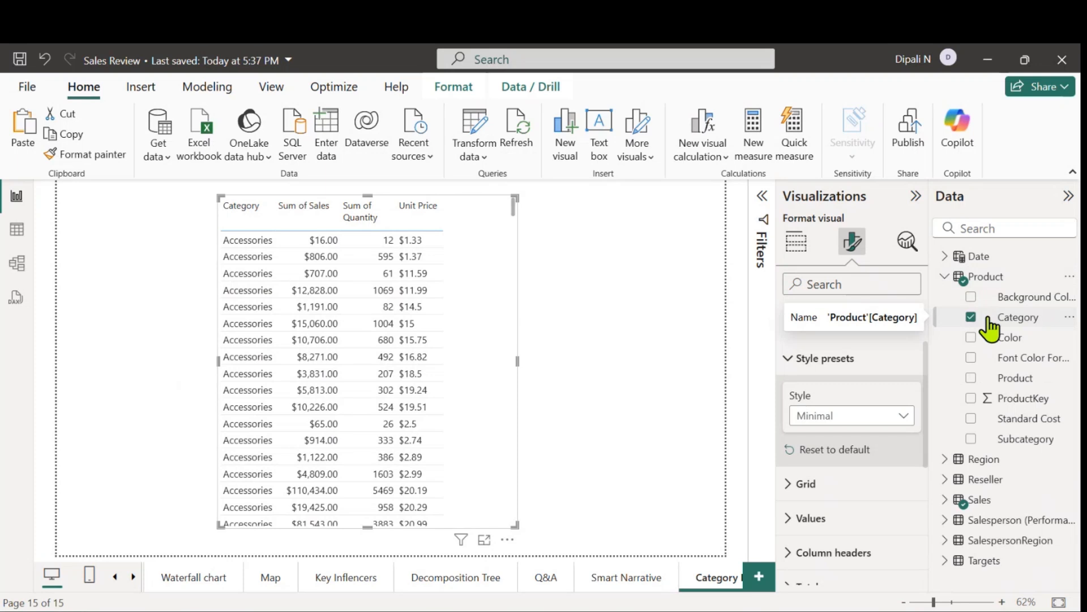
left_click(972, 379)
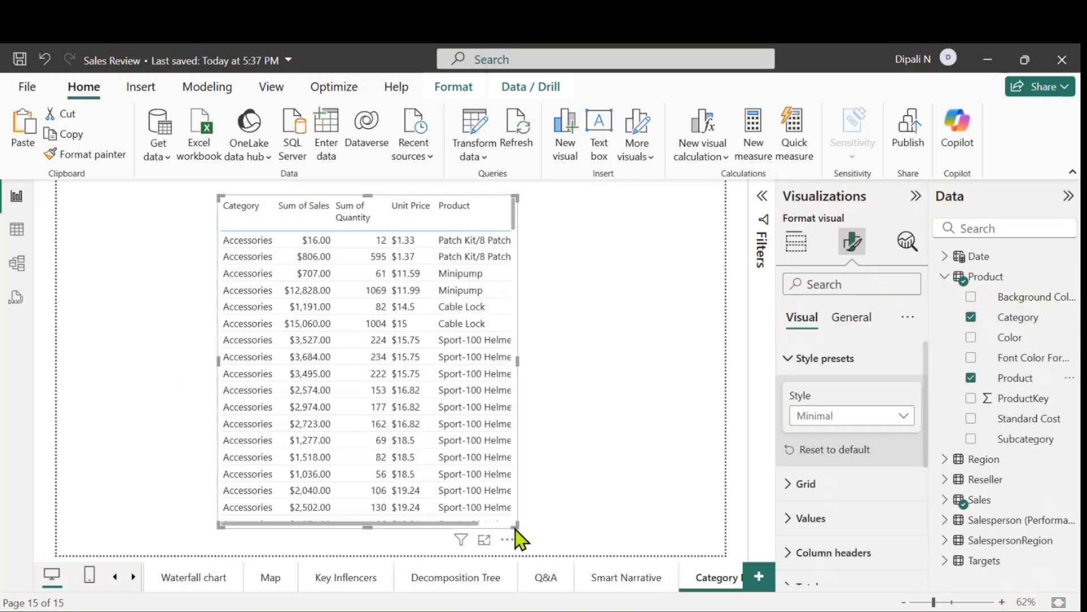
left_click_drag(515, 527, 563, 527)
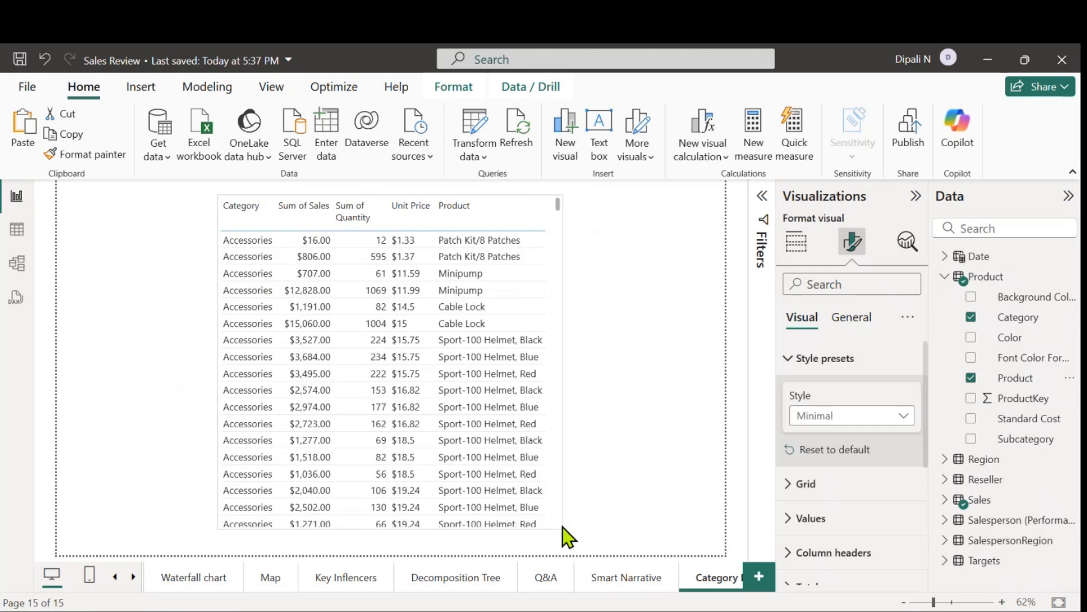
Step: Try the Bold header style preset on the table and settle on the Default preset
left_click(904, 417)
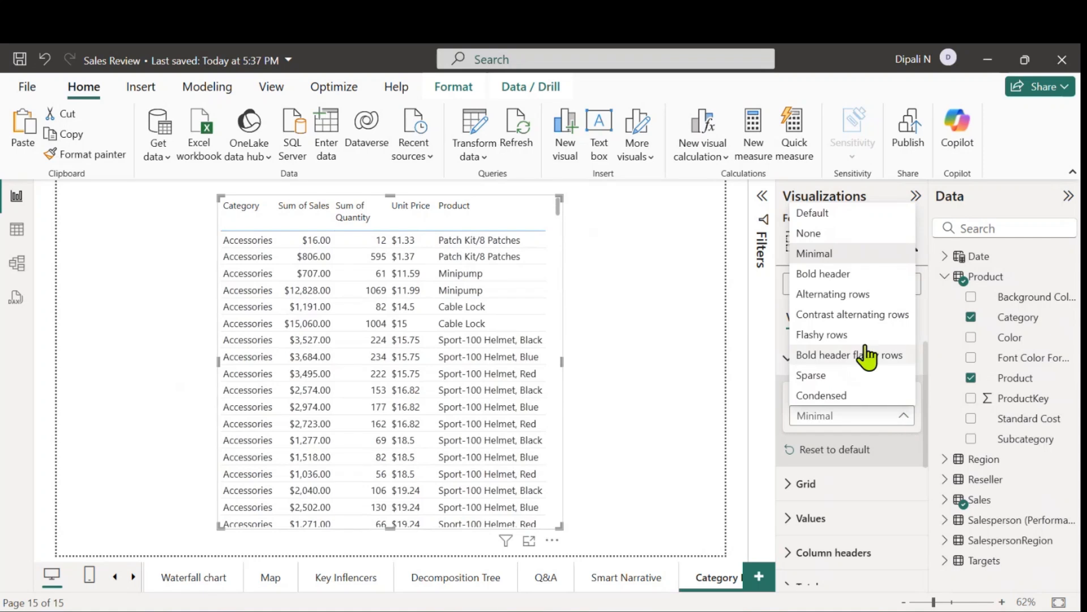
left_click(835, 275)
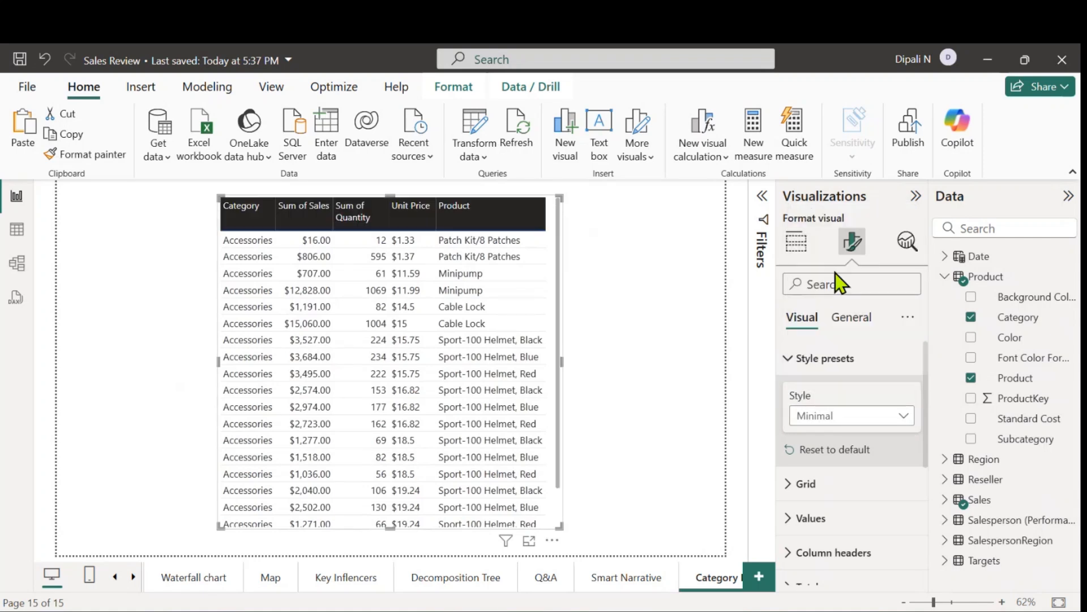
left_click(900, 420)
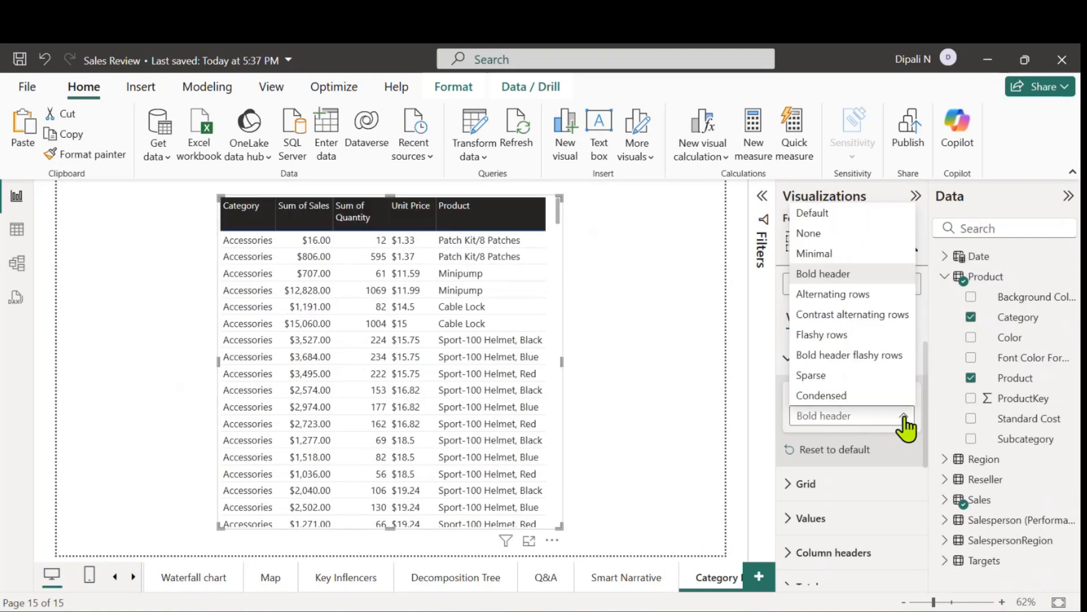
left_click(832, 215)
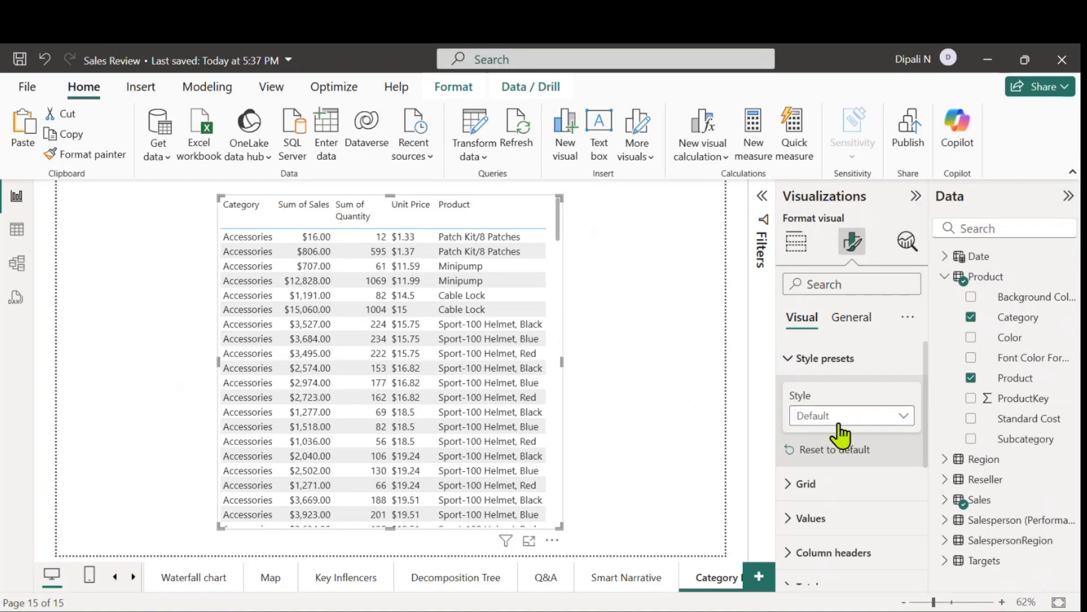
left_click(787, 359)
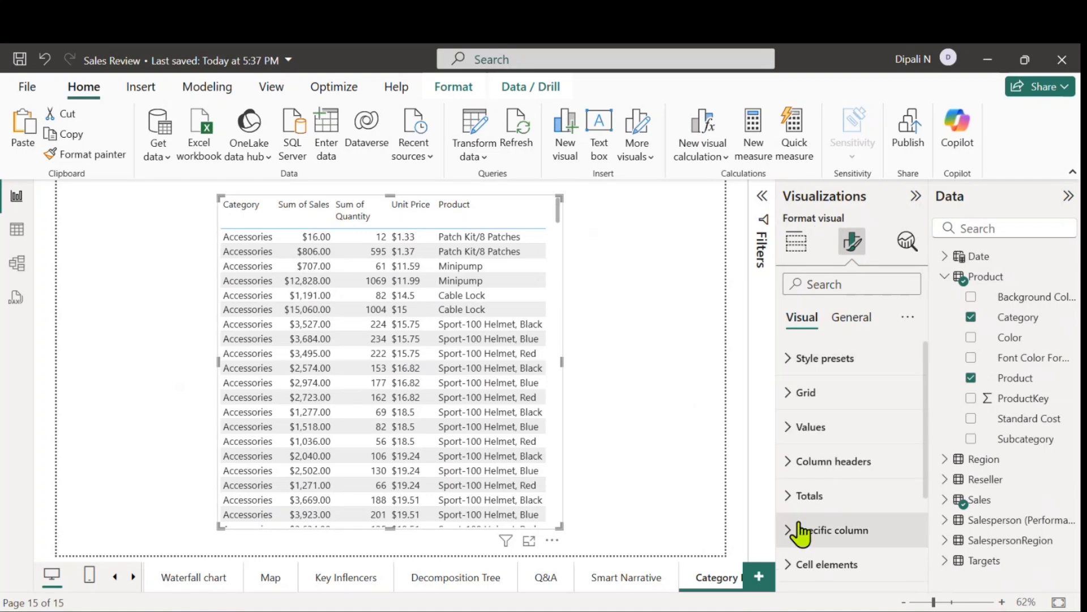
Step: Make the text of the table's column headers bold
left_click(787, 461)
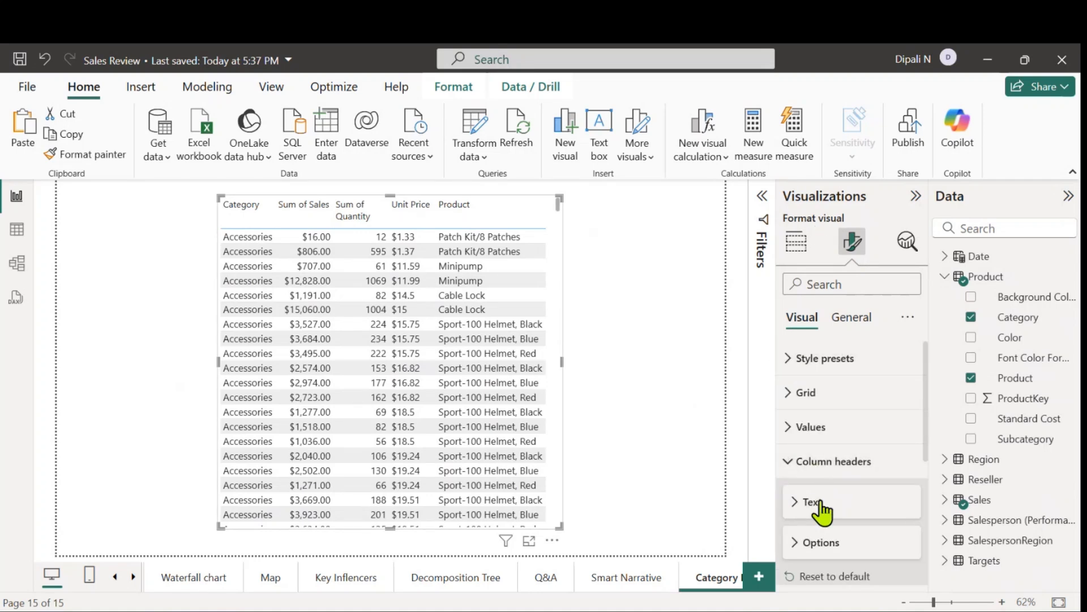
left_click(790, 471)
left_click(789, 470)
left_click(794, 502)
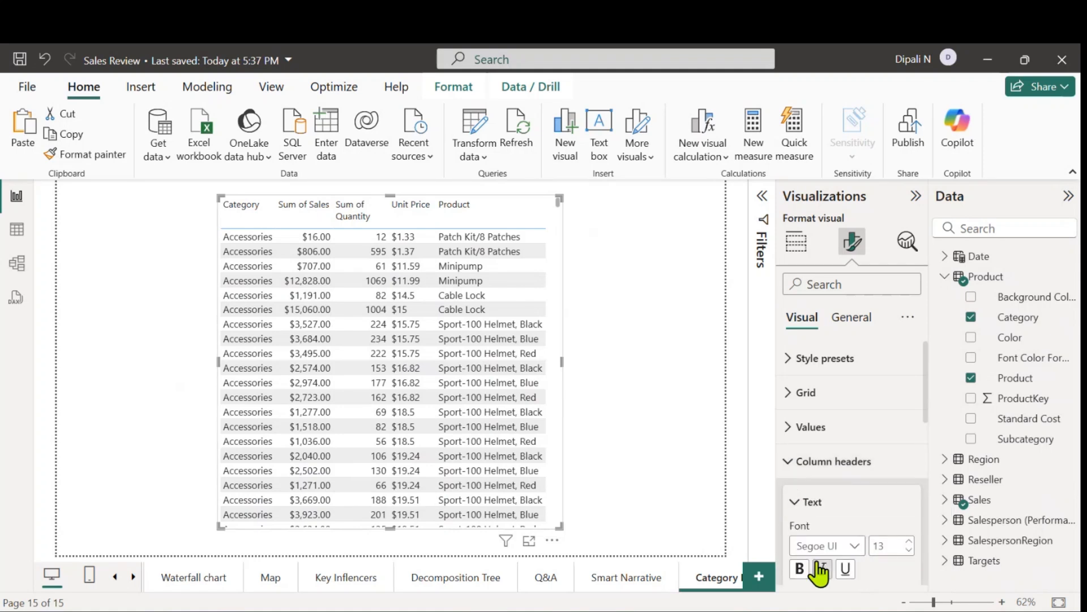
left_click_drag(930, 411, 930, 444)
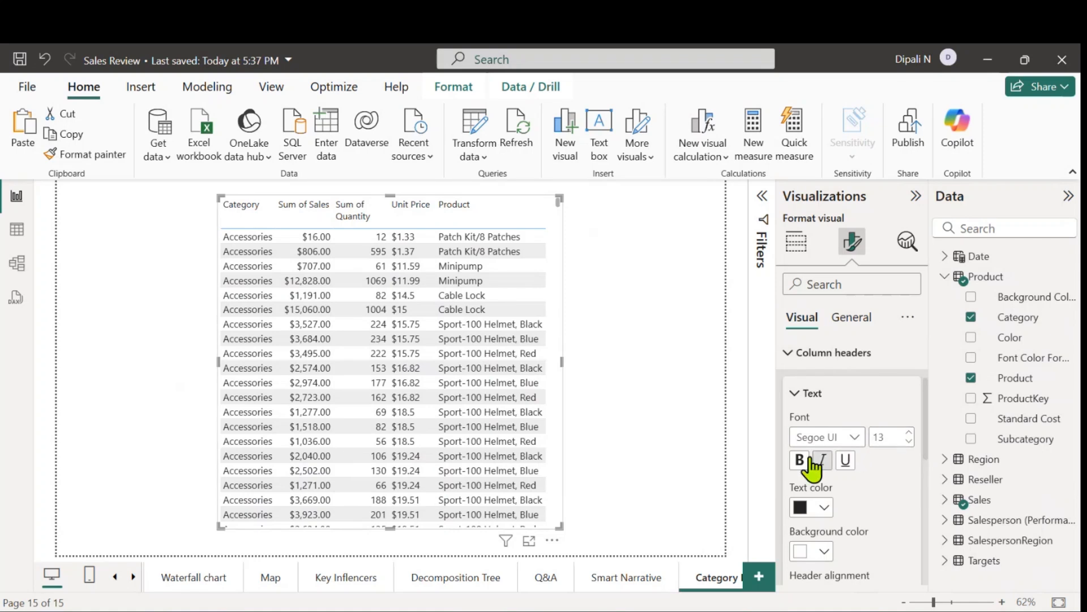
left_click(799, 461)
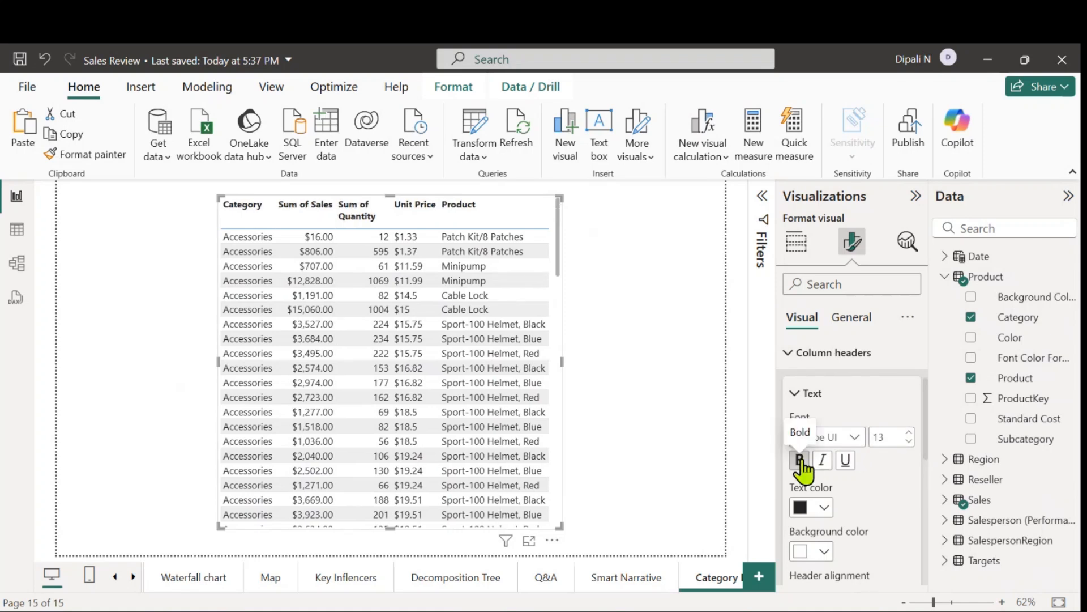
left_click(793, 394)
left_click(786, 356)
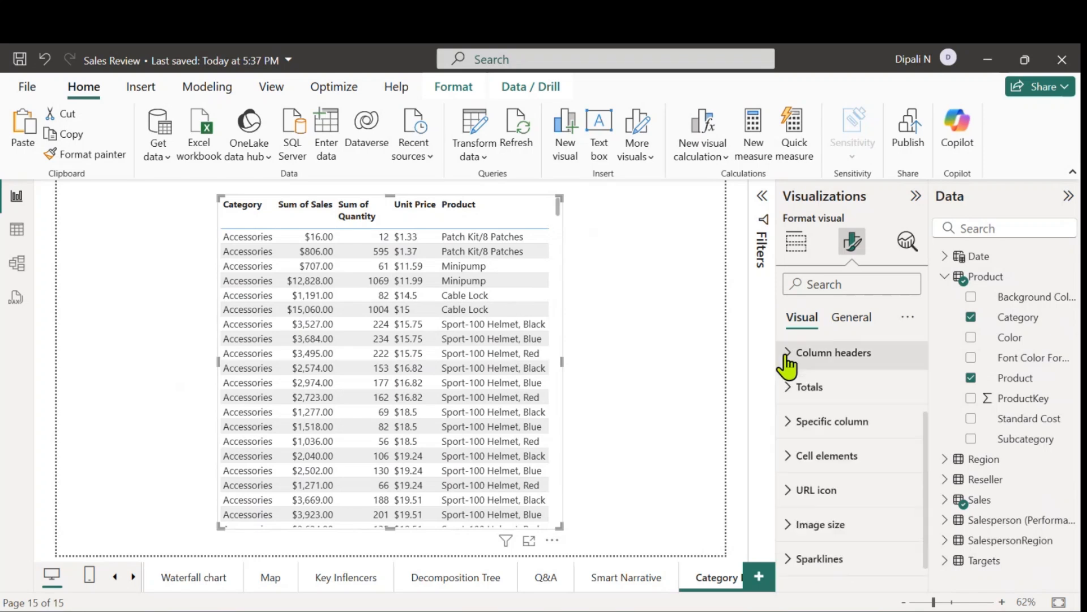
Step: Rename the table's Sum of Sales column to Sales for this visual
left_click(852, 331)
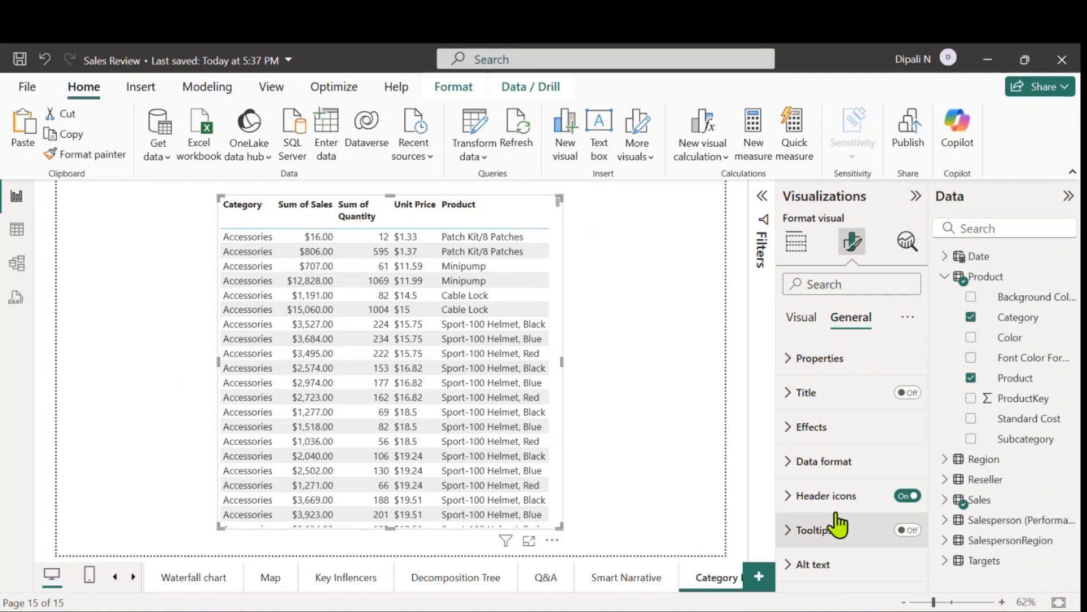
left_click(800, 320)
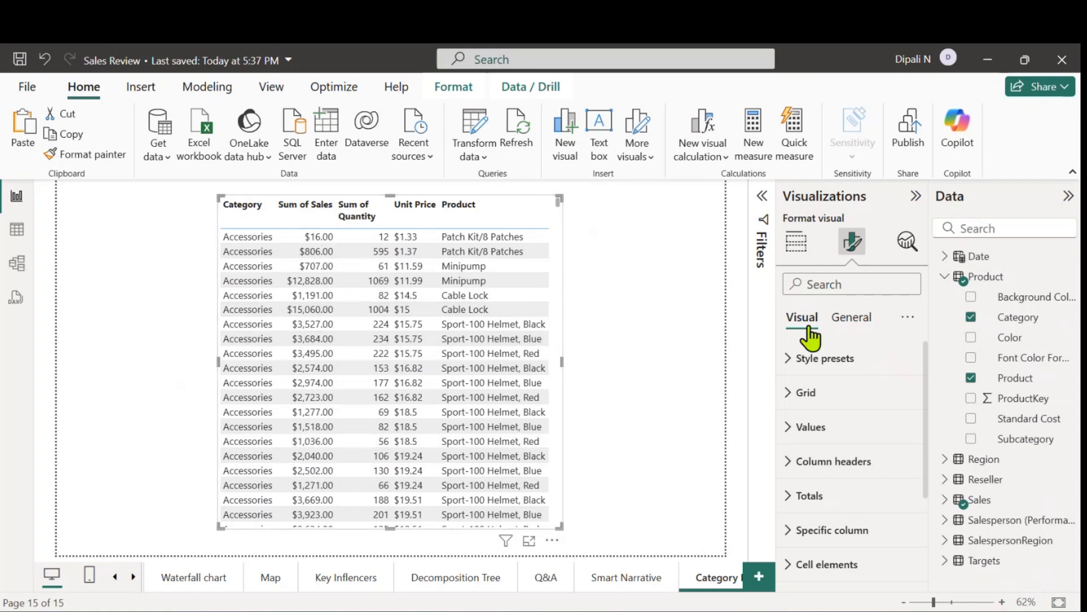
left_click(798, 248)
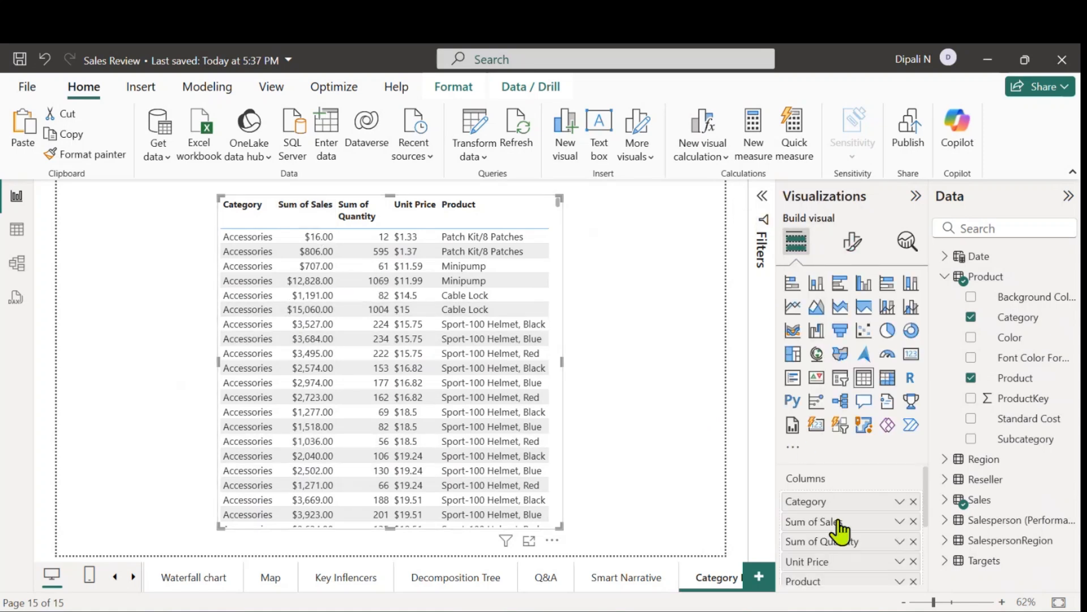
double_click(821, 523)
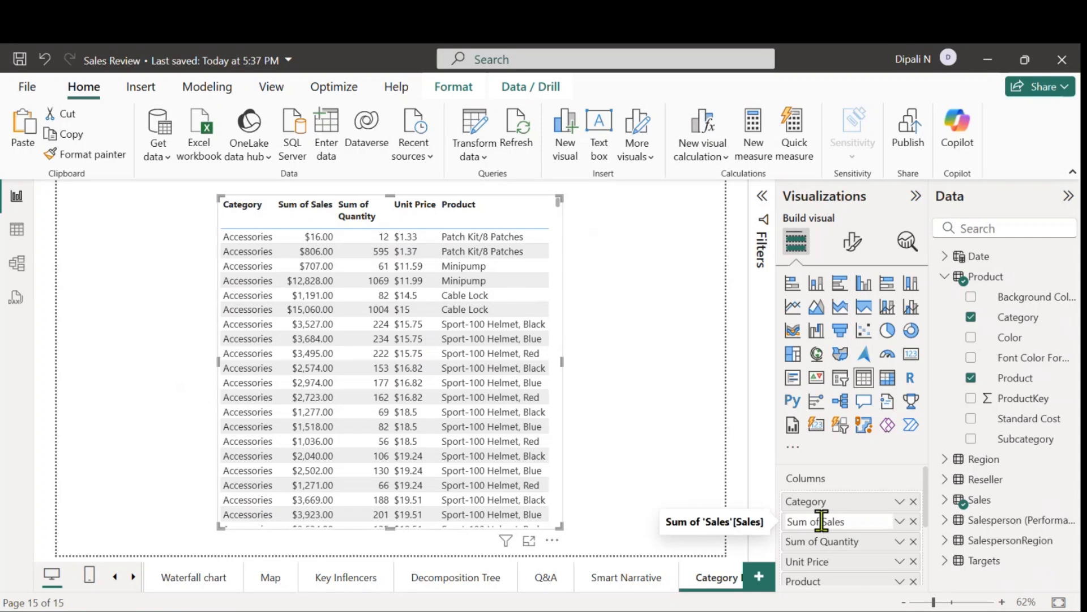
key("BackSpace")
key("BackSpace")
key("BackSpace")
key("BackSpace")
key("BackSpace")
key("BackSpace")
key("BackSpace")
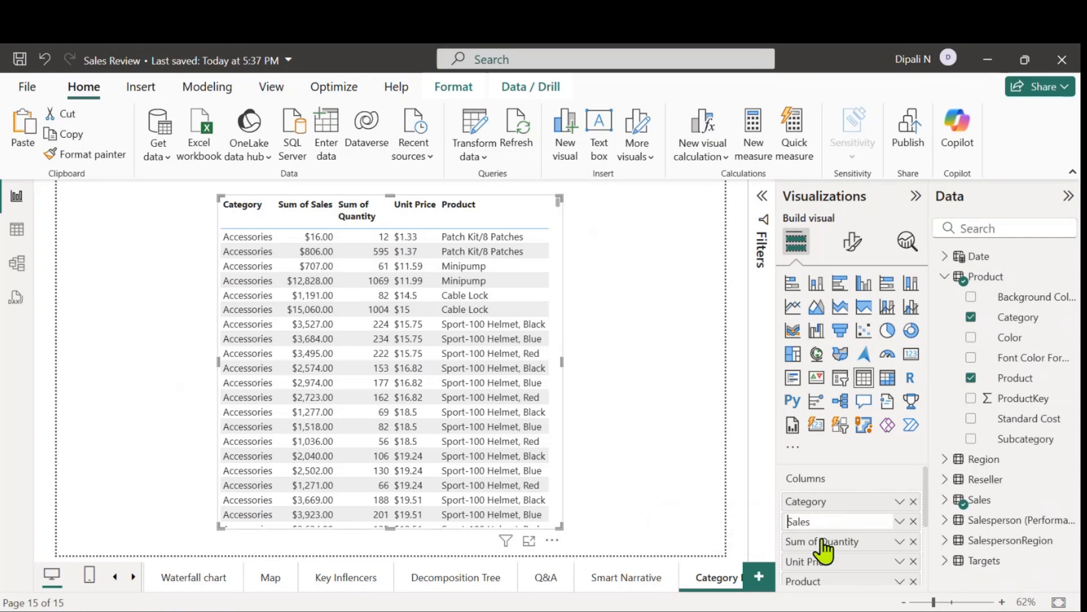
key("Return")
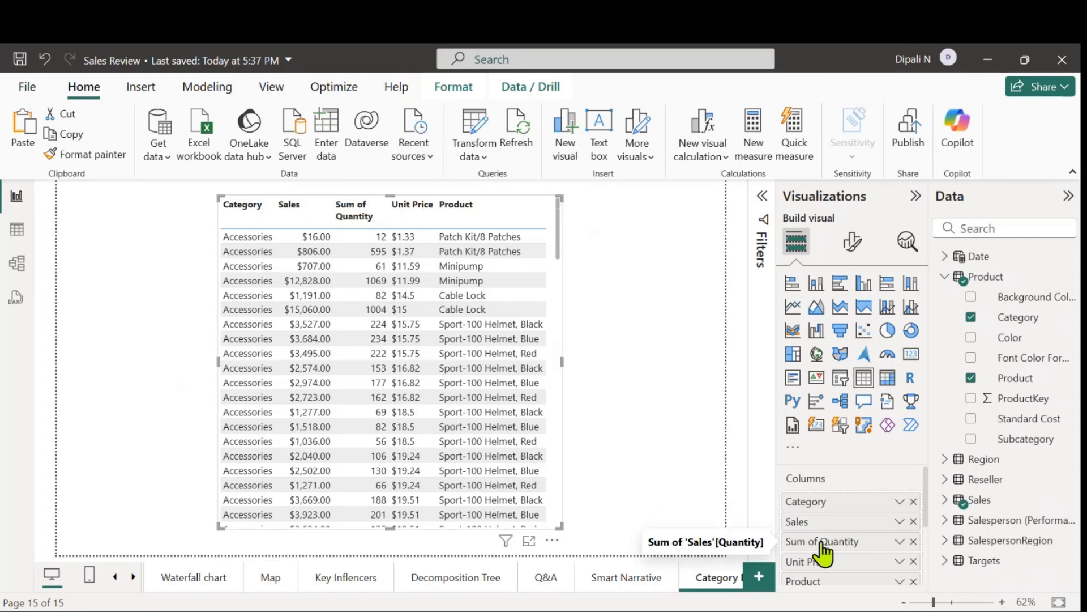
Step: Rename the table's Sum of Quantity column to Quantity for this visual
double_click(821, 541)
left_click(821, 541)
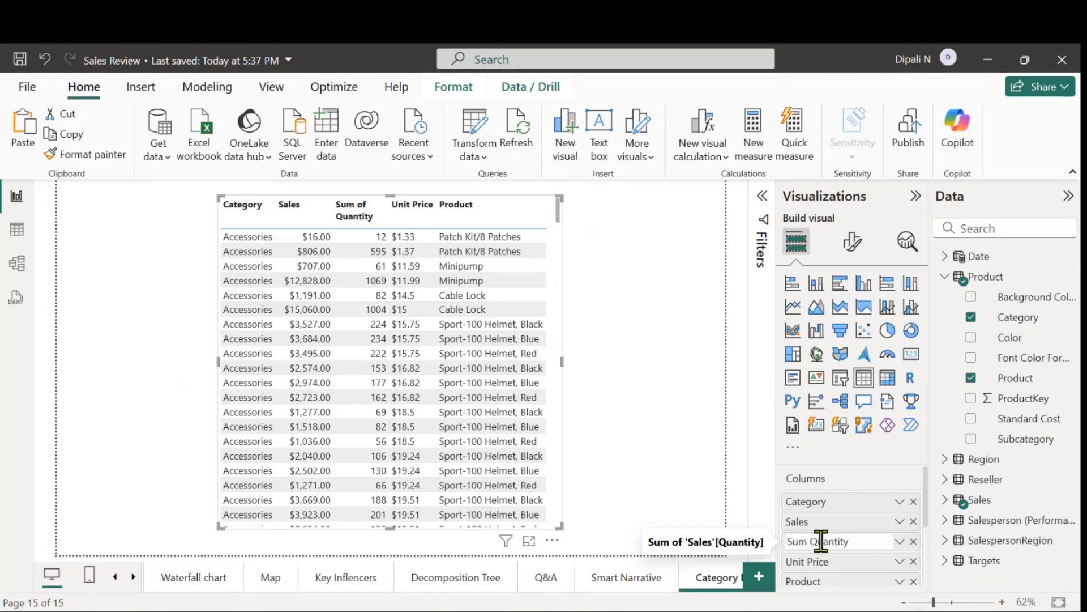
key("BackSpace")
key("BackSpace")
key("BackSpace")
key("BackSpace")
key("BackSpace")
key("BackSpace")
key("BackSpace")
key("Return")
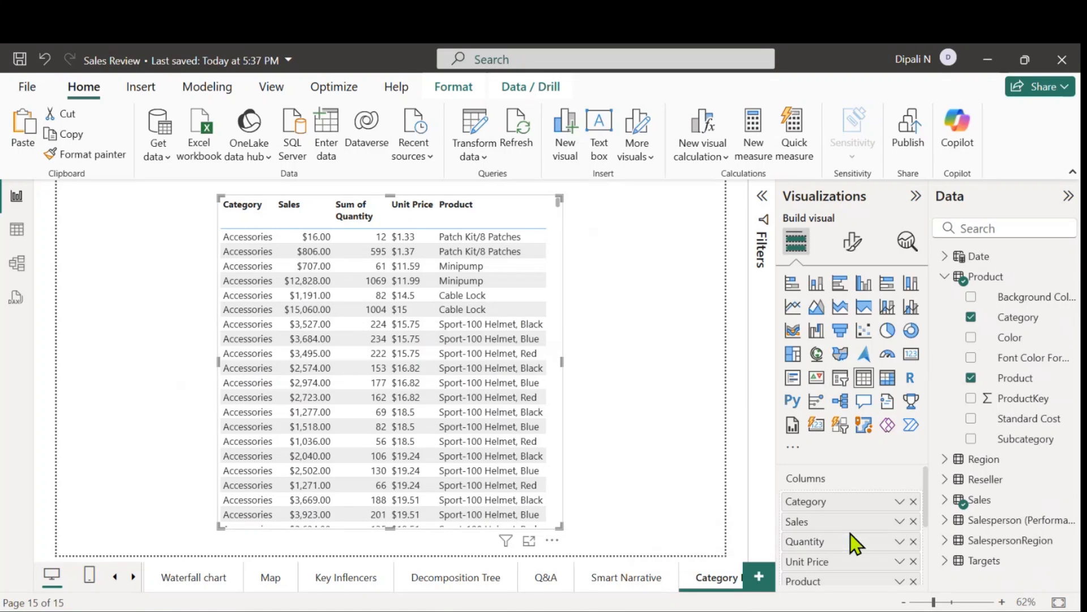
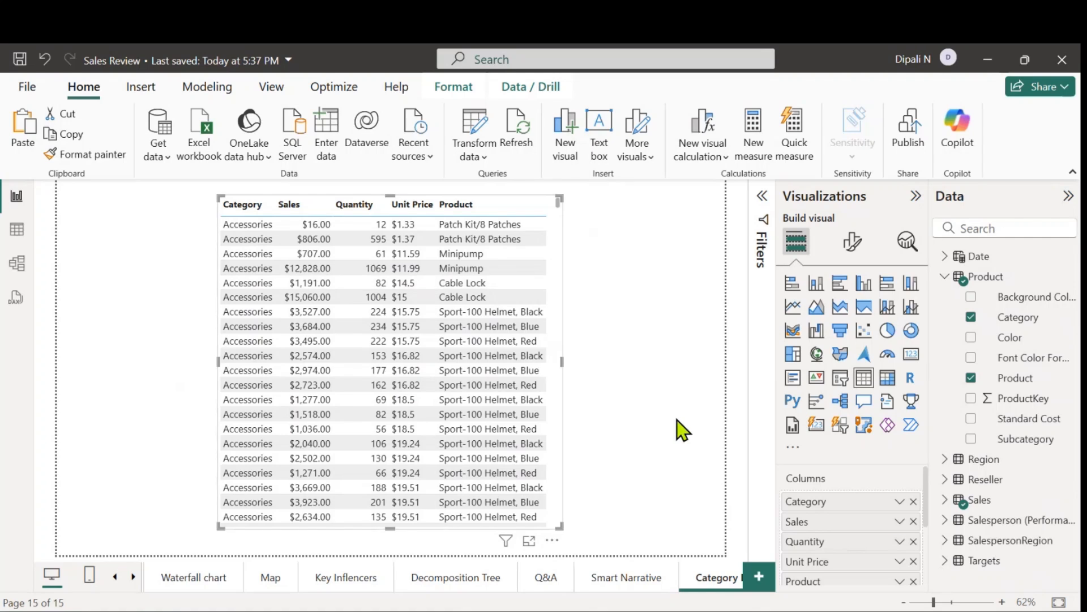
Step: Apply gradient background color conditional formatting to the Sales column, with a darker blue for the highest value, and check the Bikes rows
left_click(900, 522)
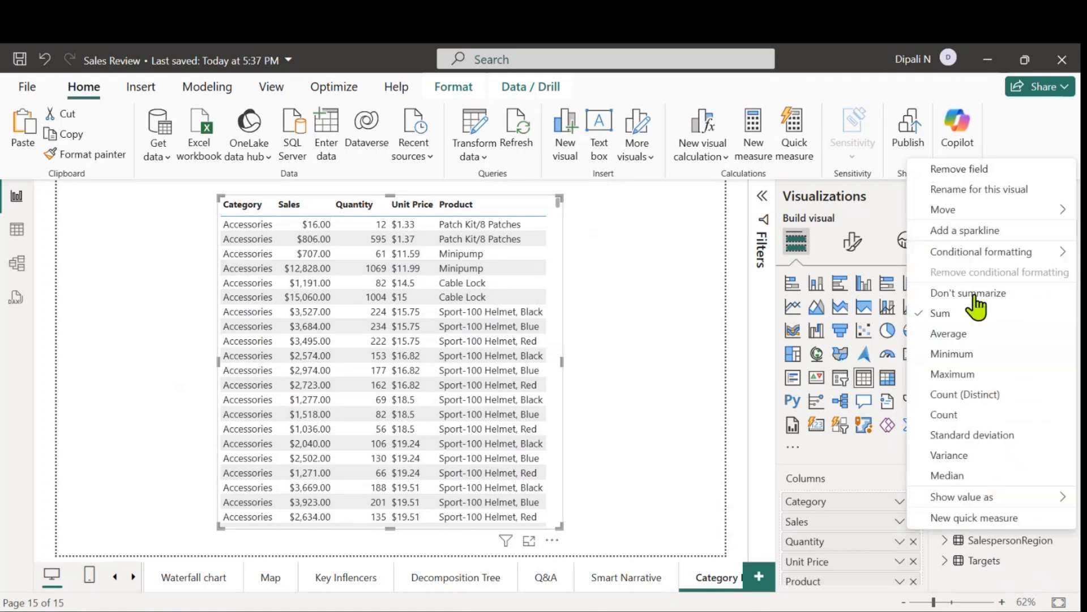
mouse_move(963, 258)
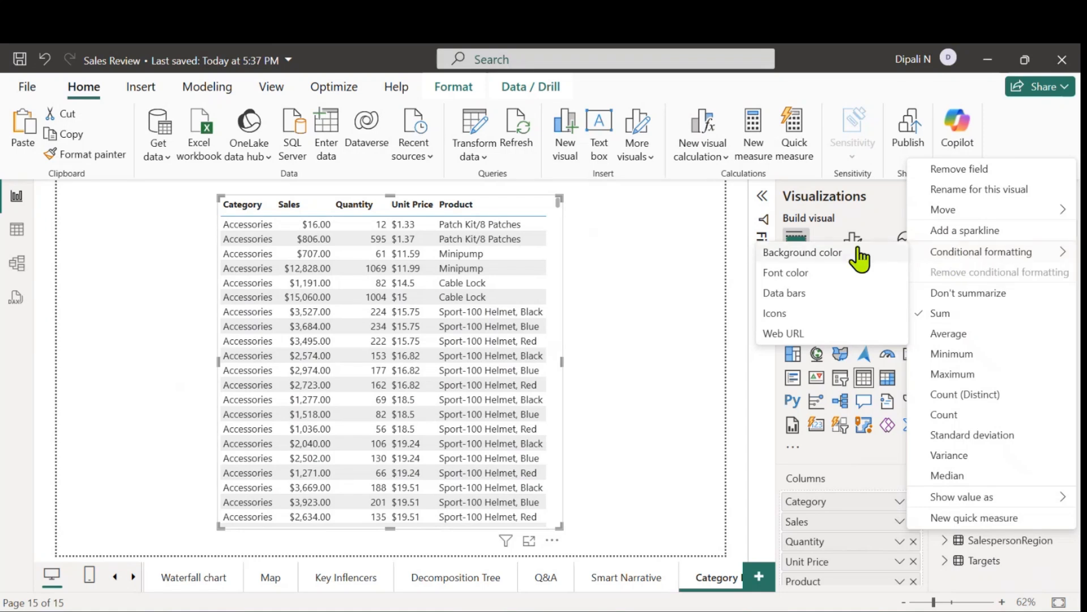
left_click(826, 252)
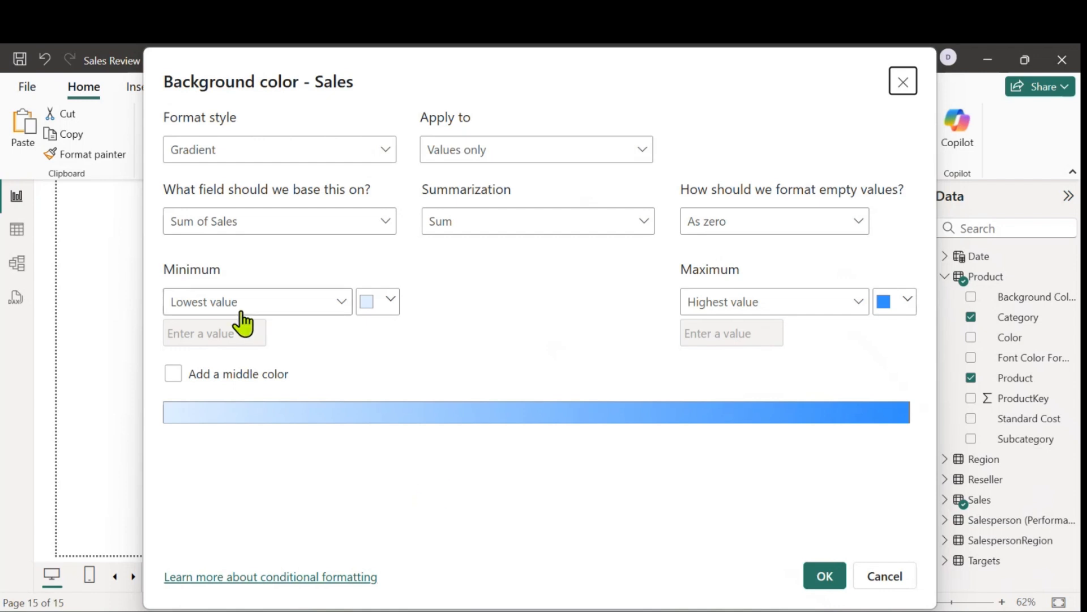
left_click(391, 299)
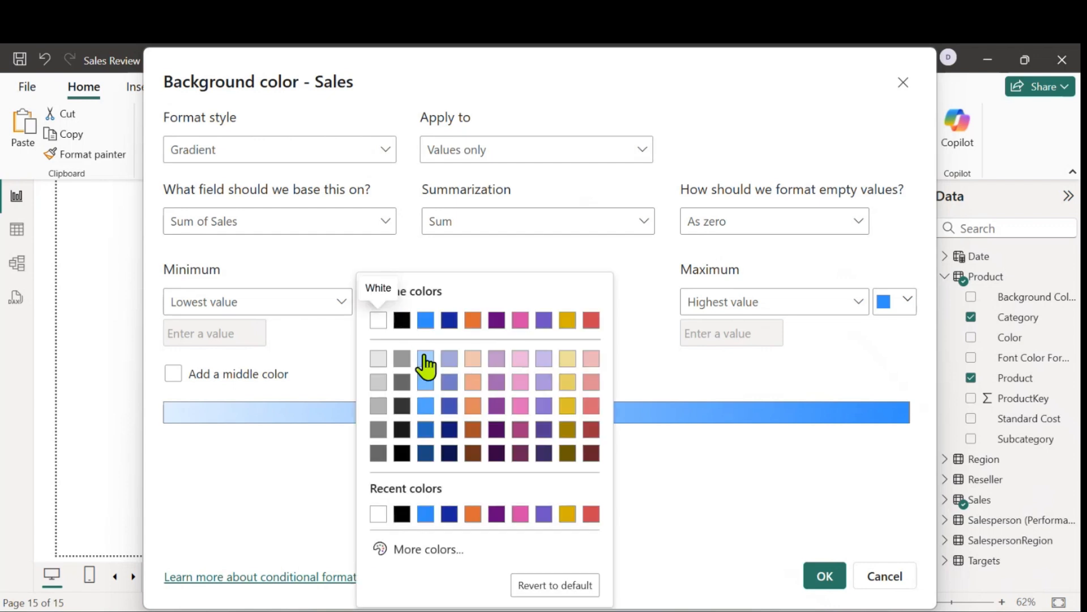
left_click(878, 337)
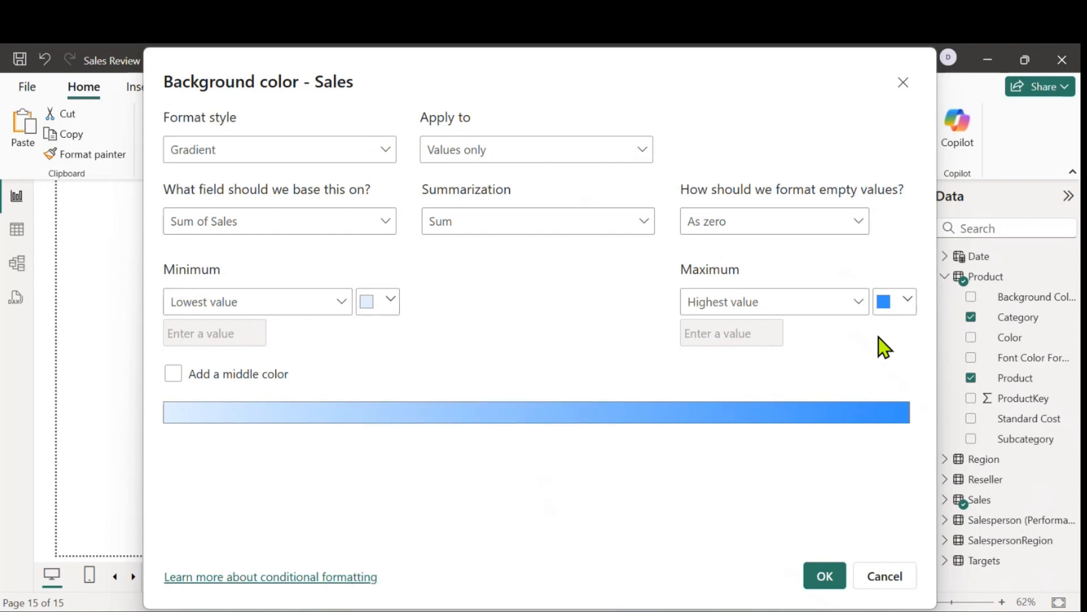
left_click(909, 302)
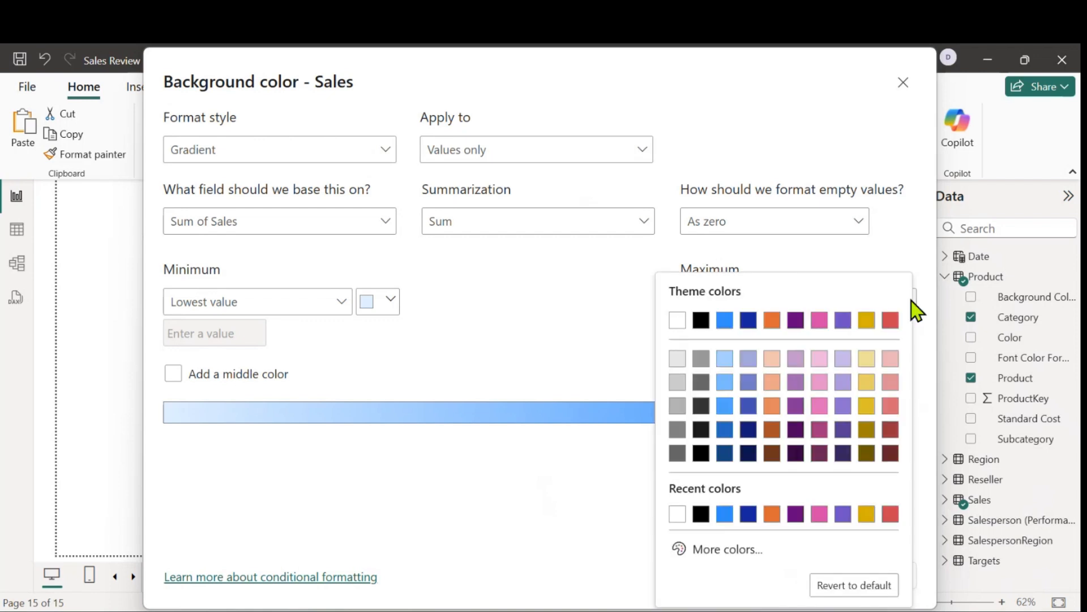
left_click(725, 431)
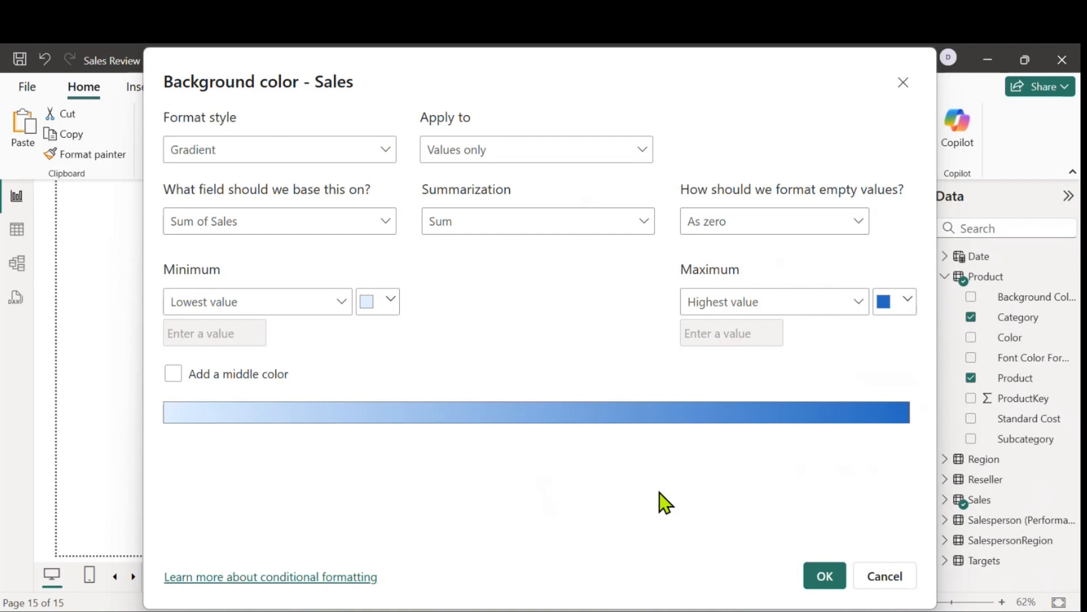
left_click(825, 584)
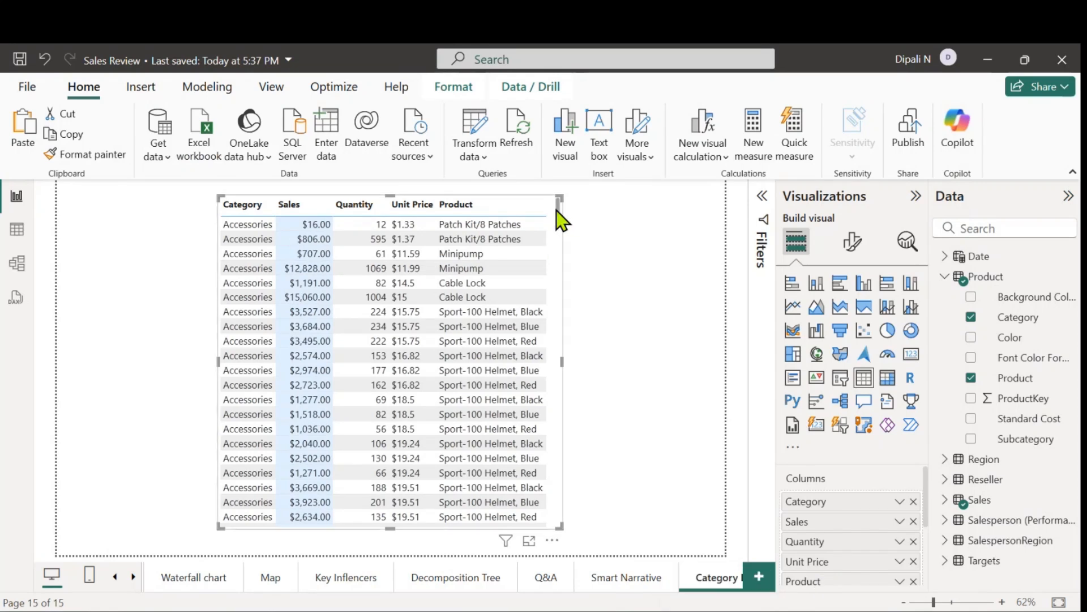
left_click_drag(556, 210, 572, 253)
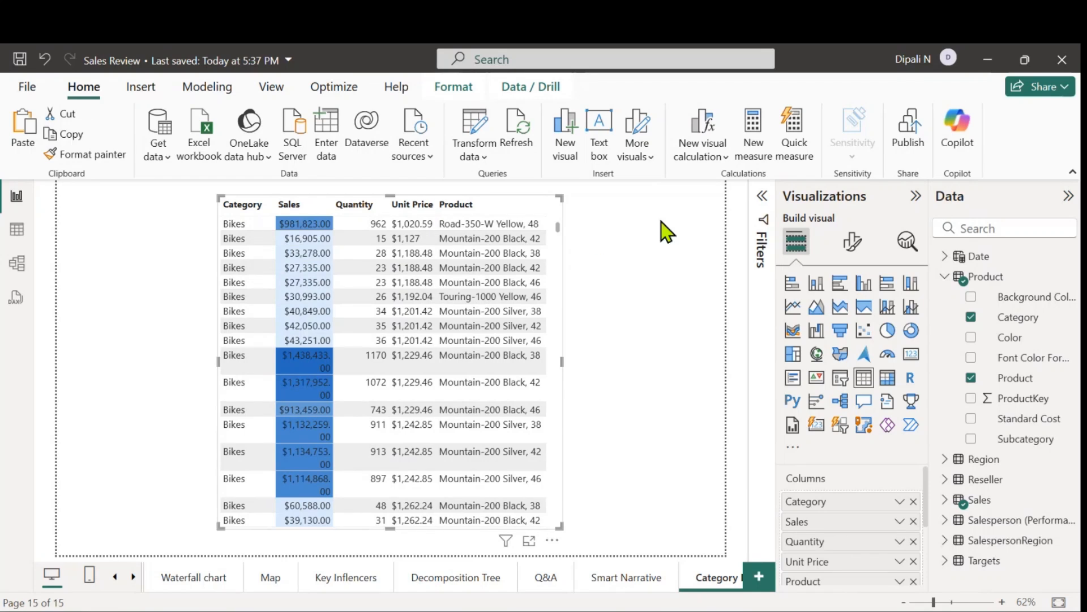
left_click(901, 522)
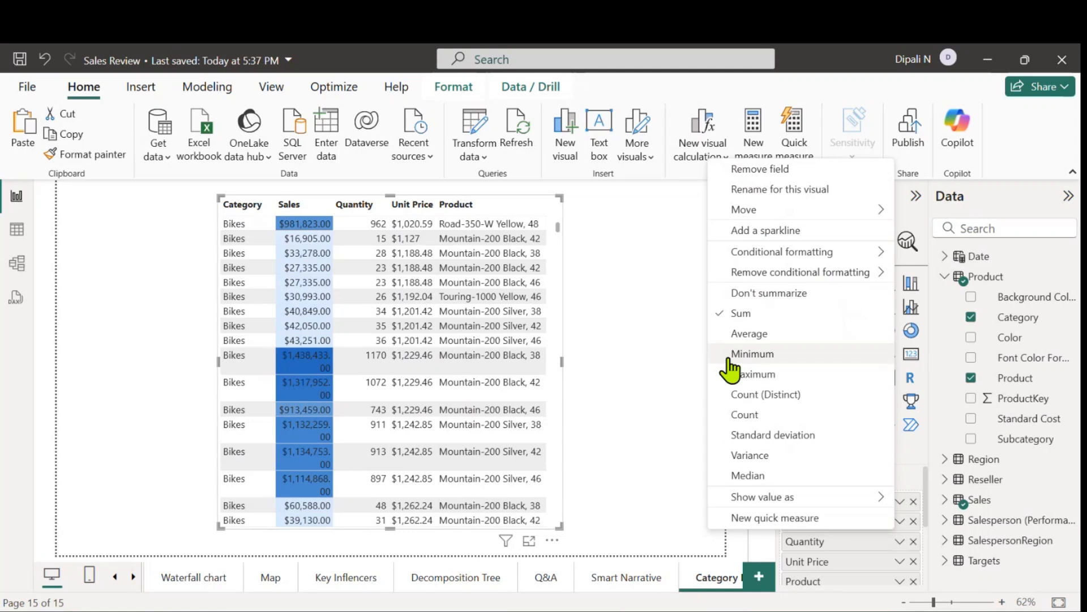
key("Escape")
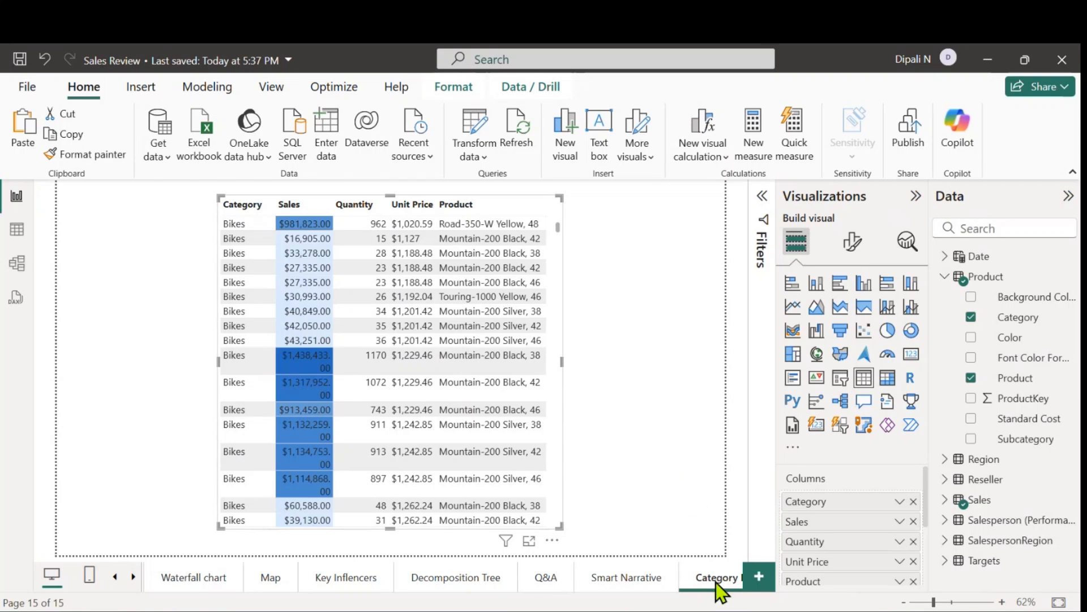
Step: Switch to the Sales Overview page and check the available options for the Bikes column in the Sales by Category chart
left_click(116, 582)
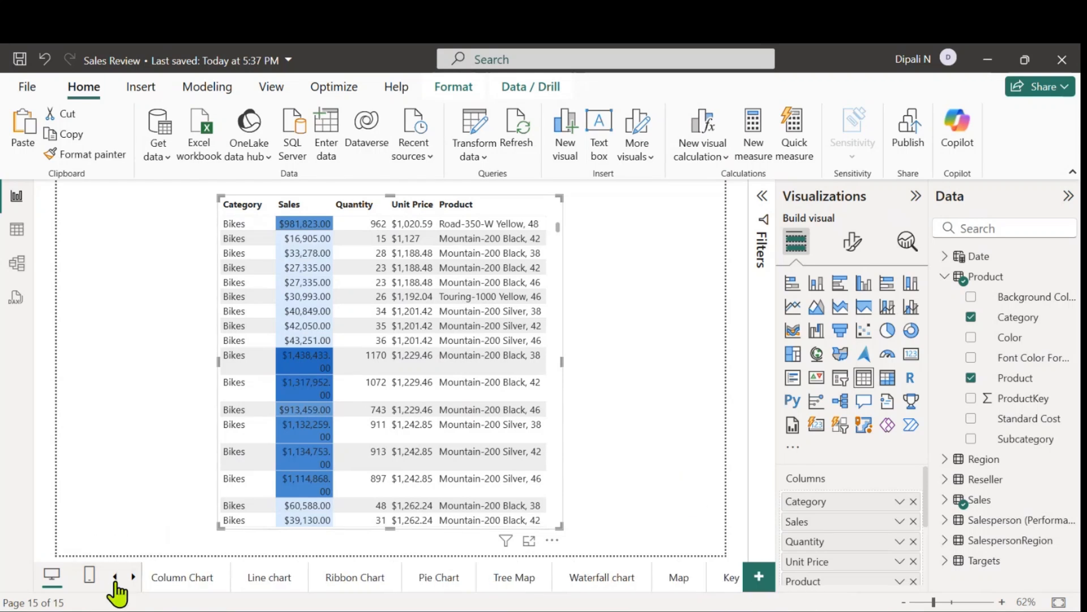
left_click(115, 579)
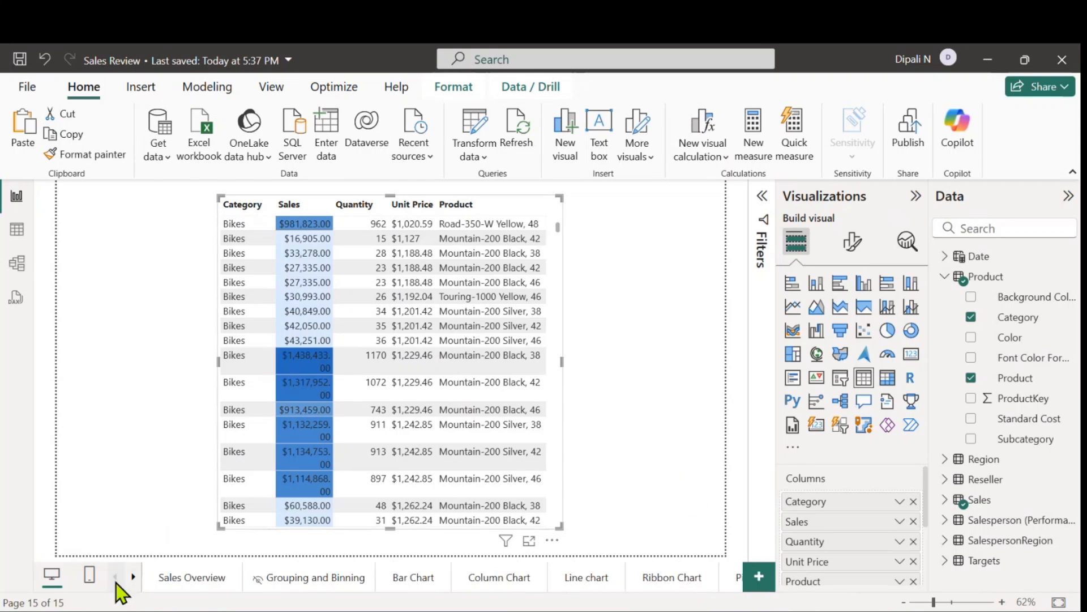
left_click(191, 581)
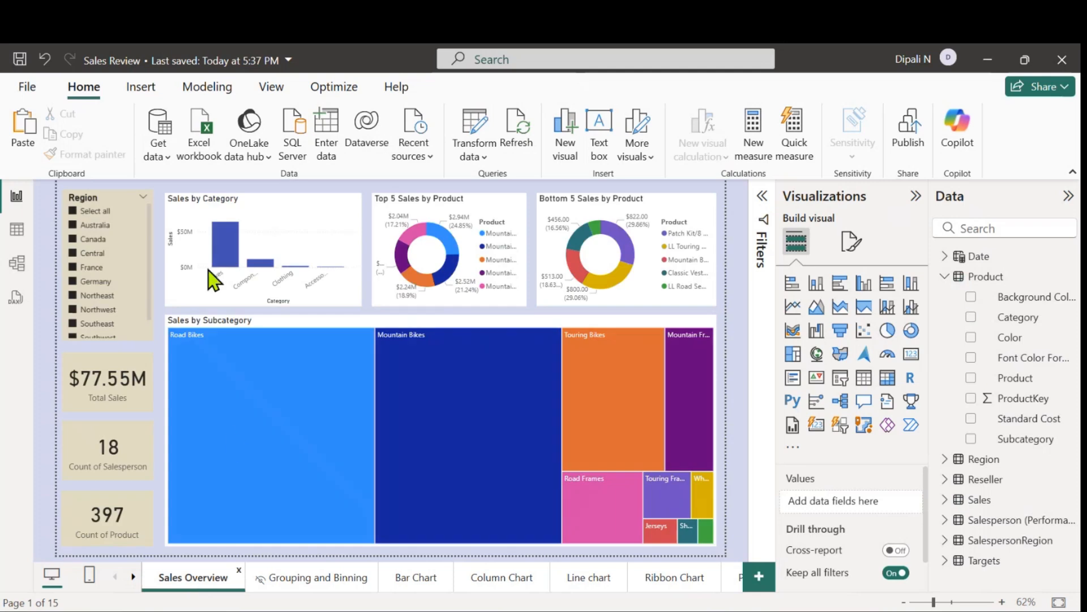
mouse_move(222, 255)
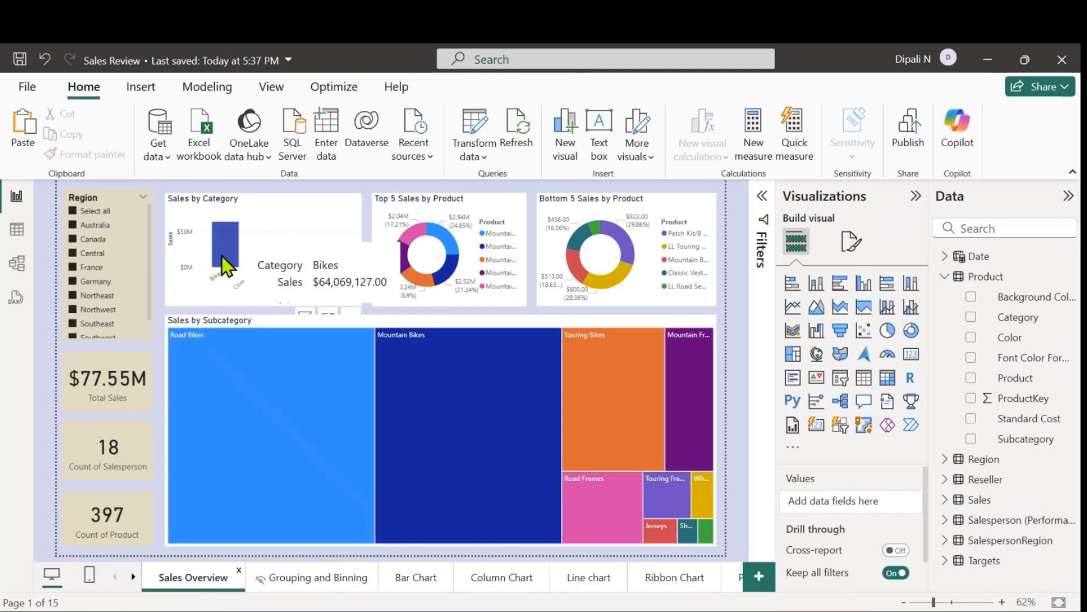
right_click(222, 255)
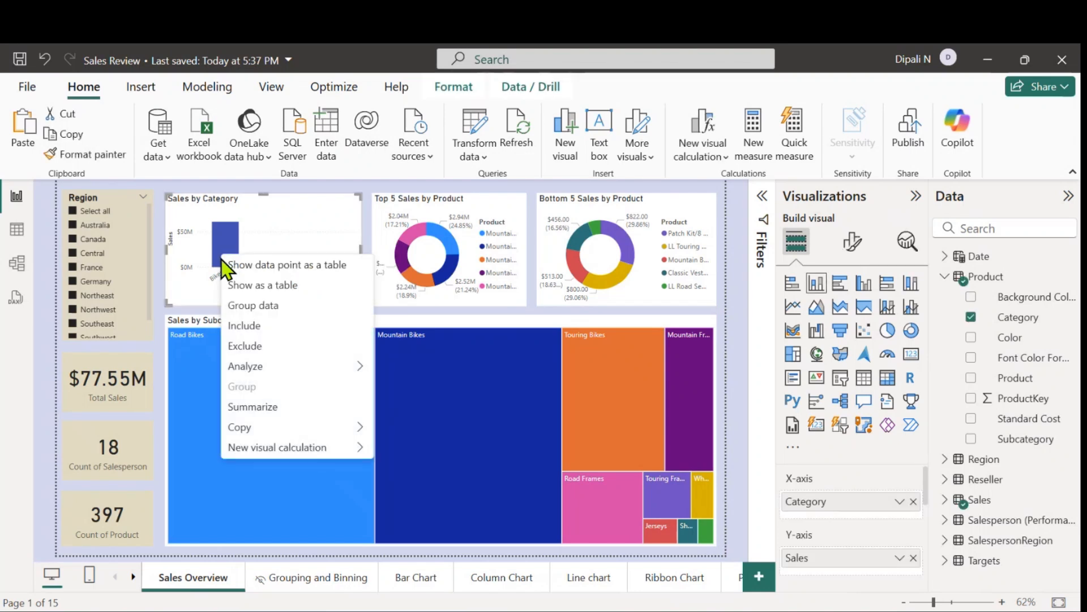
left_click(332, 198)
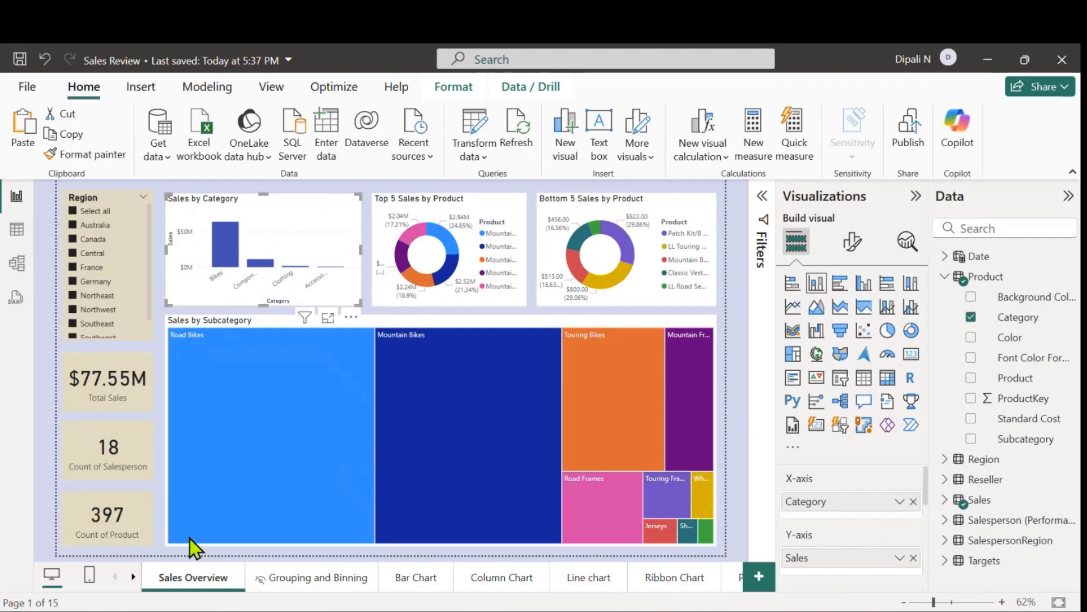
Step: Add the Product table's Category field as a drill-through field on the Category Details page
left_click(133, 576)
left_click(134, 576)
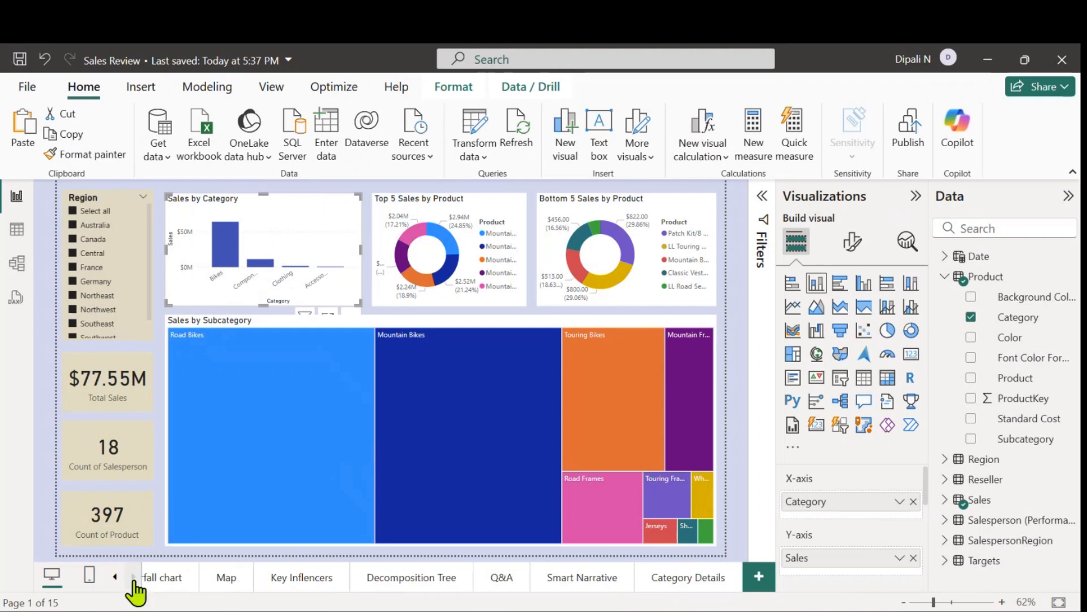
left_click(687, 579)
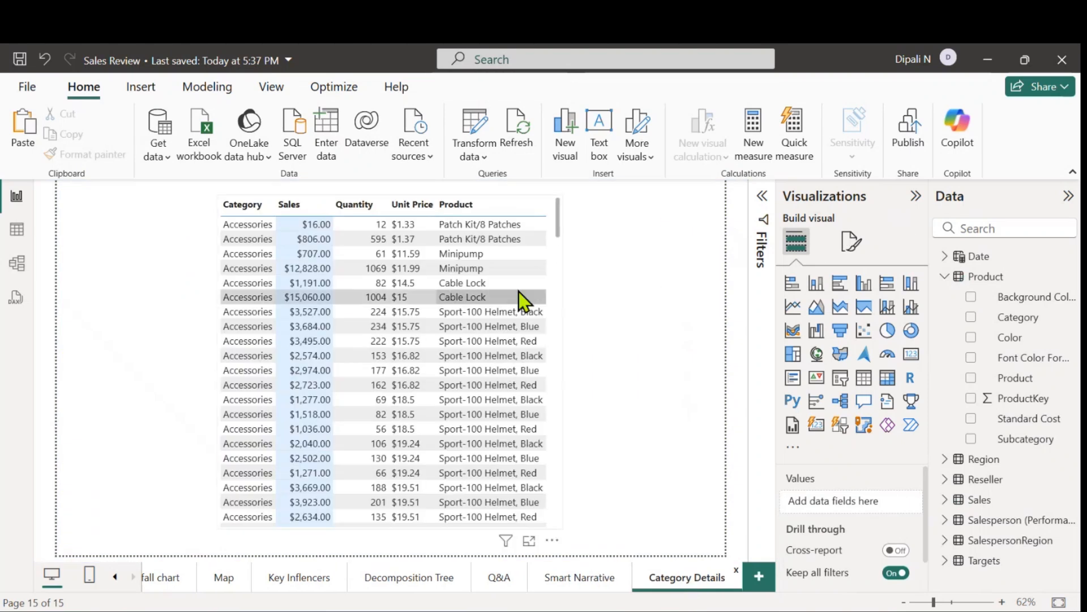
left_click_drag(559, 212, 566, 264)
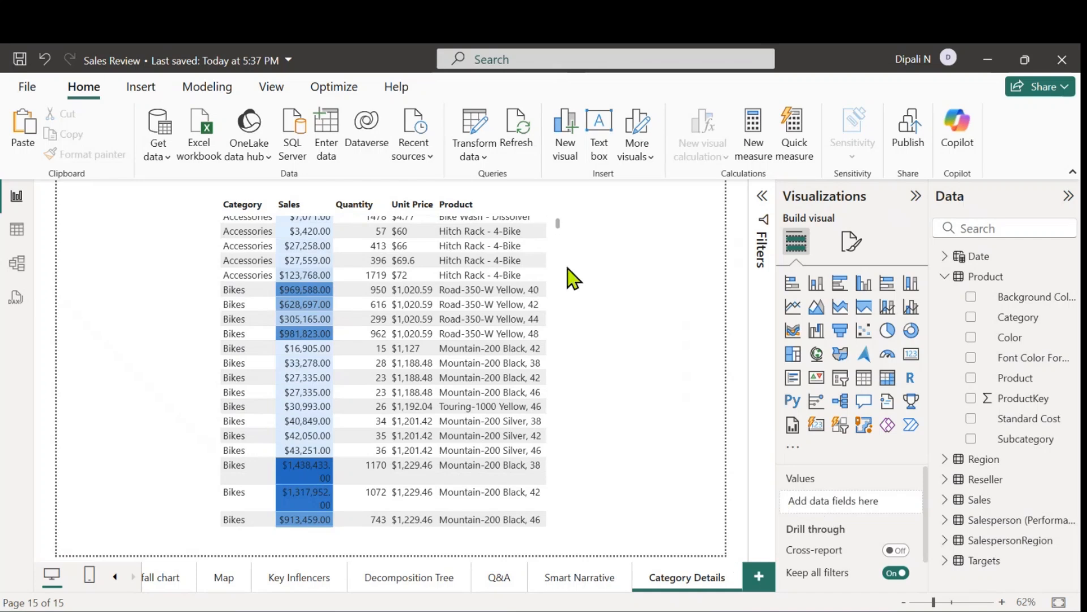
left_click(548, 201)
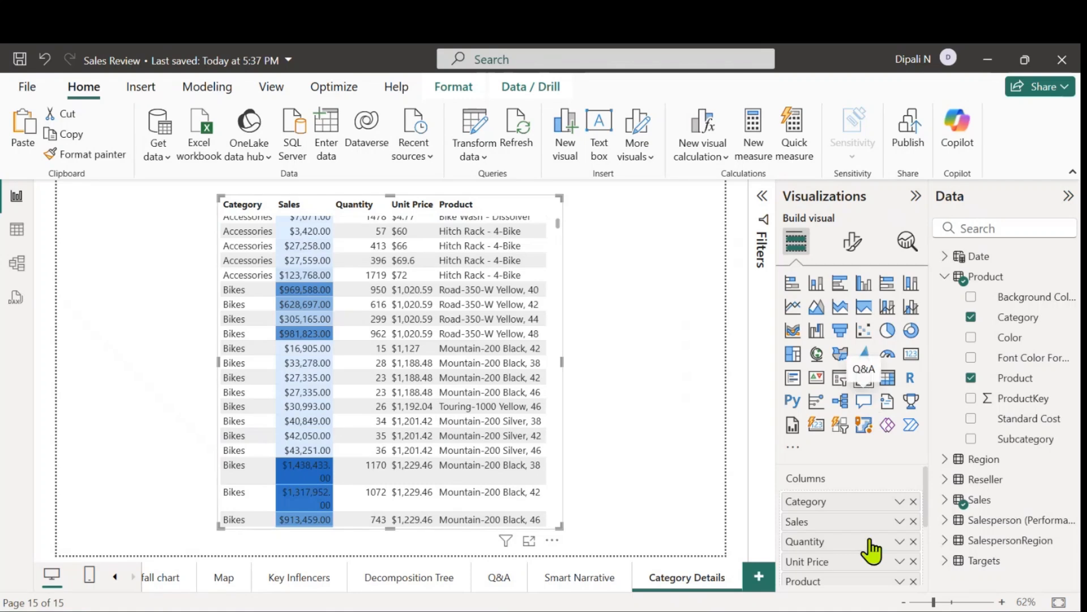
scroll(869, 539, "down", 3)
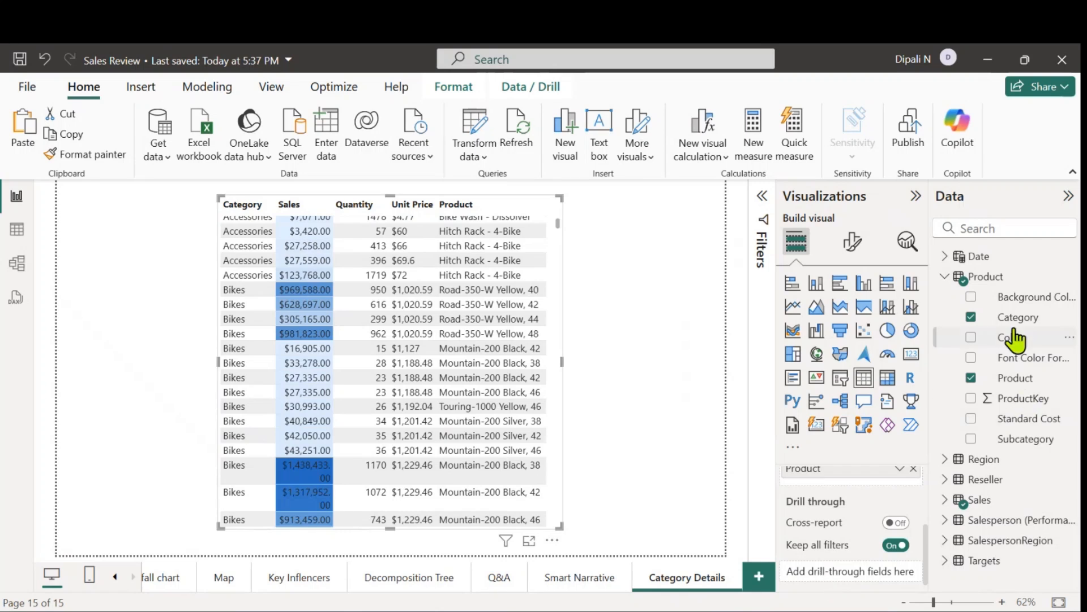
left_click_drag(1014, 318, 865, 575)
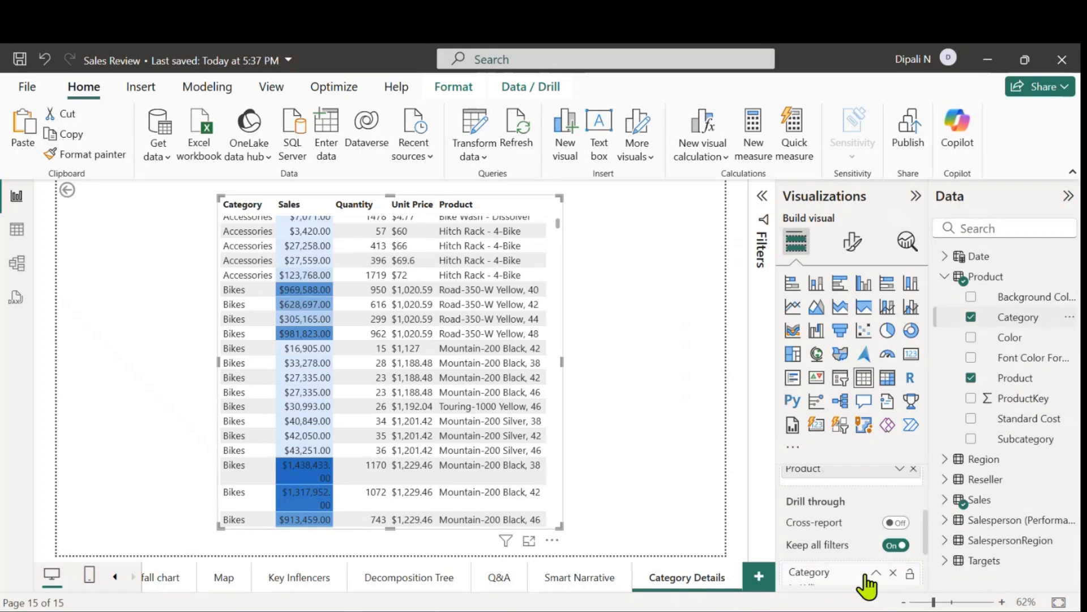
left_click_drag(929, 507, 931, 545)
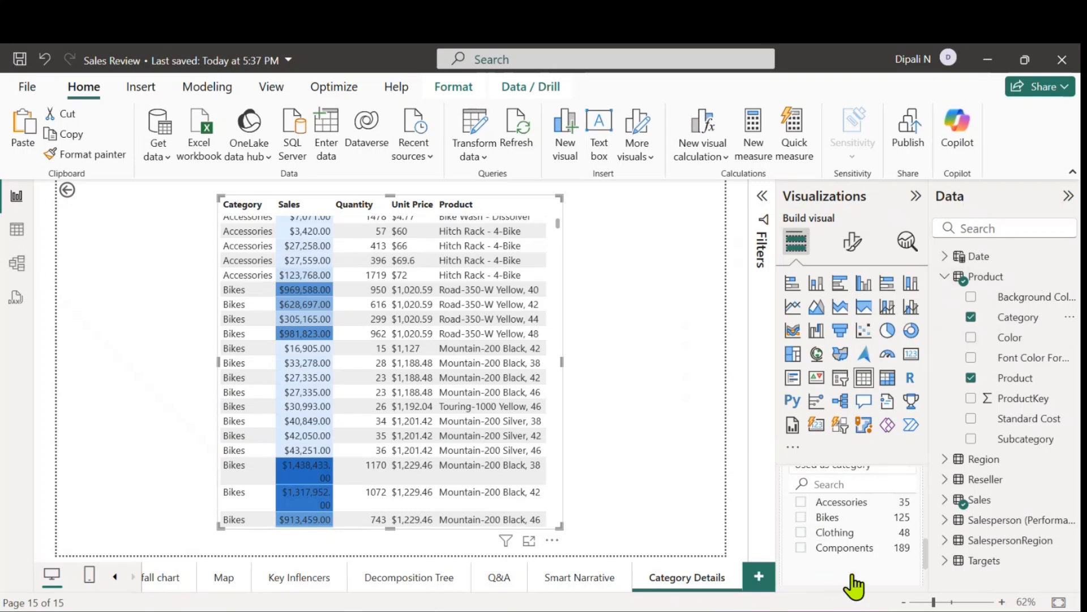
Step: Enlarge the back button on the Category Details page and place it in the page's upper-left corner
left_click(88, 196)
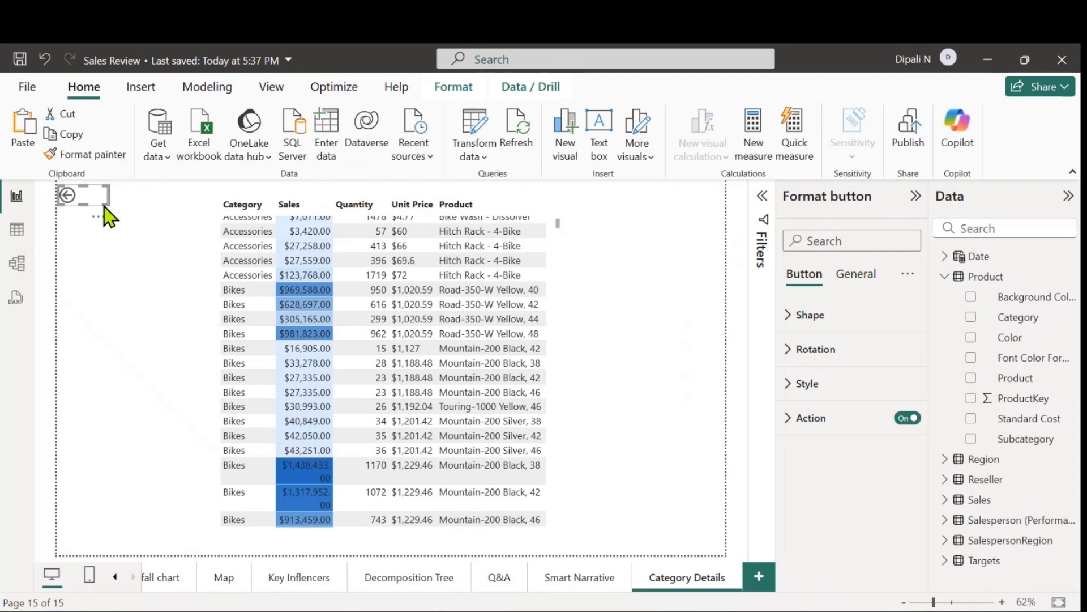
left_click_drag(104, 201, 91, 215)
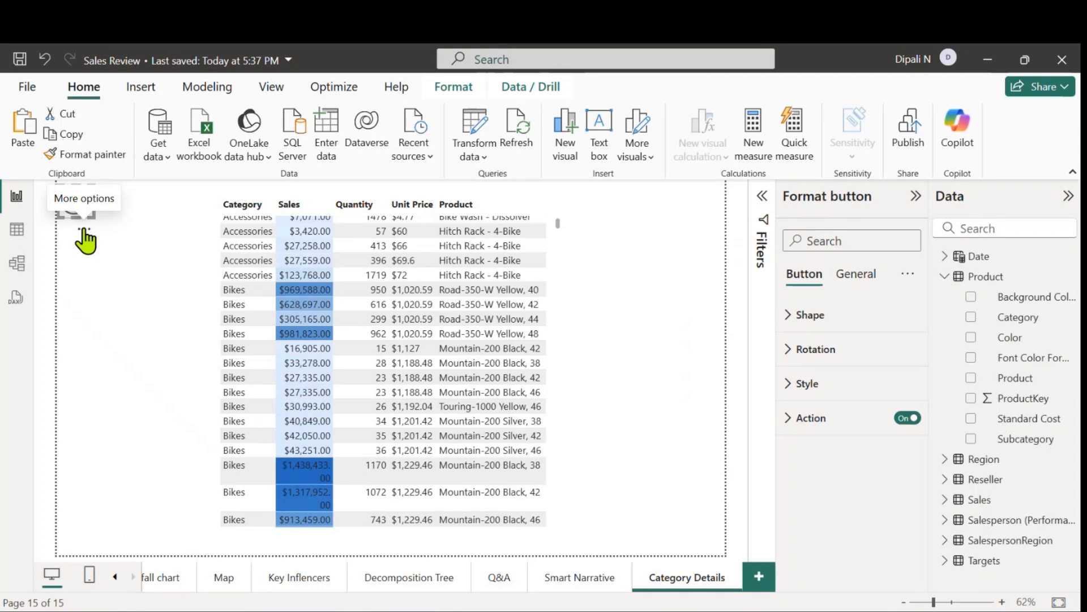
left_click(91, 237)
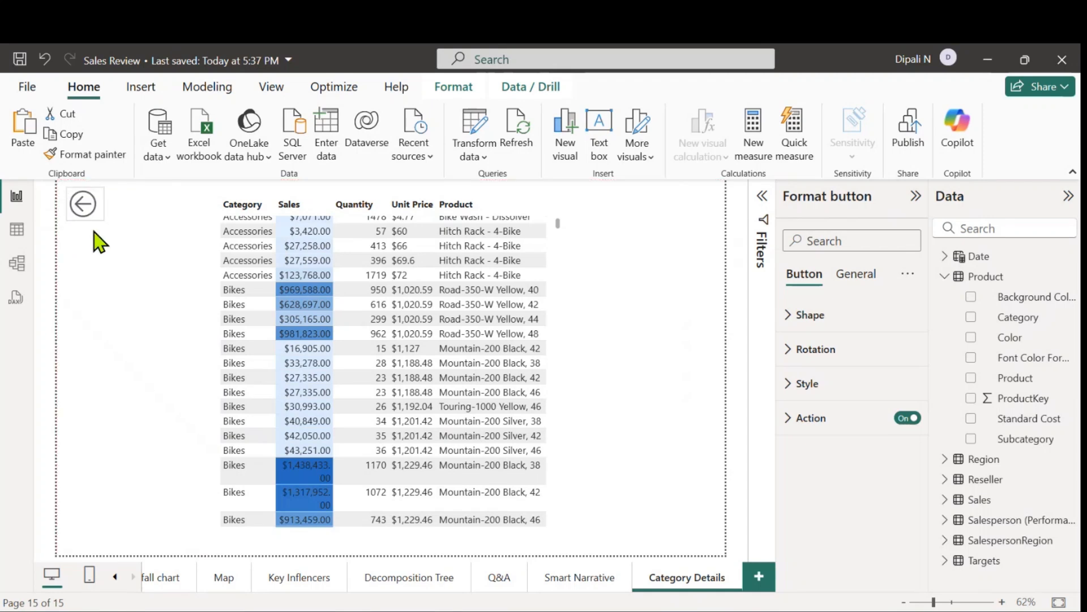
left_click_drag(94, 232, 90, 232)
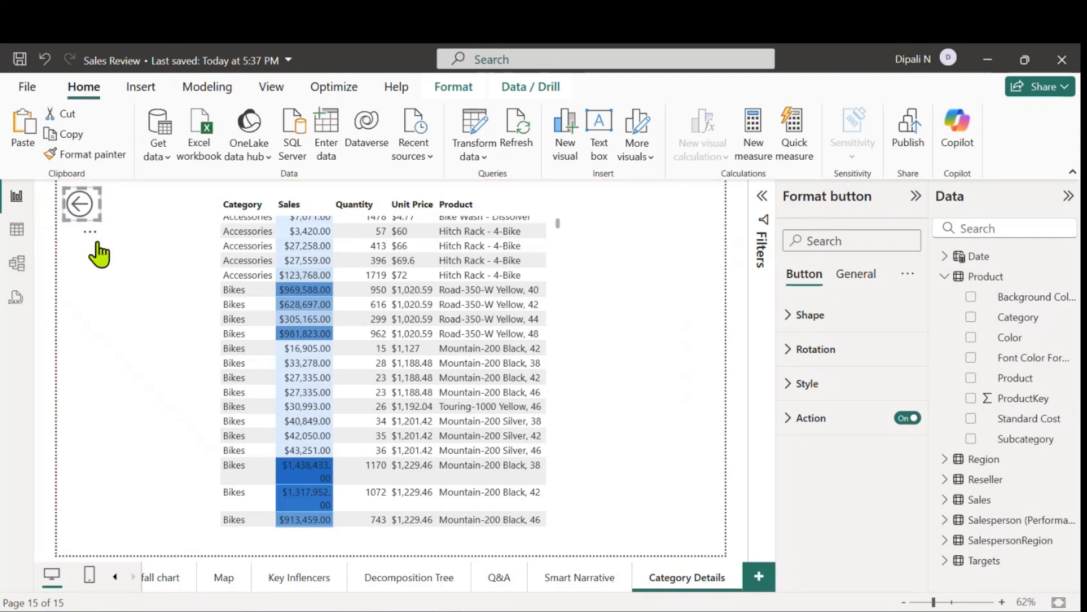
left_click(106, 257)
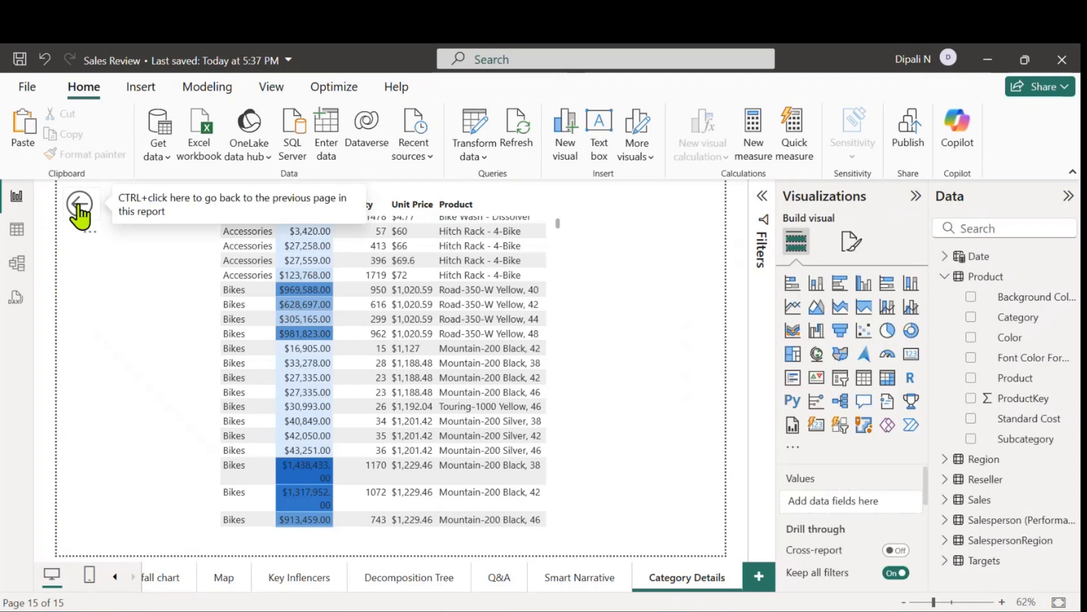
Step: Return to Sales Overview with the back button, and drill through from the Bikes column of Sales by Category to Category Details
left_click(79, 205, "ctrl")
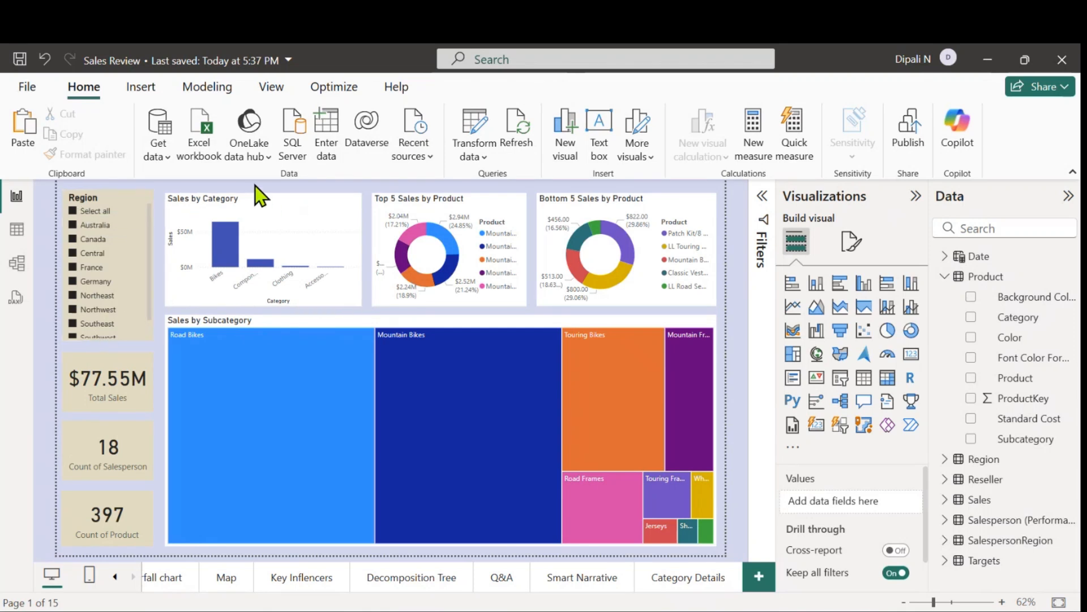
right_click(223, 239)
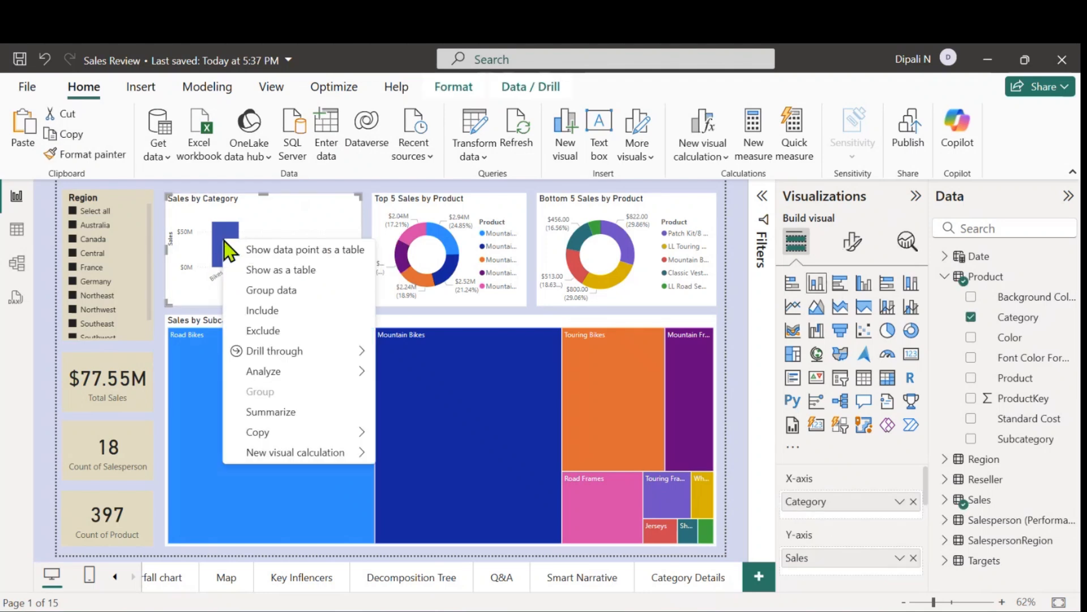
mouse_move(258, 355)
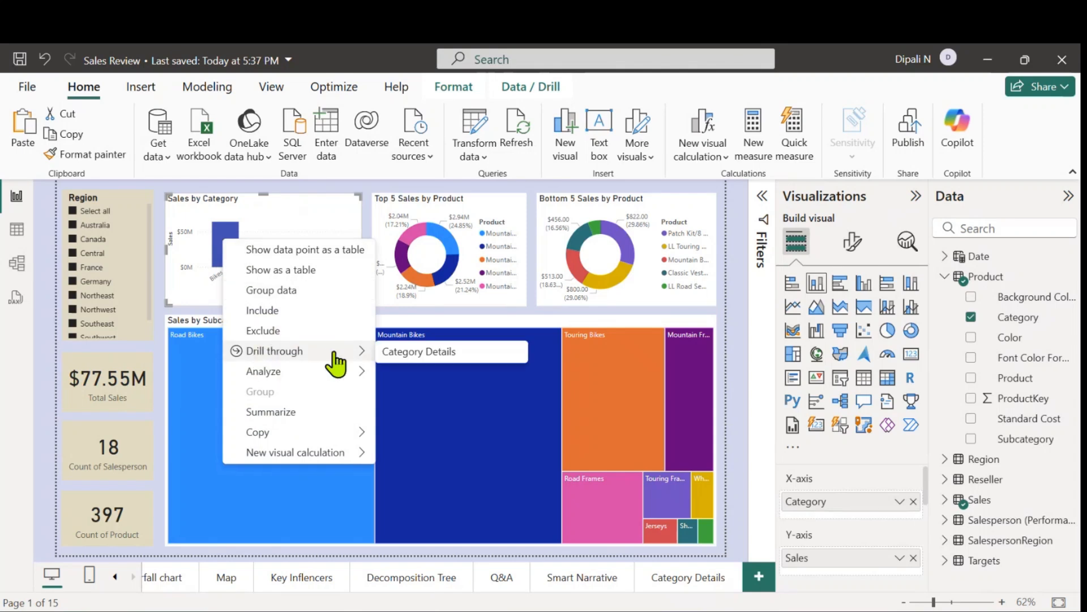
left_click(414, 354)
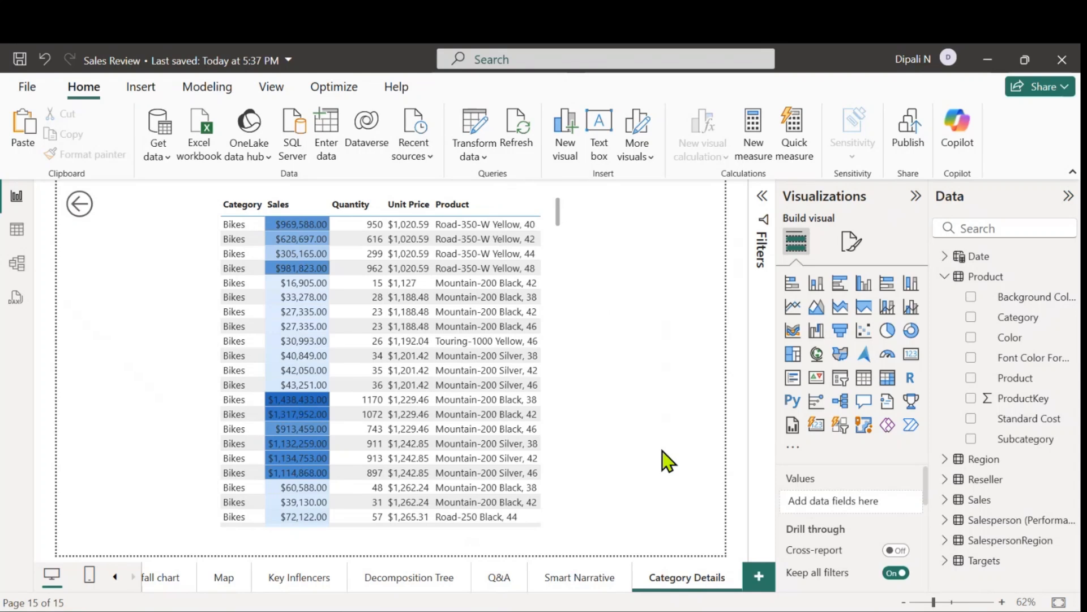
Step: Go back to the Sales Overview page and check whether the Top 5 Sales by Product chart offers drill-through
left_click(115, 577)
left_click(115, 577)
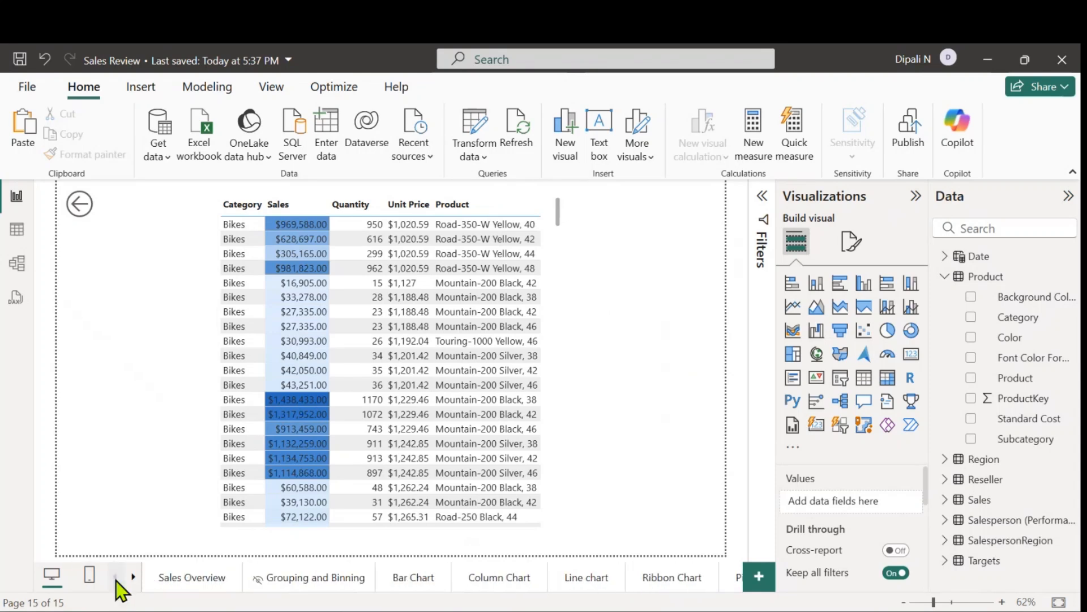
left_click(196, 578)
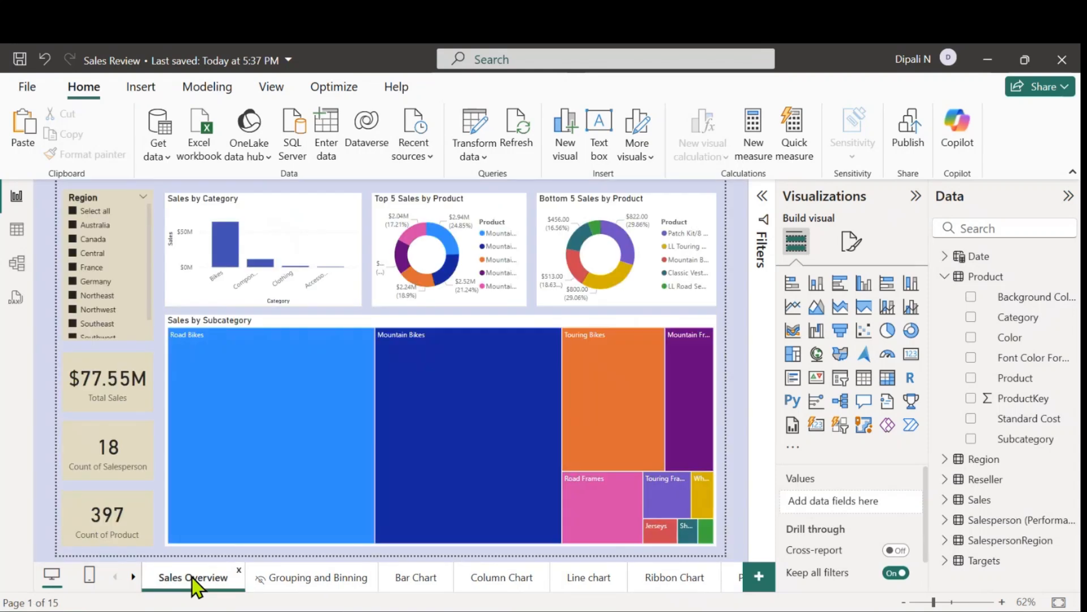
right_click(446, 233)
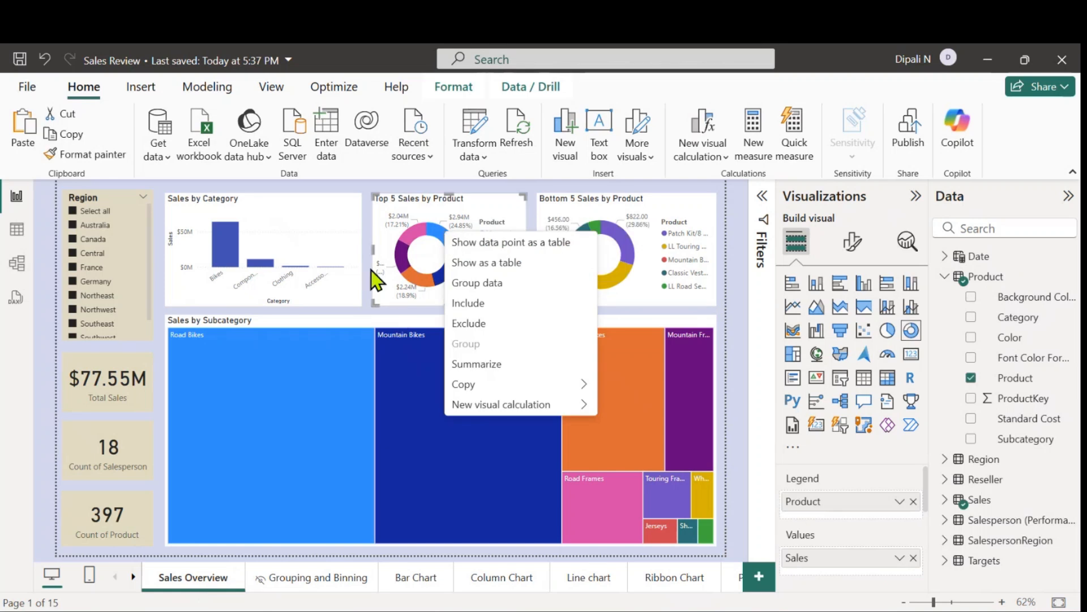
key("Escape")
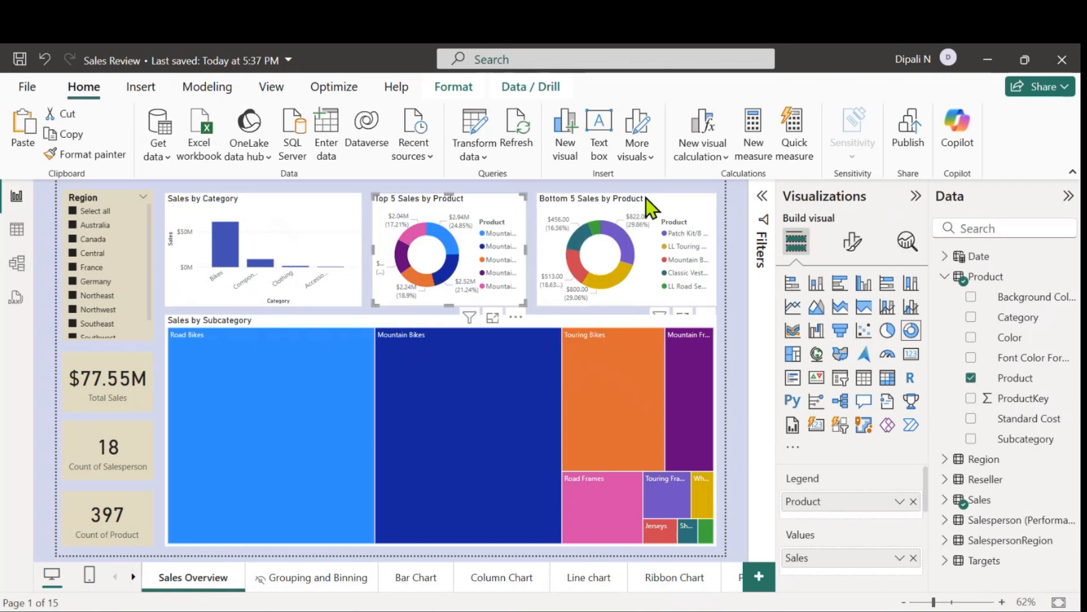
left_click(542, 182)
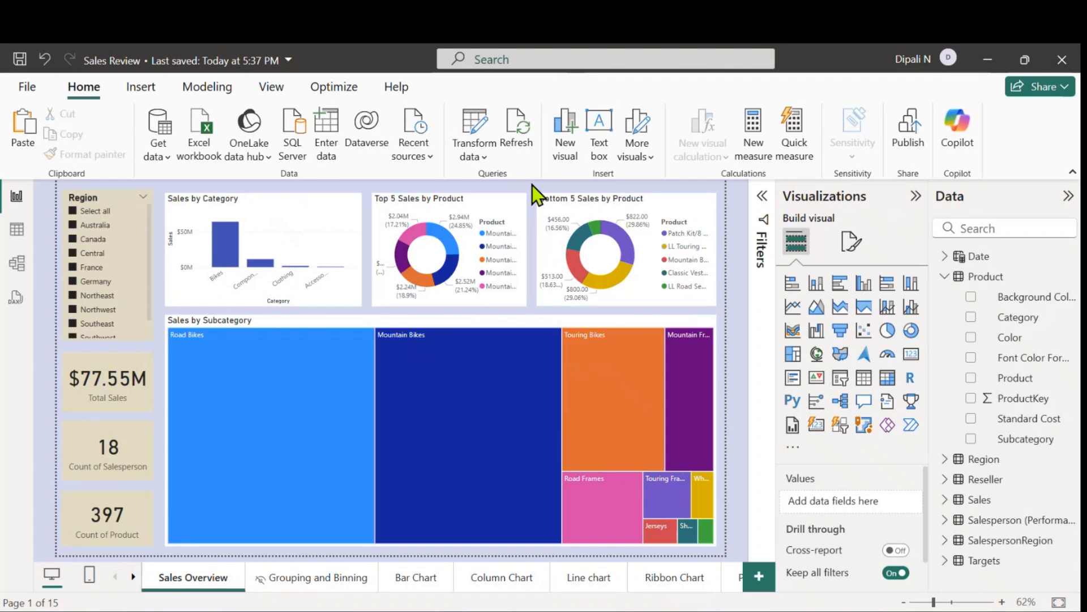
Step: Copy the Region slicer visual on the Sales Overview page
left_click(104, 197)
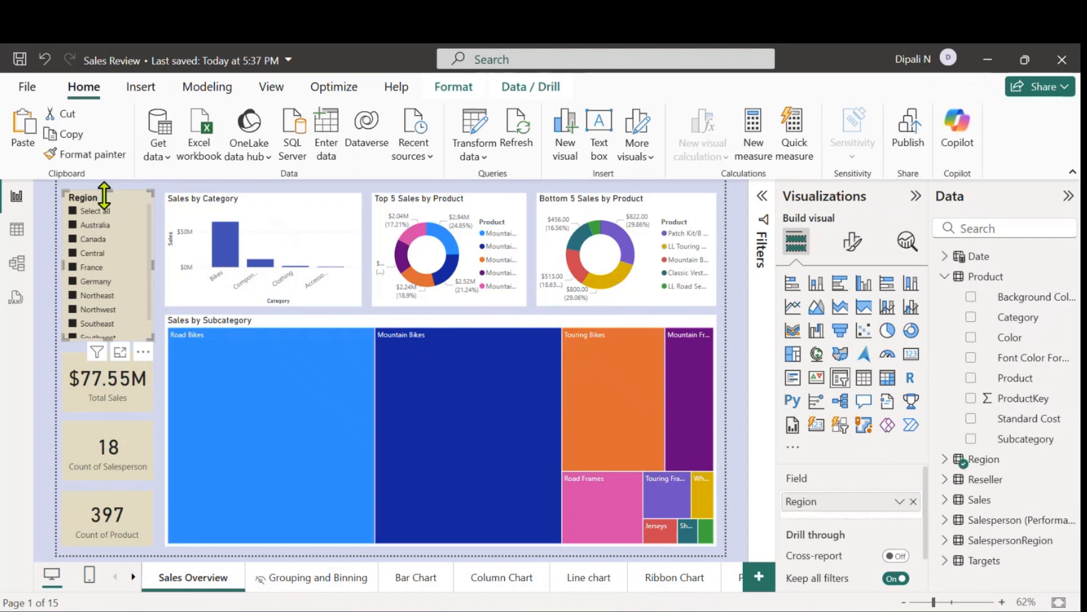
left_click(144, 352)
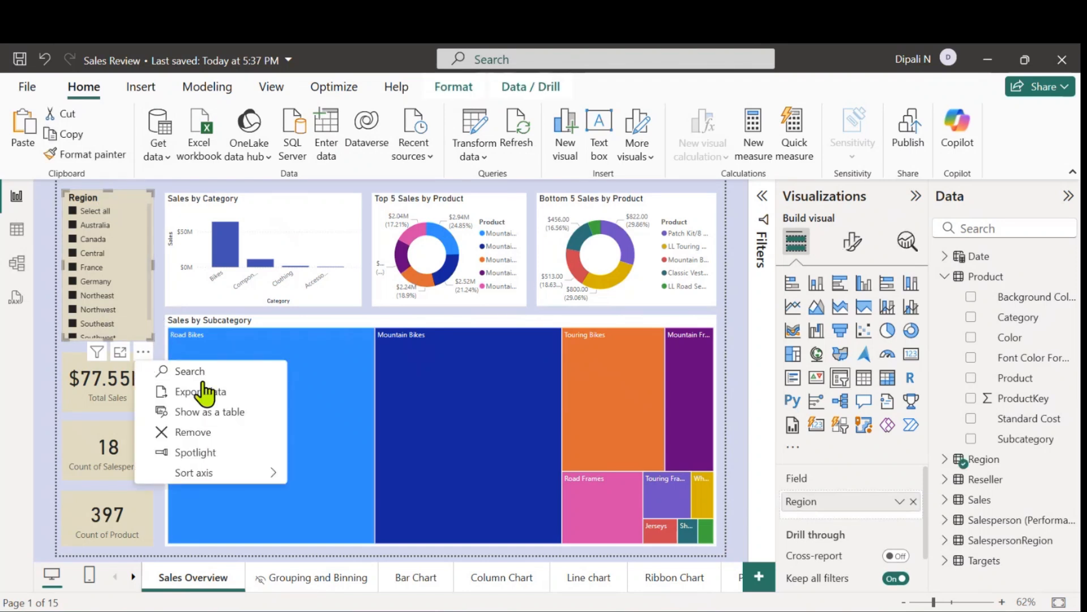
right_click(144, 270)
mouse_move(182, 422)
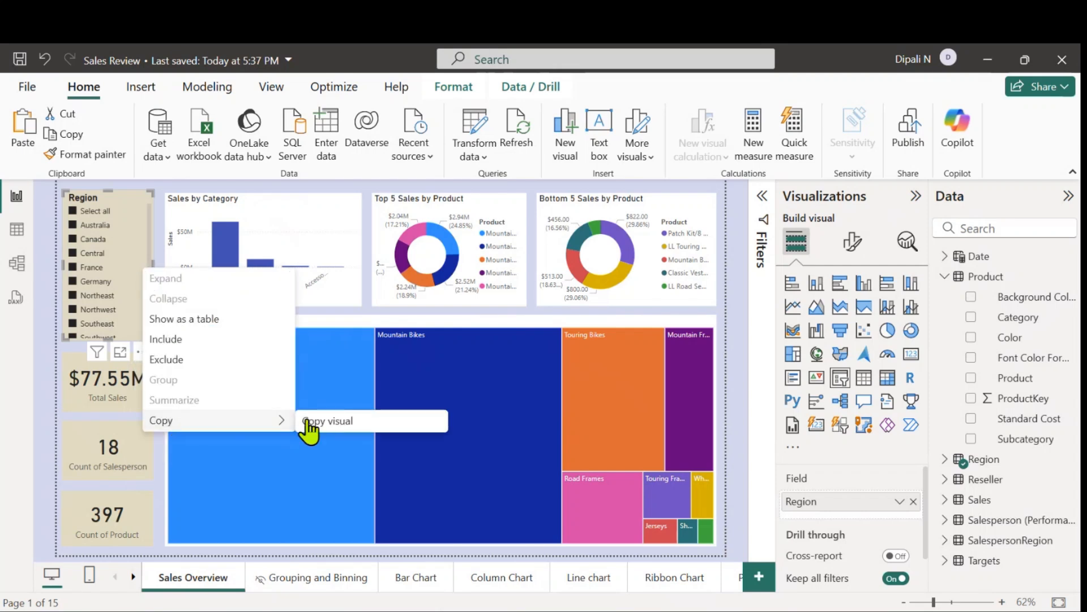
left_click(327, 422)
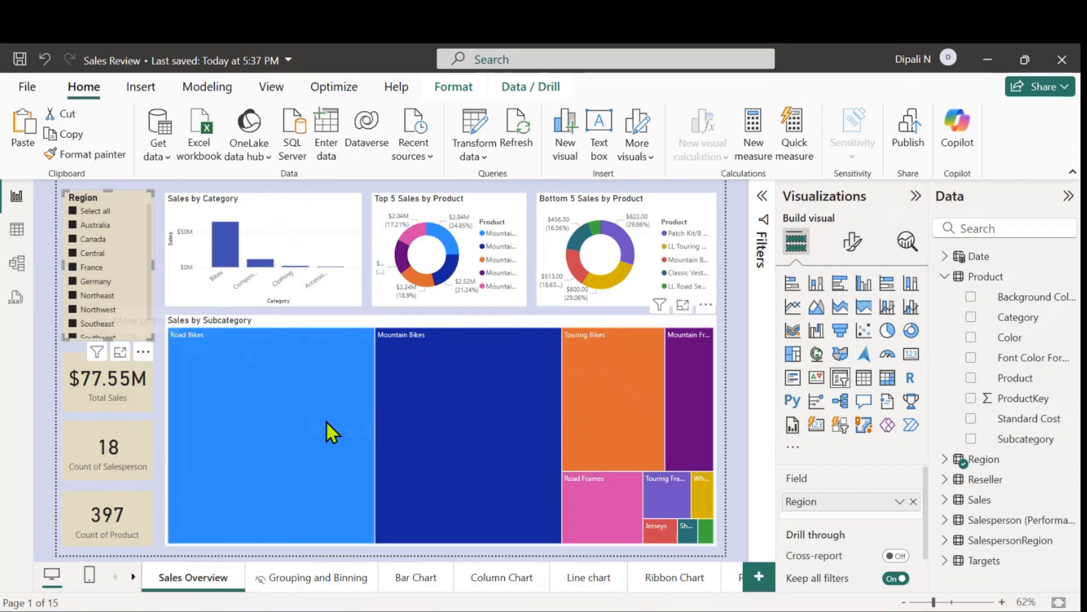
Step: Paste the copied Region slicer onto the Bar Chart page and dismiss the sync choice
left_click(398, 585)
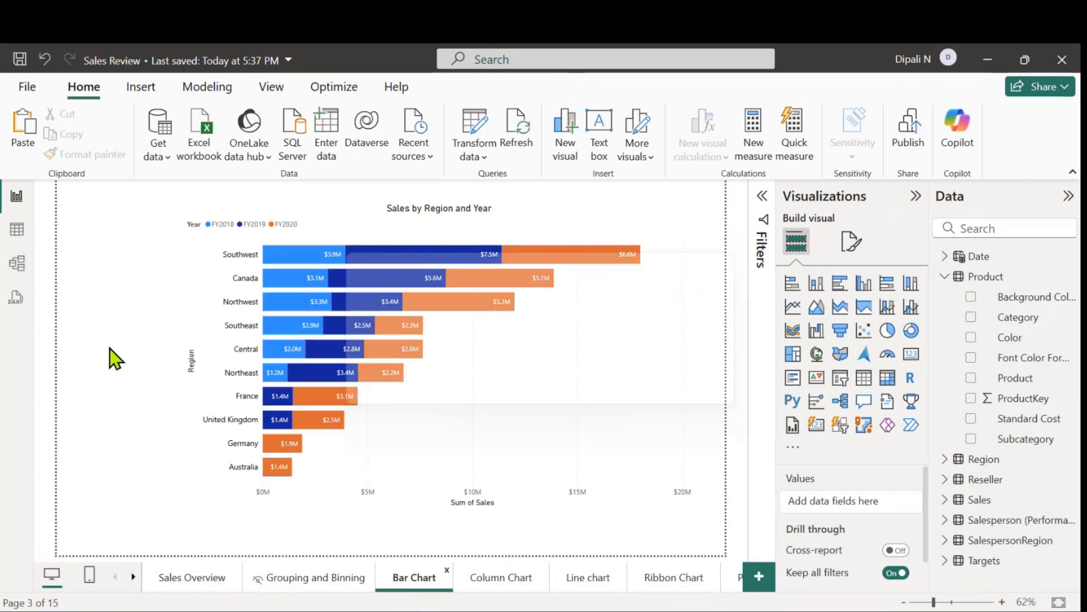
key("ctrl+v")
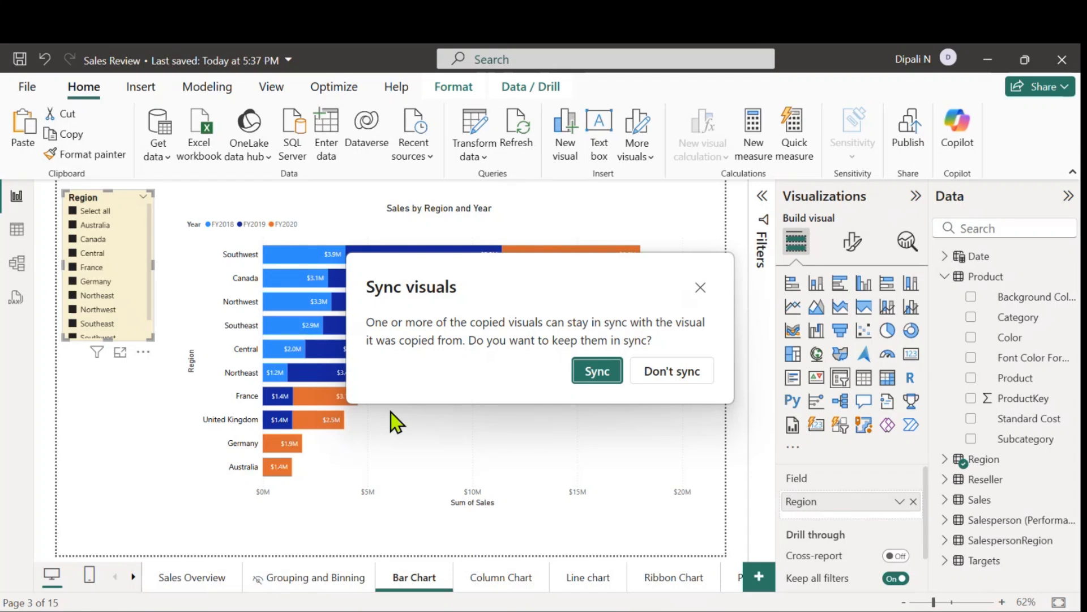
left_click(700, 288)
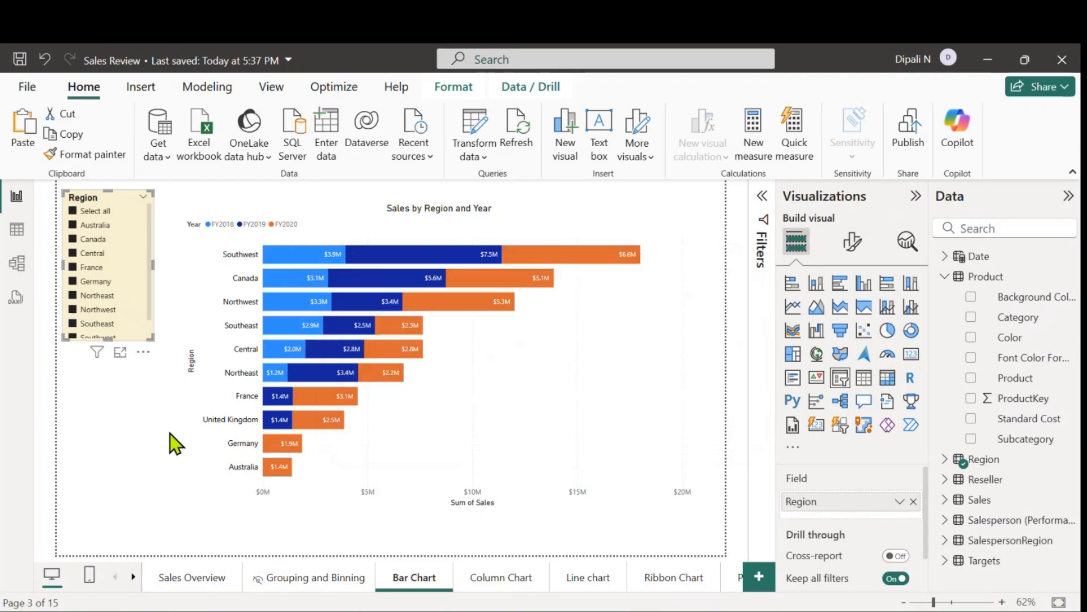
left_click(105, 426)
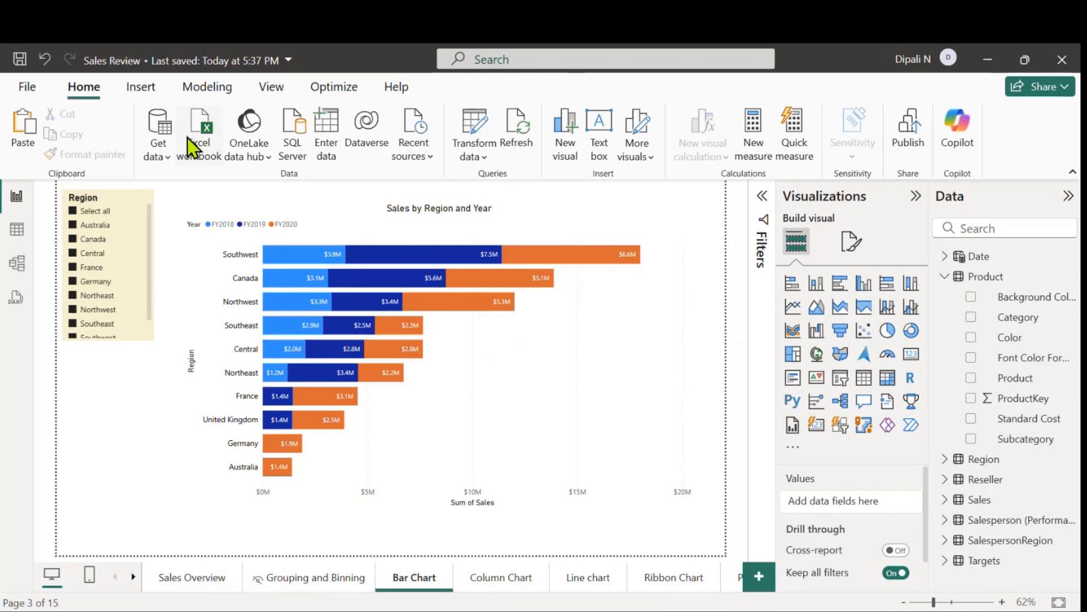
Step: Keep only Canada selected in the Region slicer on Sales Overview and check whether the Bar Chart page follows the selection
left_click(270, 92)
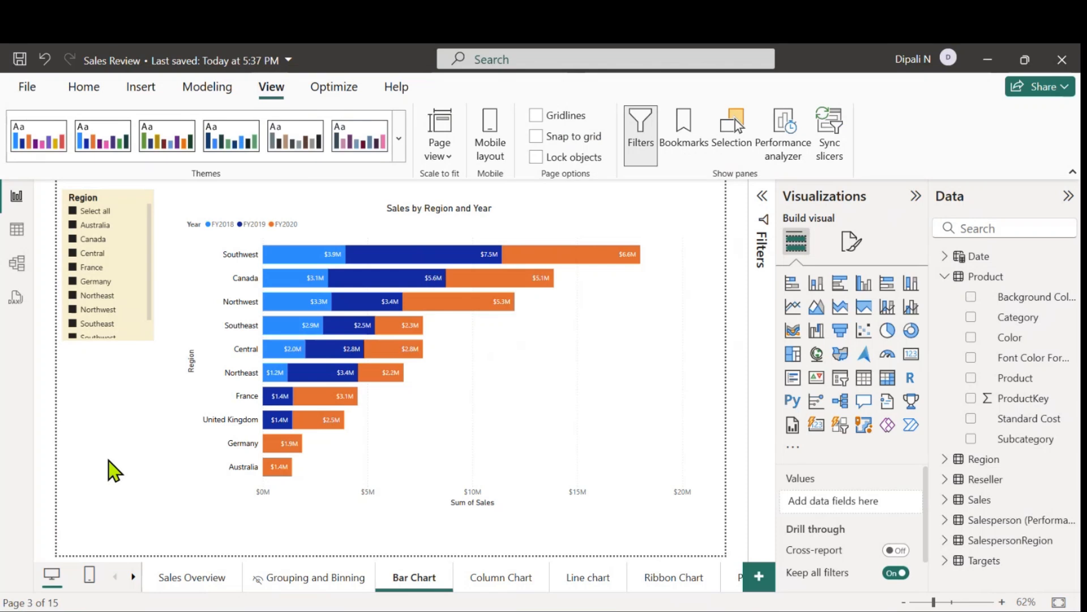
left_click(180, 579)
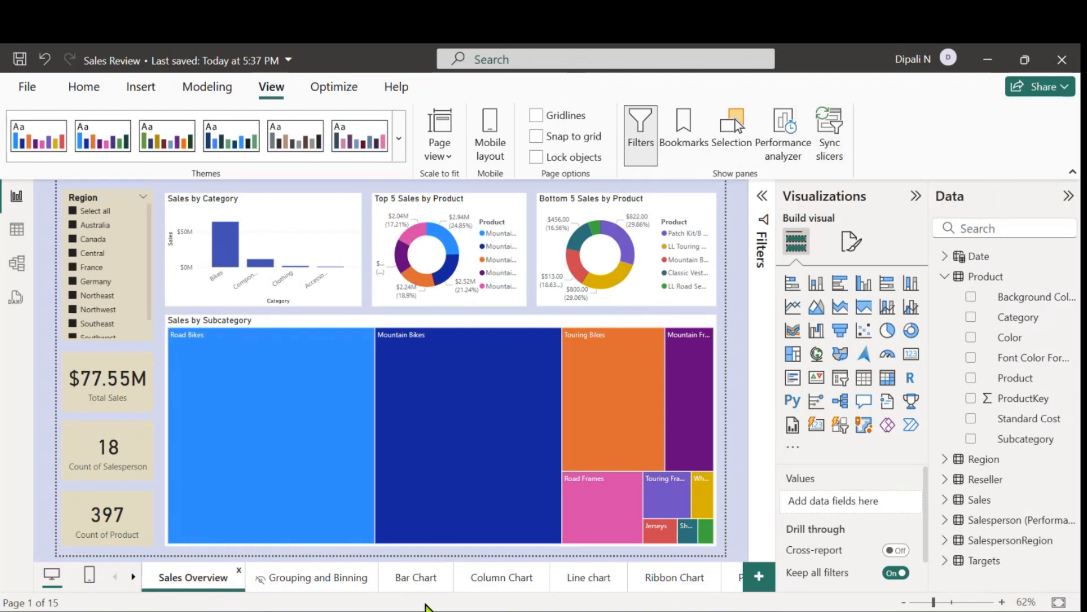
left_click(409, 580)
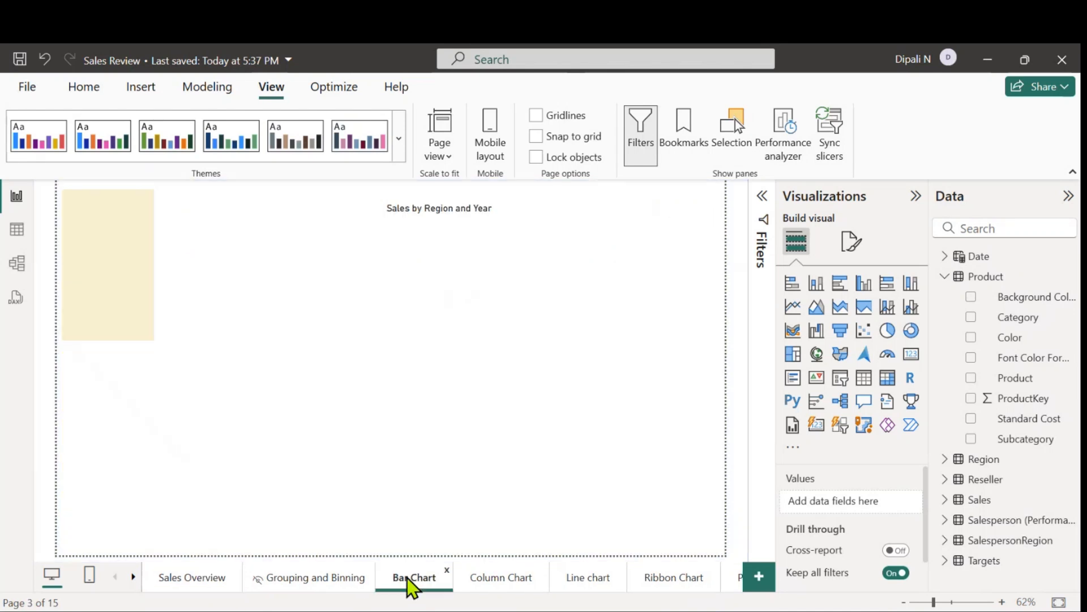
left_click(191, 577)
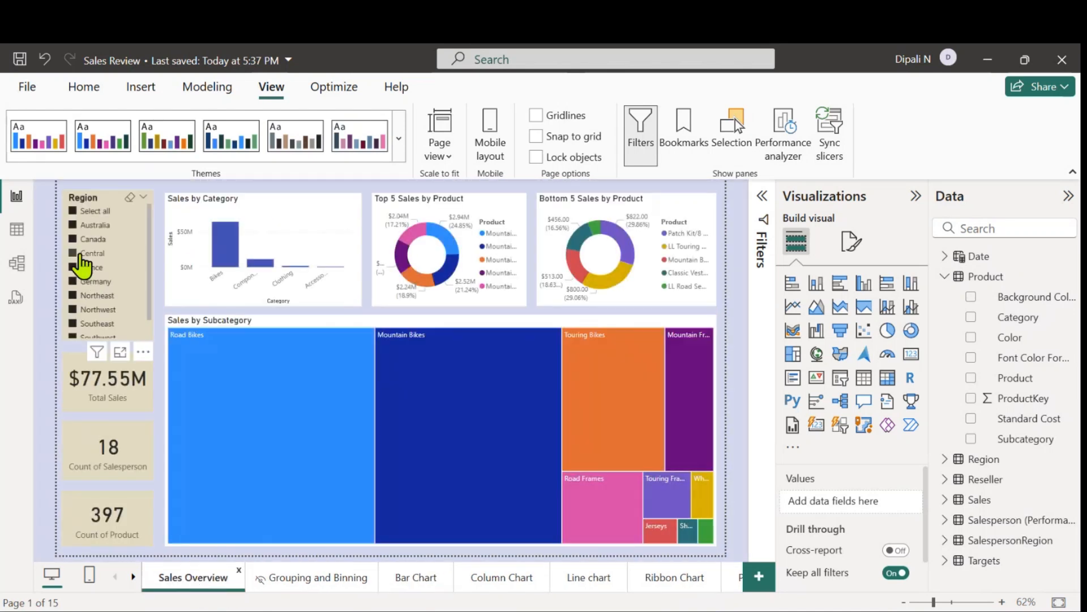
left_click(73, 240)
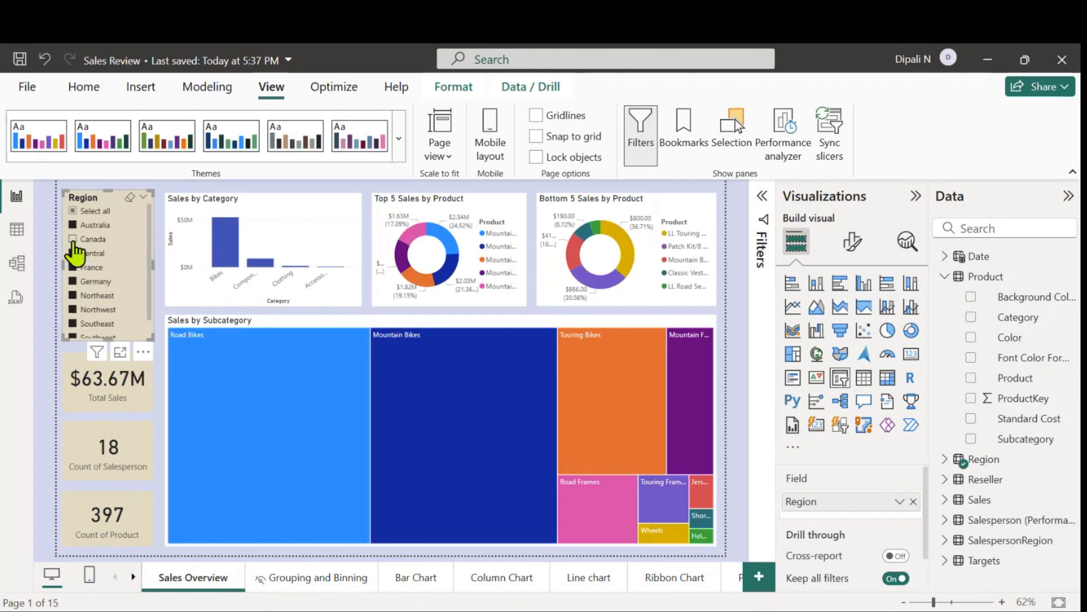
left_click(73, 213)
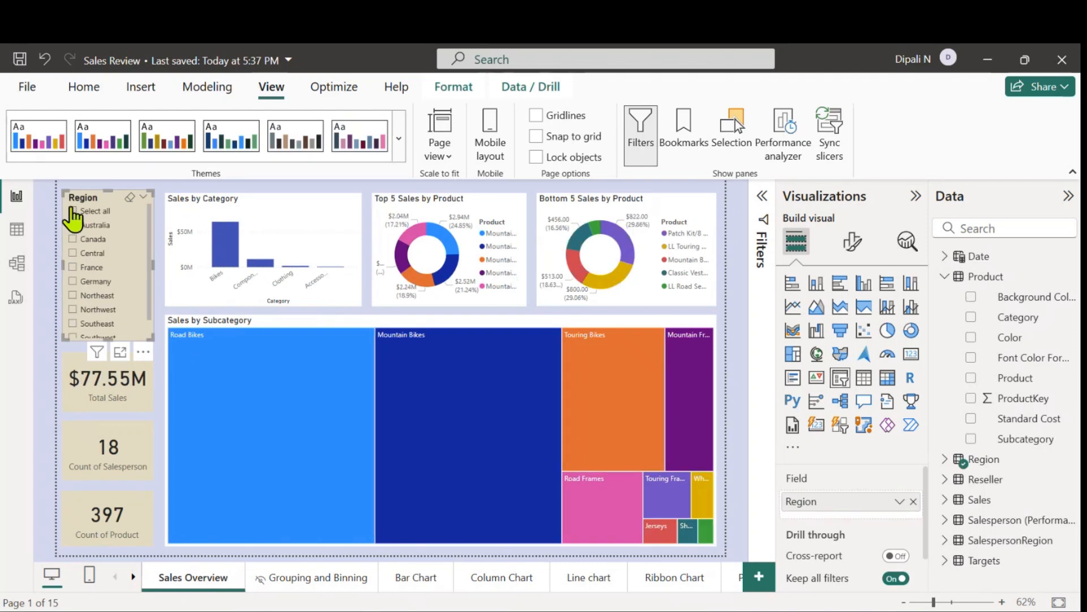
left_click(73, 240)
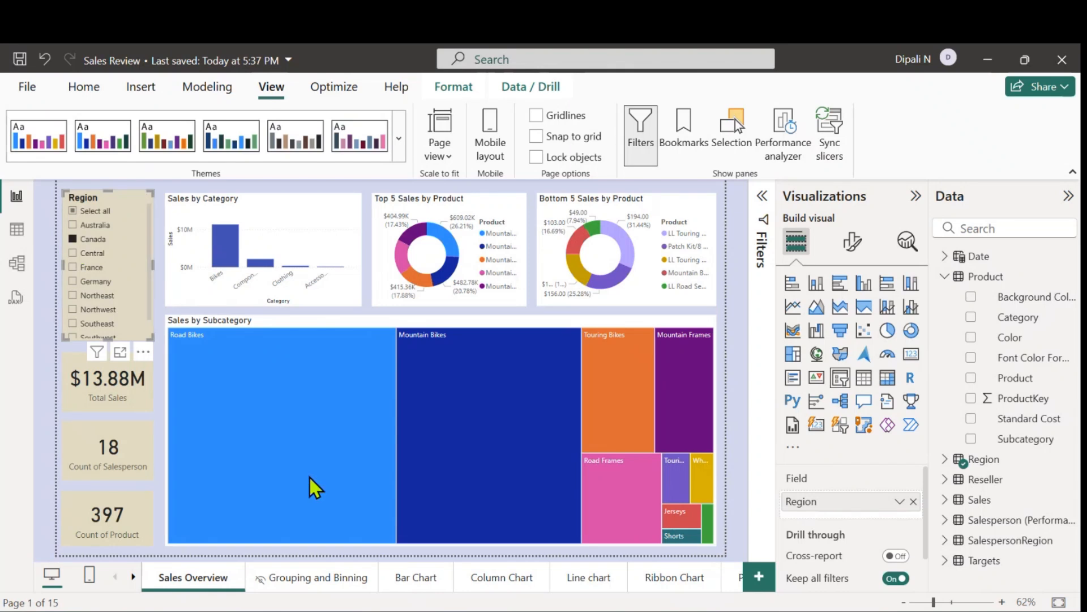
left_click(404, 582)
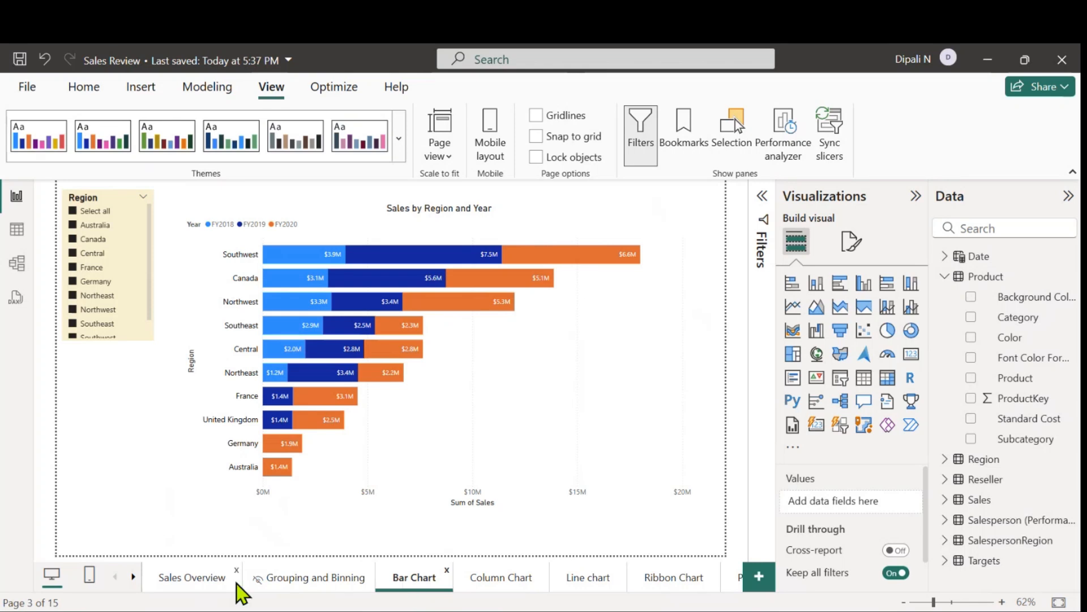
Step: Sync the Sales Overview Region slicer between the Sales Overview and Bar Chart pages, and close the sync settings
left_click(204, 580)
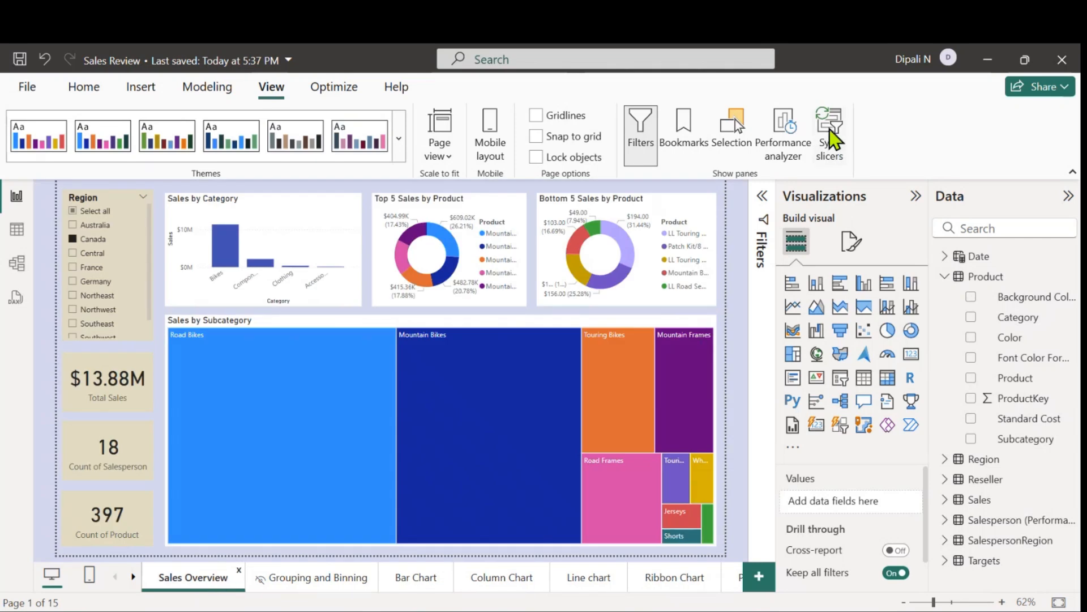
left_click(111, 196)
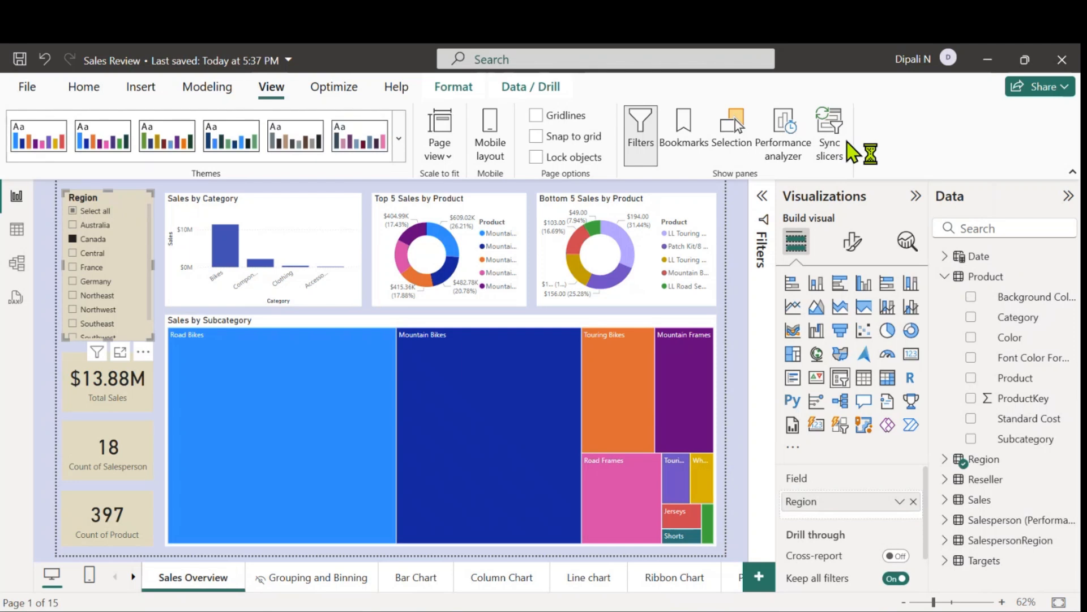
left_click(827, 139)
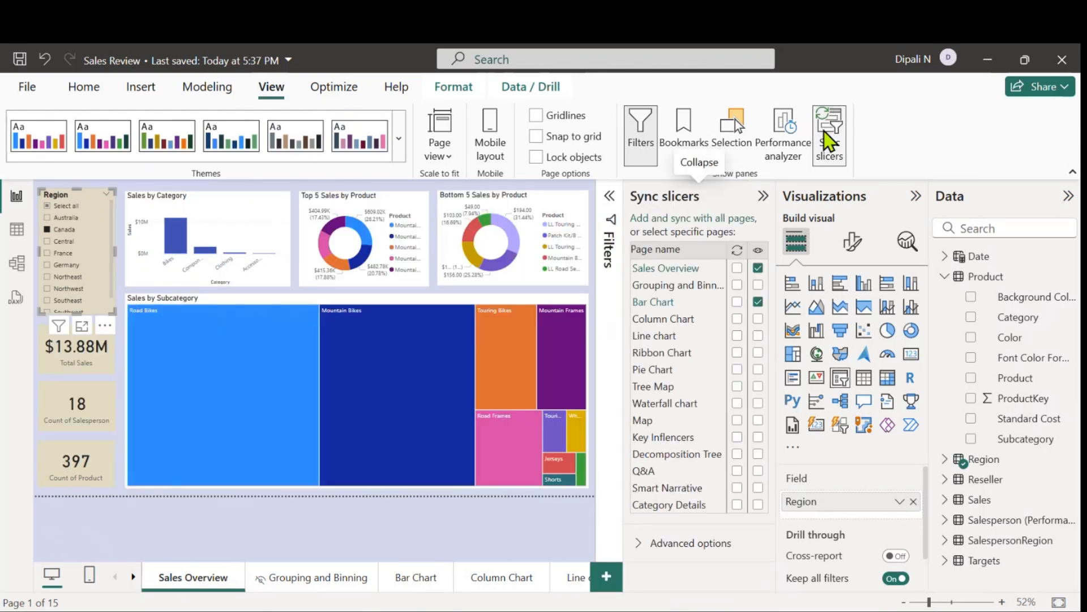
left_click(737, 268)
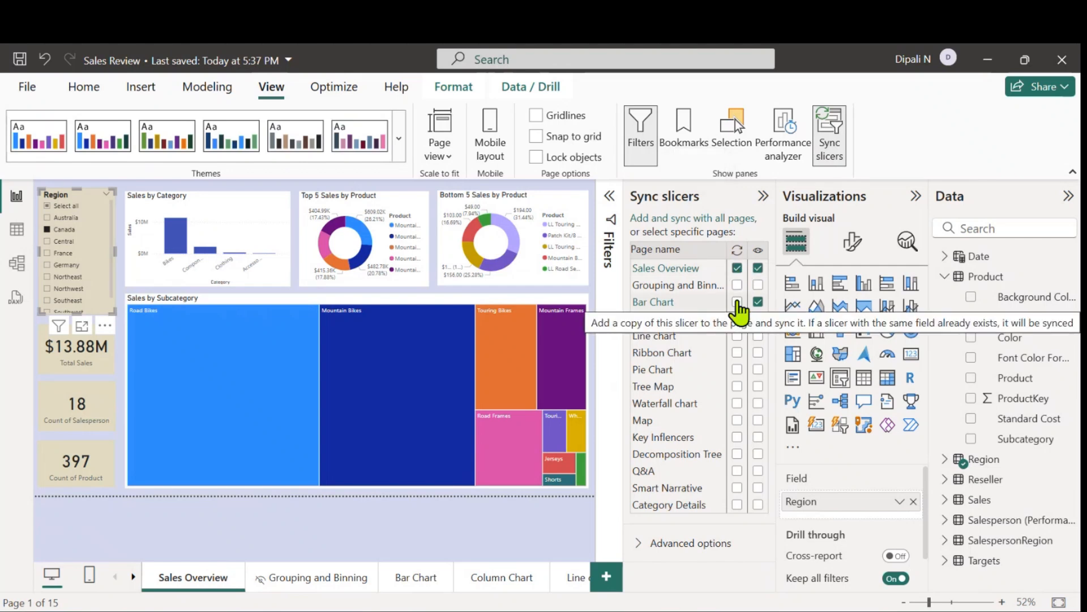
left_click(737, 301)
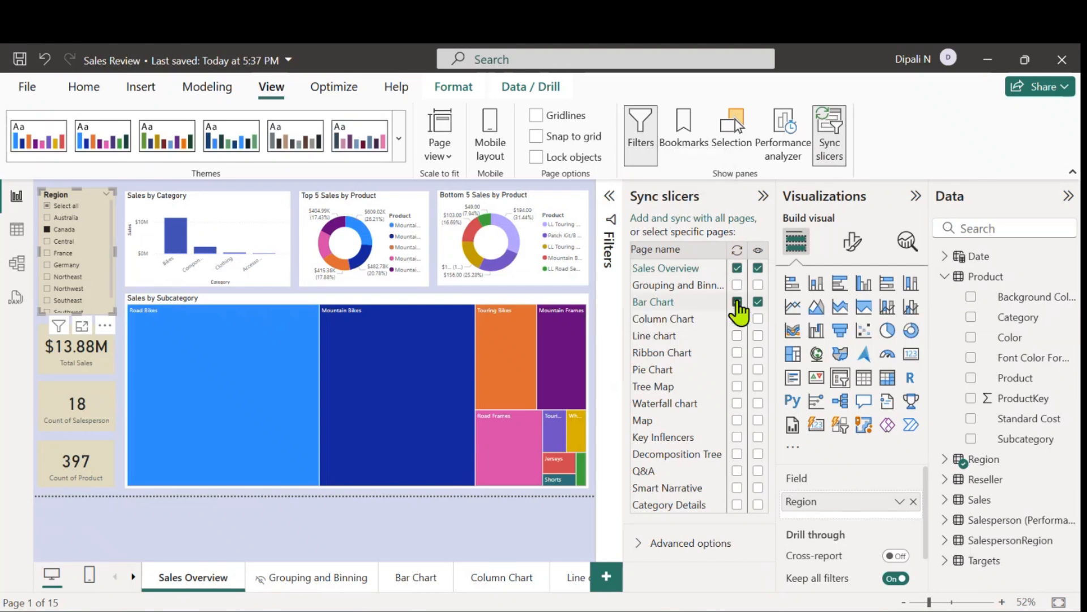
left_click(763, 197)
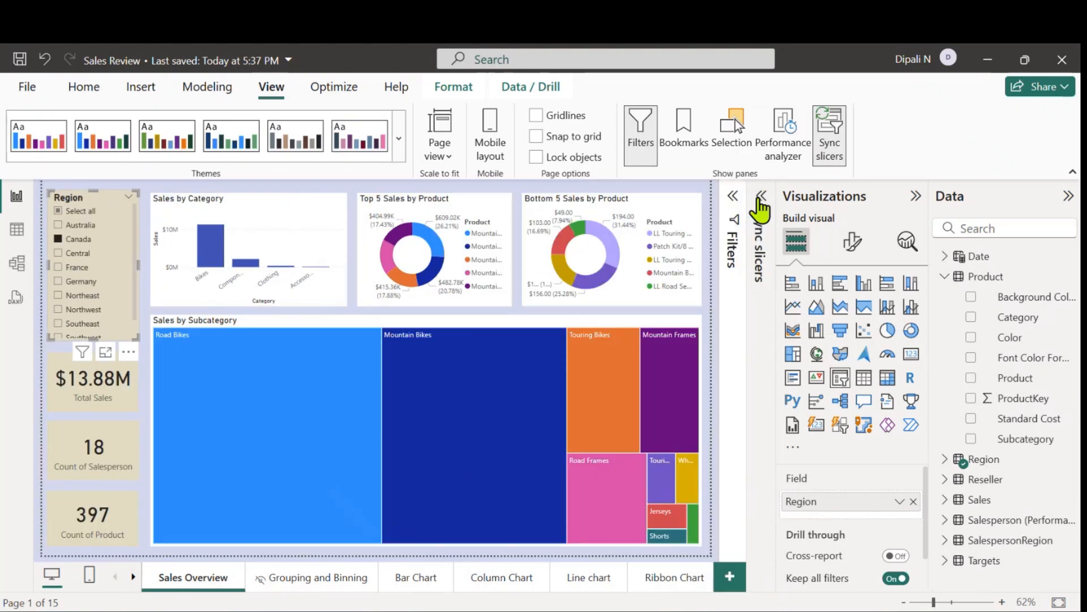
left_click(829, 148)
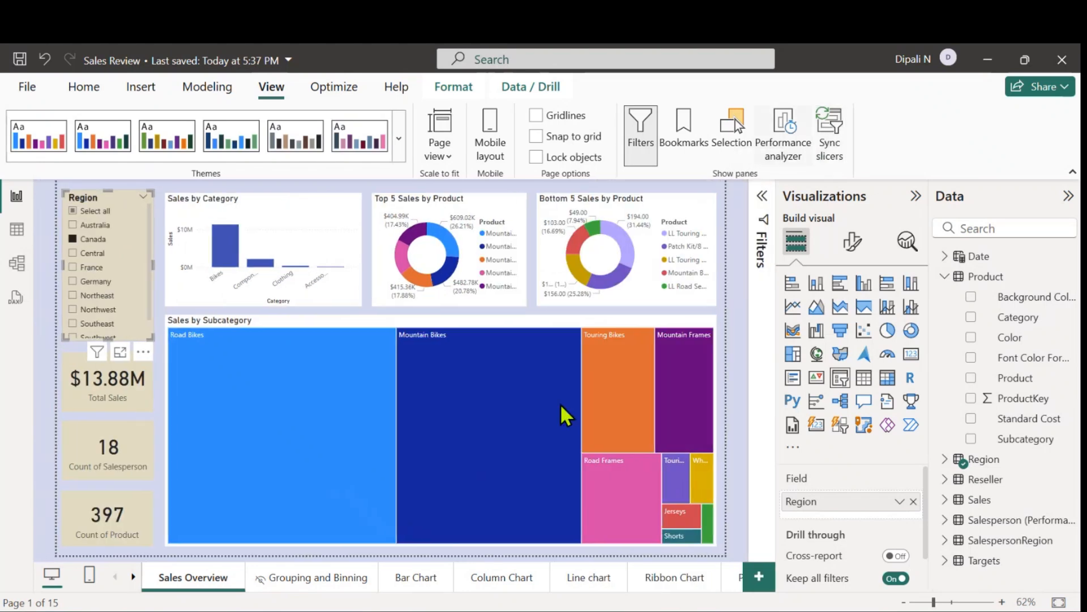
Step: Test the synced slicer on the Bar Chart page by selecting France and then all regions, and check Sales Overview
left_click(414, 589)
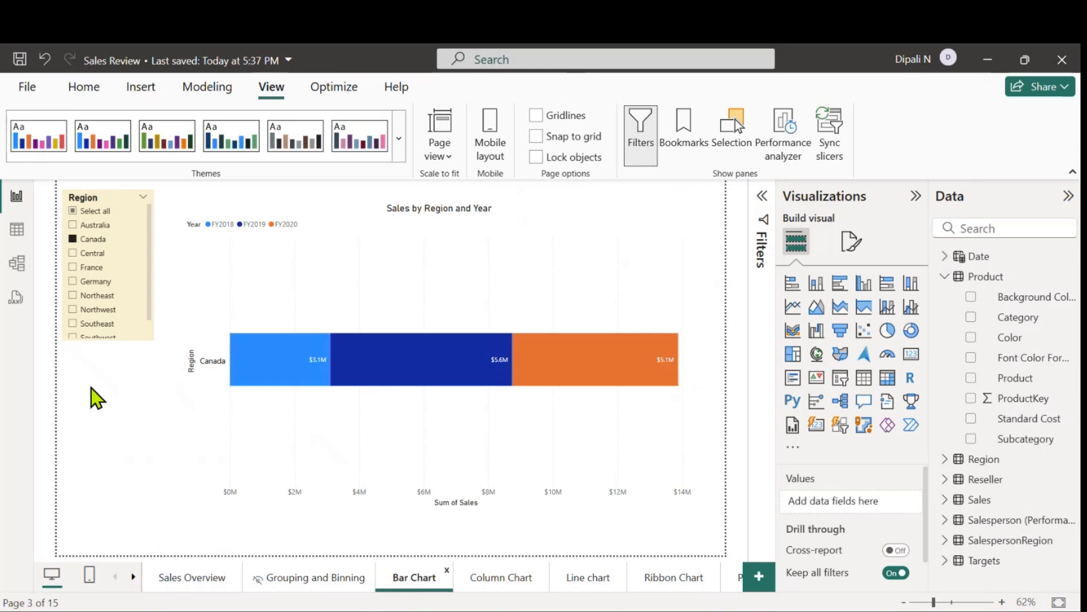
left_click(73, 268)
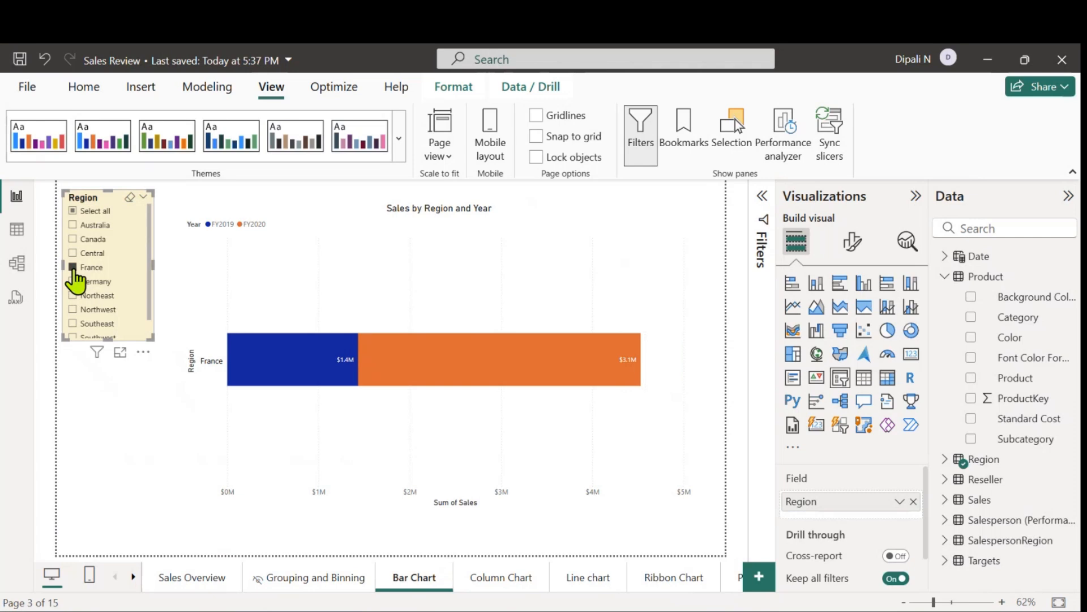
left_click(73, 211)
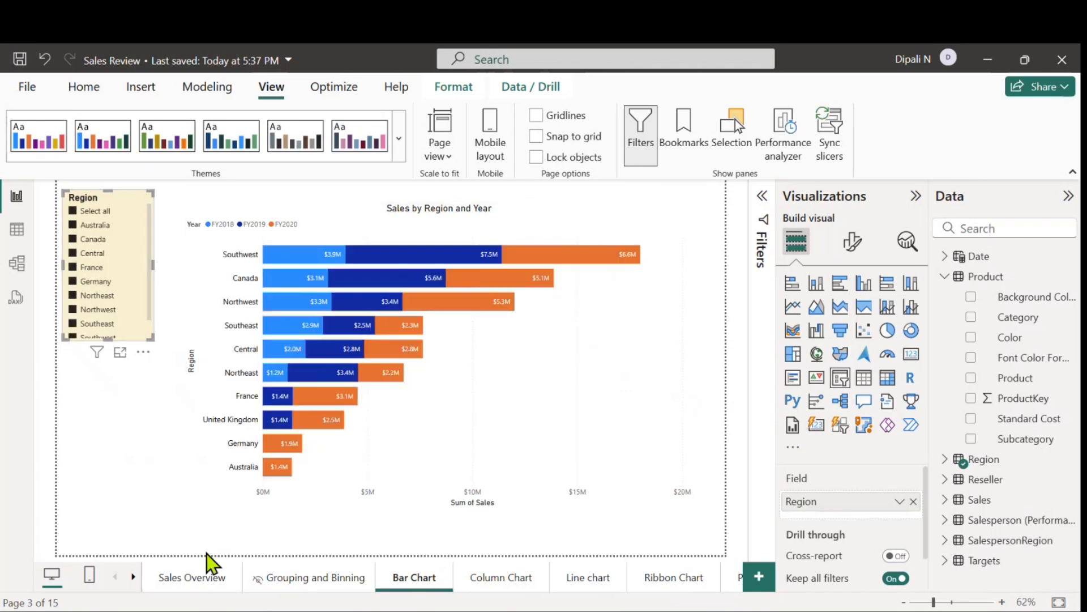
left_click(178, 578)
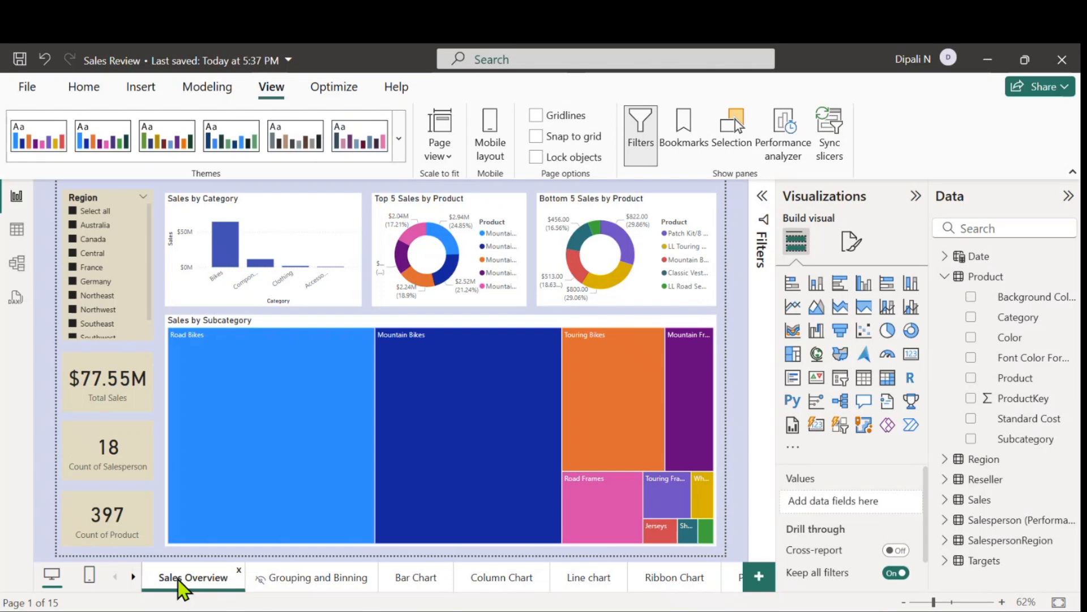
Step: Duplicate the Sales by Region and Year bar chart on the Bar Chart page and place the copy exactly over the original
left_click(409, 583)
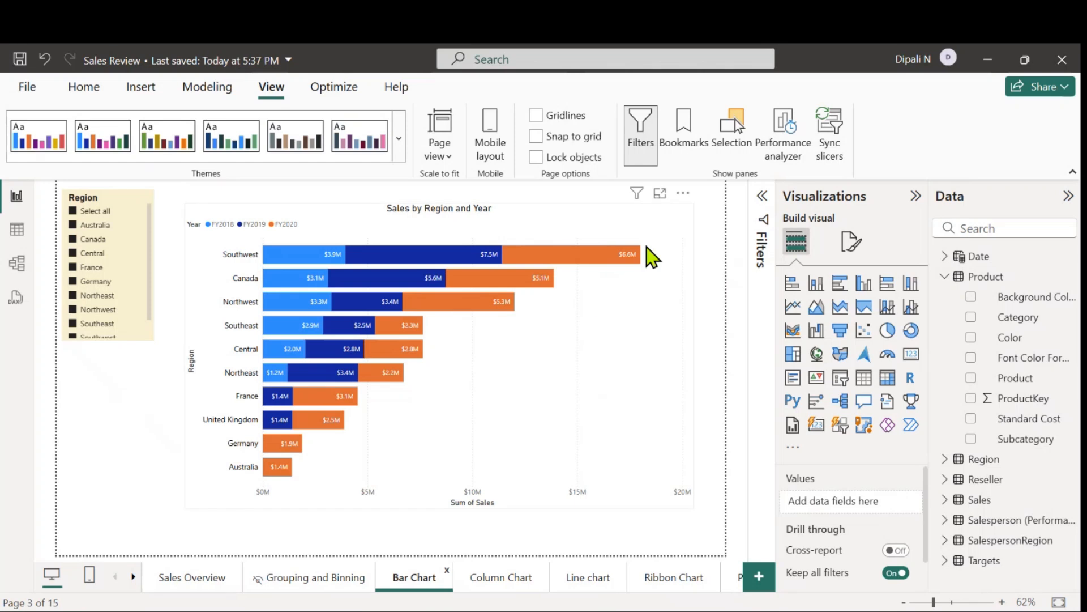
left_click(671, 223)
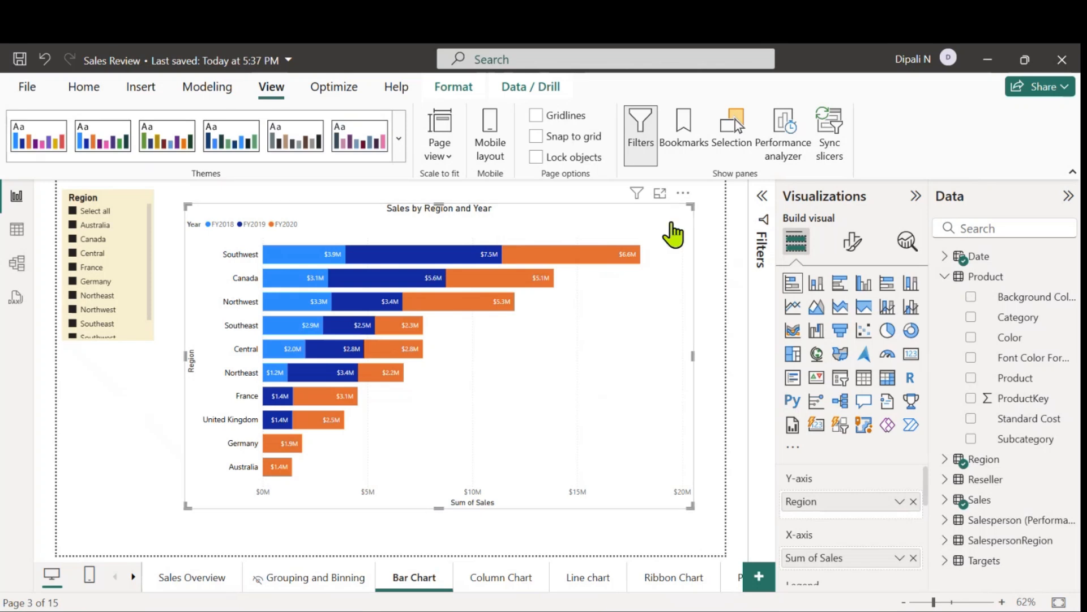
right_click(672, 223)
mouse_move(702, 315)
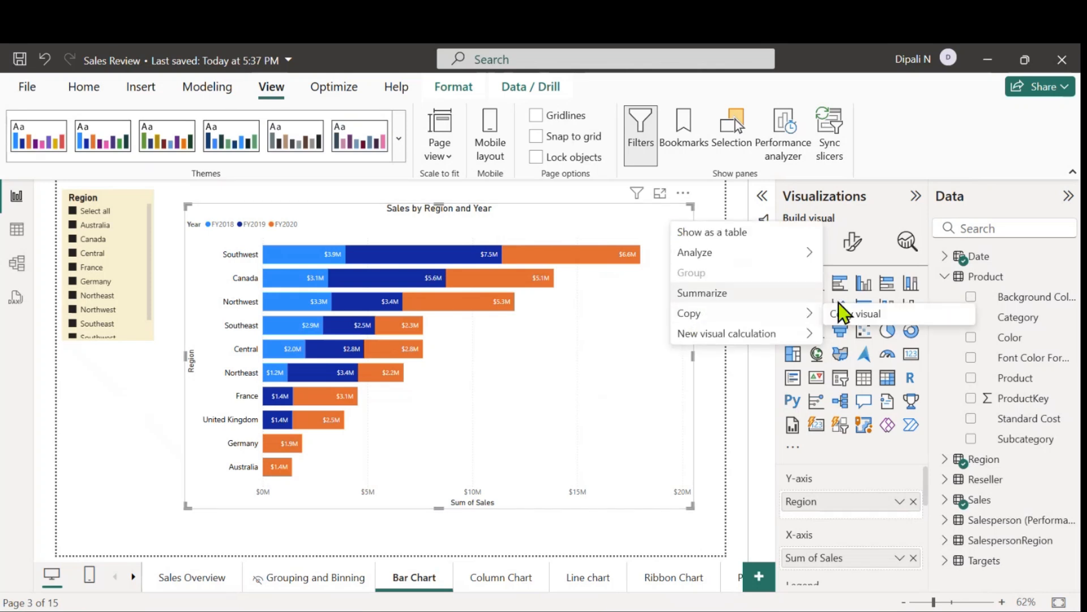
left_click(847, 314)
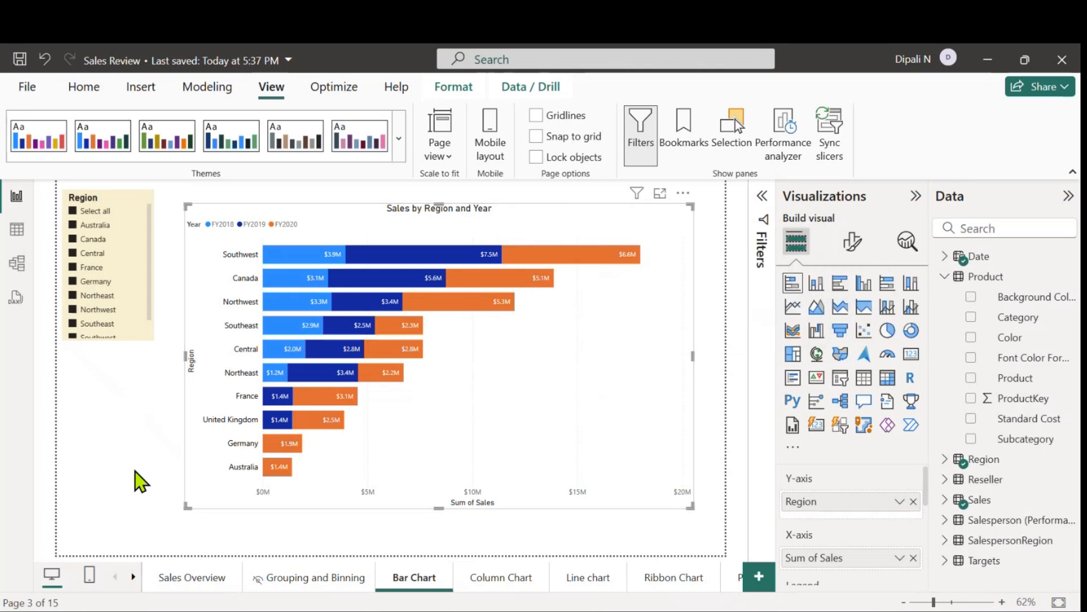
key("ctrl+v")
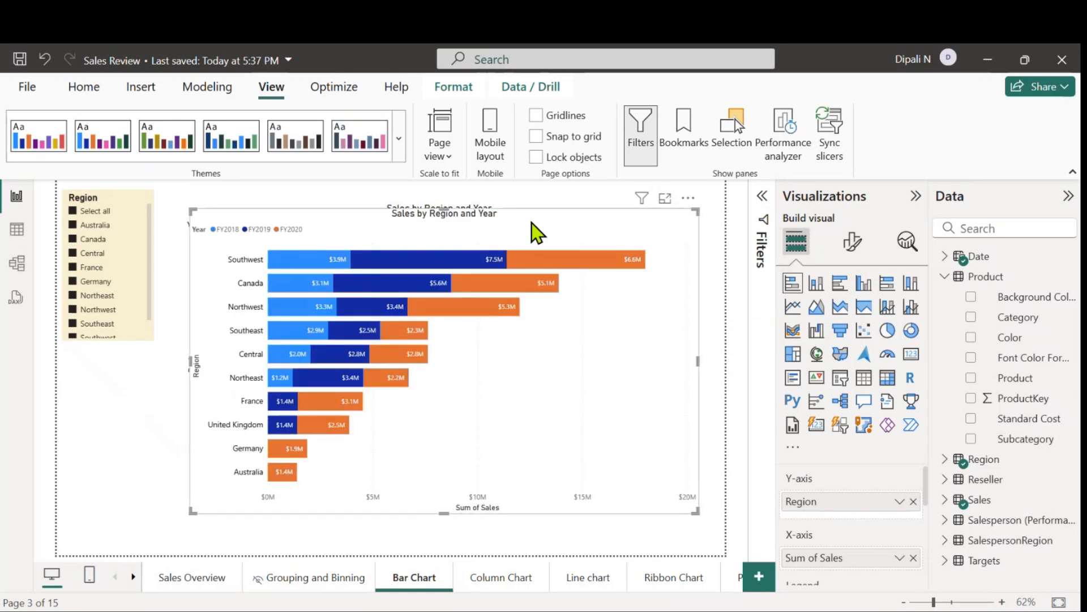
mouse_move(533, 224)
left_mouse_down()
mouse_move(541, 259)
mouse_move(680, 230)
mouse_move(410, 271)
mouse_move(310, 273)
mouse_move(484, 291)
mouse_move(573, 254)
mouse_move(527, 226)
mouse_move(536, 231)
left_mouse_up()
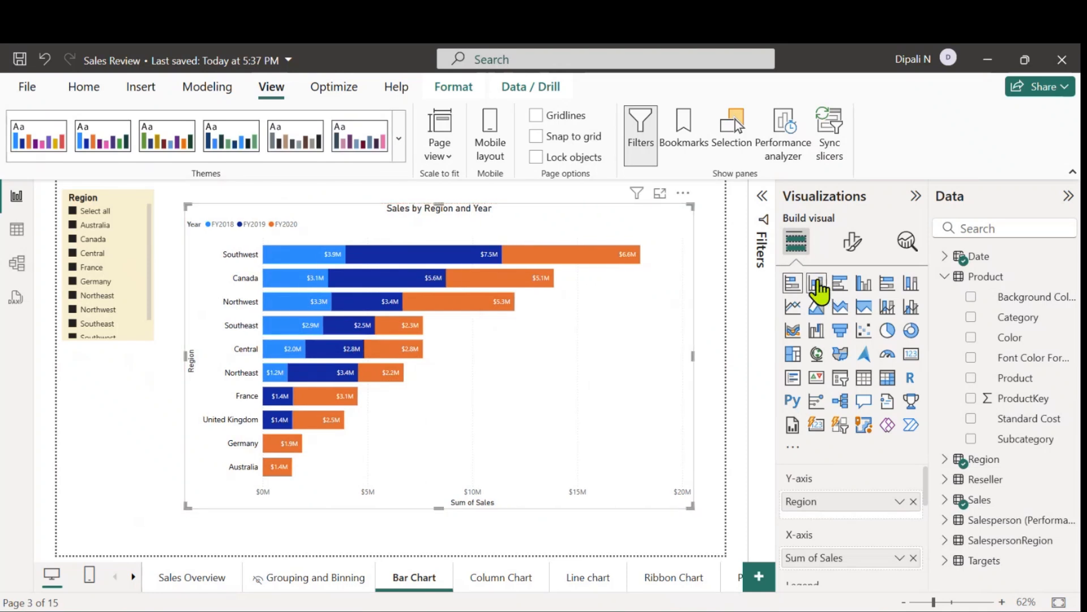
Step: Convert the copied Sales by Region and Year chart to a stacked column chart and adjust its position over the original
left_click(816, 283)
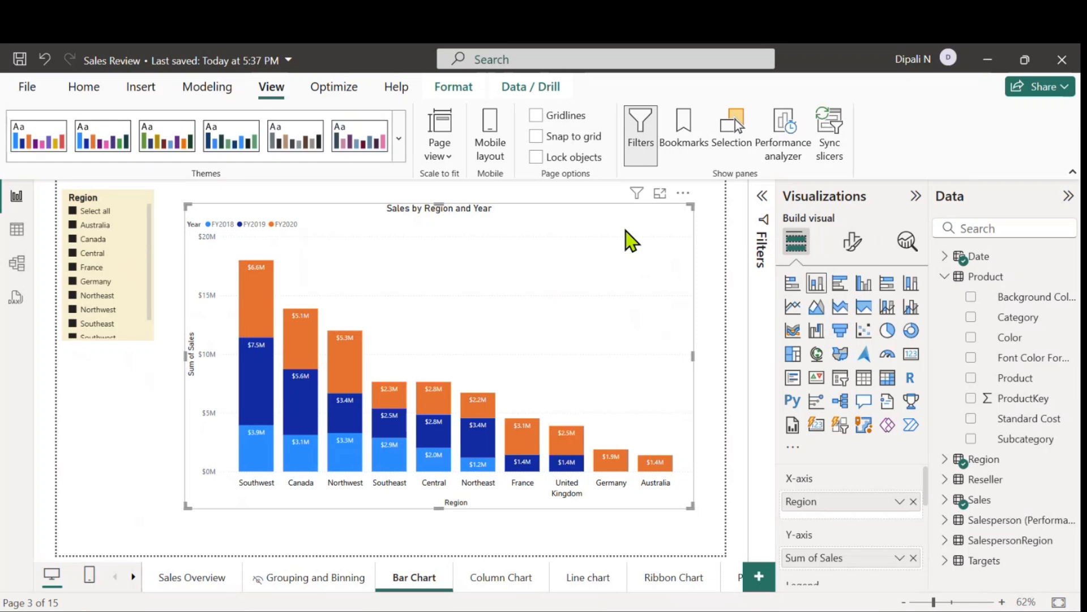
mouse_move(615, 221)
left_mouse_down()
mouse_move(573, 304)
mouse_move(719, 233)
mouse_move(524, 260)
mouse_move(538, 323)
mouse_move(646, 243)
mouse_move(616, 215)
left_mouse_up()
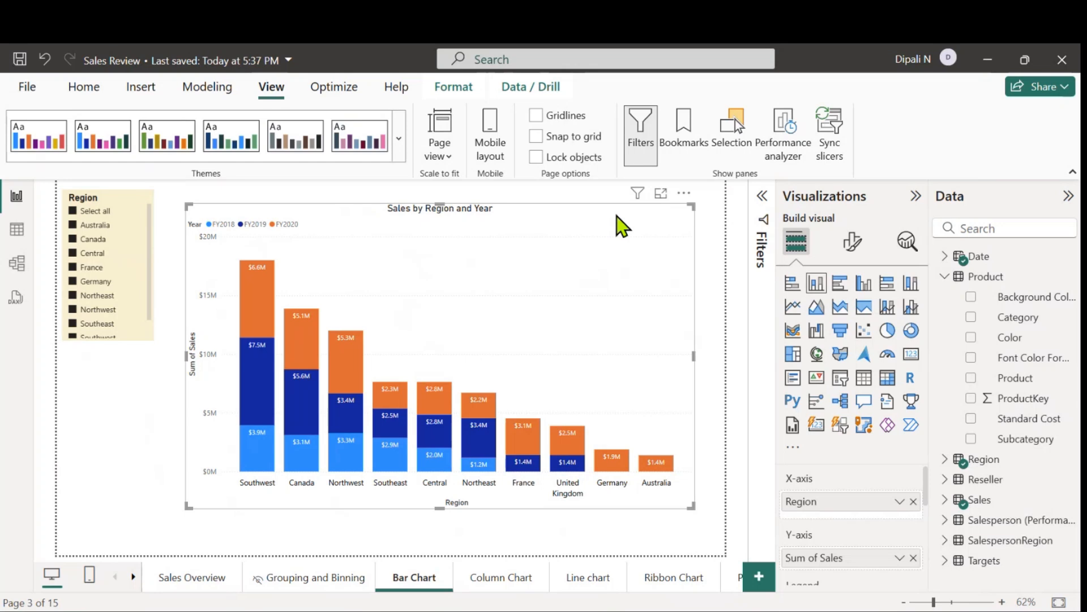
left_click(715, 232)
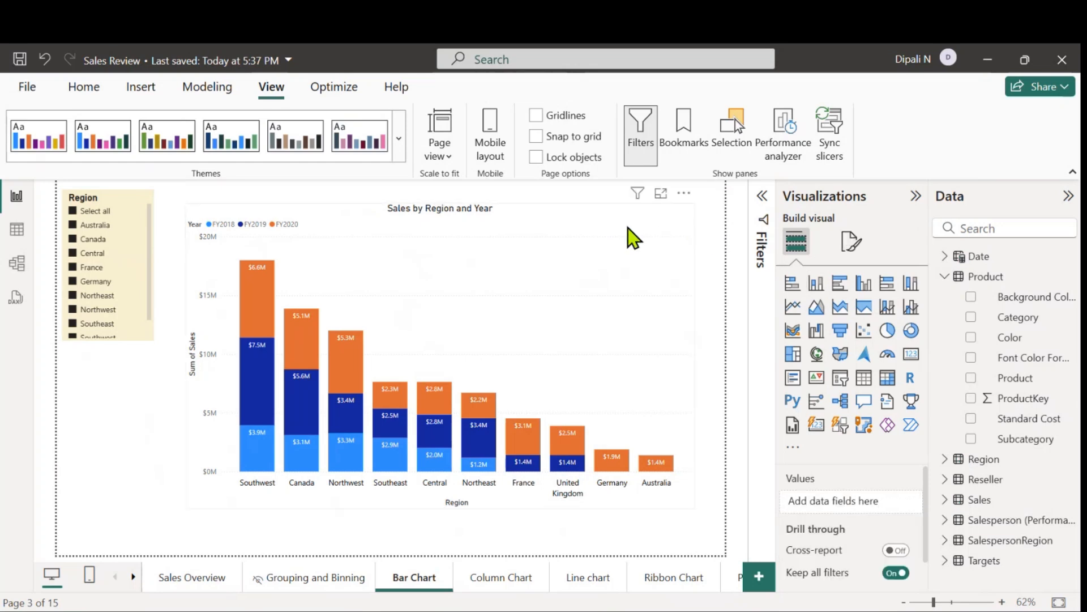
Step: Show the bookmark list and the page's layer order, and hide the stacked column chart so only the bar chart shows
left_click(687, 138)
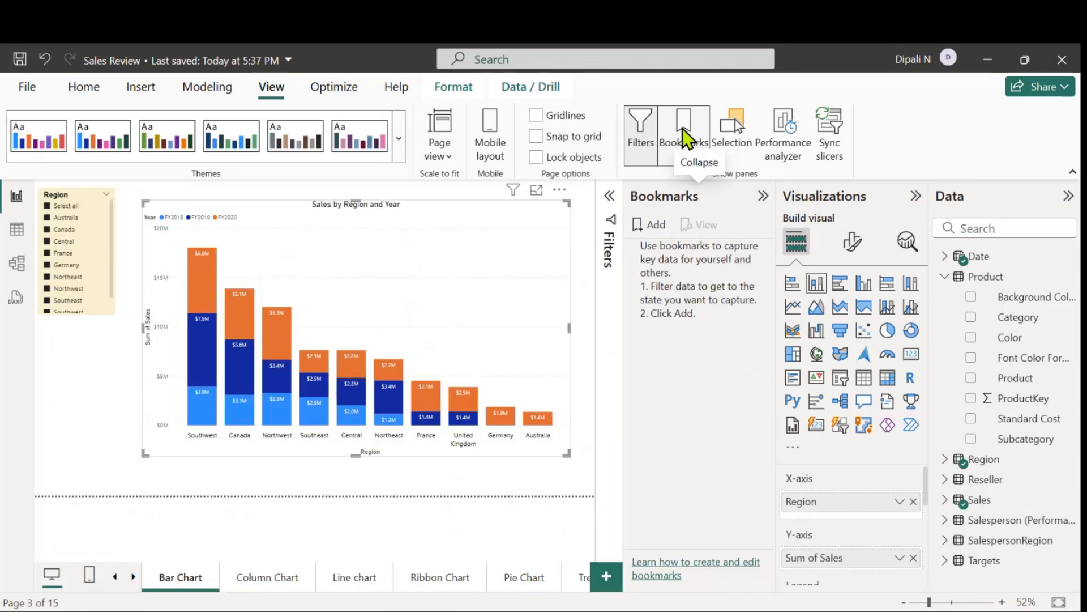
left_click(734, 134)
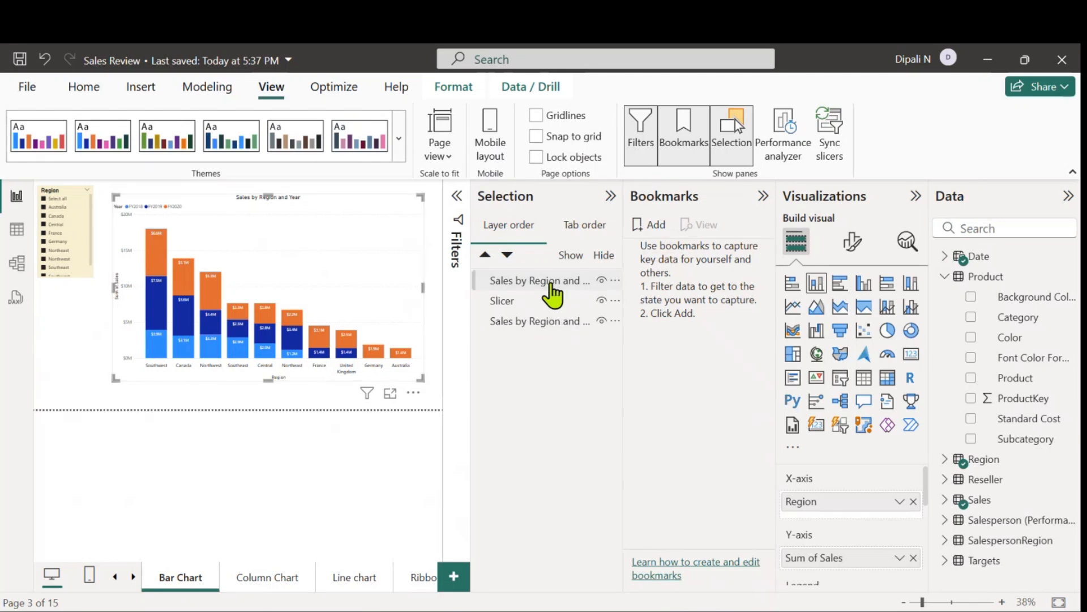
left_click(581, 226)
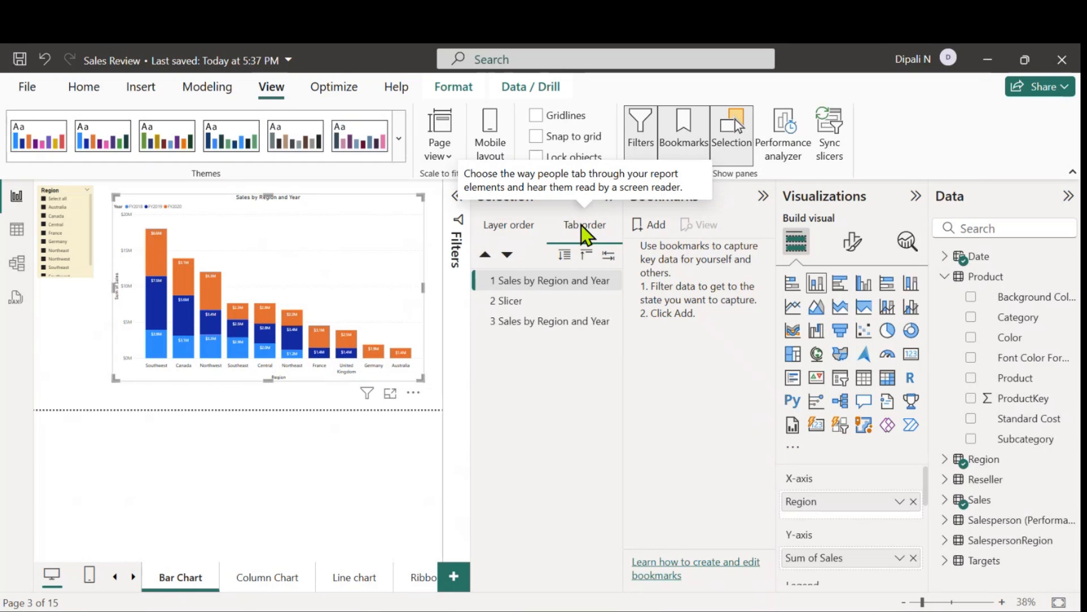
left_click(509, 229)
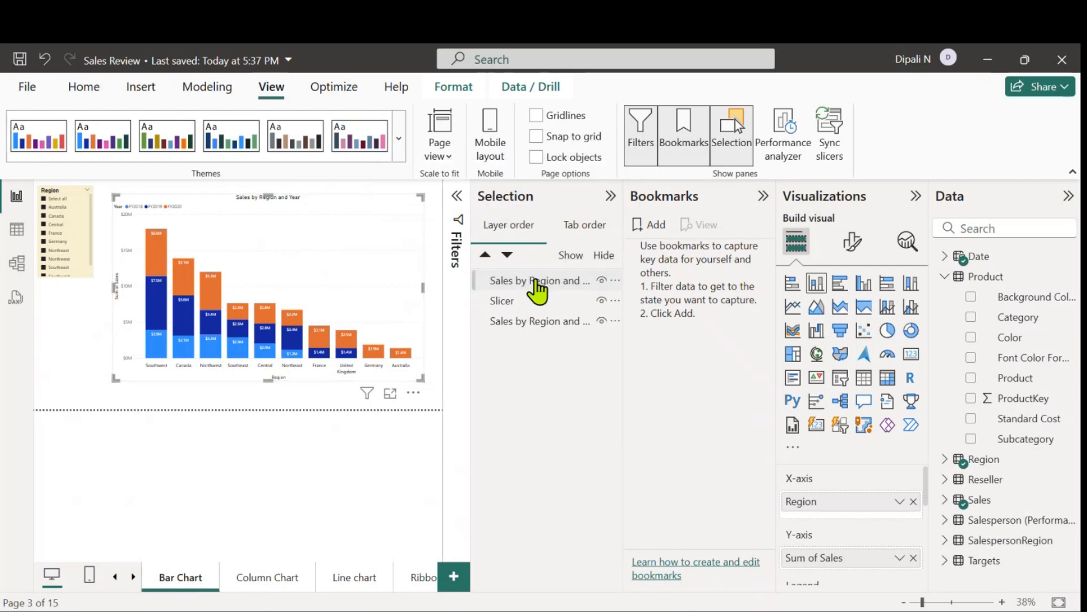
left_click(602, 280)
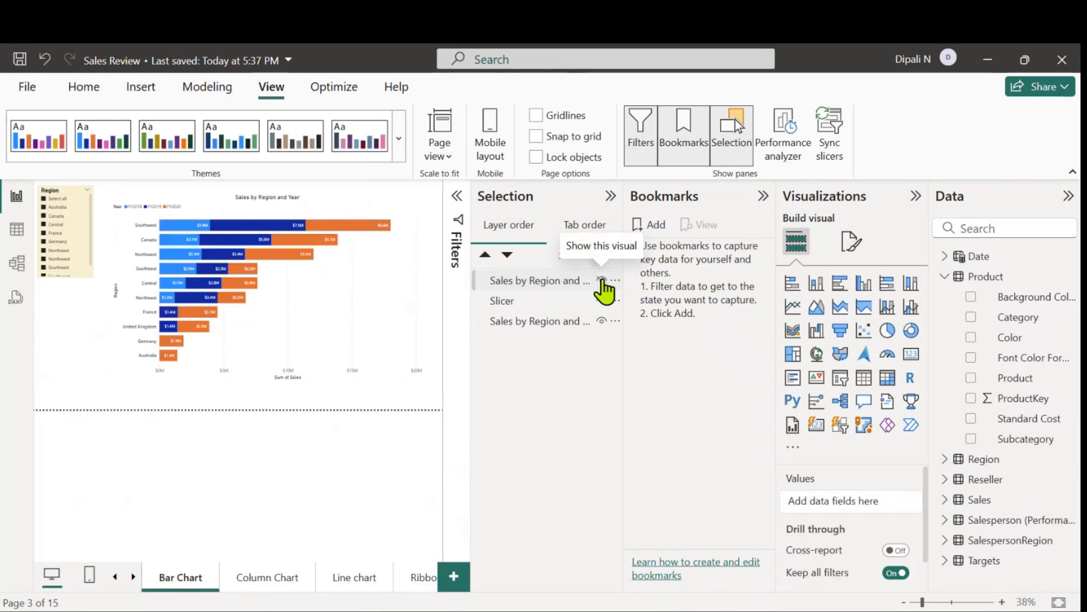
Step: Add a bookmark for the view showing only the bar chart and name it Bar Chart ON
left_click(656, 230)
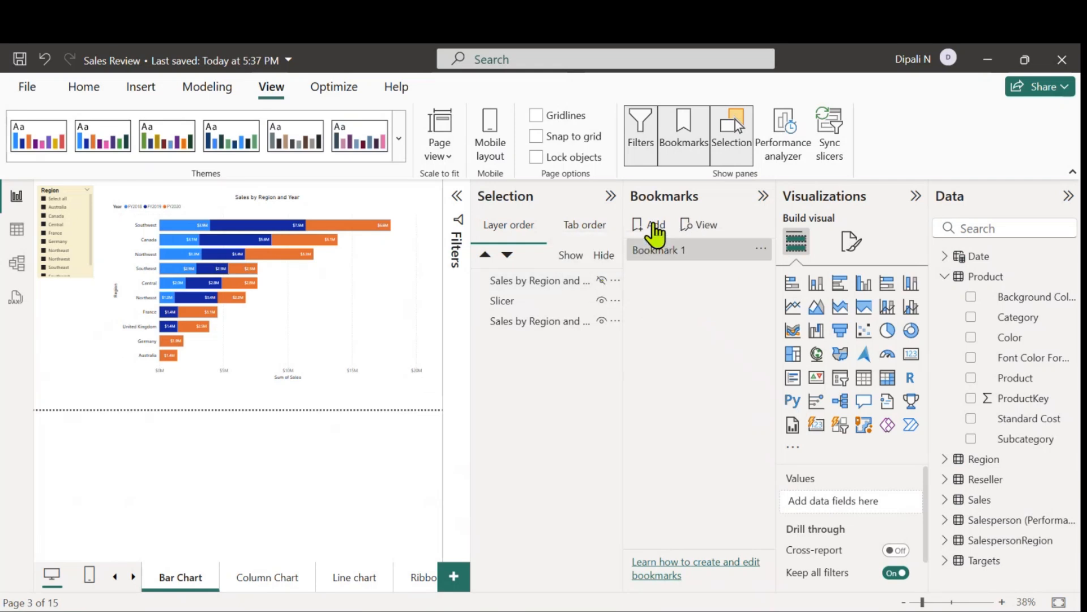
left_click(760, 249)
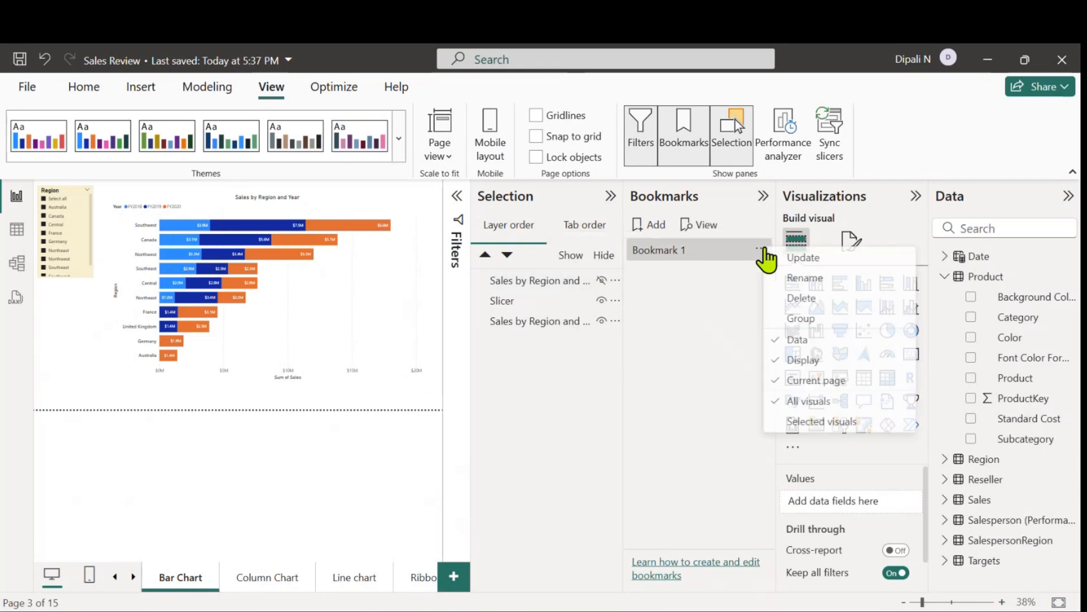
left_click(803, 278)
key("BackSpace")
key("BackSpace")
key("BackSpace")
key("BackSpace")
key("BackSpace")
key("BackSpace")
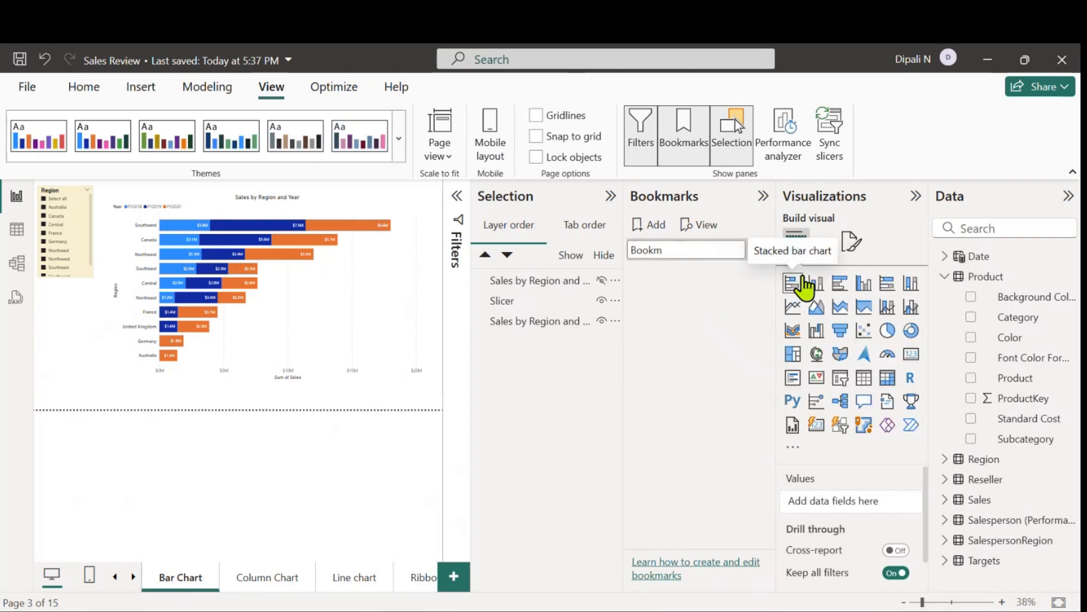
key("BackSpace")
key("BackSpace")
key("BackSpace")
key("BackSpace")
type("Bar Chart ON")
key("Return")
Step: Exclude Data from what the Bar Chart ON bookmark captures and update the bookmark
left_click(760, 250)
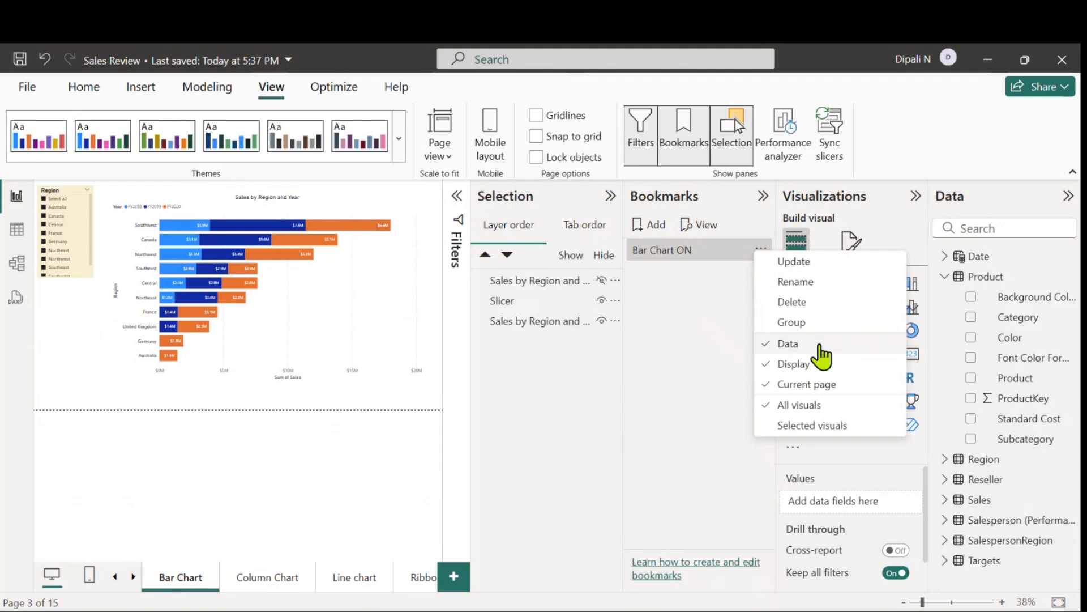
left_click(788, 344)
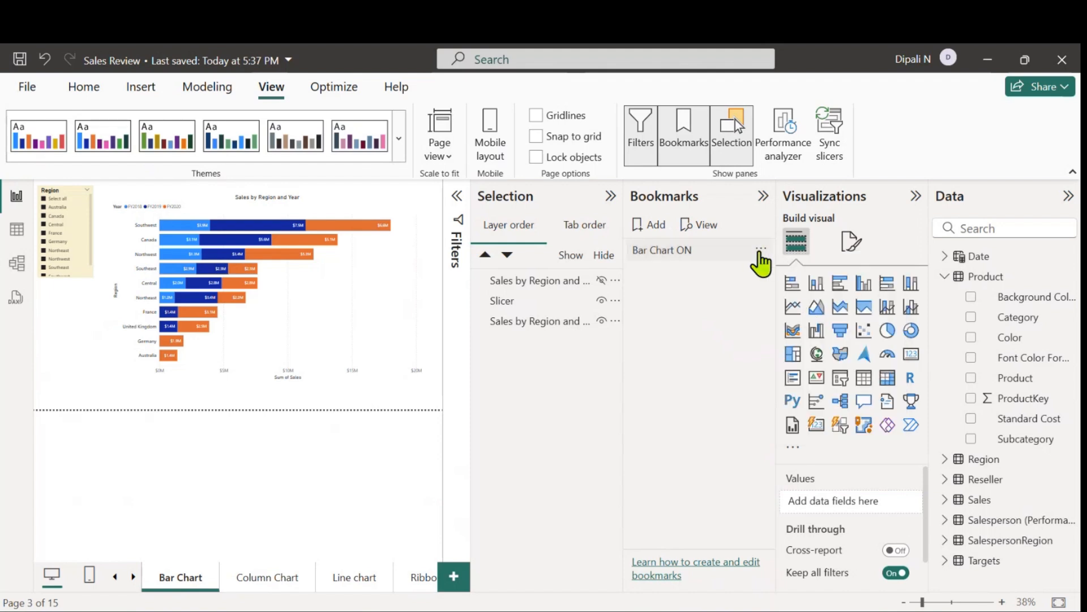
left_click(761, 250)
left_click(786, 265)
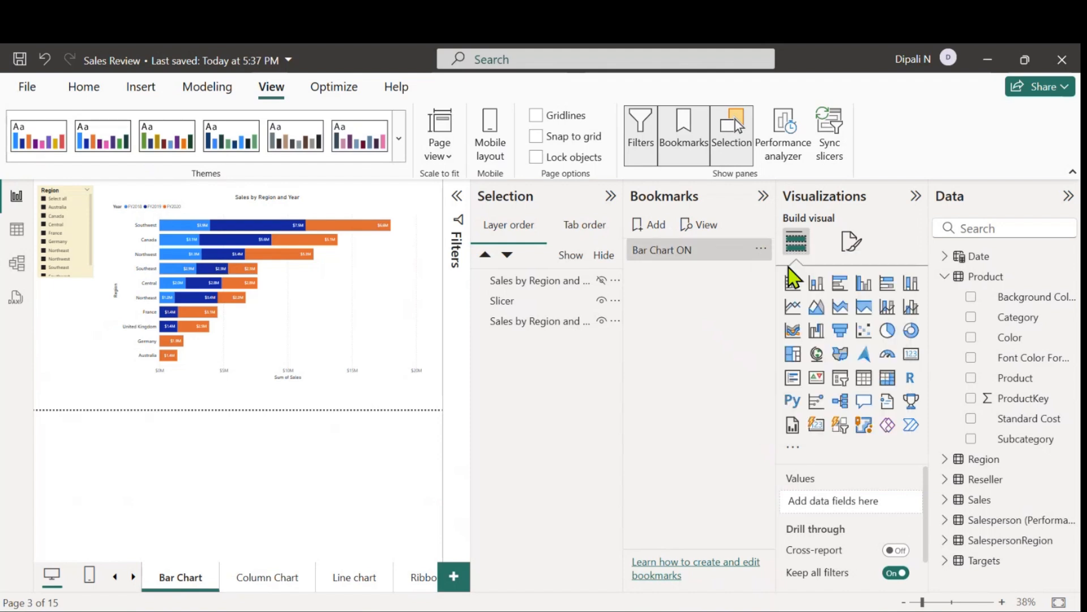
Step: Switch the visible chart from bar to stacked column and save that view as a bookmark named Column Chart ON
left_click(602, 281)
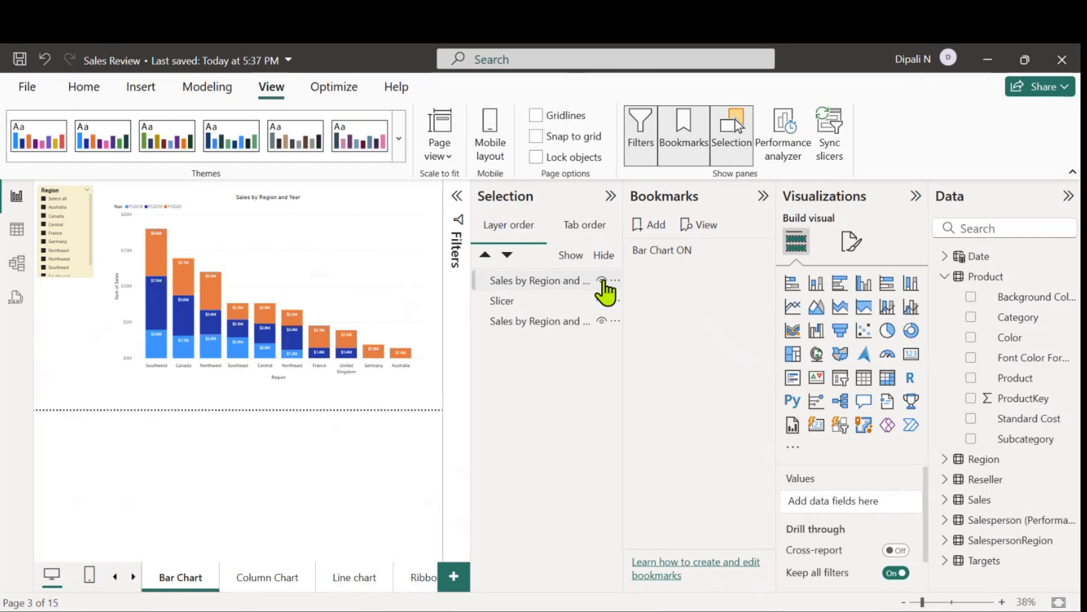
left_click(602, 322)
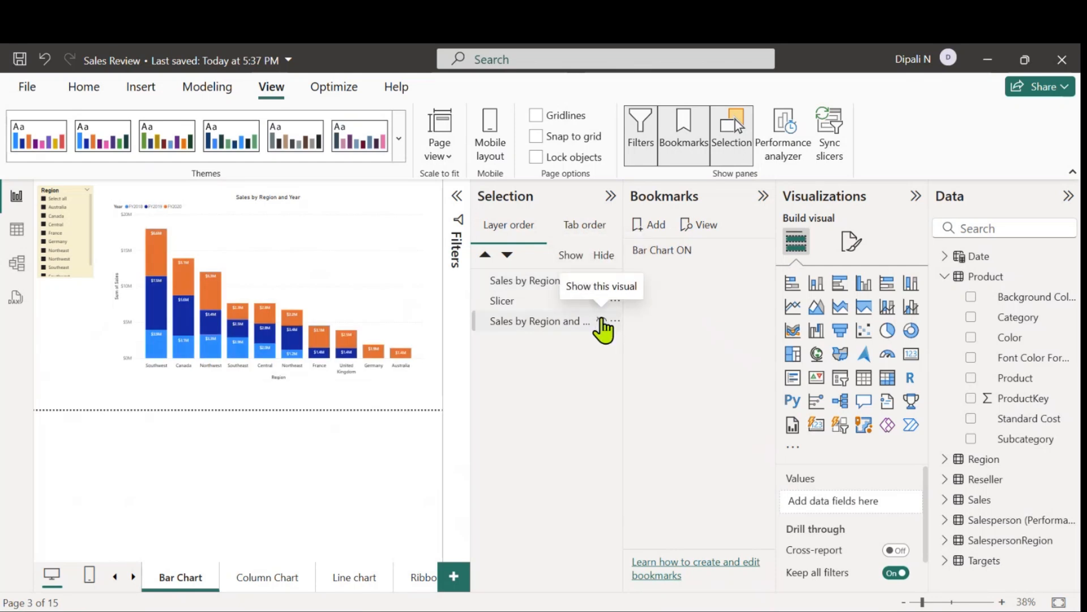
left_click(656, 227)
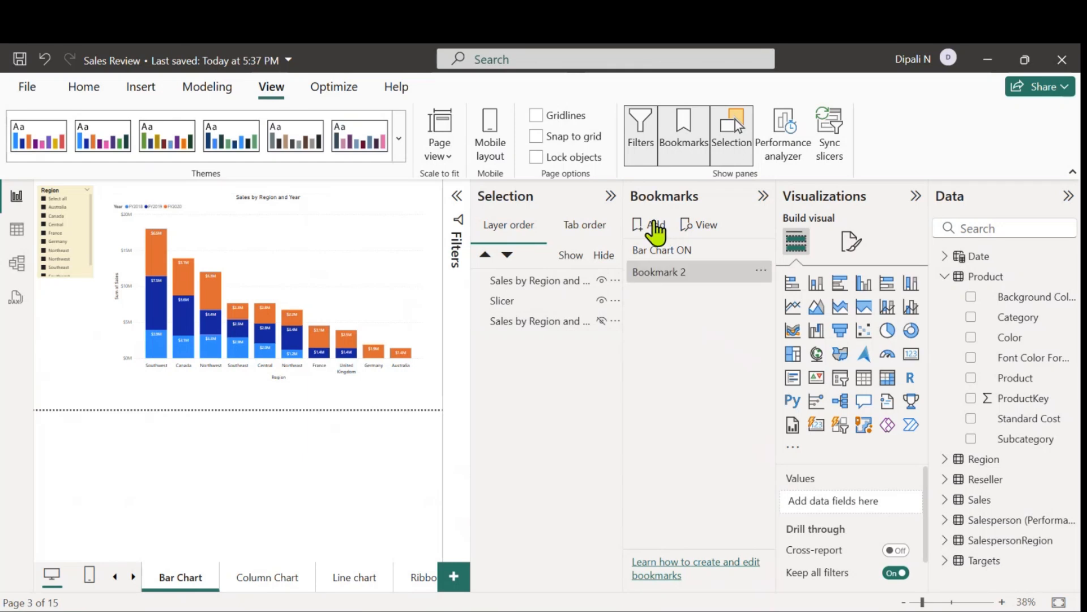
left_click(763, 272)
left_click(803, 301)
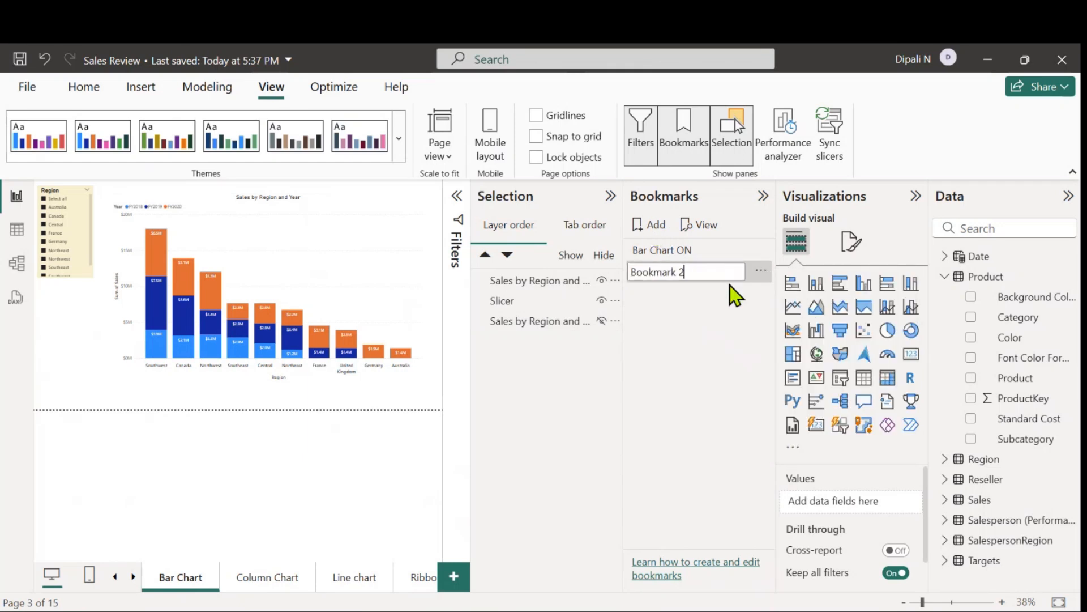
key("BackSpace")
key("BackSpace")
key("BackSpace")
key("BackSpace")
key("BackSpace")
key("BackSpace")
key("BackSpace")
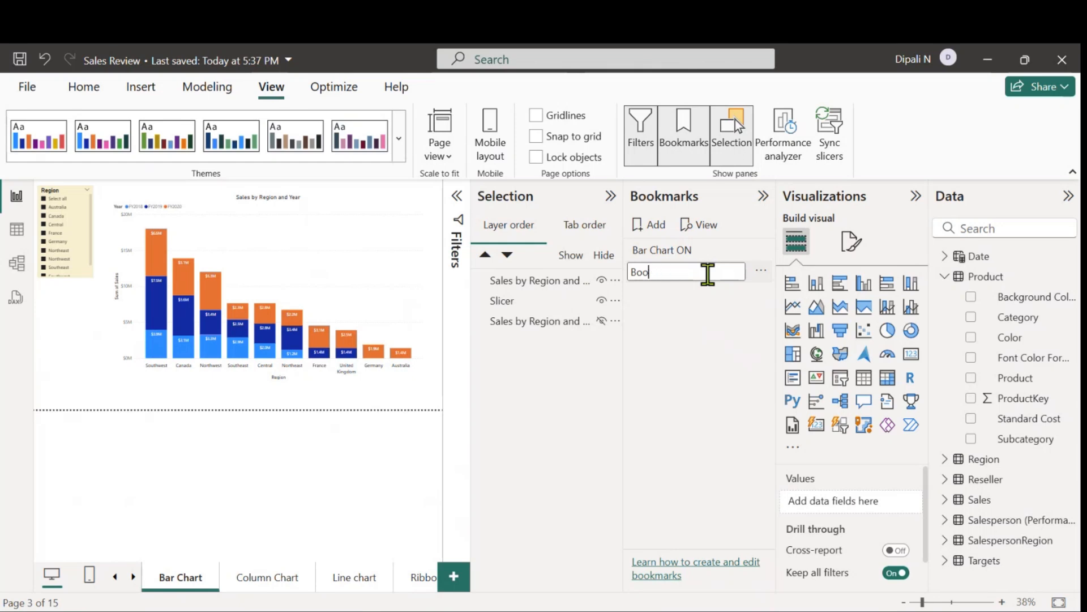
key("BackSpace")
key("BackSpace")
key("BackSpace")
type("Cou")
key("BackSpace")
key("BackSpace")
type("olumn Chart ON")
Step: Exclude Data from what the Column Chart ON bookmark captures and update the bookmark
left_click(763, 272)
left_click(802, 365)
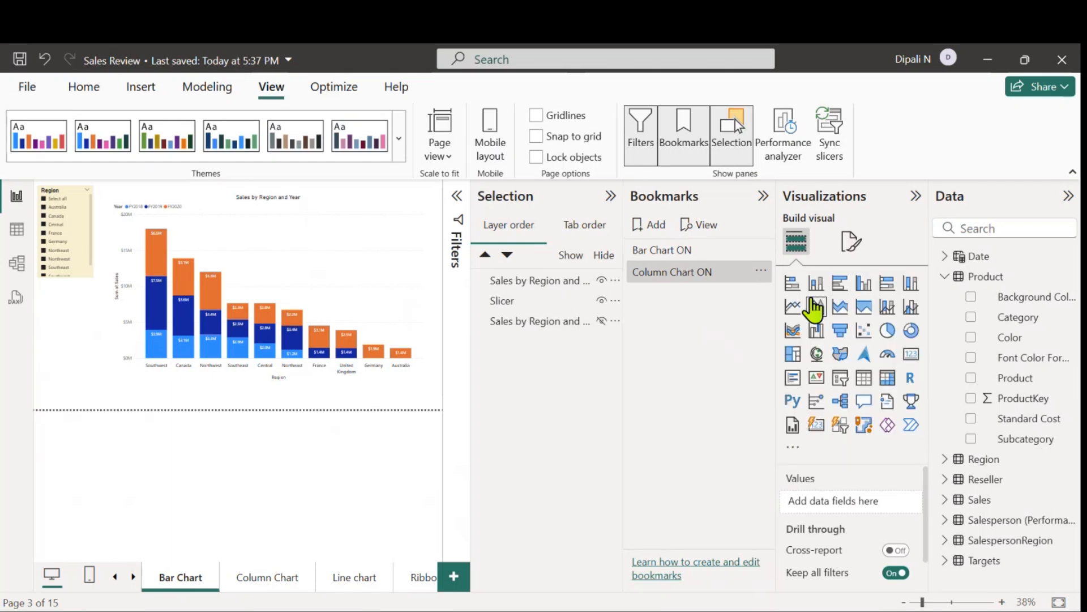
left_click(762, 272)
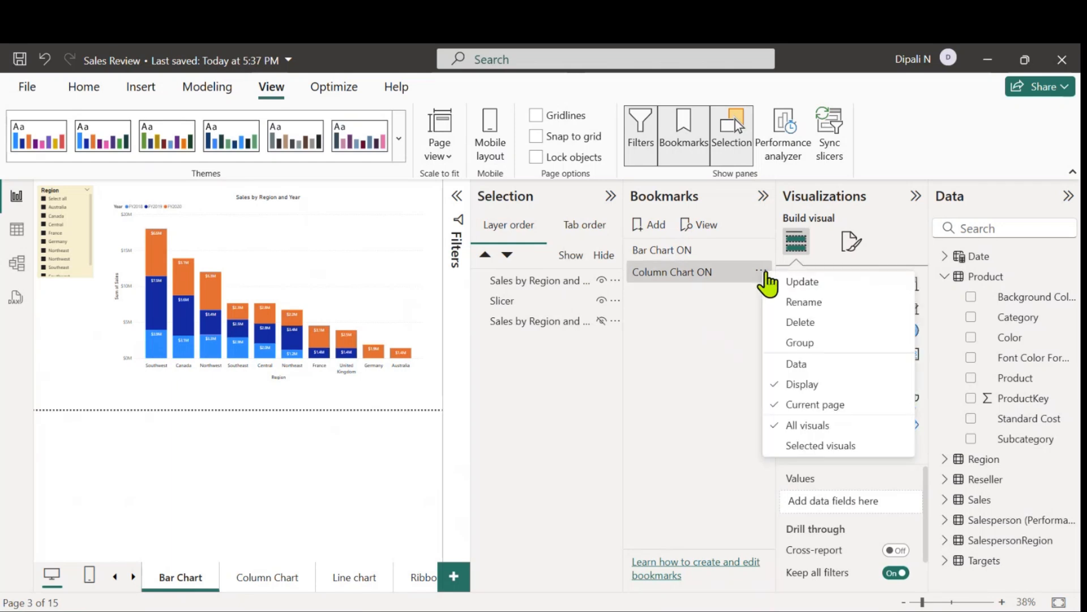
left_click(801, 286)
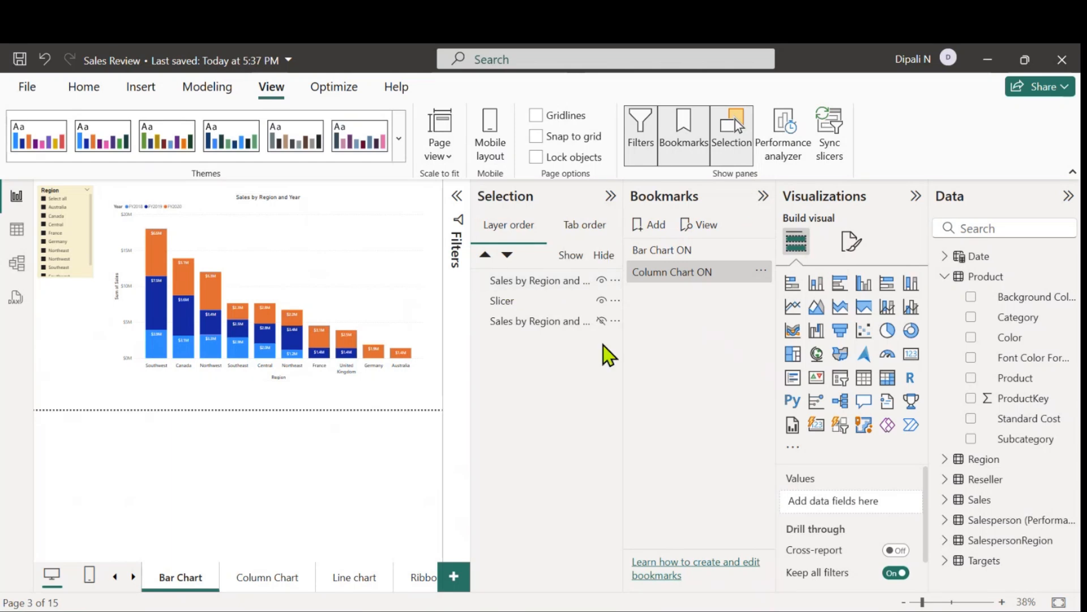
Step: Put away the layer selection and bookmark lists to give the report page more room
left_click(611, 198)
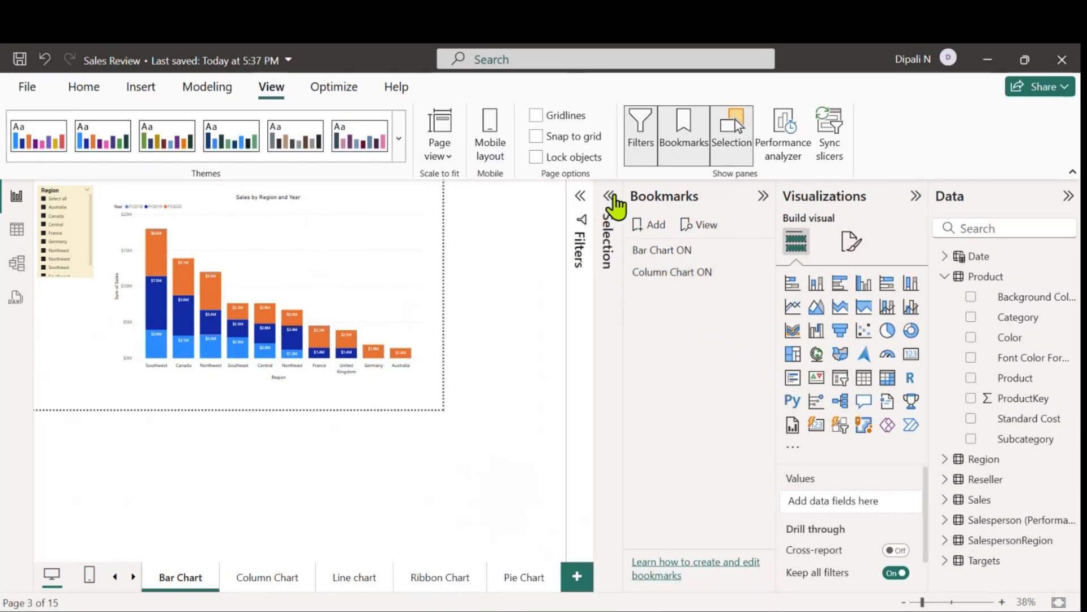
left_click(763, 198)
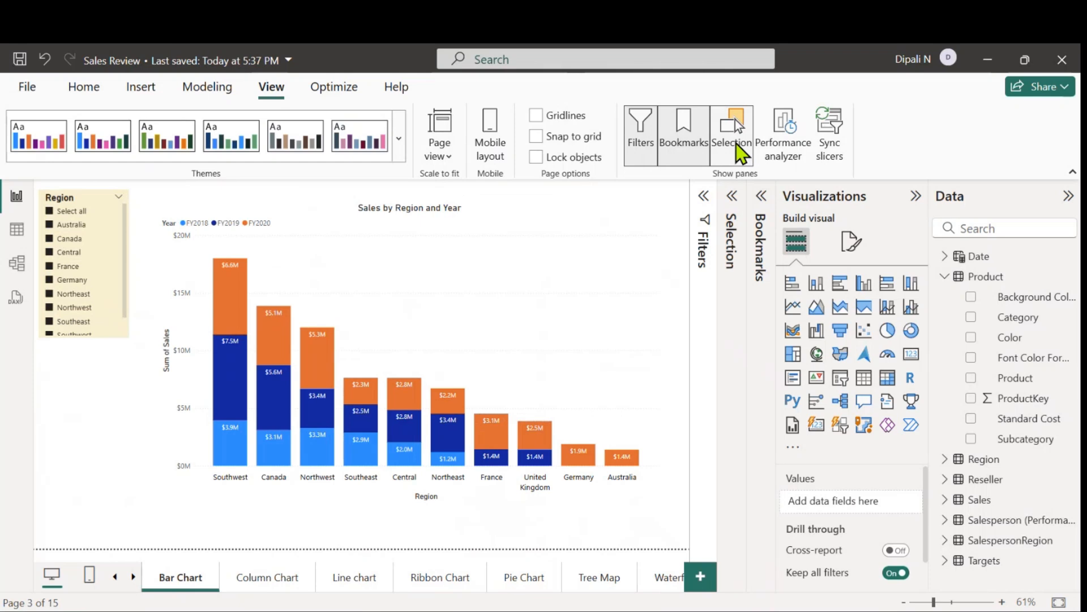
left_click(734, 145)
left_click(685, 148)
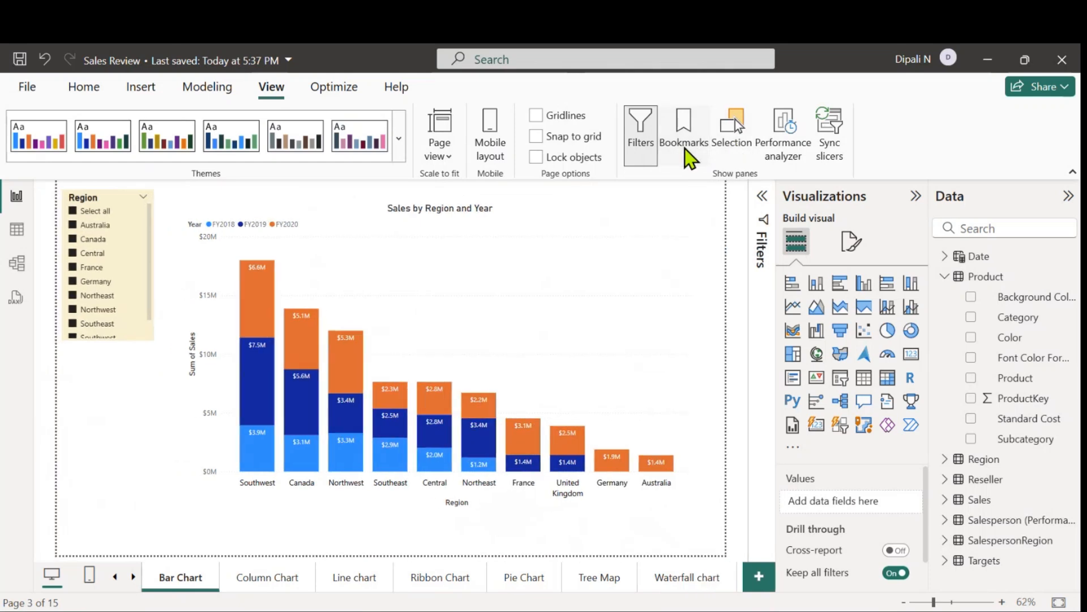
Step: Insert a blank button on the Bar Chart page and place it just below the Region slicer
left_click(140, 93)
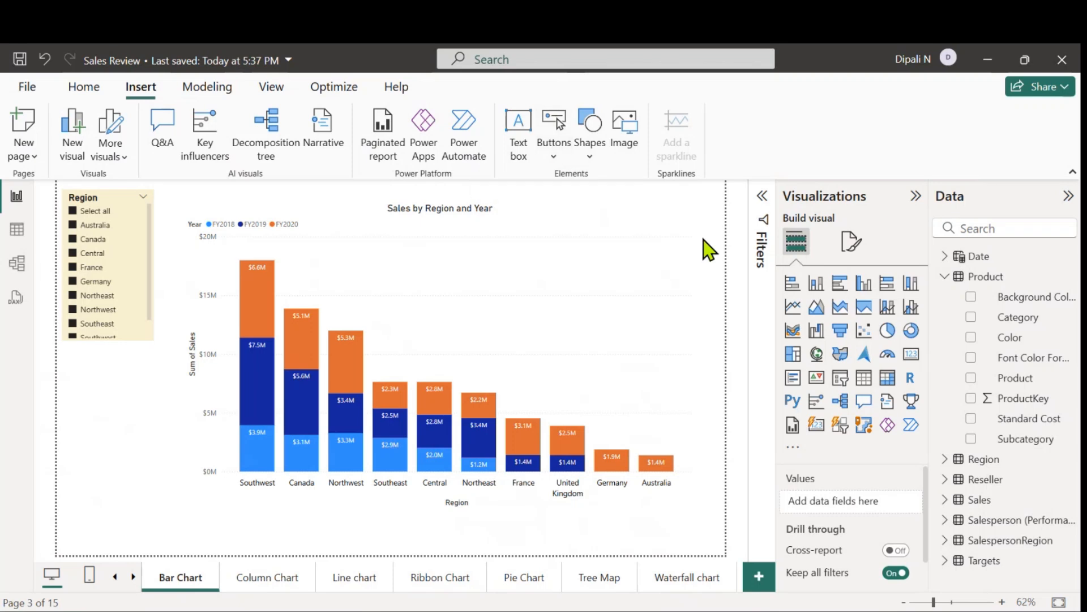
left_click(554, 157)
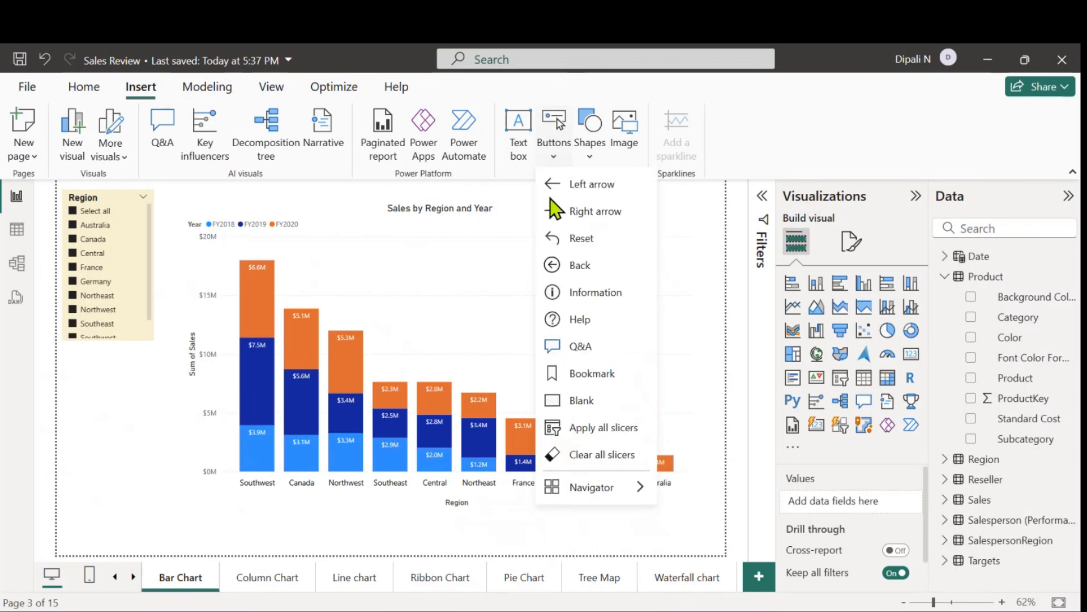
left_click(571, 400)
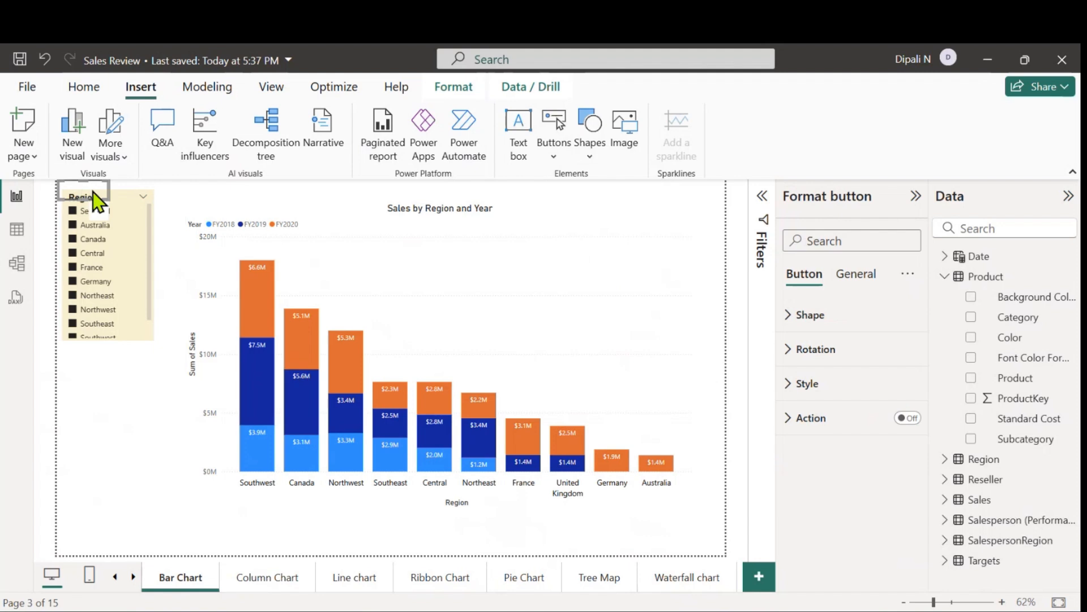
left_click_drag(93, 192, 148, 390)
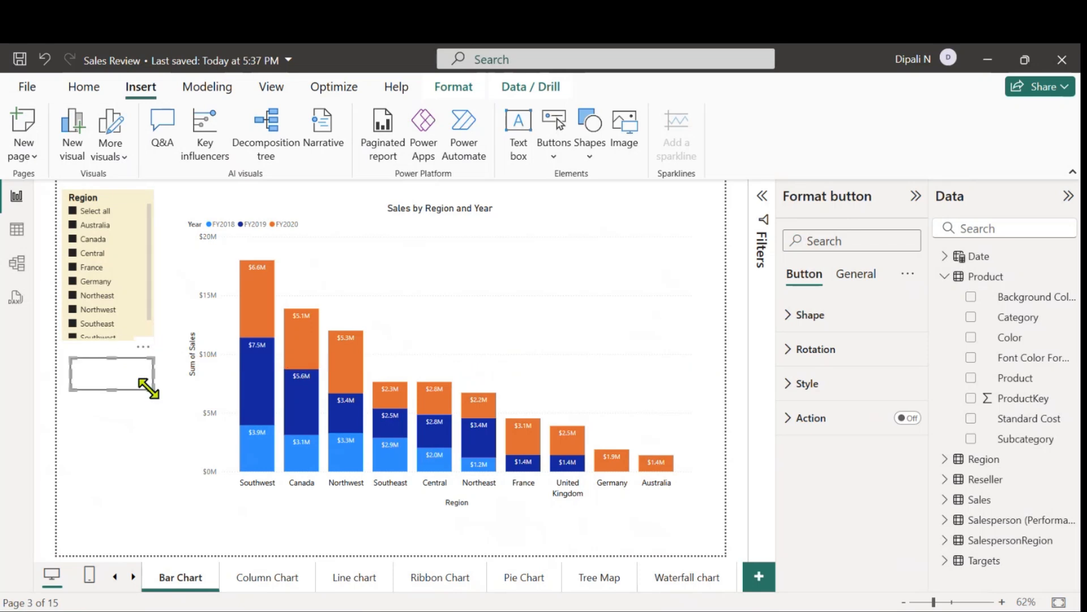
Step: Turn on the blank button's text, enter Bar Chart ON, and format it as bold at font size 13
left_click(789, 390)
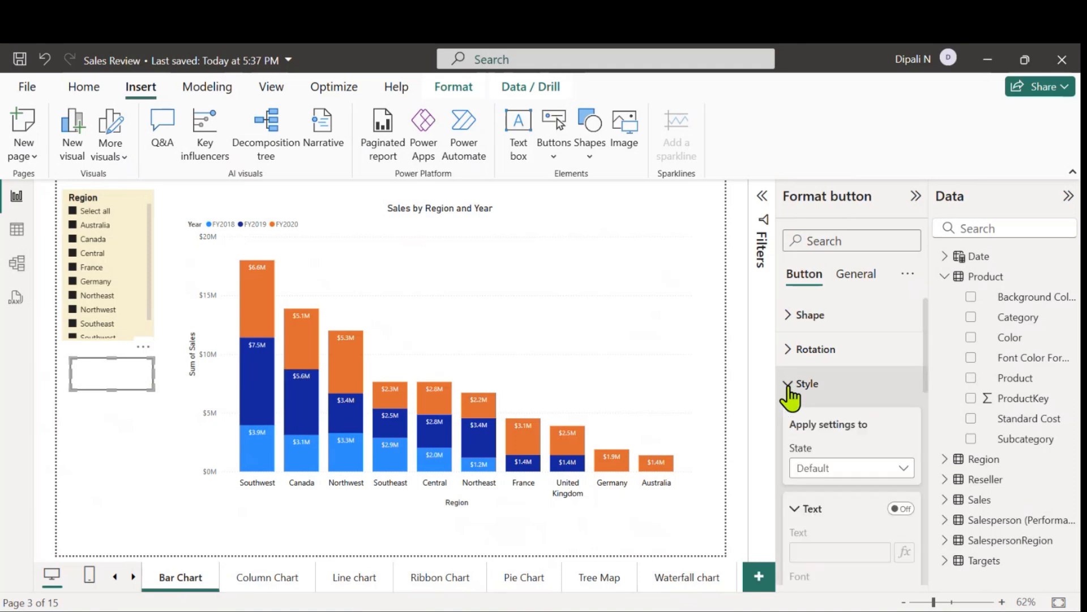
scroll(872, 493, "down", 2)
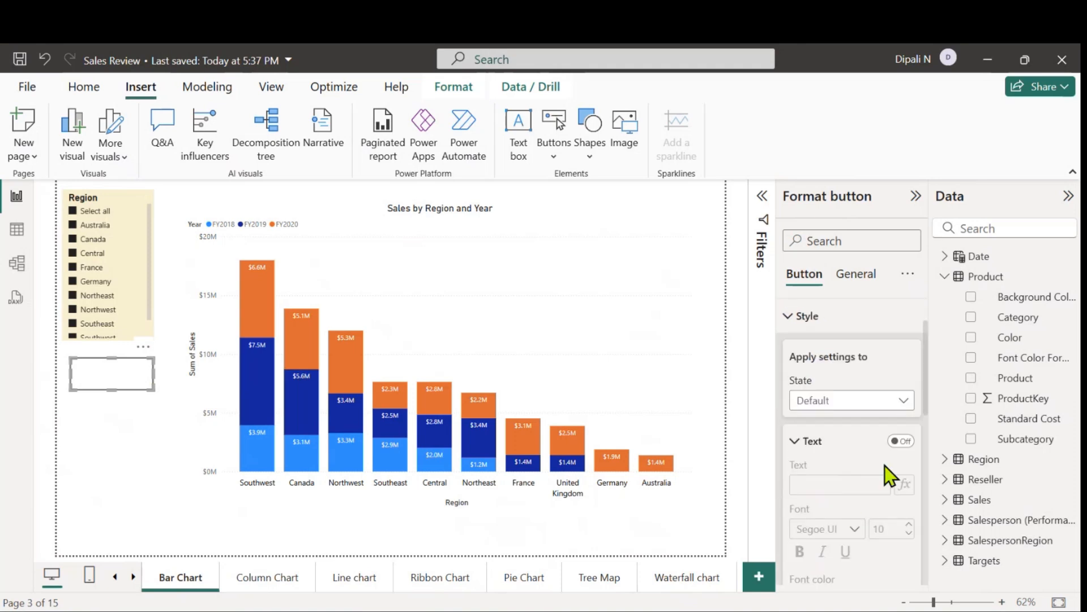
left_click(900, 440)
left_click(816, 485)
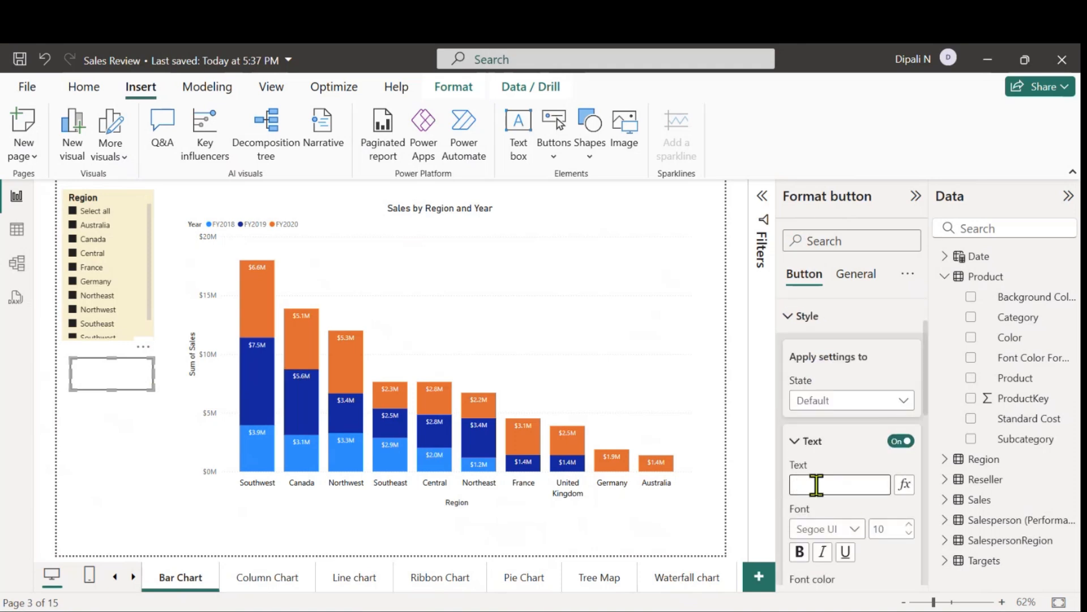
type("Bar Chart ON")
left_click(911, 525)
left_click(911, 524)
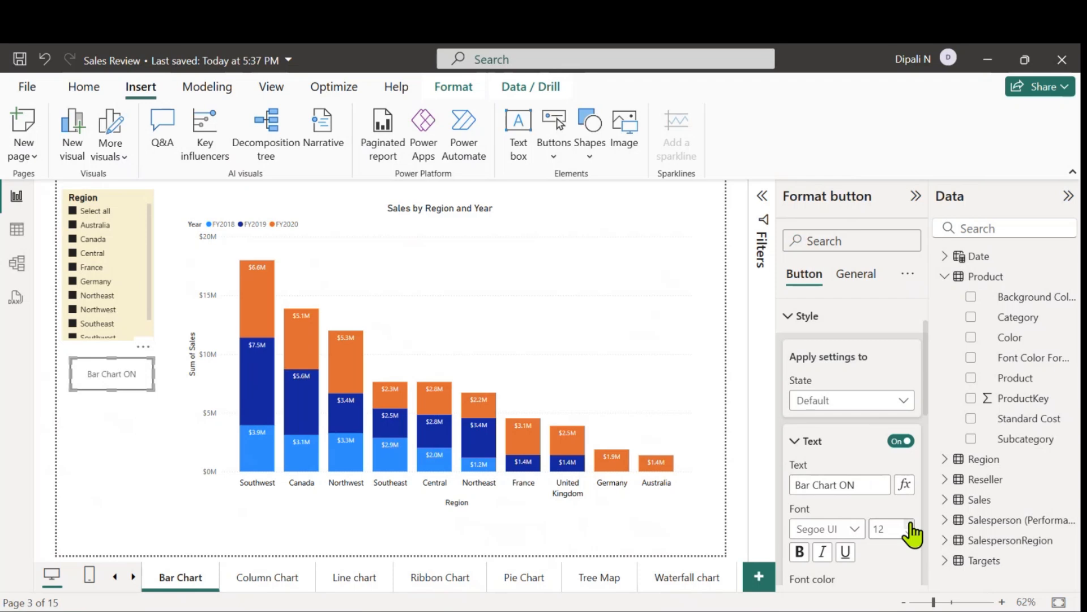
left_click(910, 524)
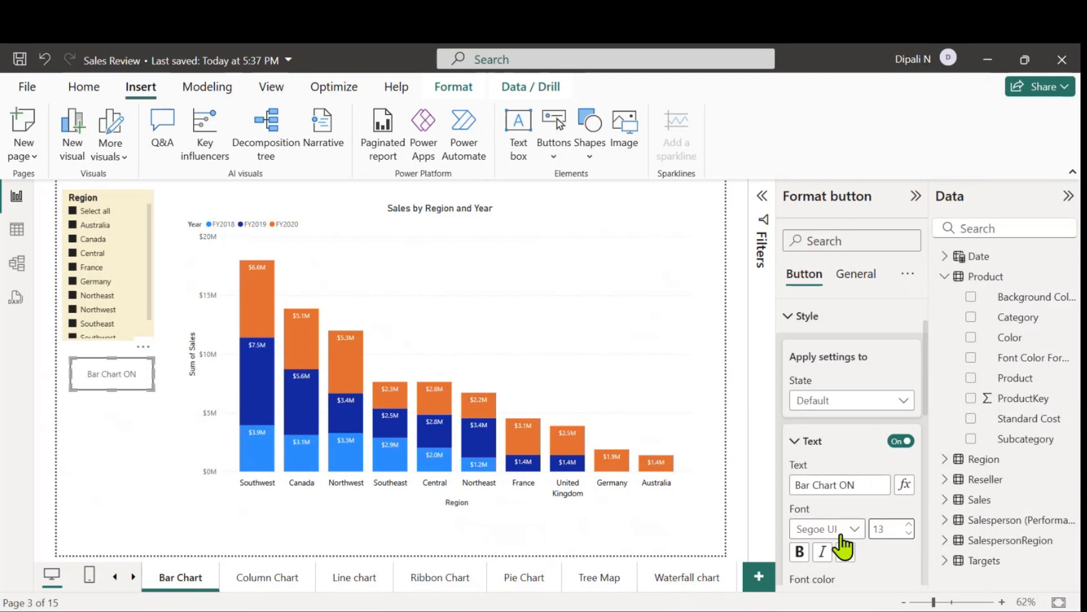
left_click(799, 552)
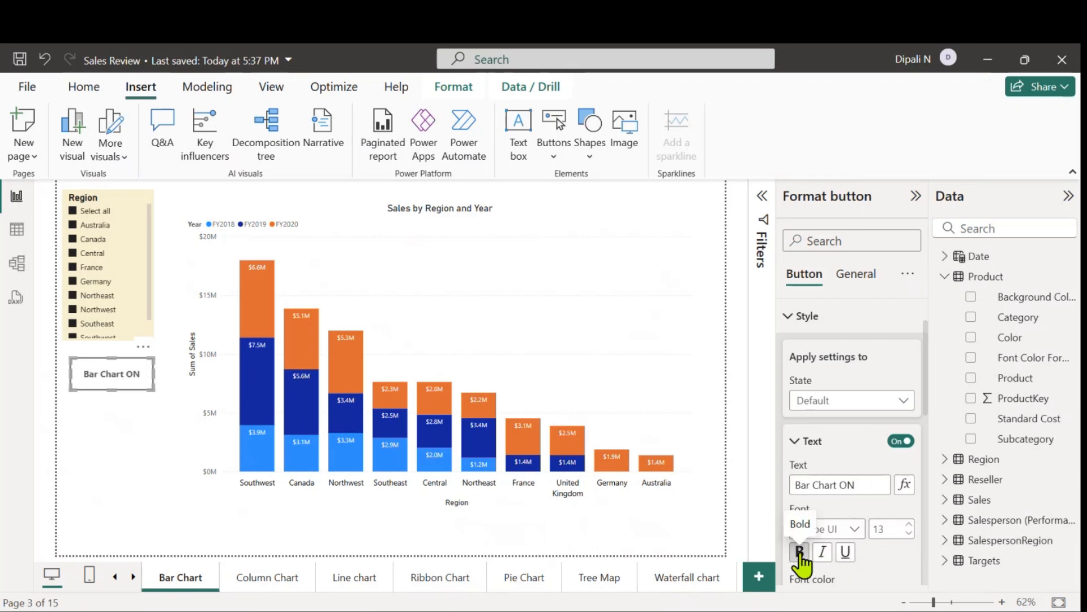
left_click(794, 442)
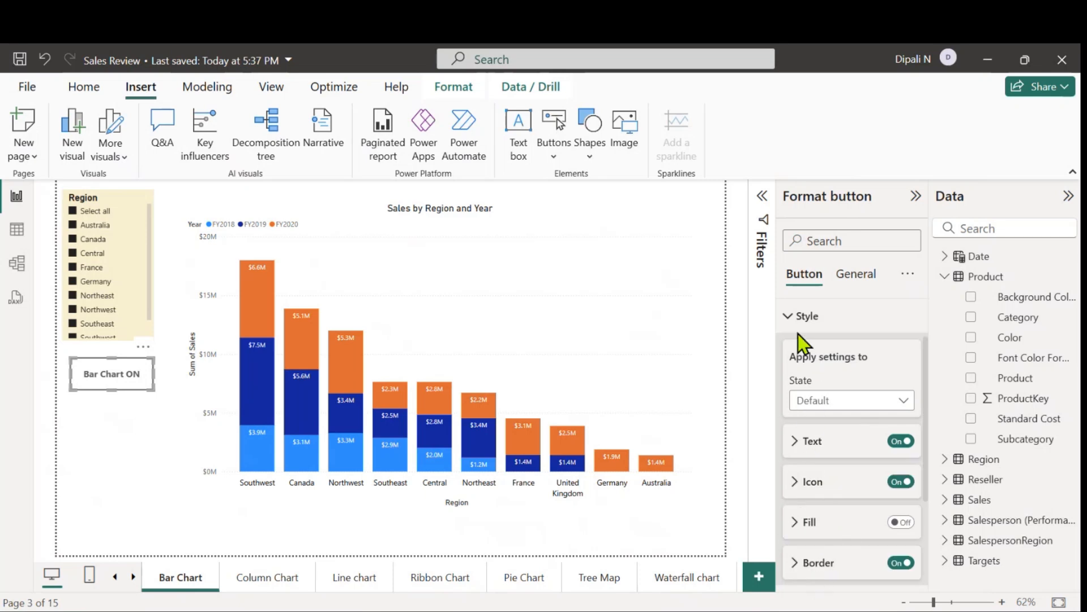
left_click(793, 320)
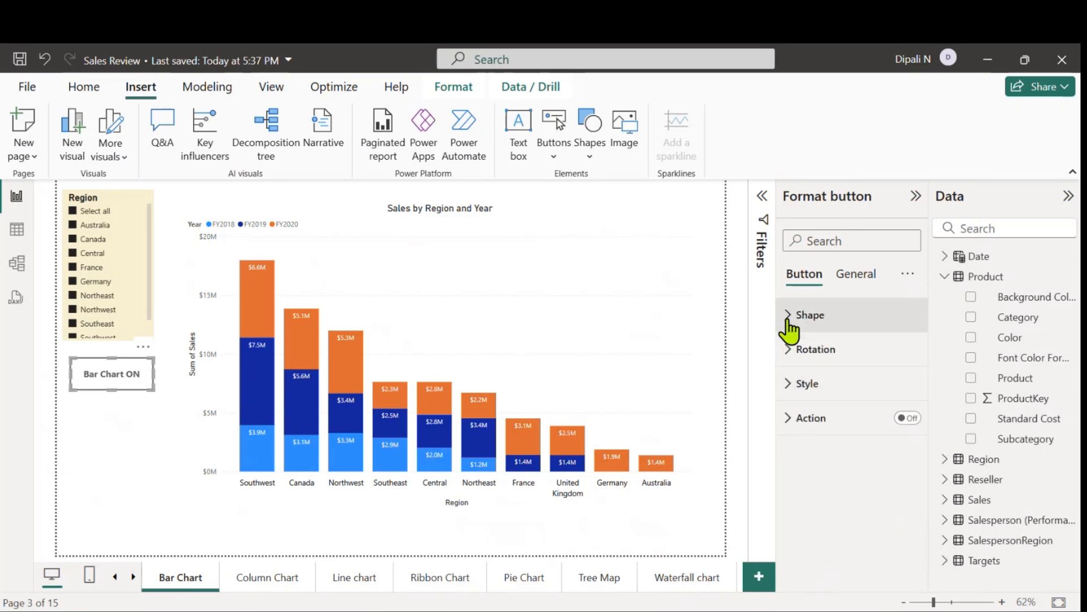
Step: Enable the Bar Chart ON button's action with type Bookmark and the Bar Chart ON bookmark as its target
left_click(788, 419)
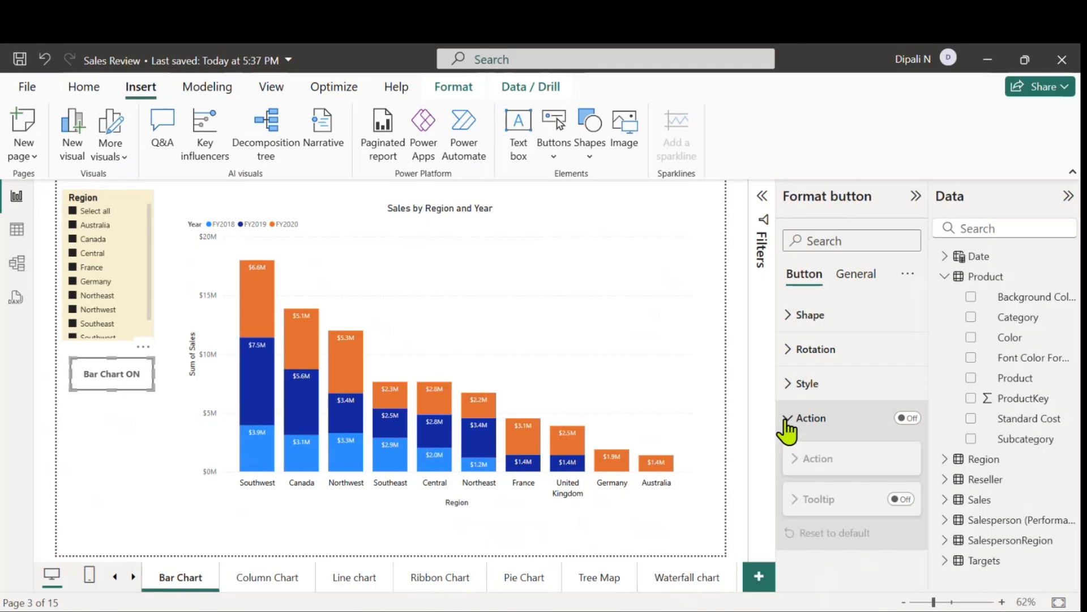
left_click(905, 418)
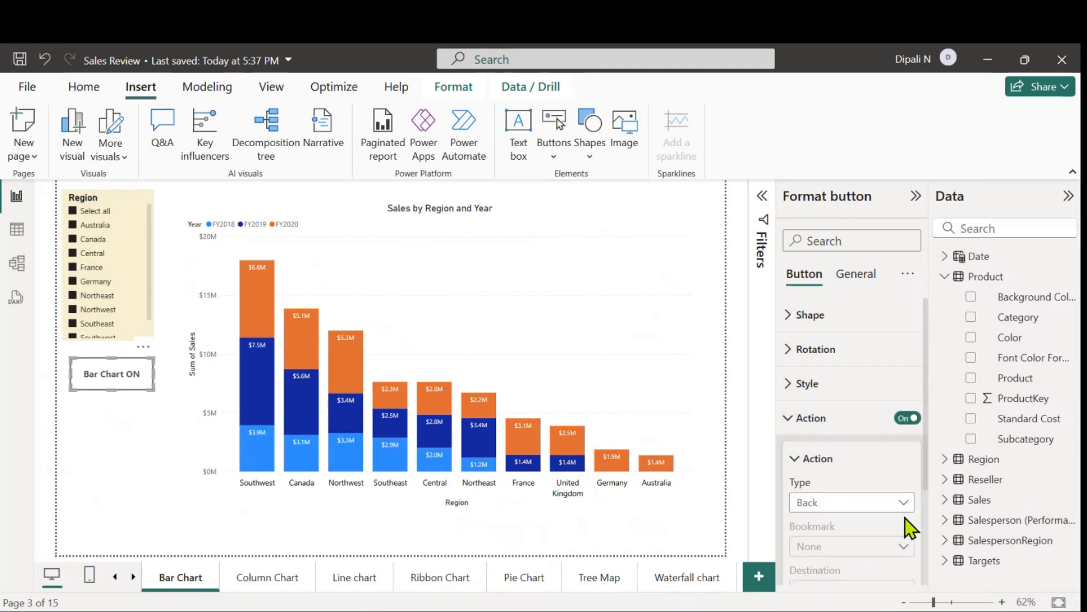
left_click(904, 502)
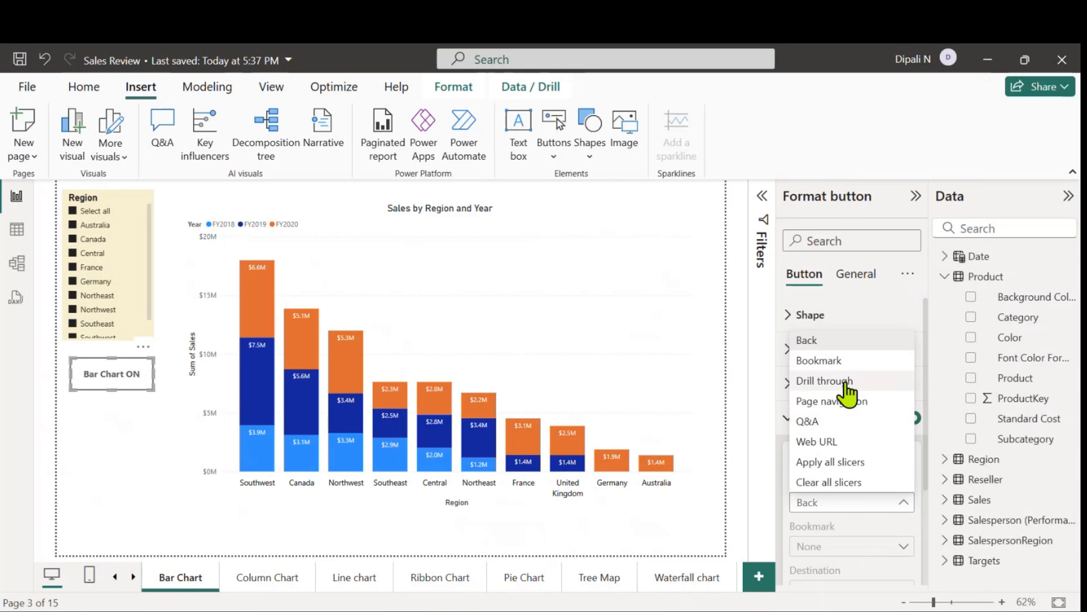
left_click(824, 361)
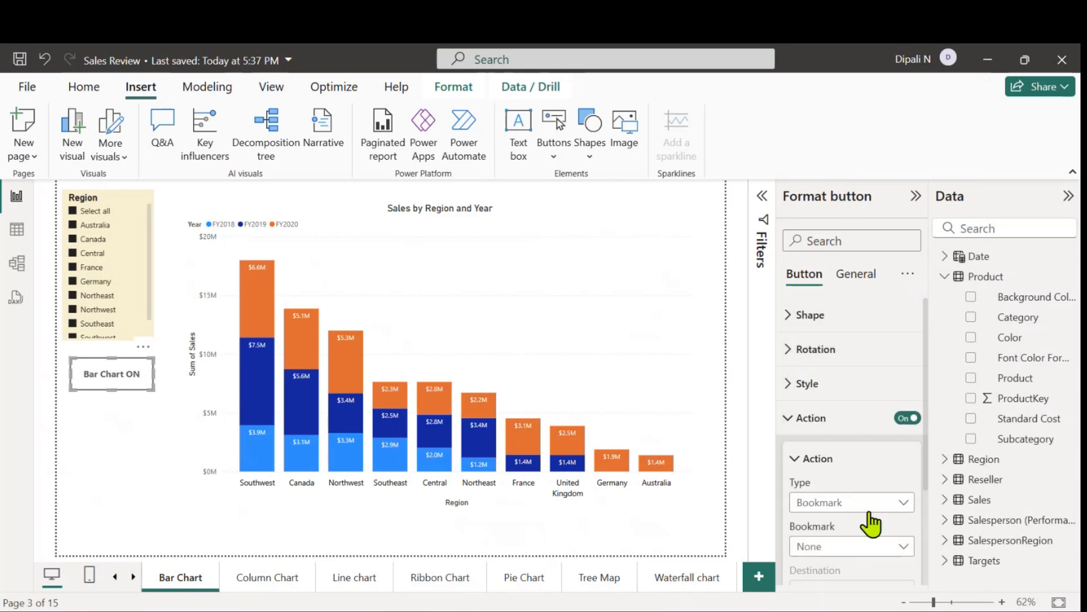
left_click(899, 548)
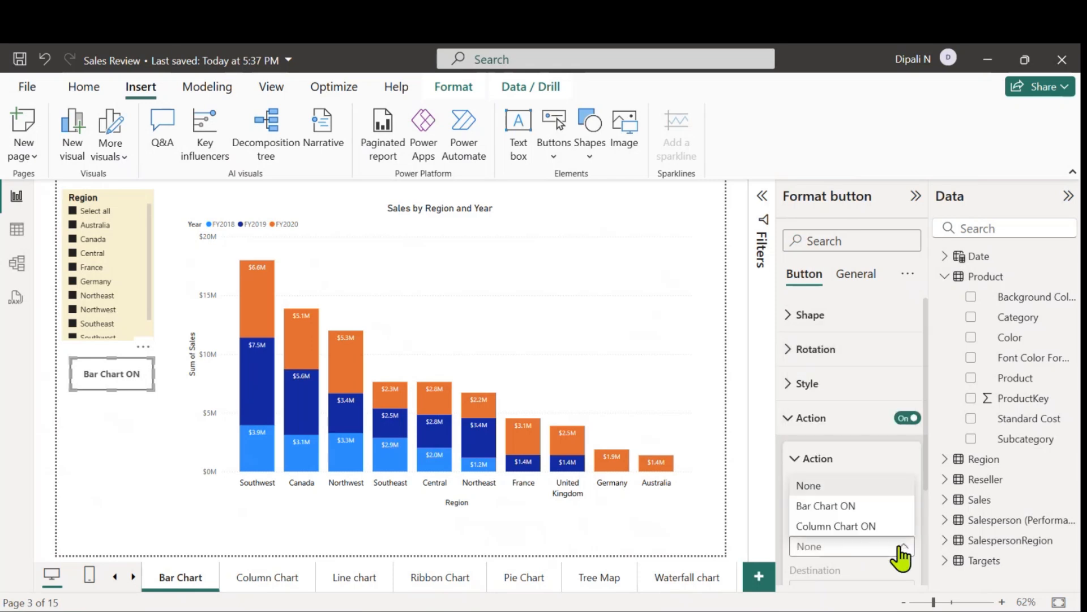
left_click(827, 509)
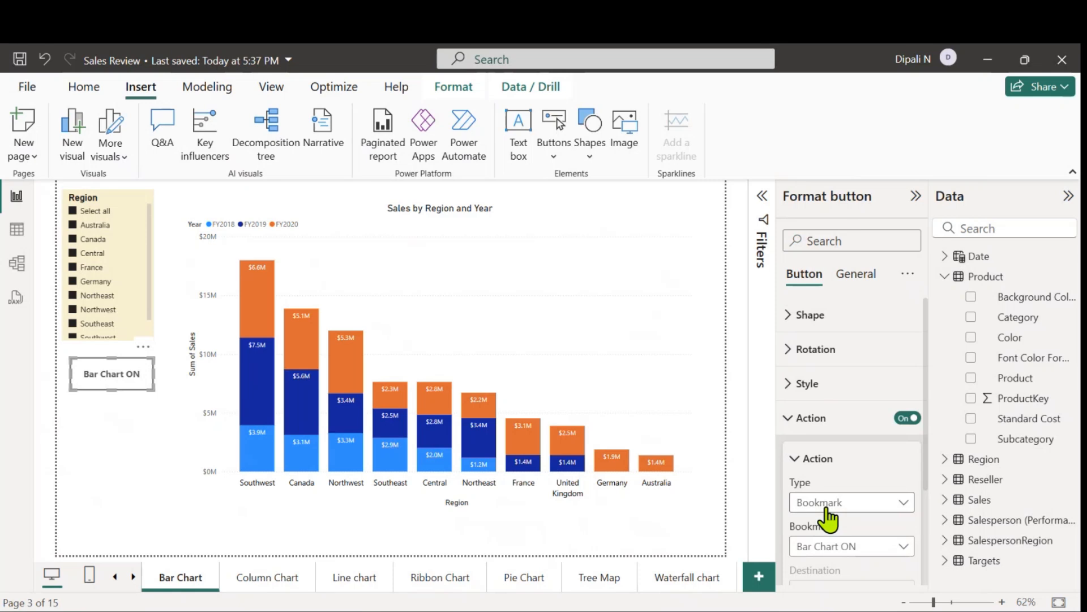
Step: Turn on the Bar Chart ON button's background effect with a light yellow colour and 55% transparency
scroll(838, 522, "down", 3)
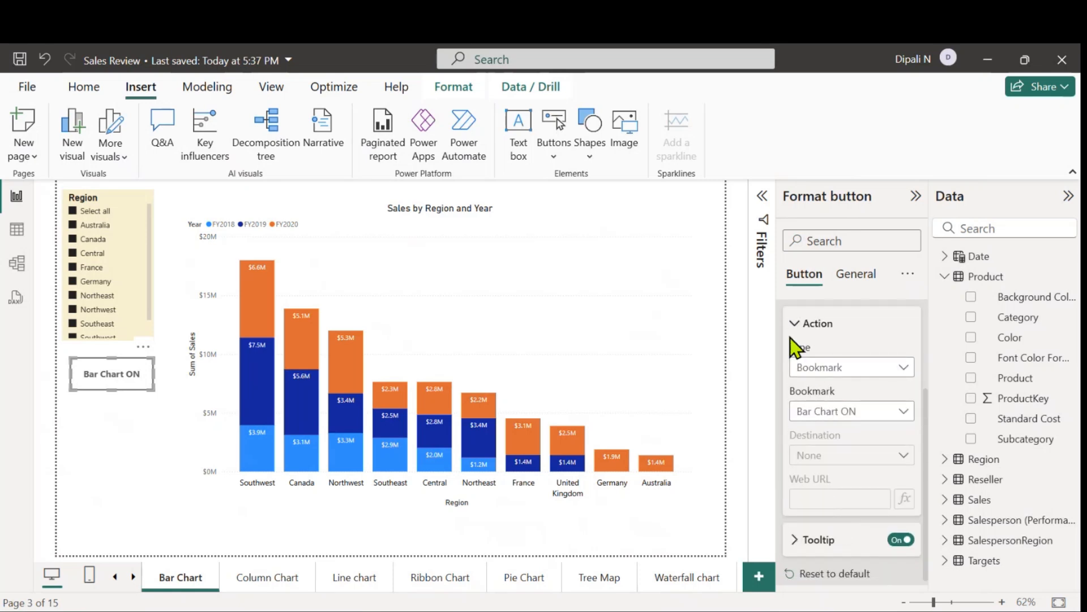
left_click(794, 324)
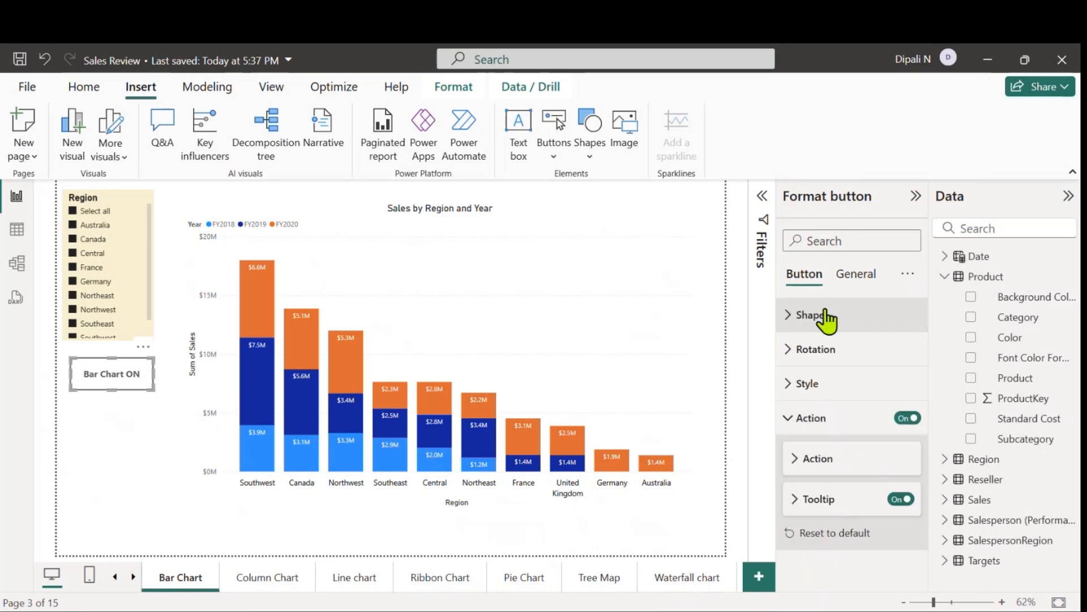
left_click(853, 275)
left_click(788, 387)
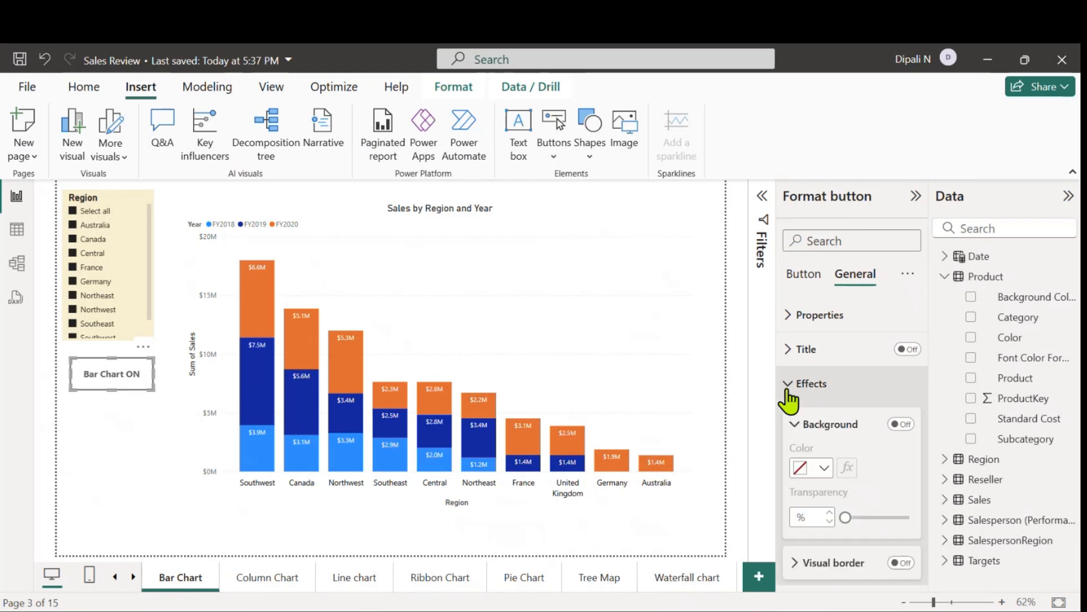
left_click(901, 424)
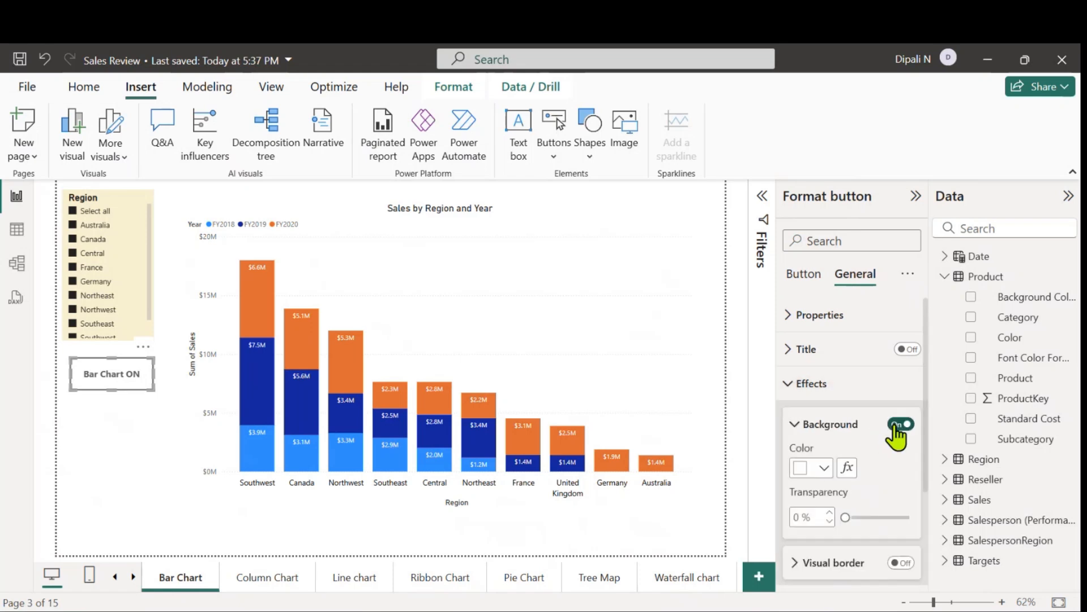
left_click(826, 468)
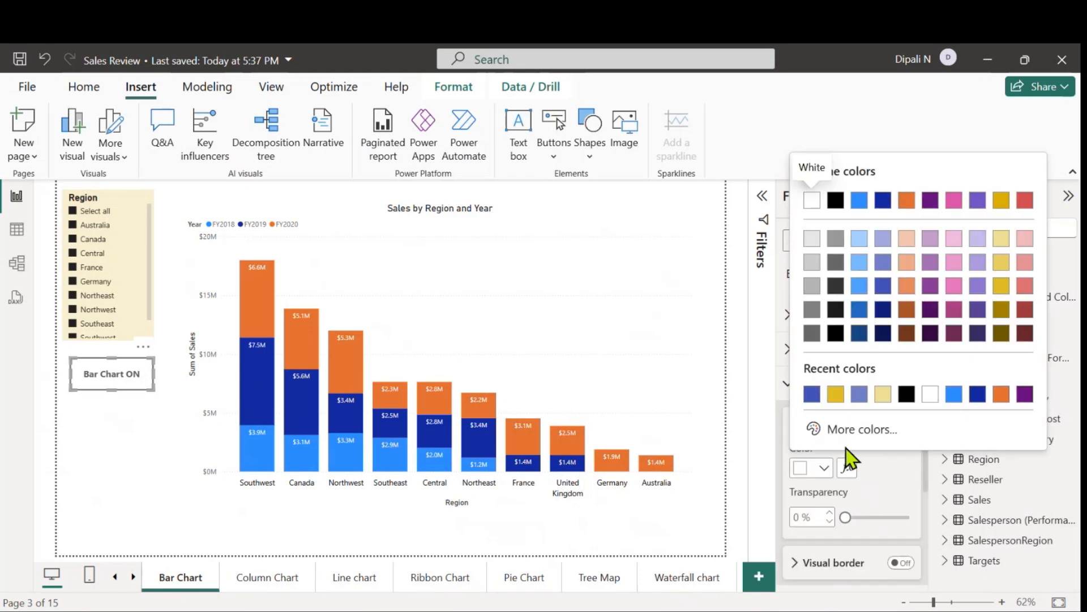
left_click(882, 395)
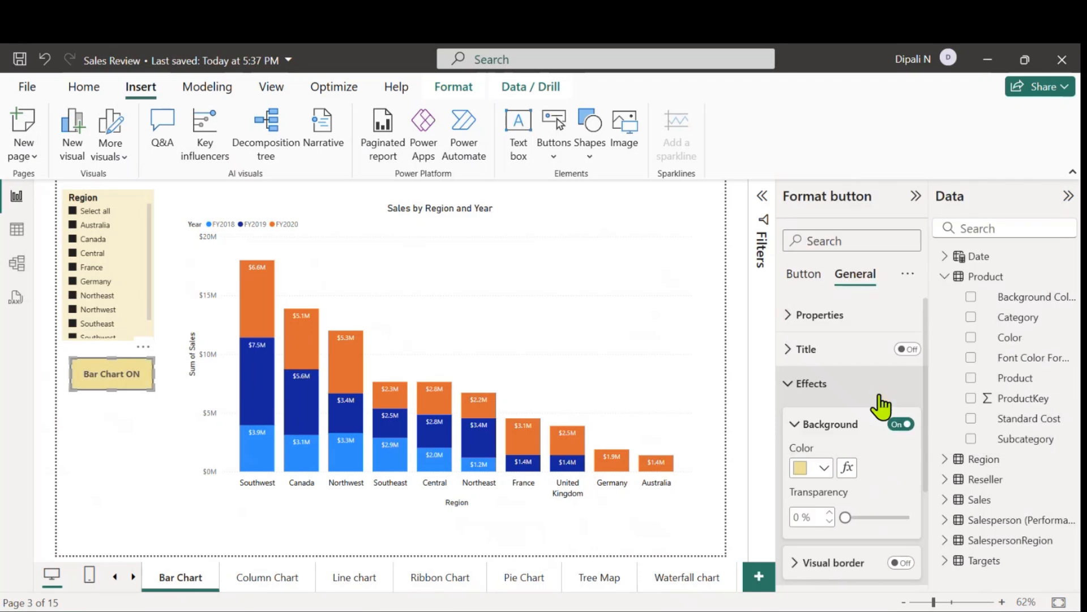
mouse_move(868, 518)
left_mouse_down()
mouse_move(855, 518)
mouse_move(881, 518)
left_mouse_up()
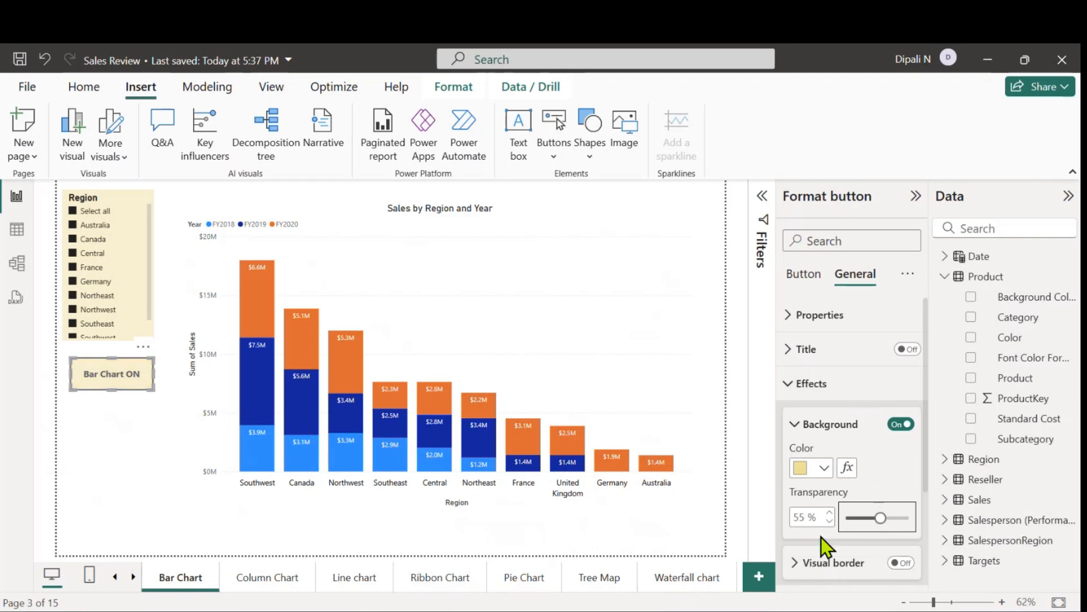
left_click(795, 424)
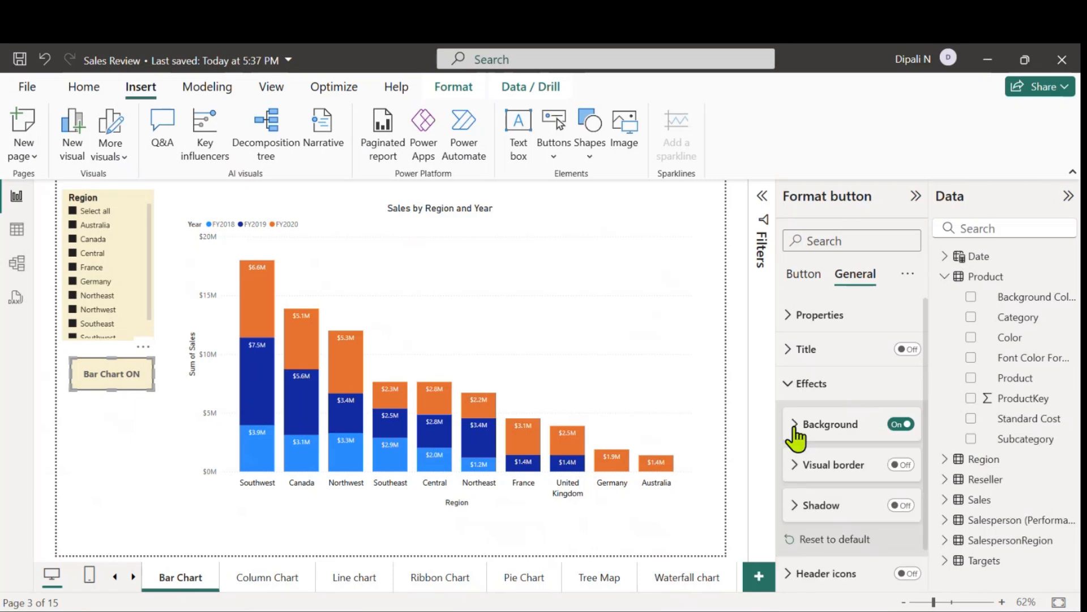
left_click(803, 277)
left_click(854, 274)
left_click(807, 276)
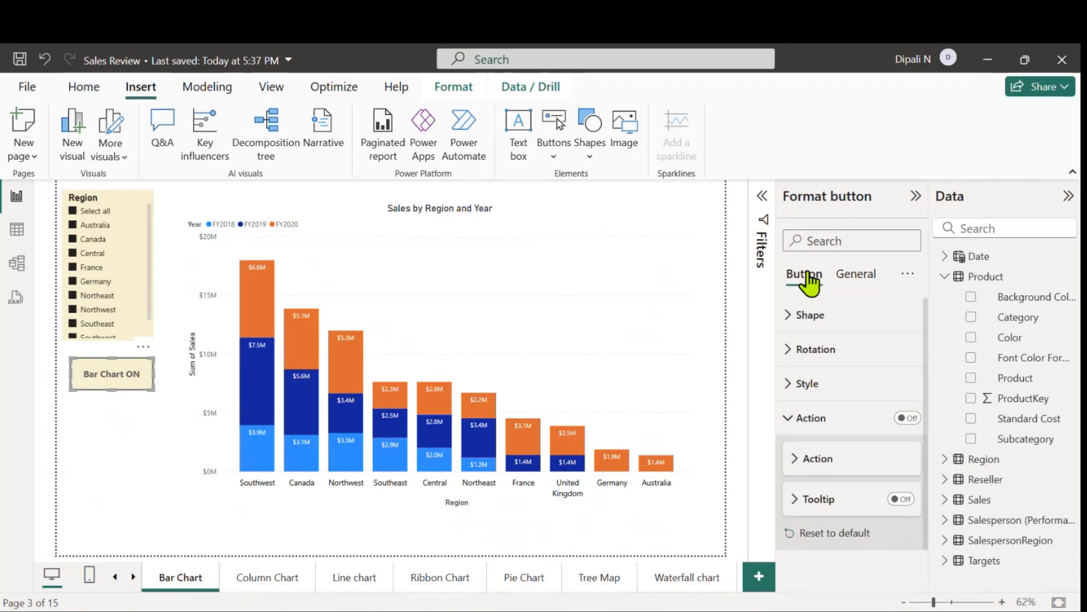
left_click(107, 445)
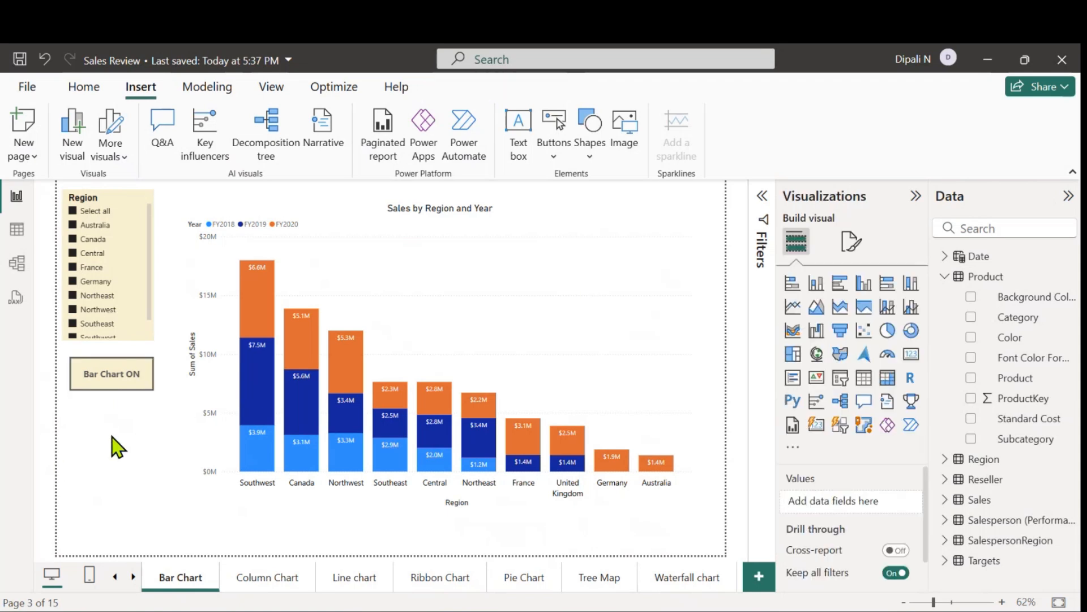
Step: Set the Bar Chart ON button's background colour to light pink
left_click(116, 376)
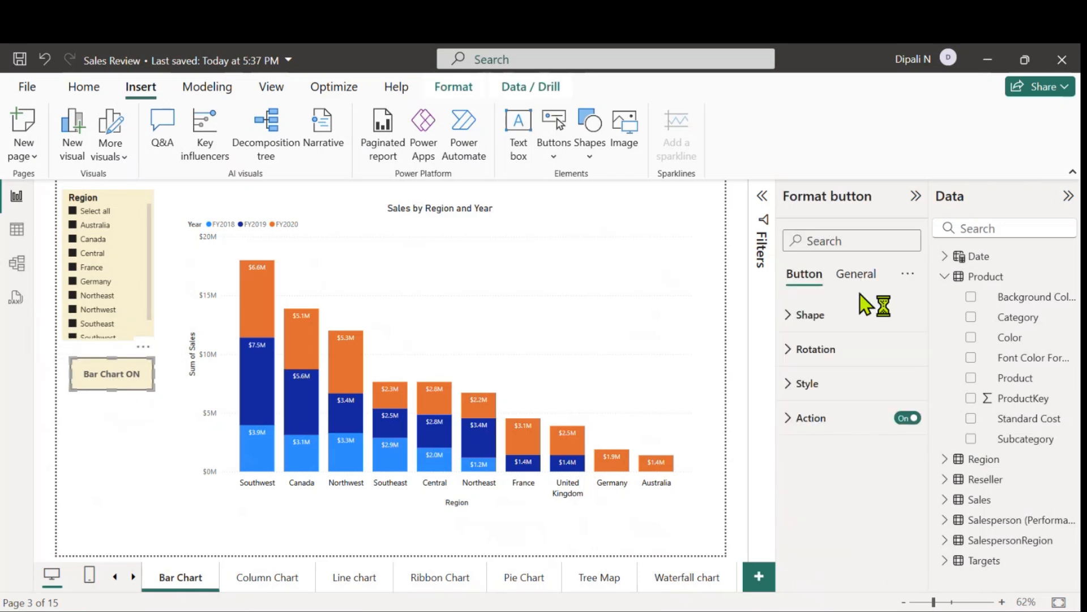
left_click(856, 276)
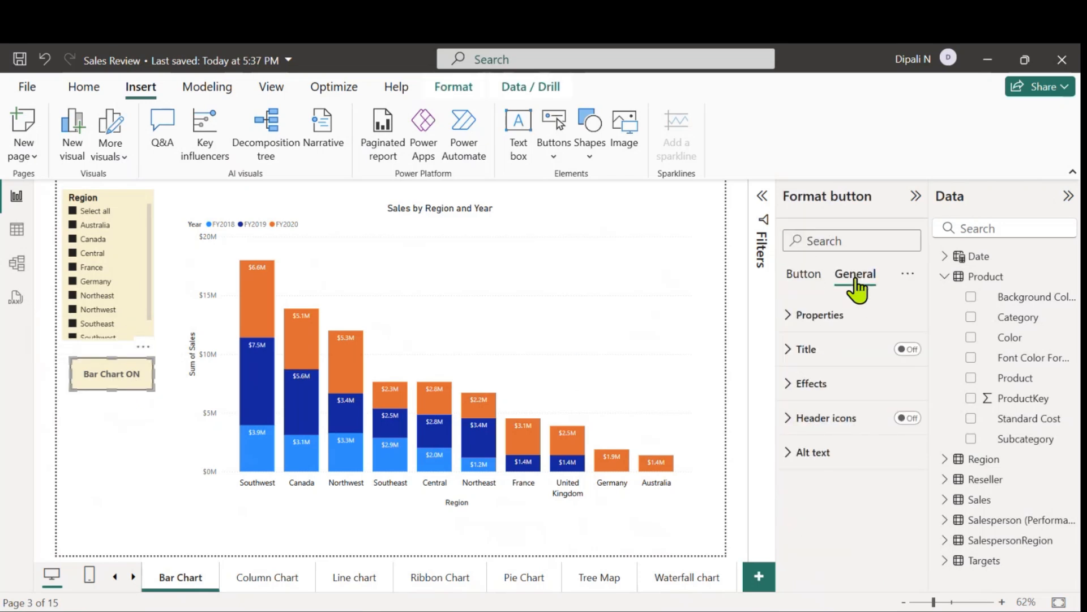
left_click(790, 391)
left_click(826, 468)
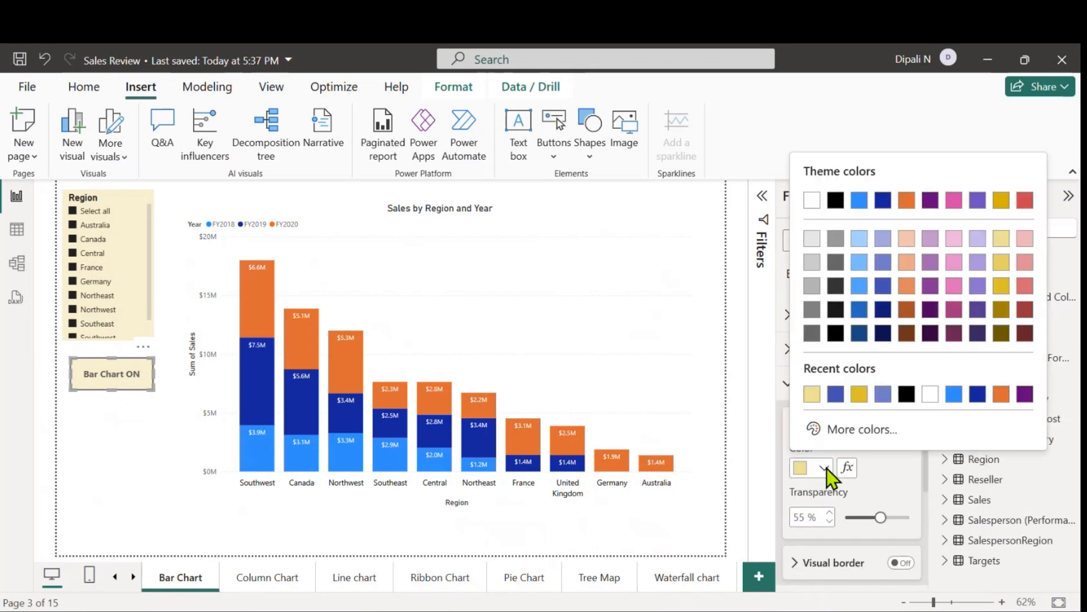
left_click(955, 238)
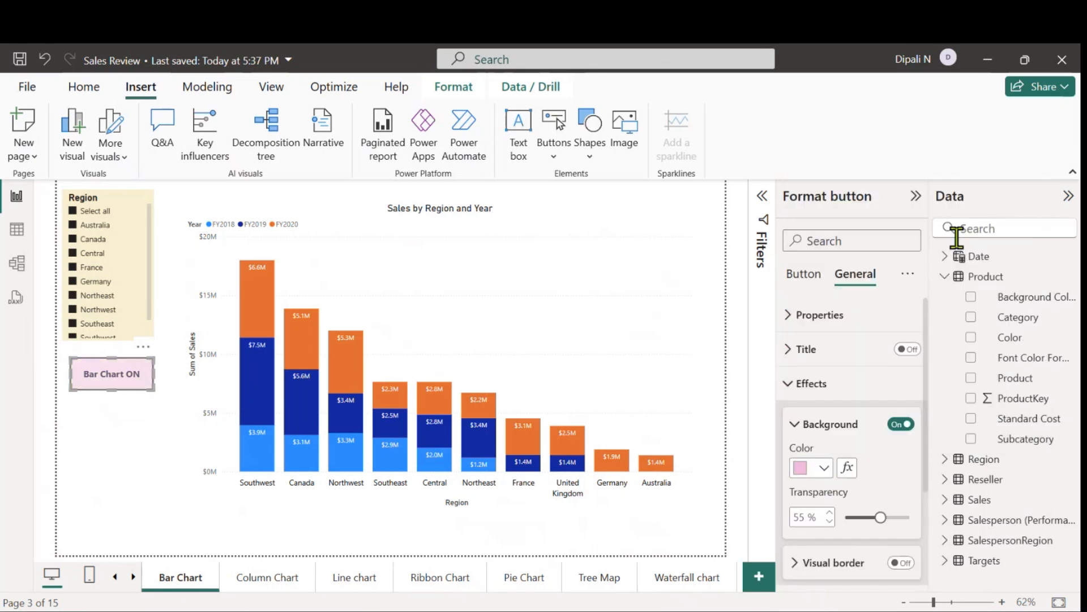
left_click(804, 277)
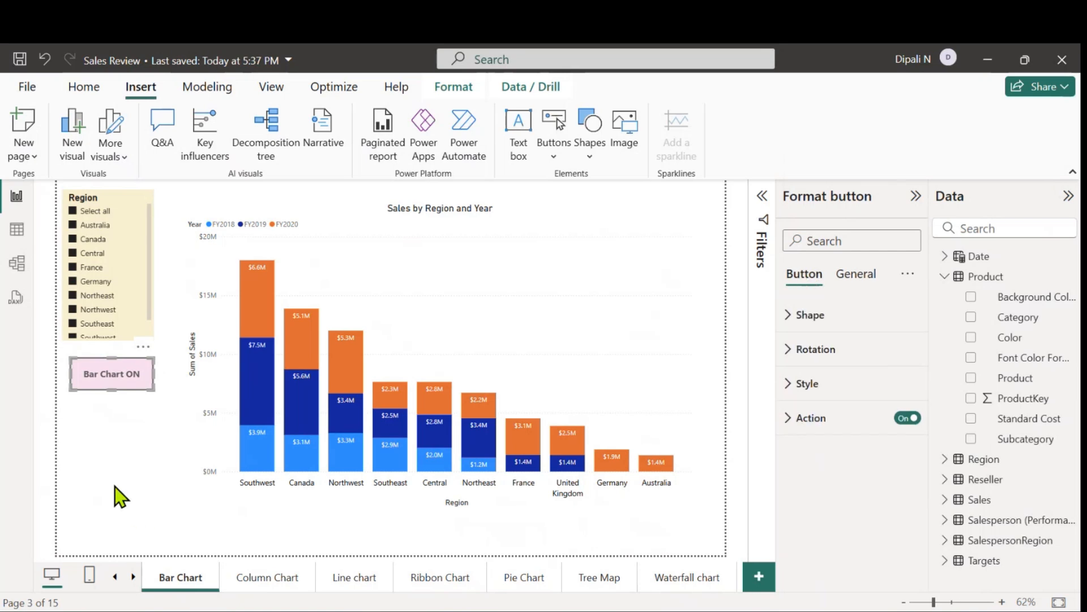
left_click(127, 443)
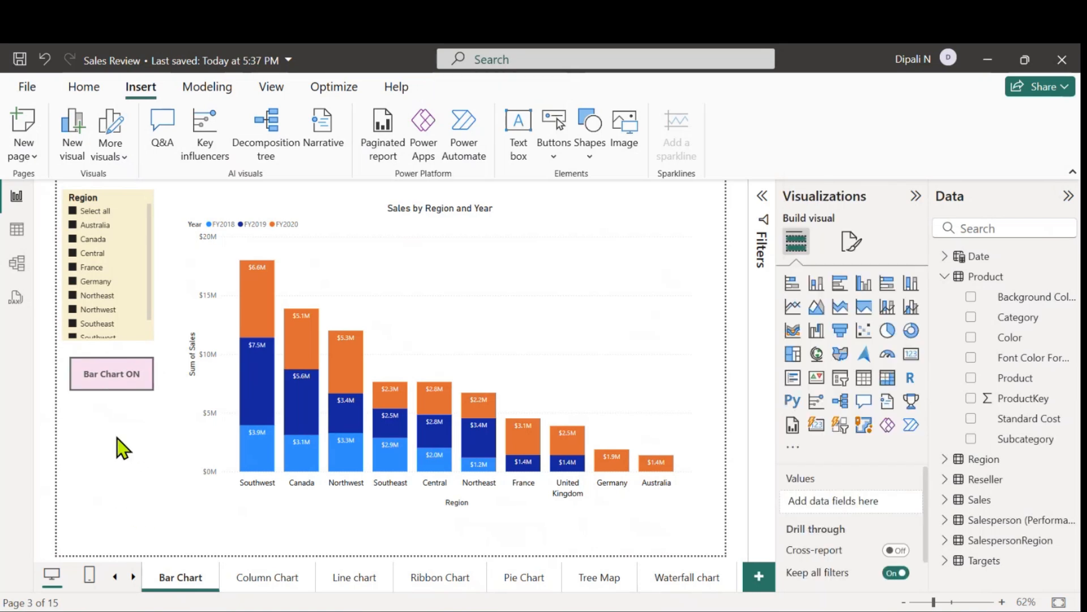
Step: Duplicate the Bar Chart ON button and place the copy directly below the original
left_click(121, 375)
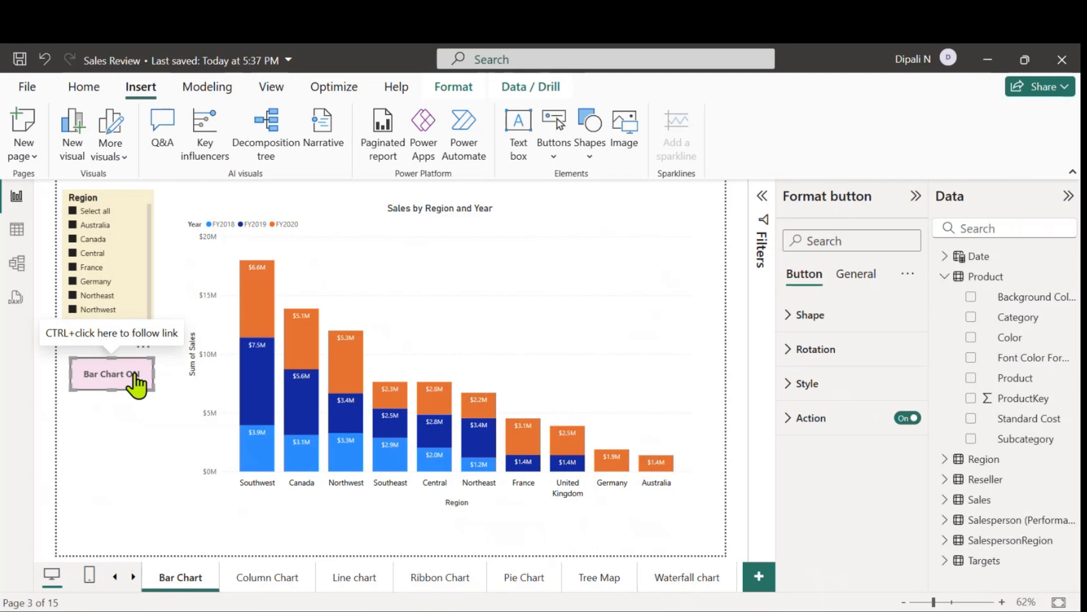
right_click(135, 374)
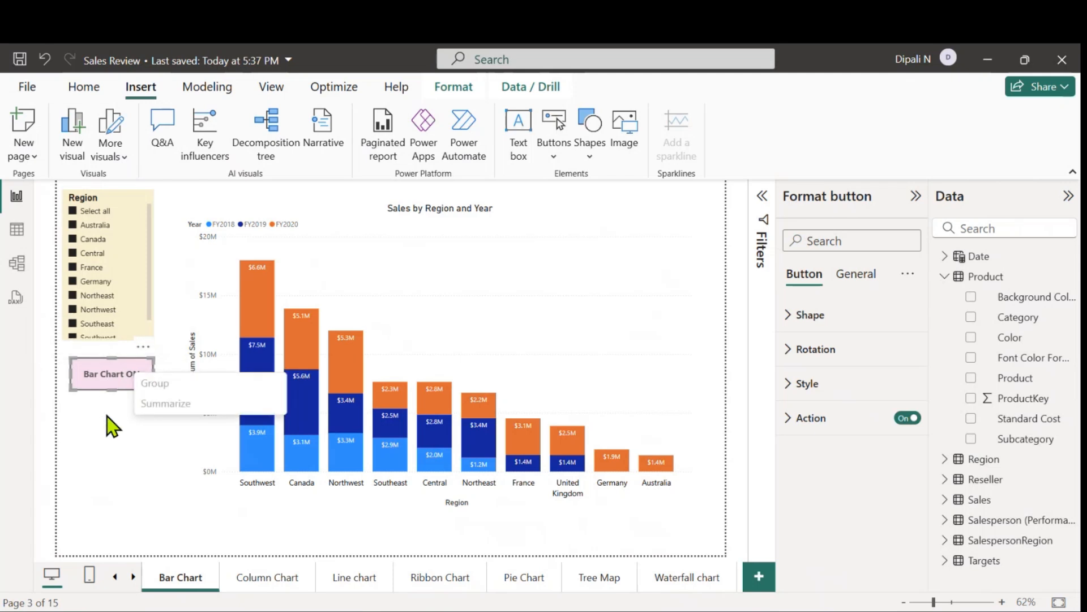
key("Escape")
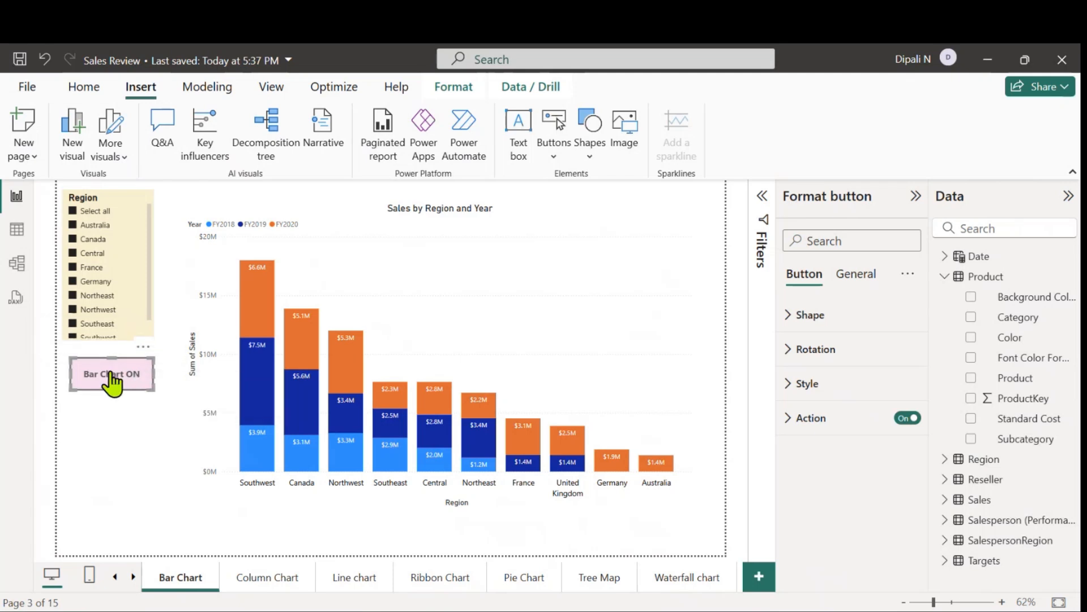
key("ctrl+v")
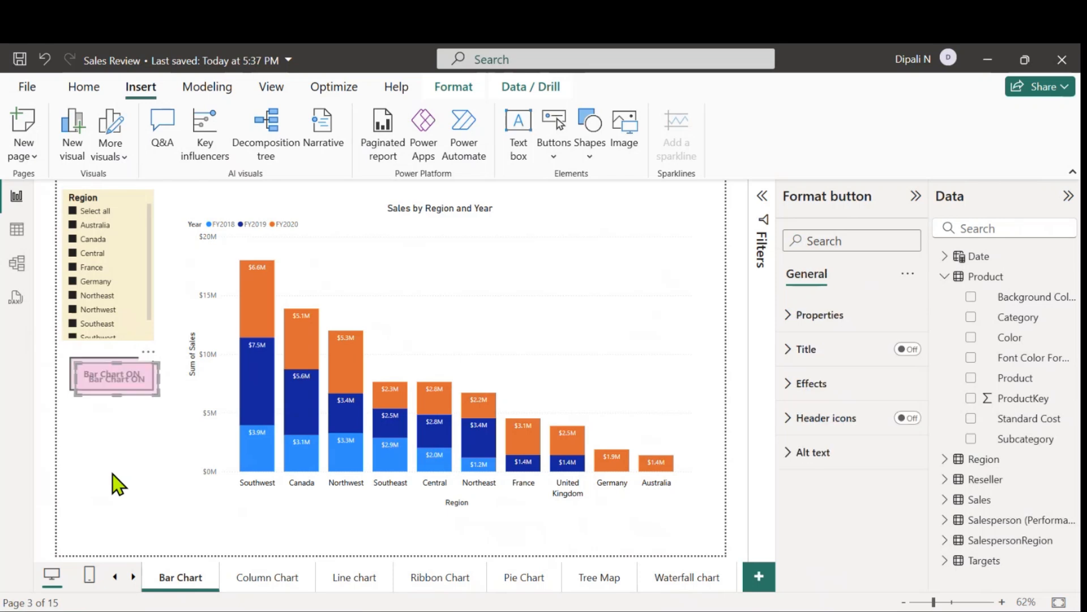
left_click_drag(133, 394, 130, 430)
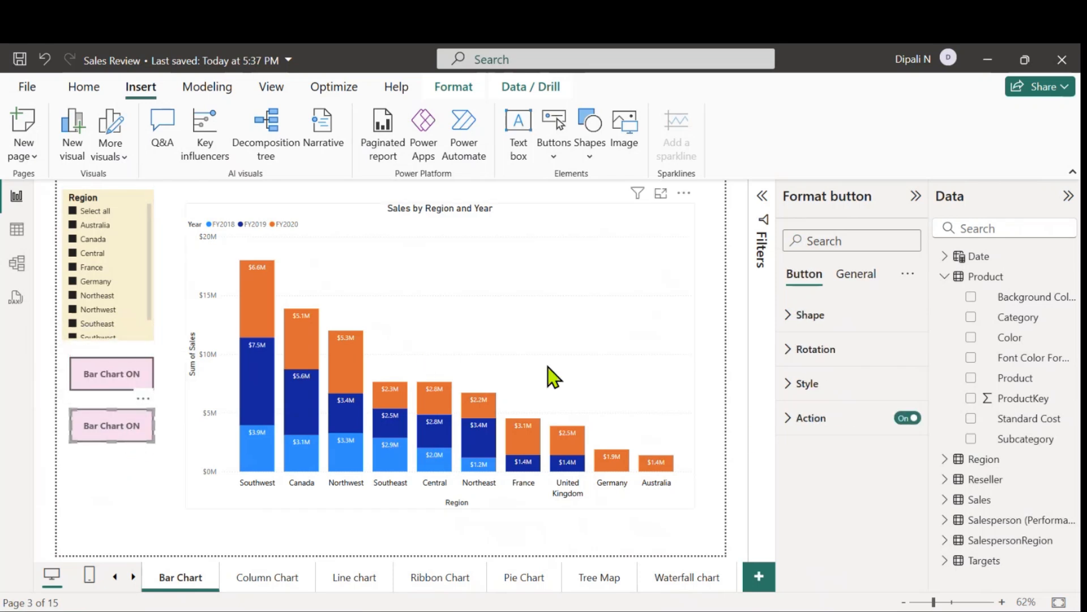
Step: Set the text of the lower, copied button to Column Chart ON
left_click(788, 420)
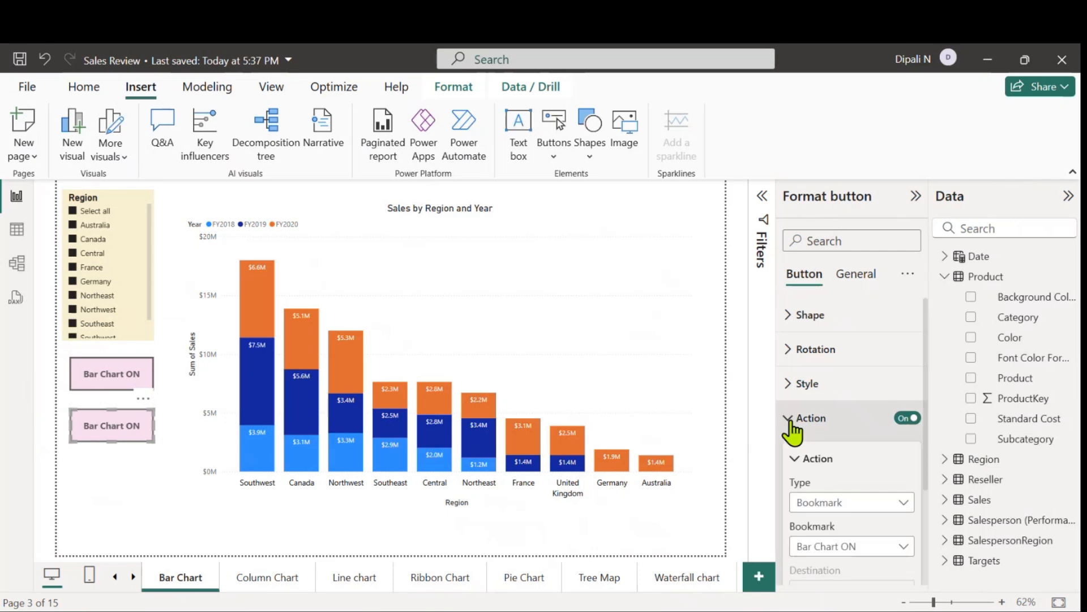
left_click(790, 390)
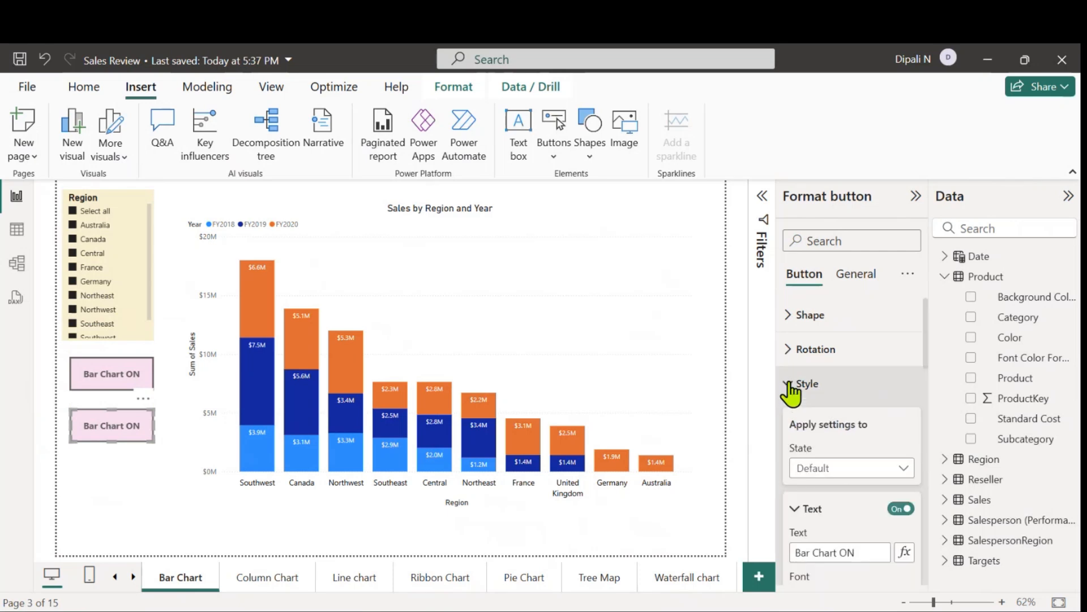
left_click(815, 548)
key("BackSpace")
key("BackSpace")
key("BackSpace")
key("BackSpace")
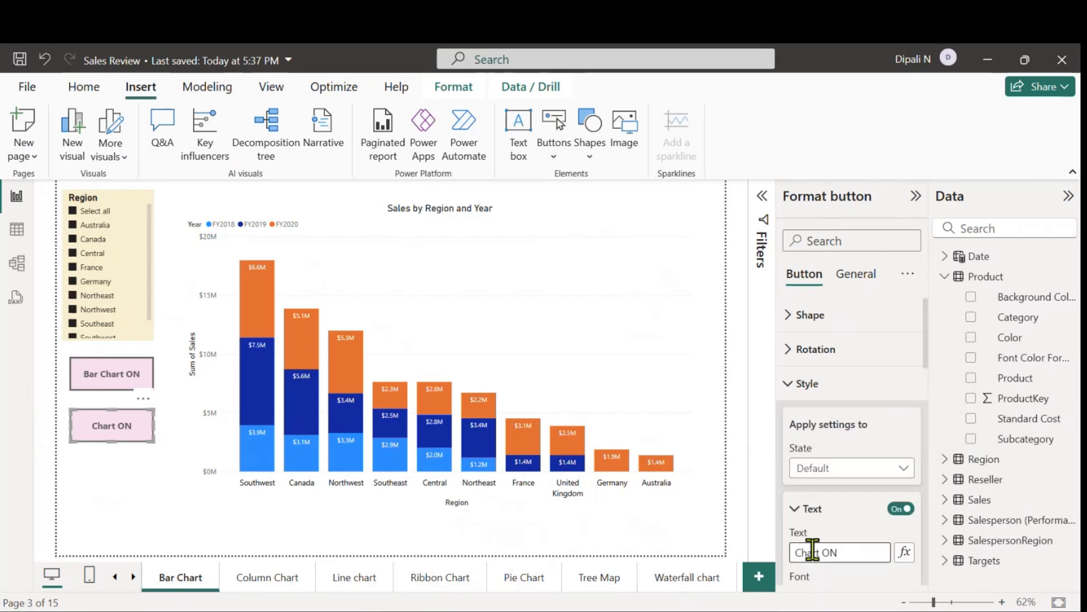
type("Coumn")
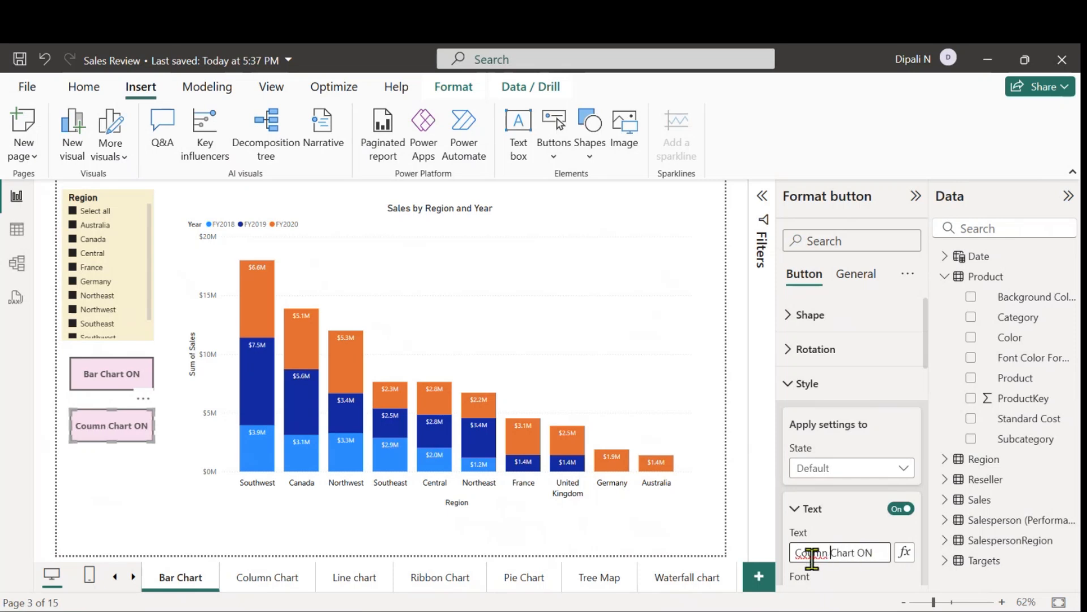
left_click(810, 556)
type("l")
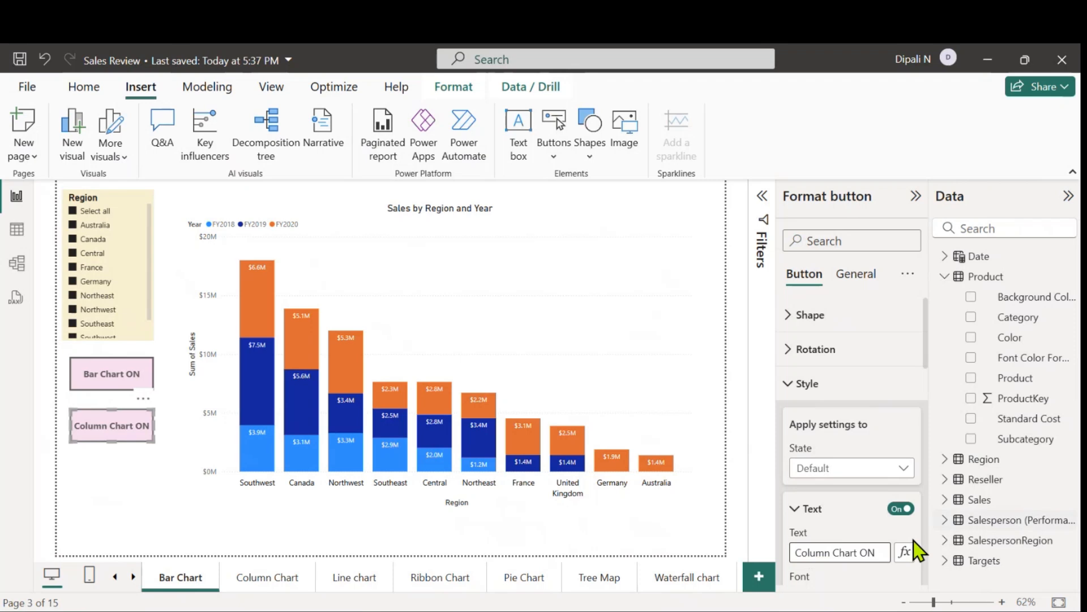
left_click(794, 510)
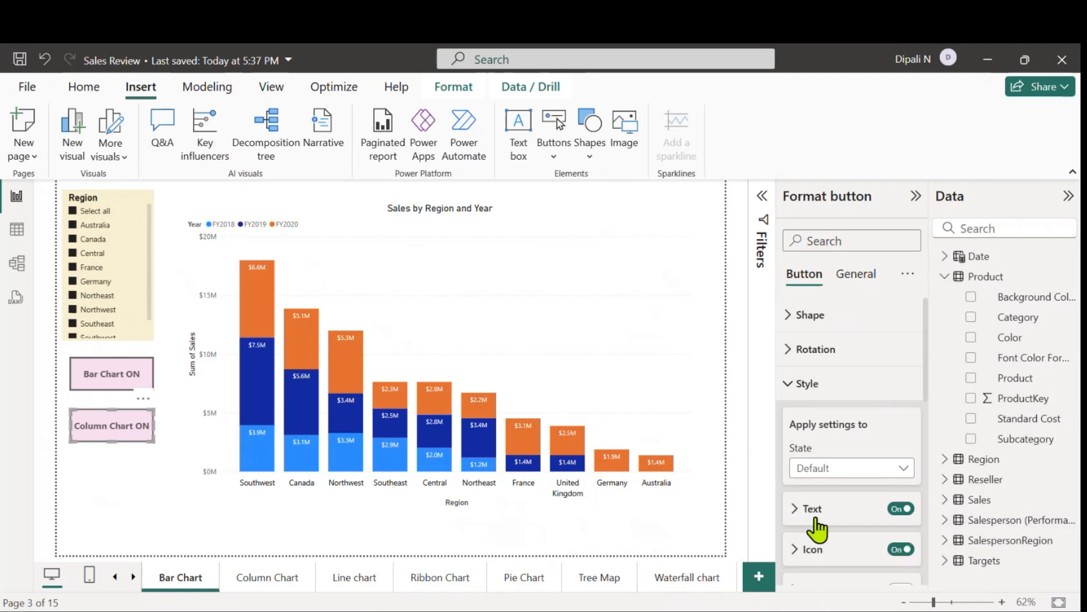
left_click(785, 384)
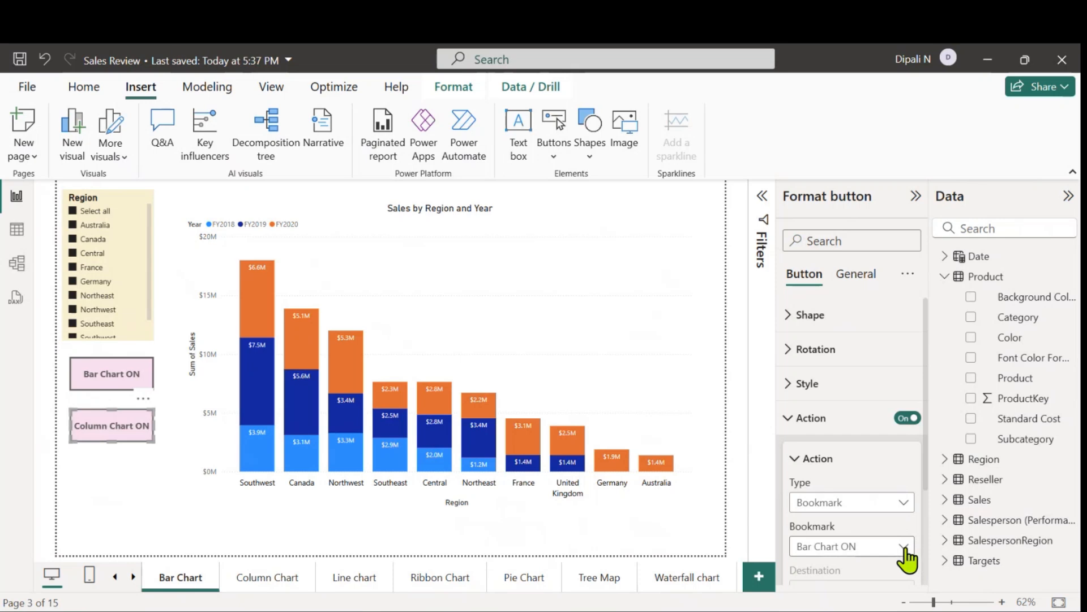
Step: Point the lower button's bookmark action to the Column Chart ON bookmark
left_click(903, 553)
left_click(869, 526)
scroll(858, 535, "down", 2)
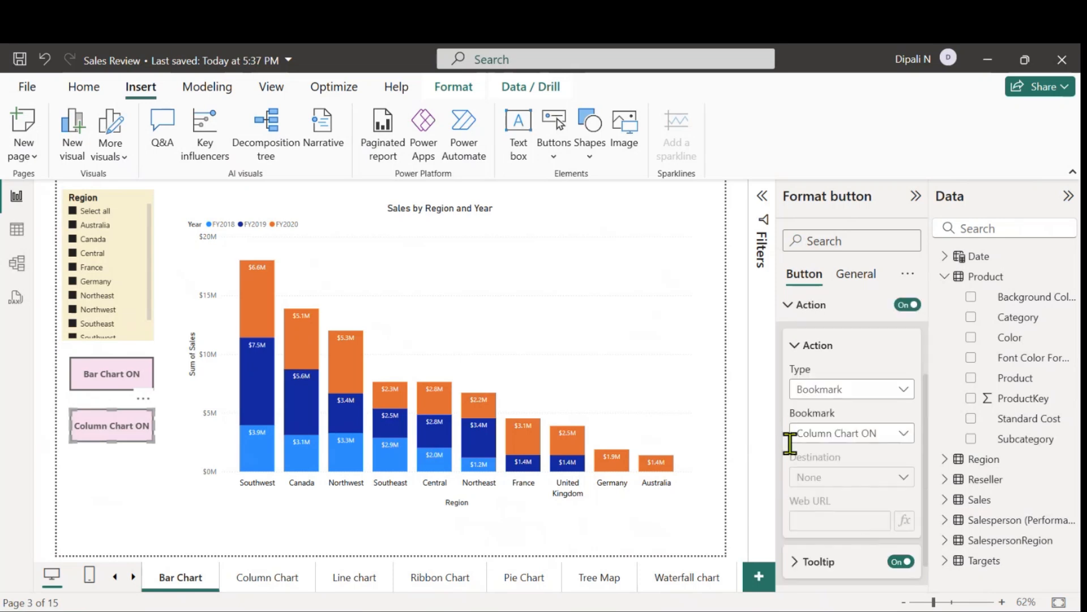
left_click(793, 345)
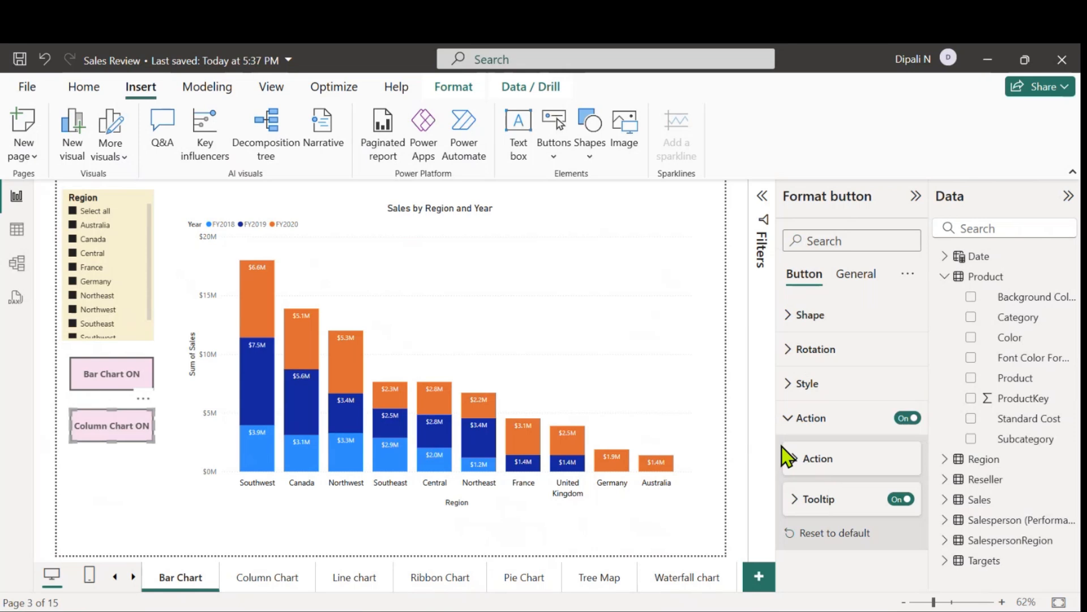
left_click(120, 533)
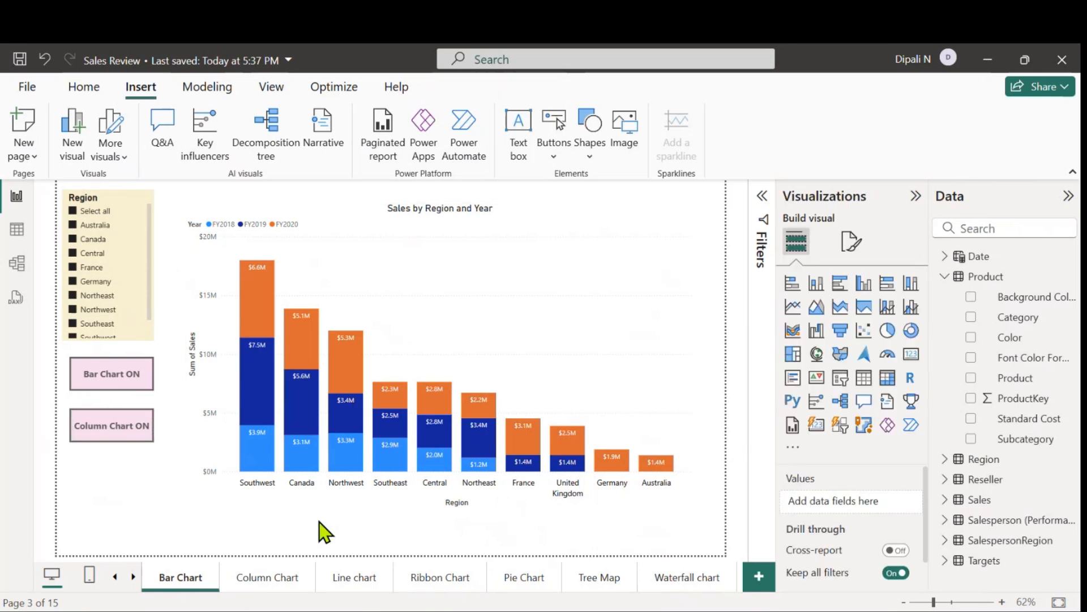
Step: Test both buttons by switching the page to the bar chart and back to the column chart
left_click(105, 376, "ctrl")
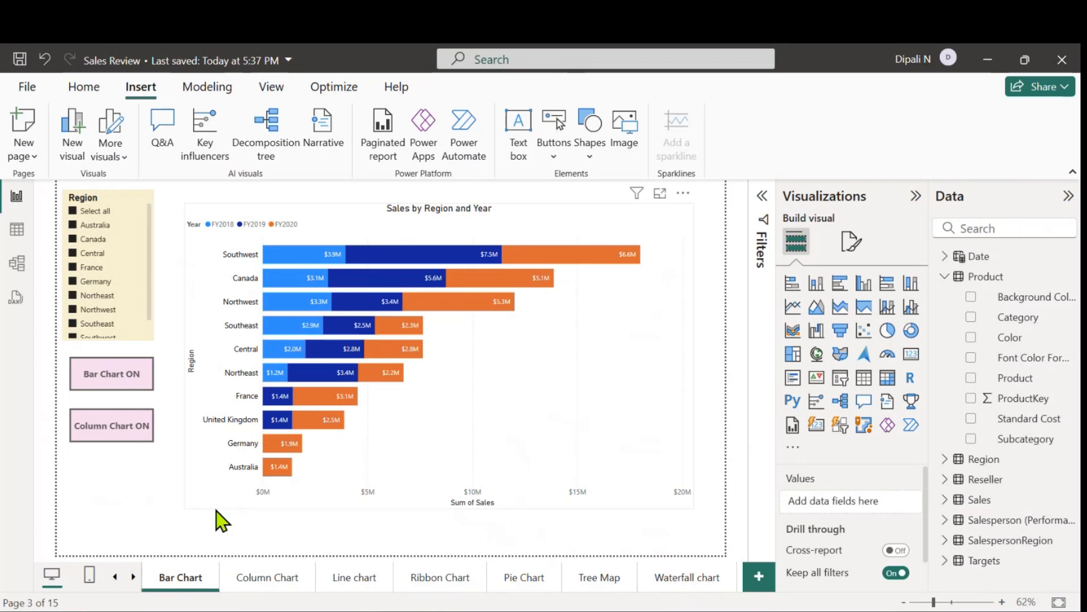
left_click(106, 428, "ctrl")
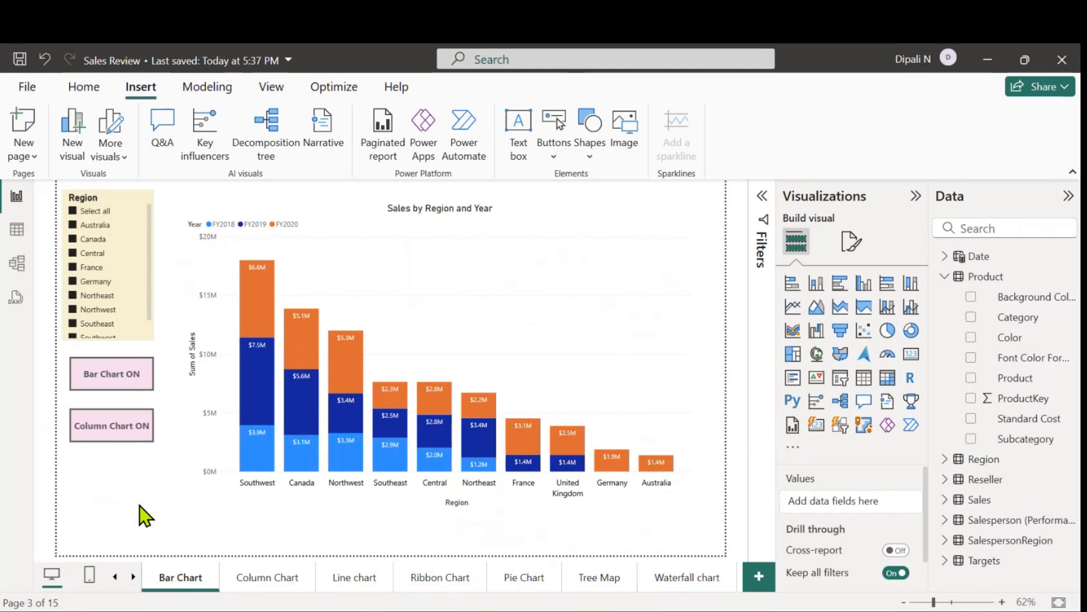
Step: Go to the Sales Overview page, open the Performance analyzer and collapse the Visualizations and Data panes
left_click(115, 576)
left_click(186, 573)
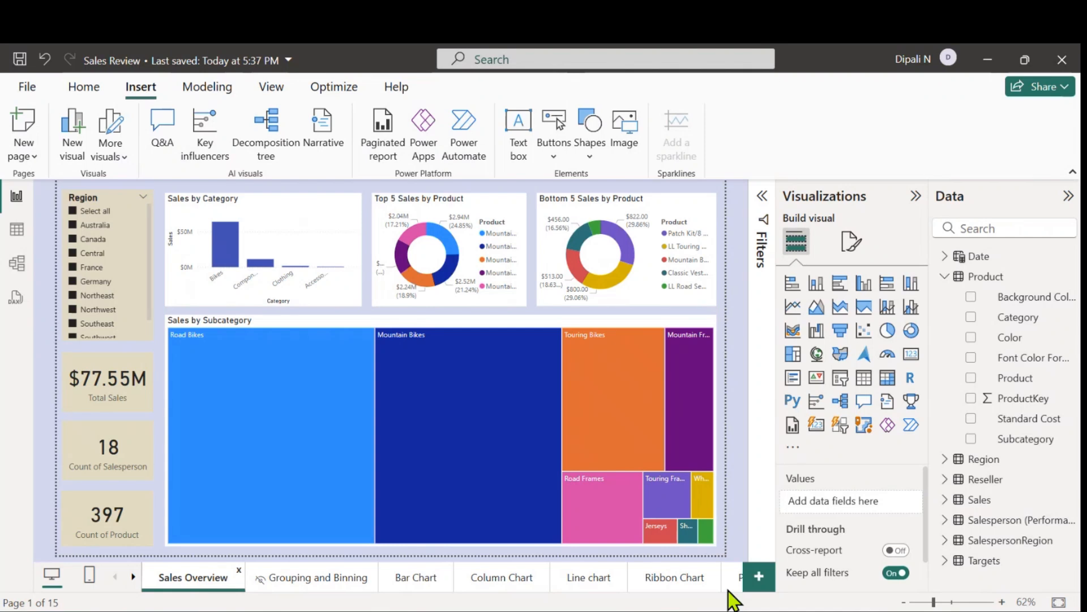
left_click(272, 88)
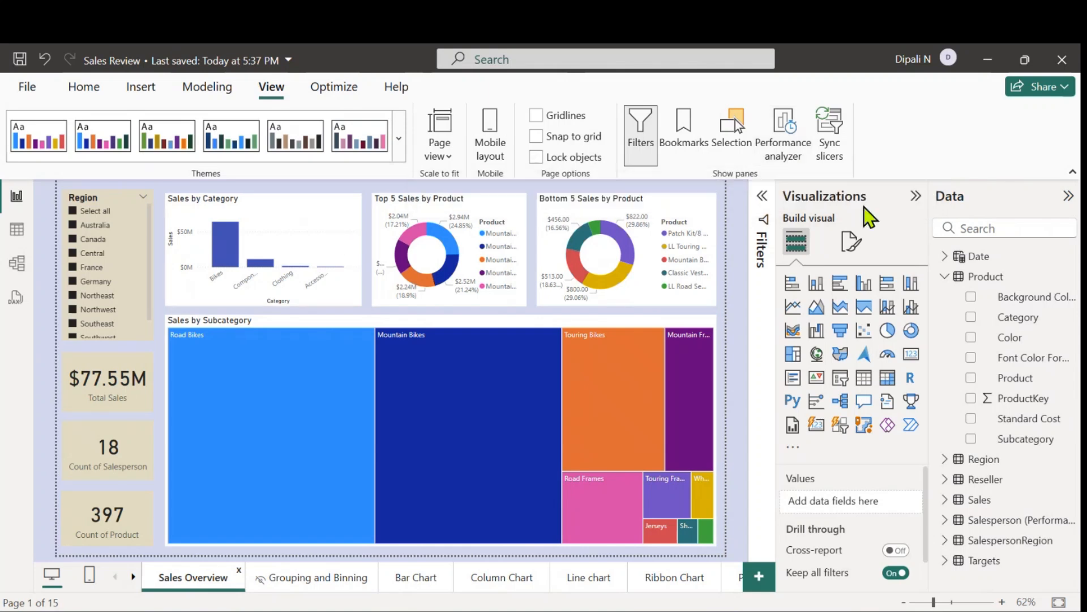
left_click(788, 138)
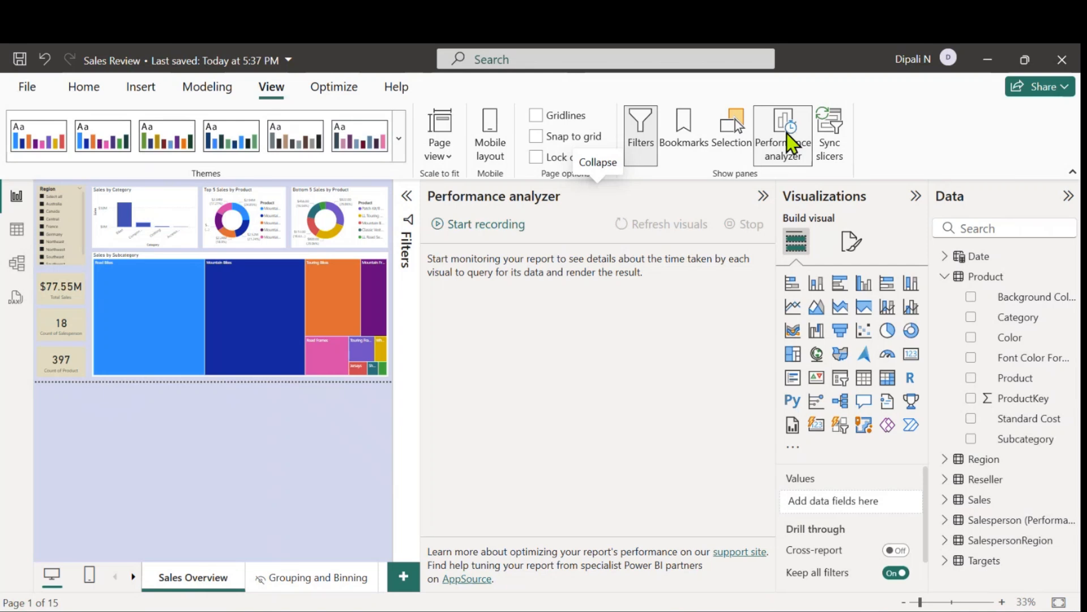
left_click(915, 197)
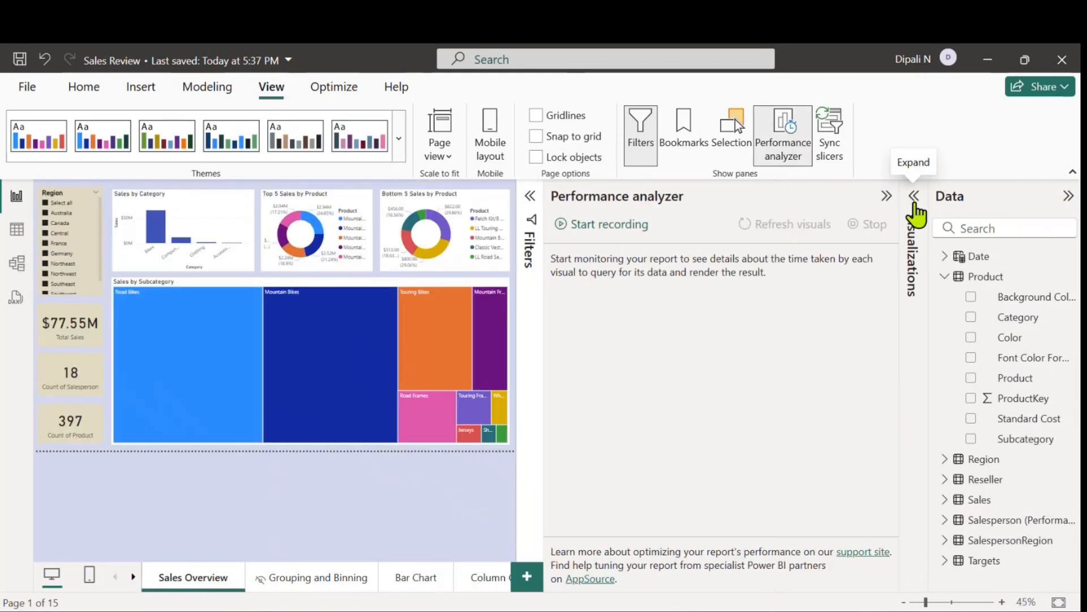
left_click(1068, 197)
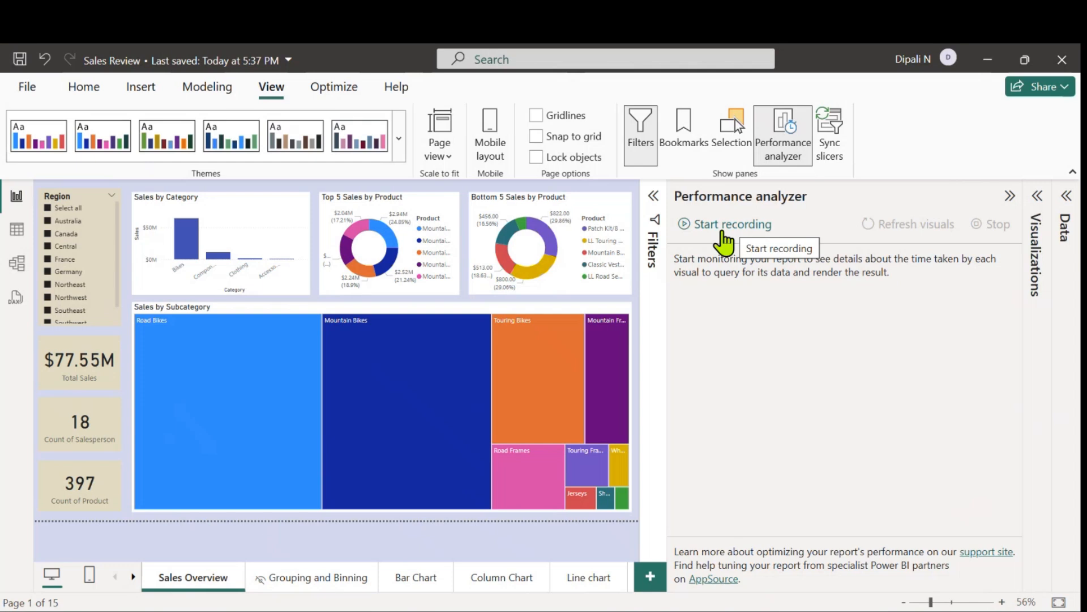
Step: Start a performance recording and filter the Region slicer to Australia only
left_click(723, 231)
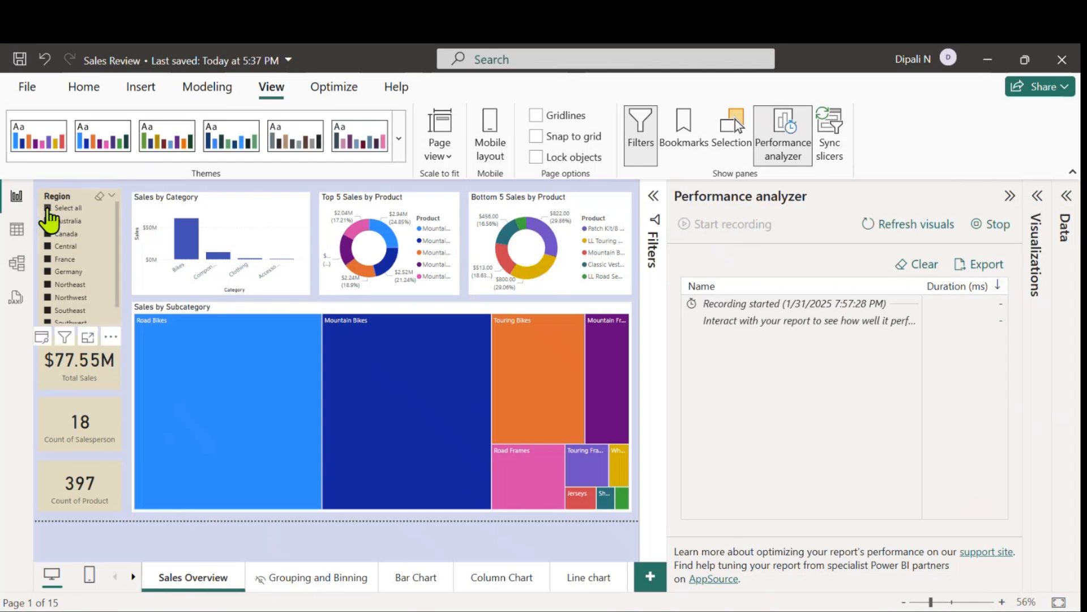
left_click(48, 208)
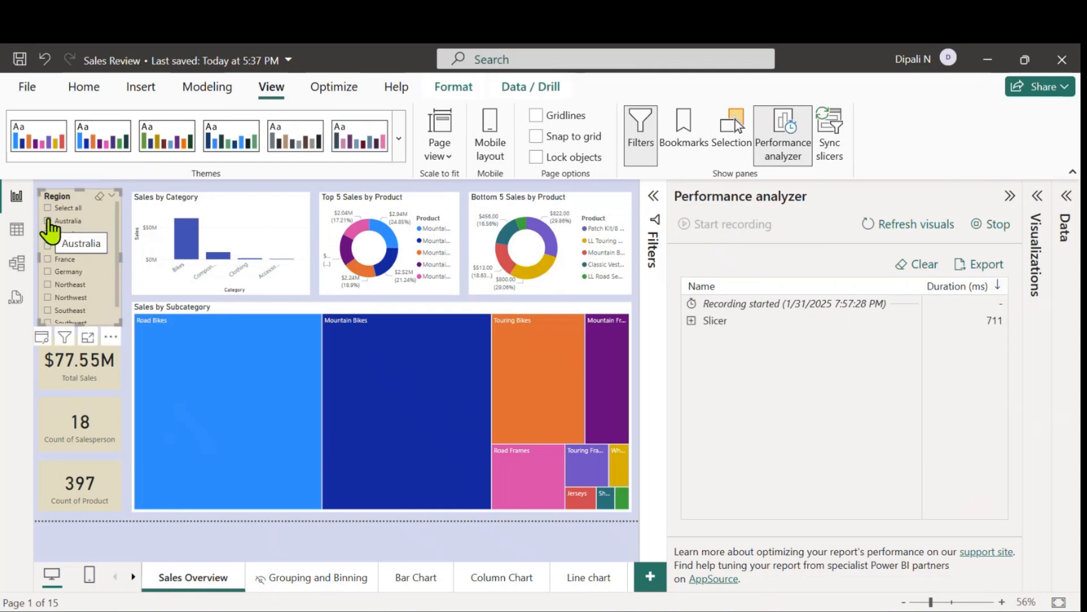
left_click(48, 221)
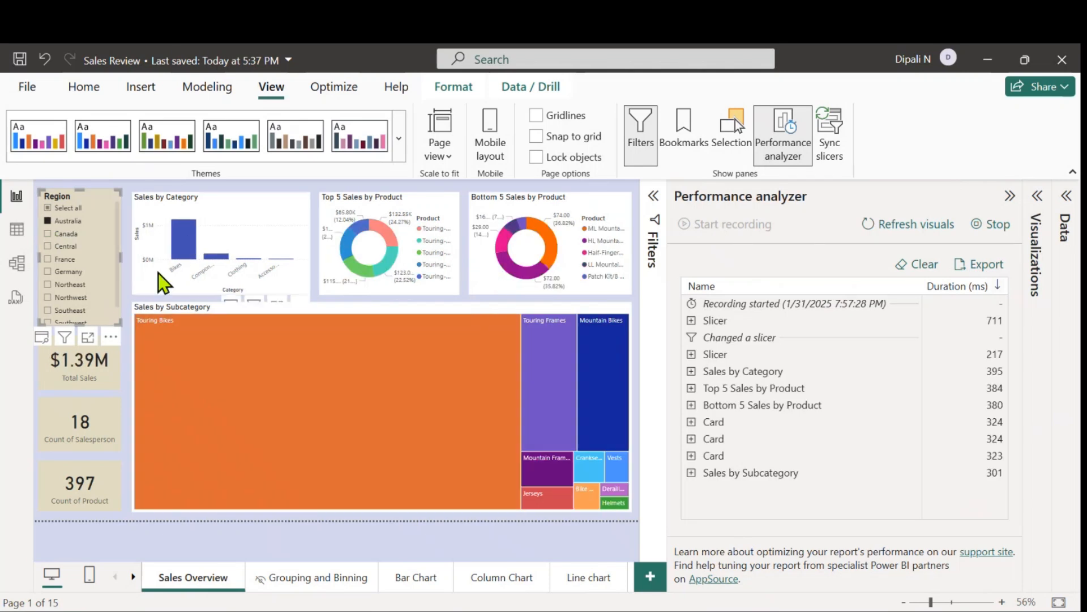
Step: Cross-highlight the report by the Components column in Sales by Category, followed by Touring Frames in the Sales by Subcategory treemap
left_click(243, 214)
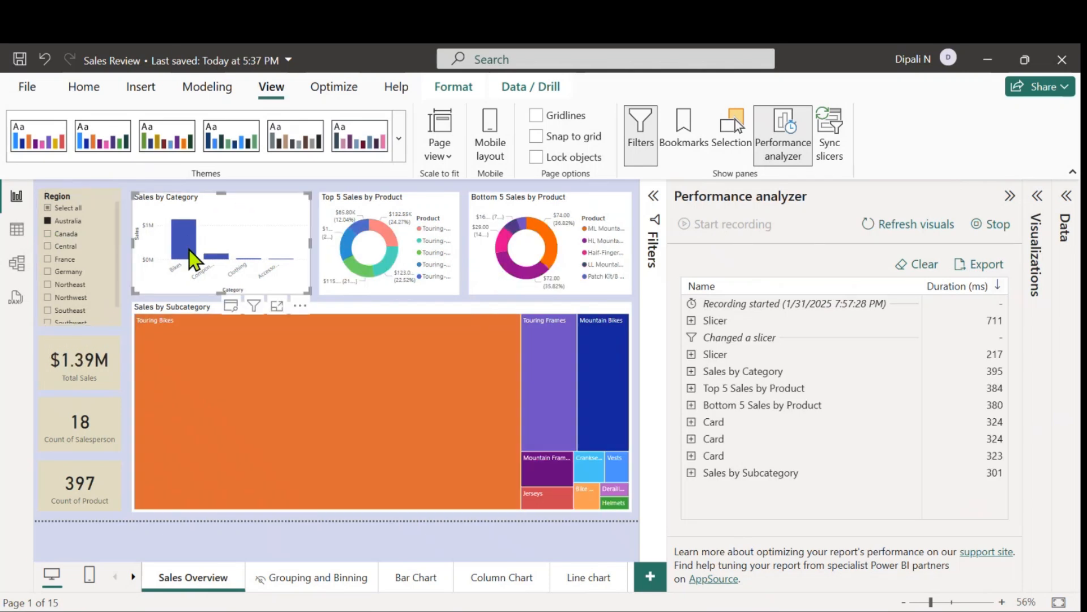
left_click(210, 259)
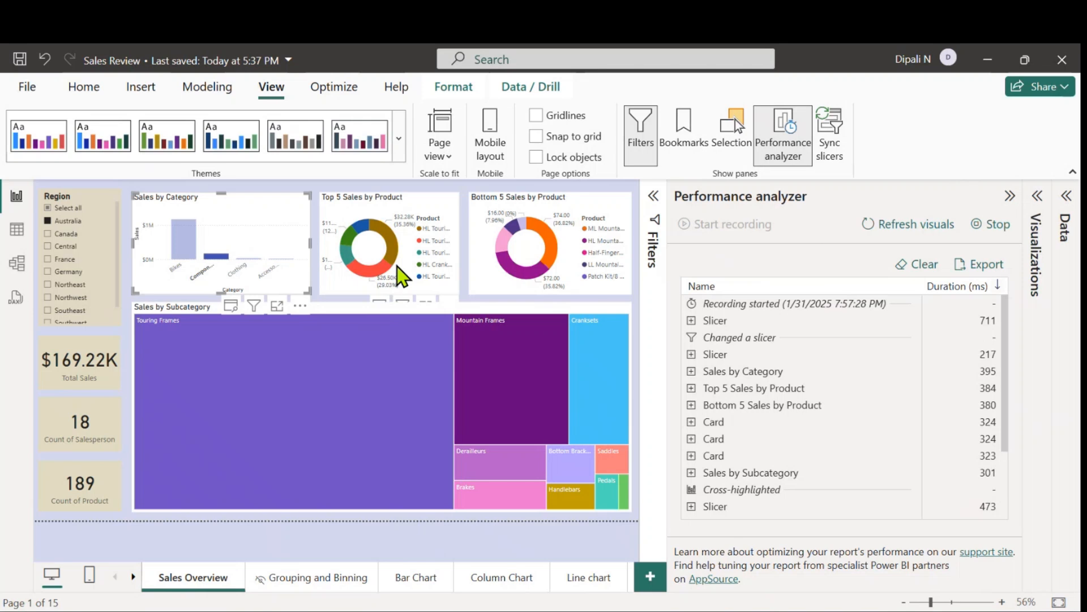
left_click(495, 262)
left_click(338, 398)
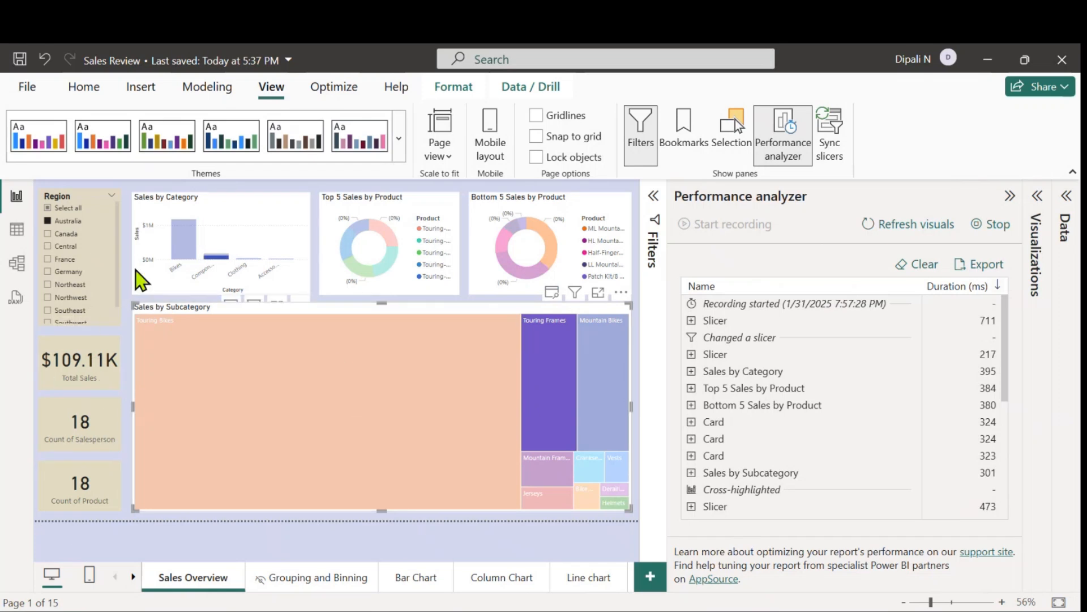
Step: On the Bar Chart page, switch to the bar chart and back with the bookmark buttons, and reselect all regions in the slicer
left_click(406, 583)
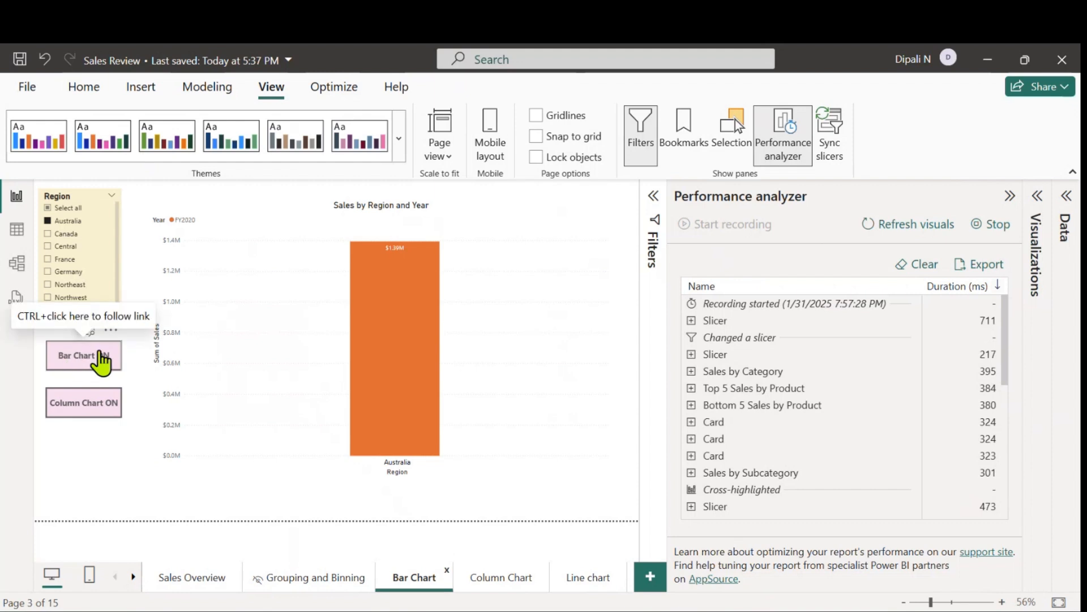
left_click(78, 358, "ctrl")
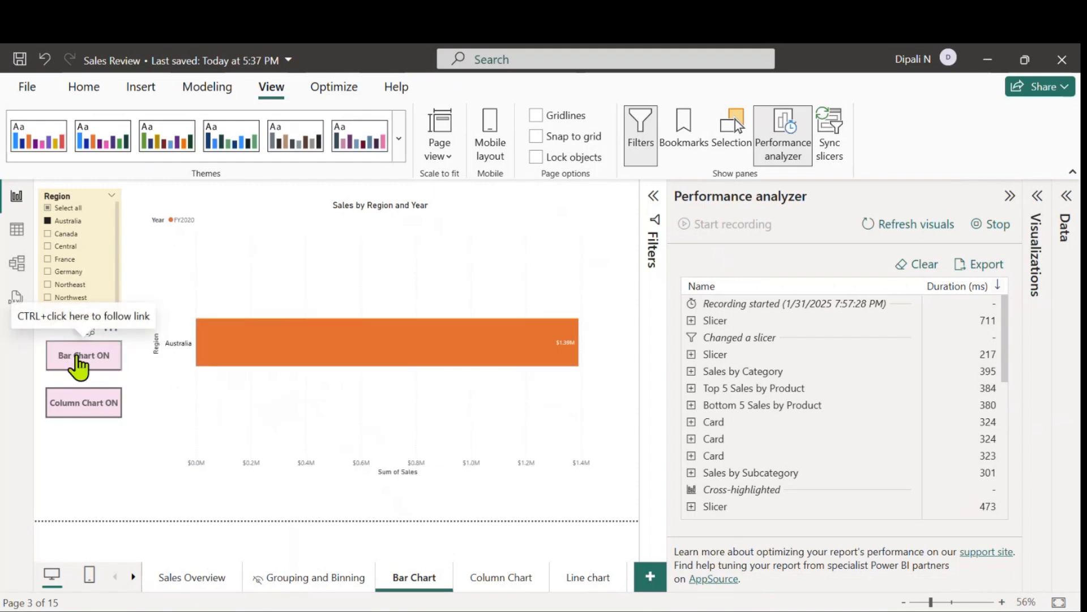
left_click(75, 404, "ctrl")
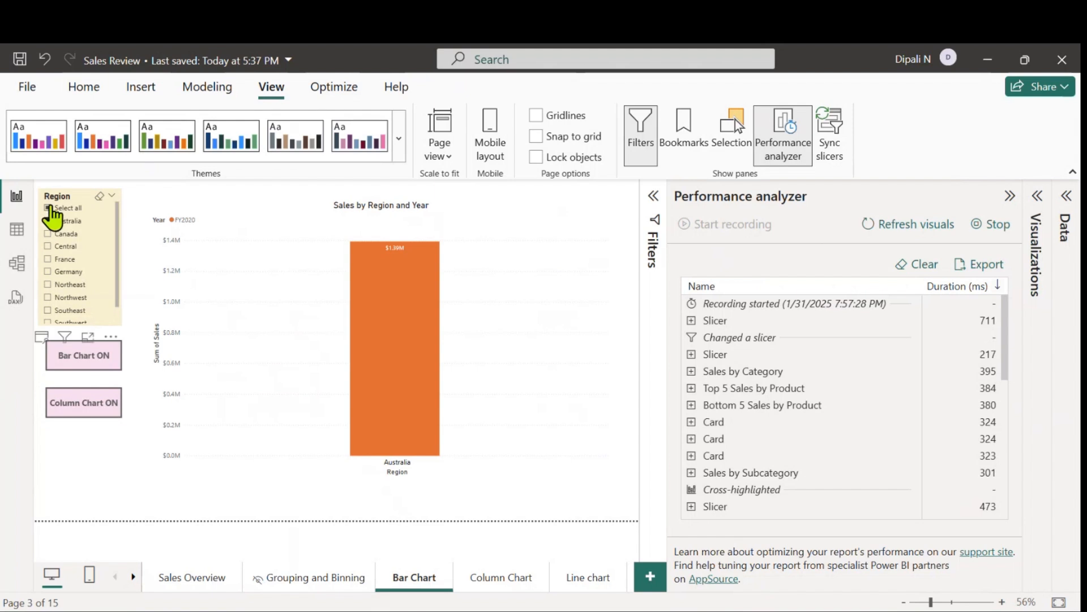
left_click(48, 208)
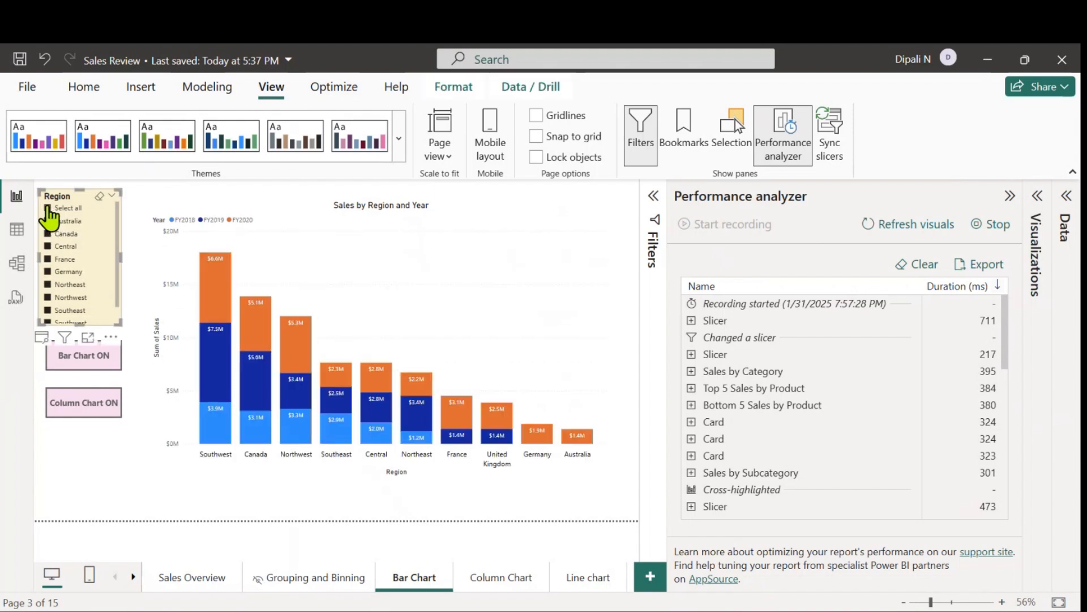
Step: Return to the Sales Overview page, look through the recorded visual durations and stop the performance recording
left_click(183, 580)
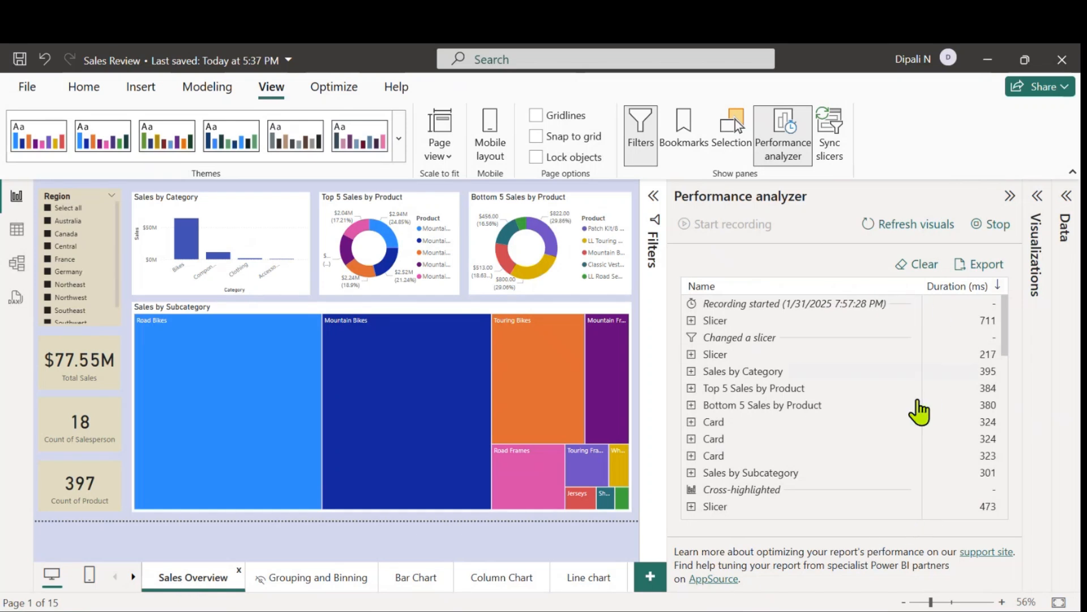
scroll(838, 448, "down", 2)
scroll(838, 447, "up", 2)
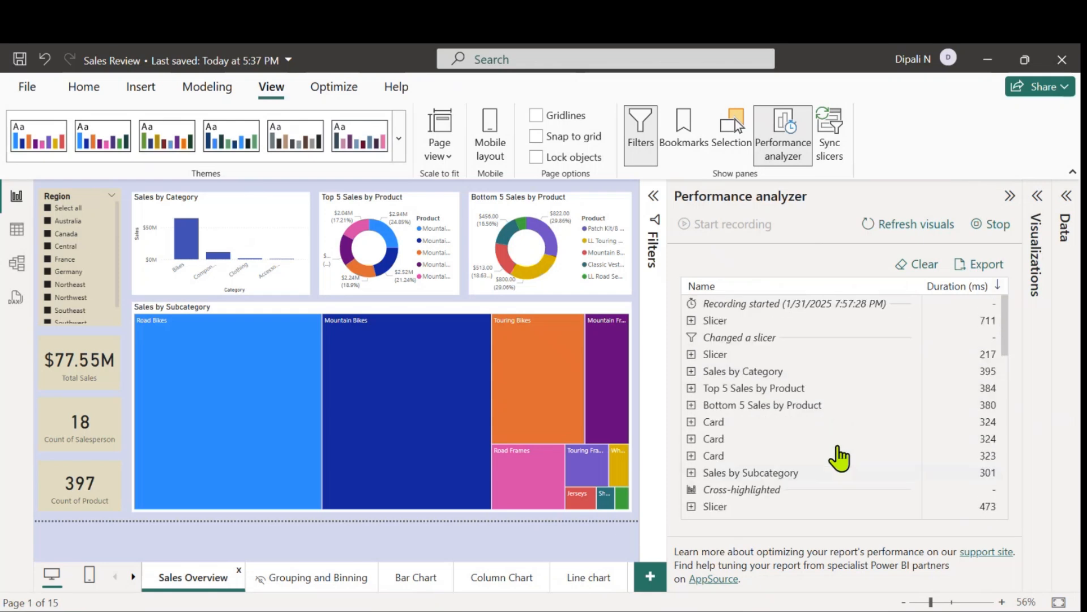
scroll(838, 447, "down", 1)
scroll(839, 453, "up", 1)
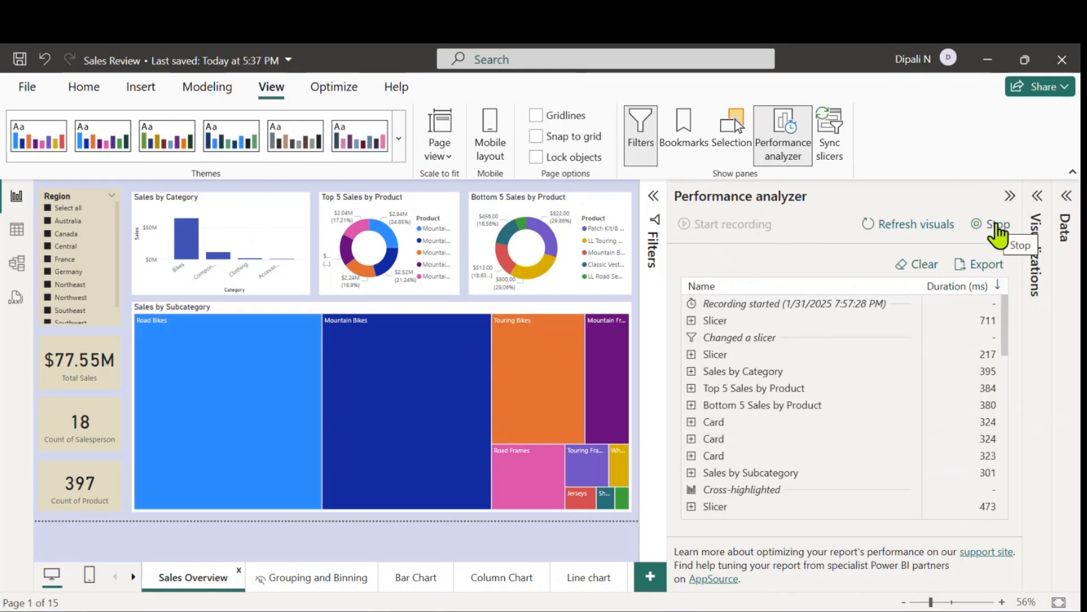
left_click(998, 226)
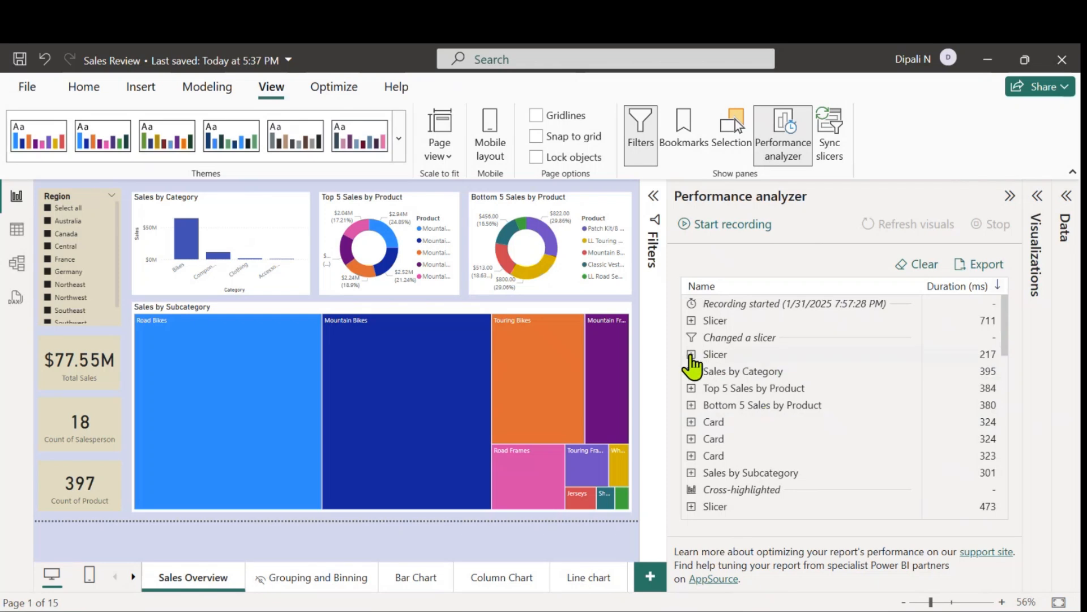
Step: Inspect the duration breakdowns of the Slicer and Sales by Category entries, and close the Performance analyzer
left_click(692, 354)
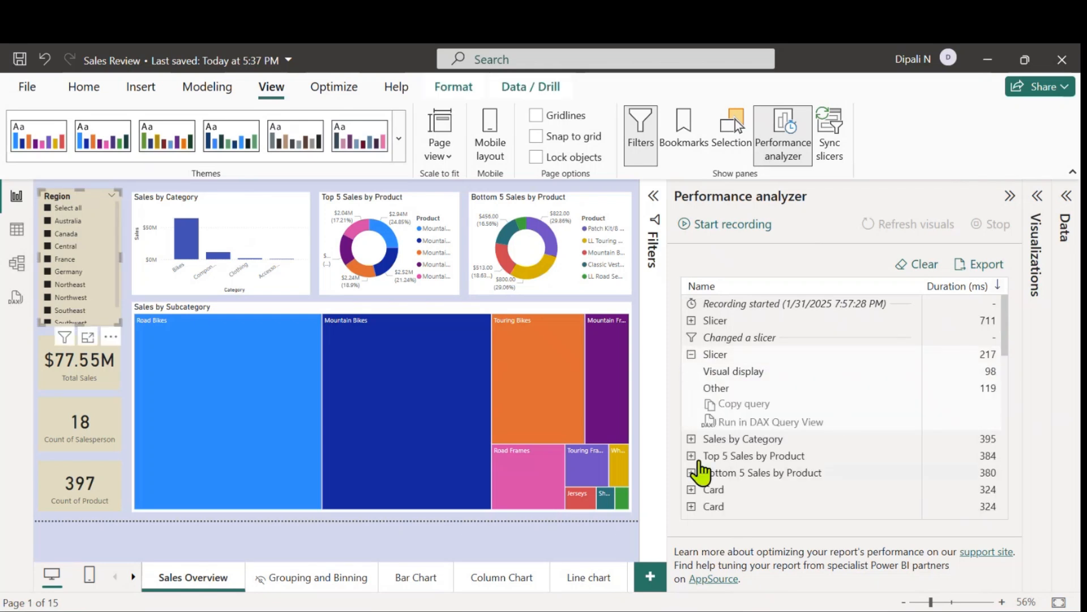
left_click(692, 354)
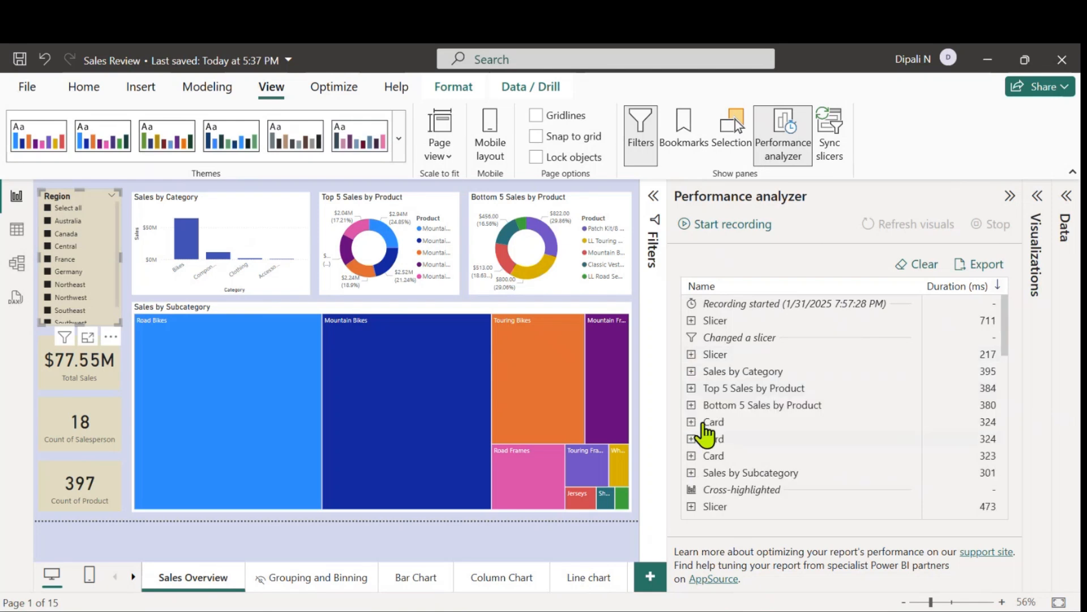
left_click(692, 371)
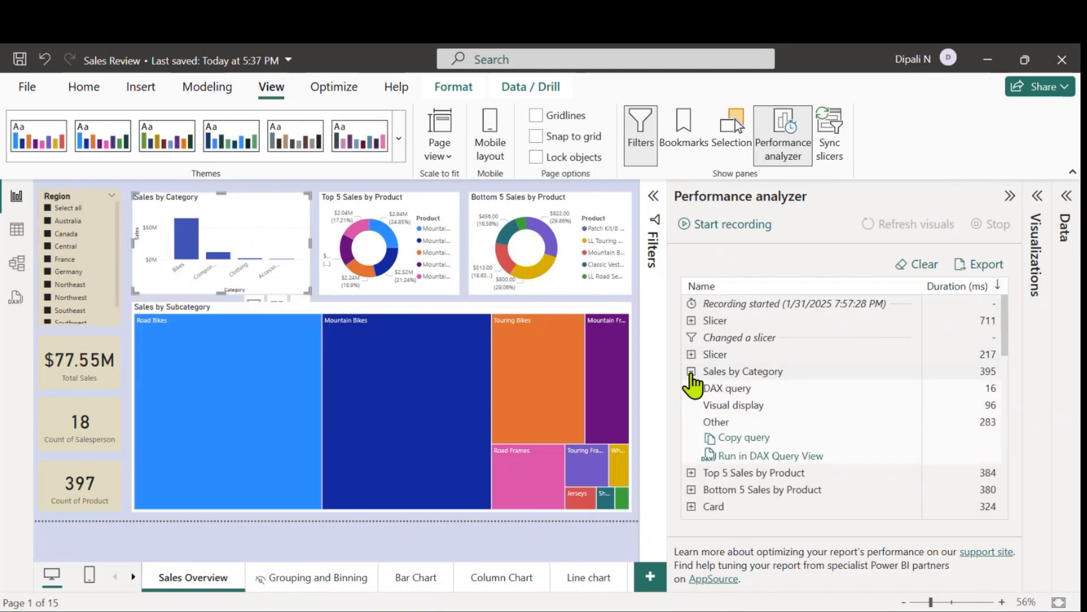
left_click(691, 371)
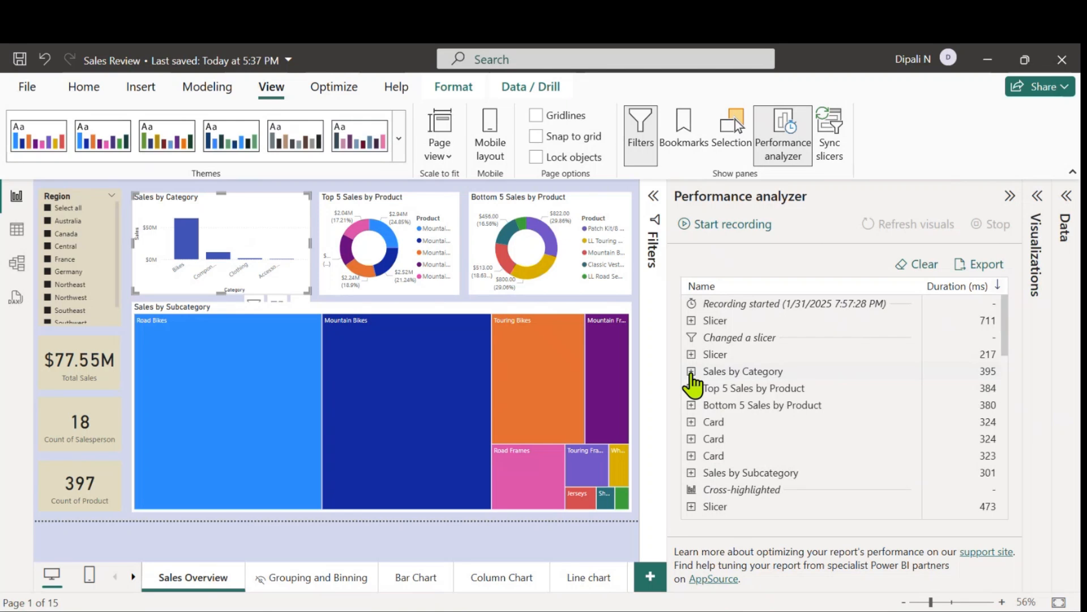
left_click(478, 532)
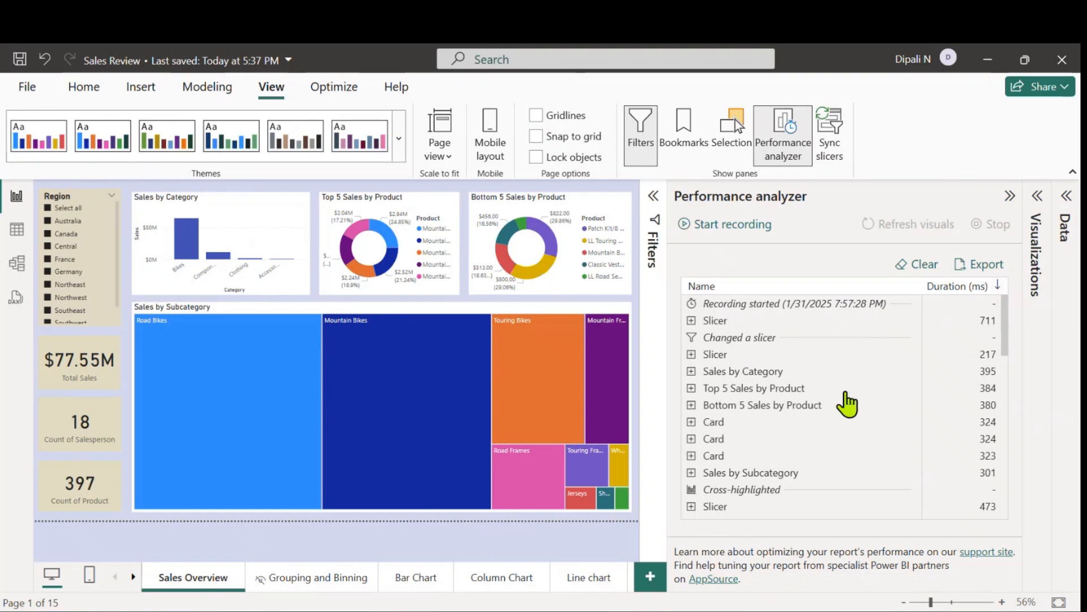
left_click(784, 130)
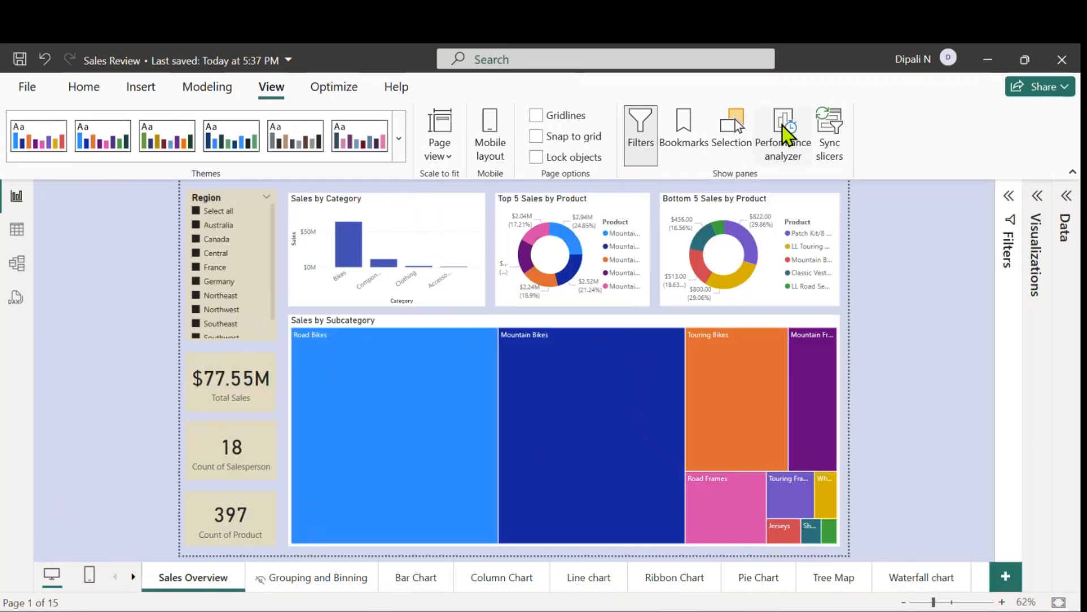